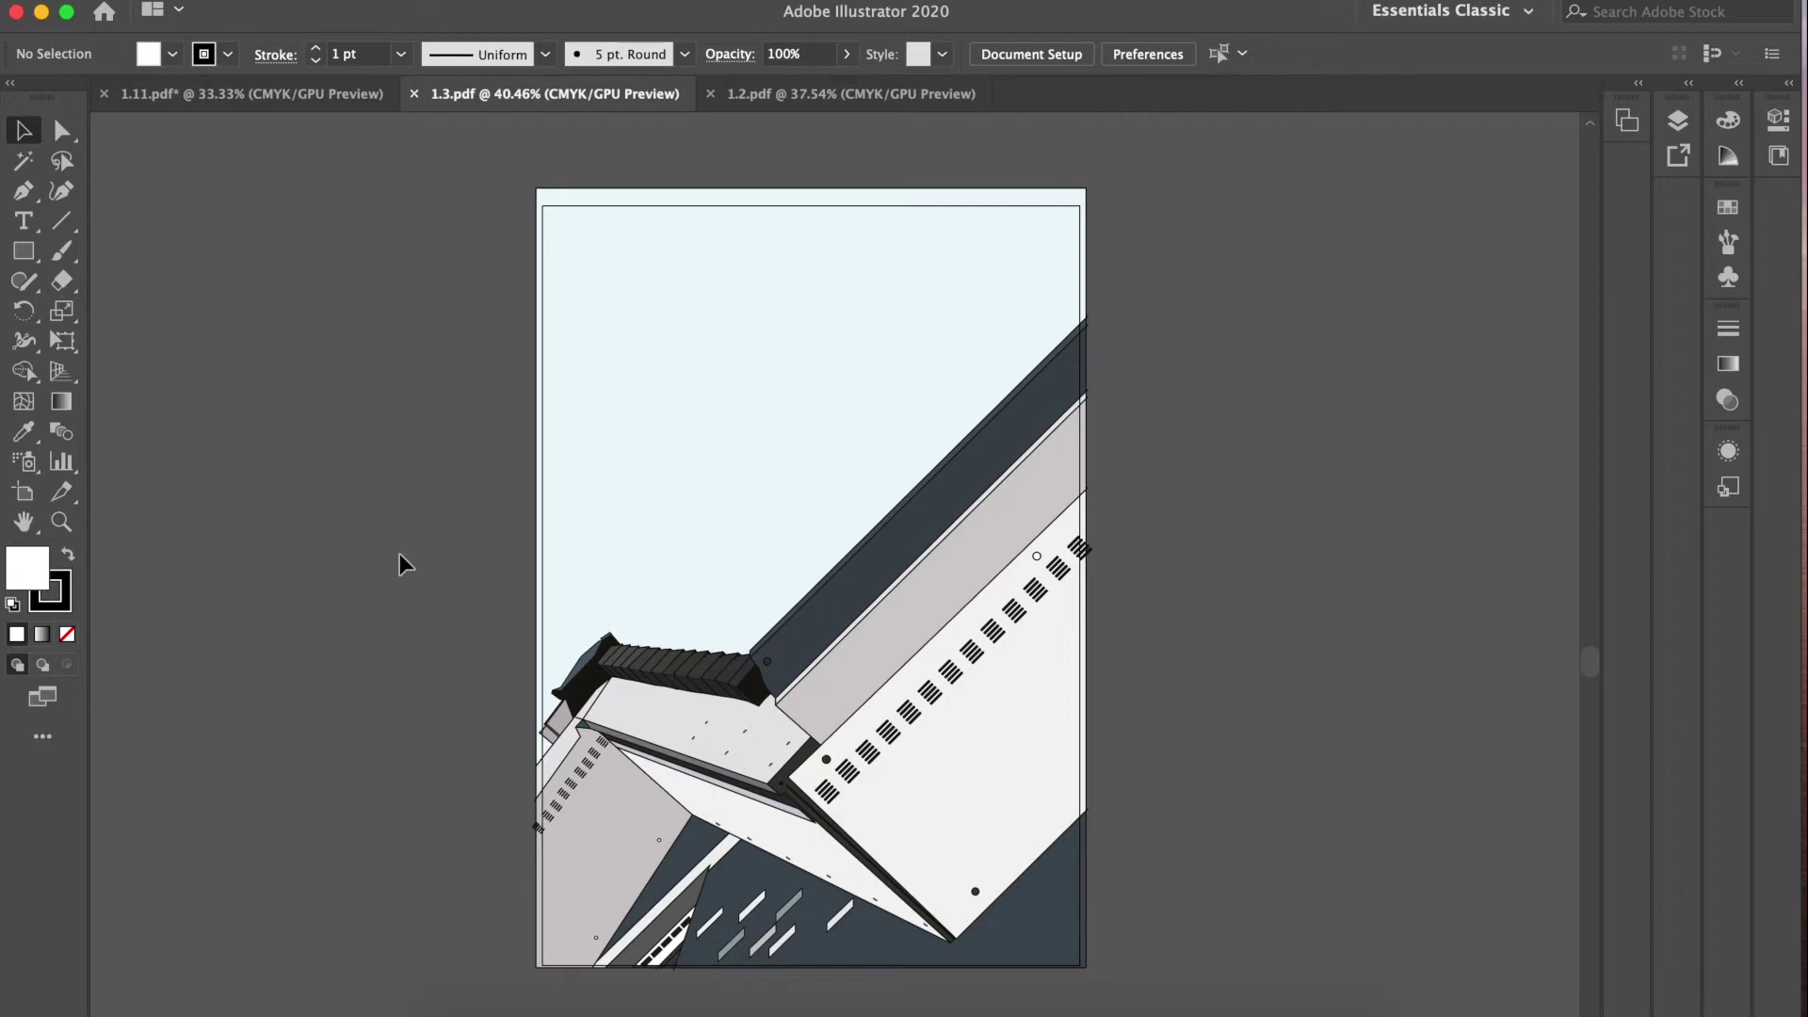
Step: Set up a new print document using the A4 preset in portrait orientation
{"action": "left_click", "coordinate": [186, 1]}
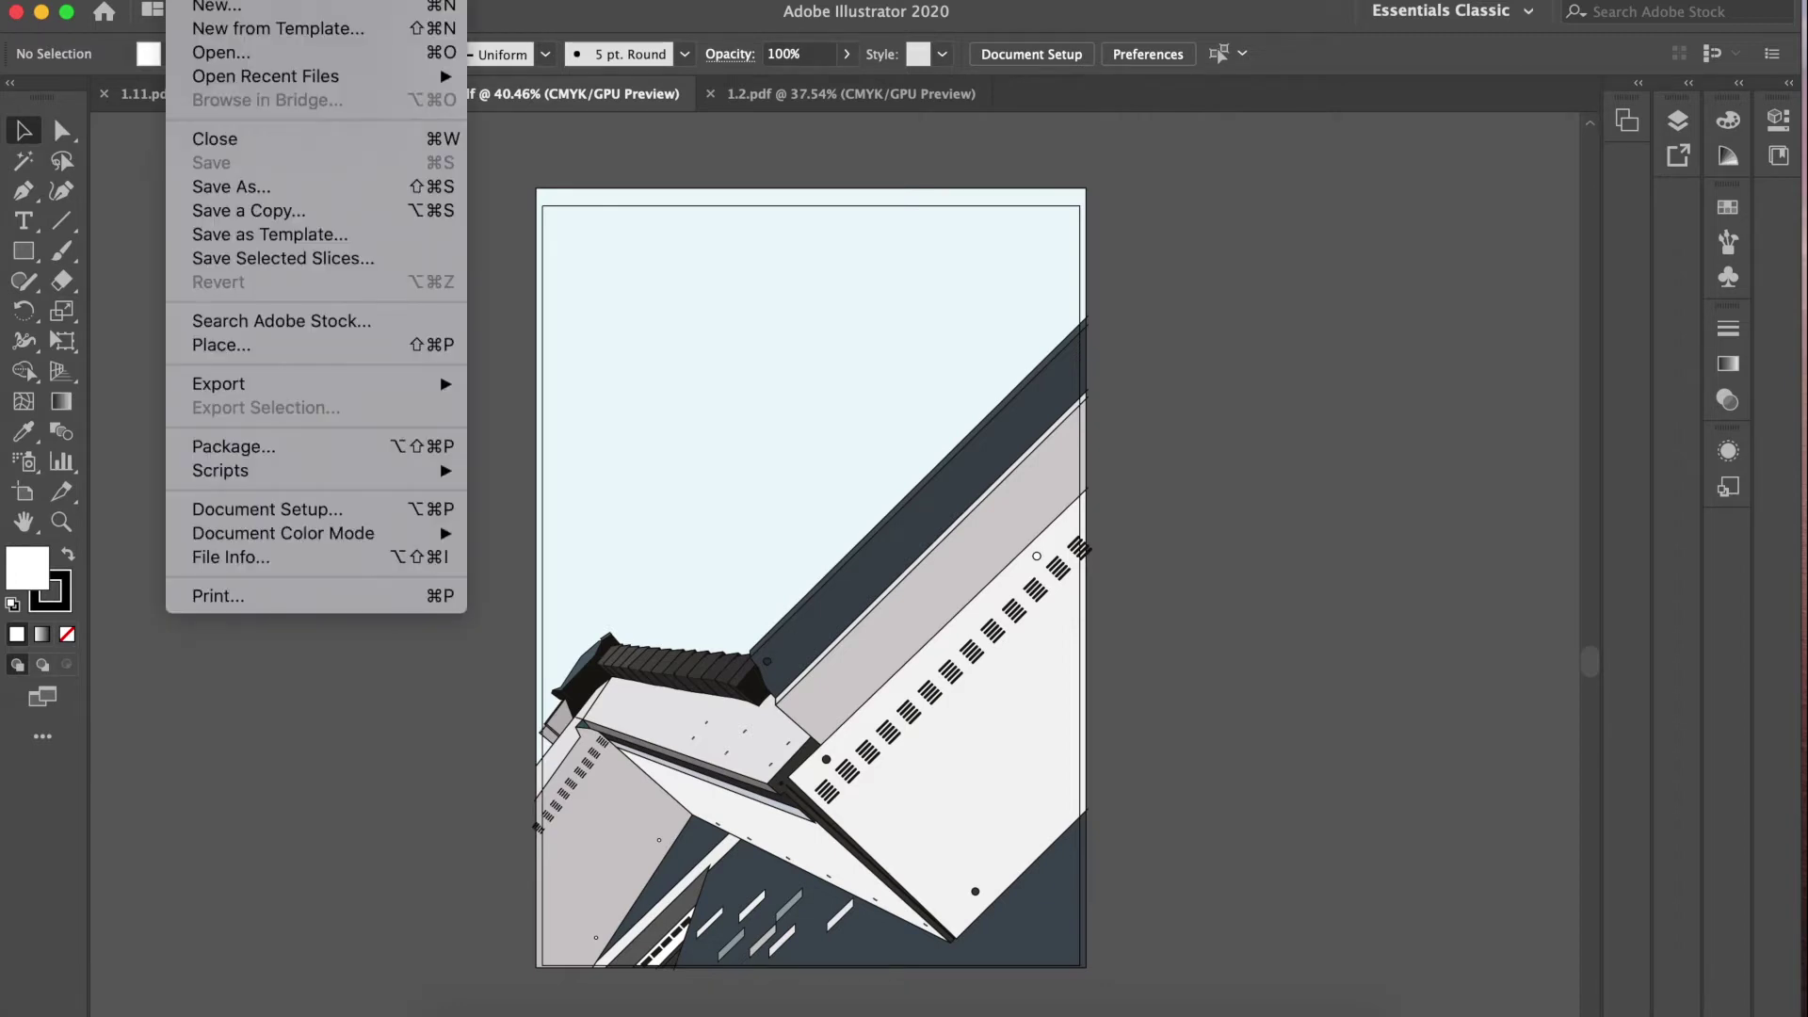
{"action": "left_click", "coordinate": [201, 8]}
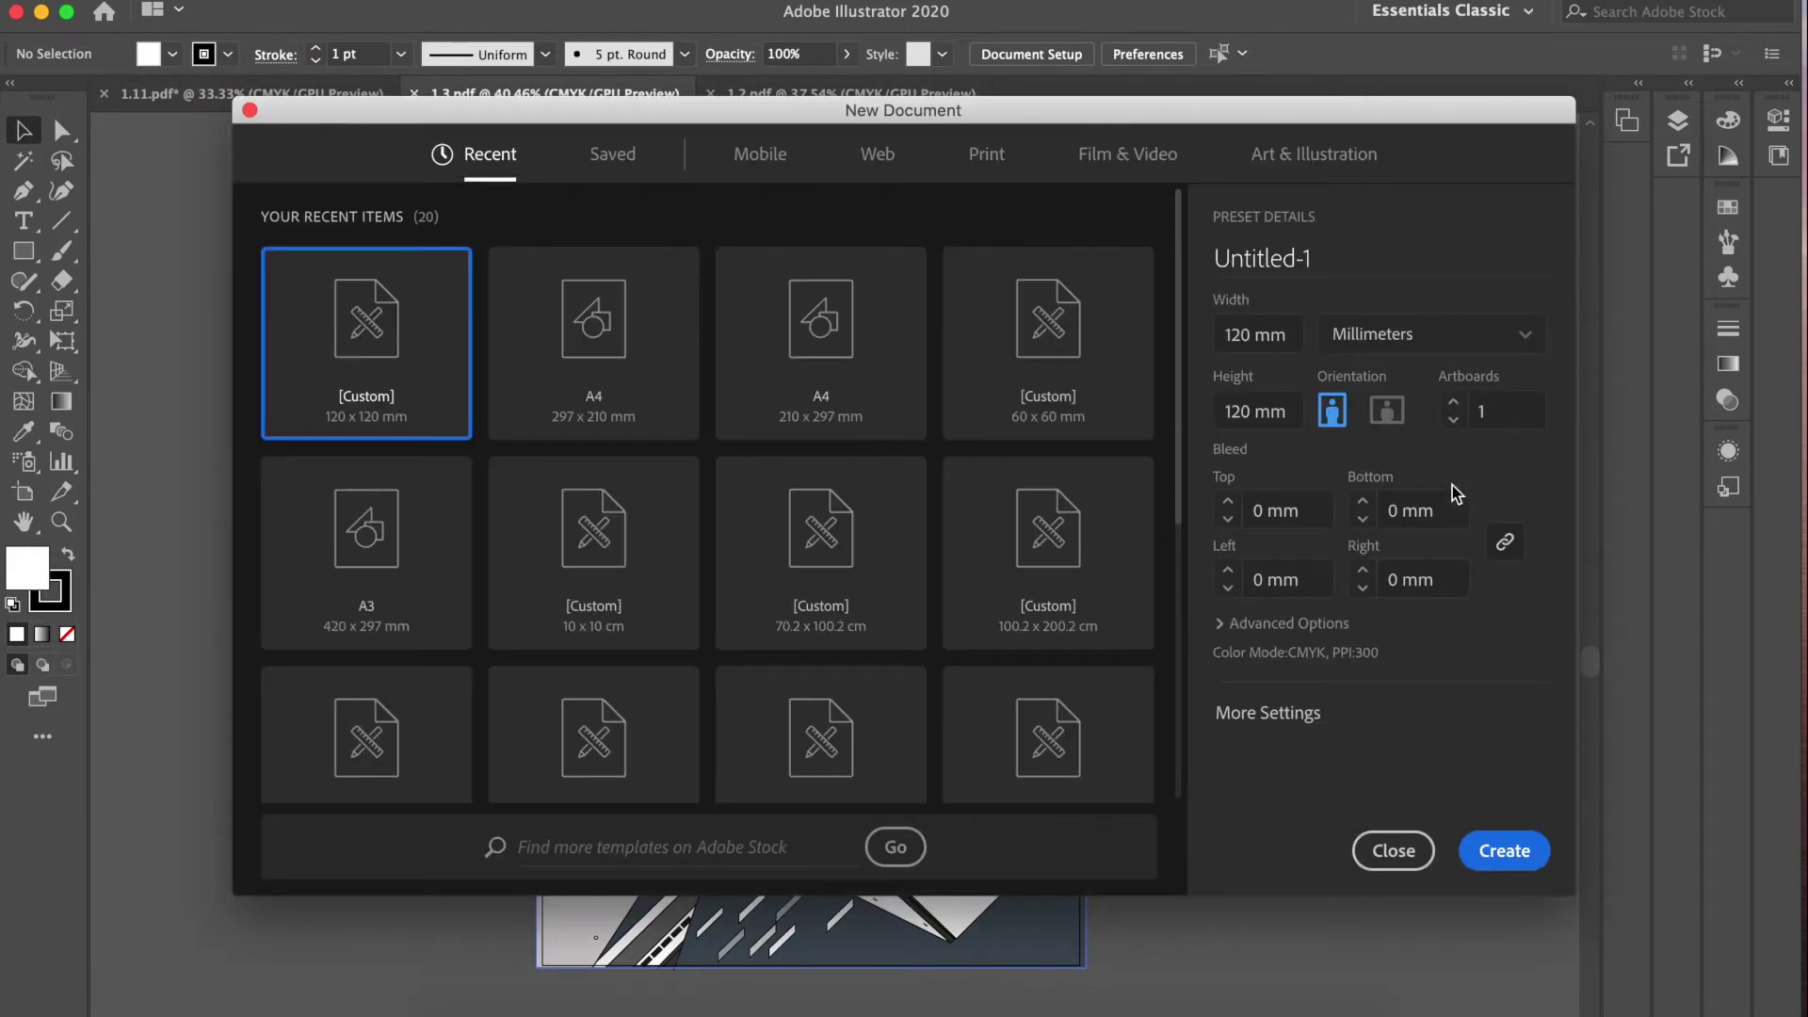
{"action": "left_click", "coordinate": [986, 160]}
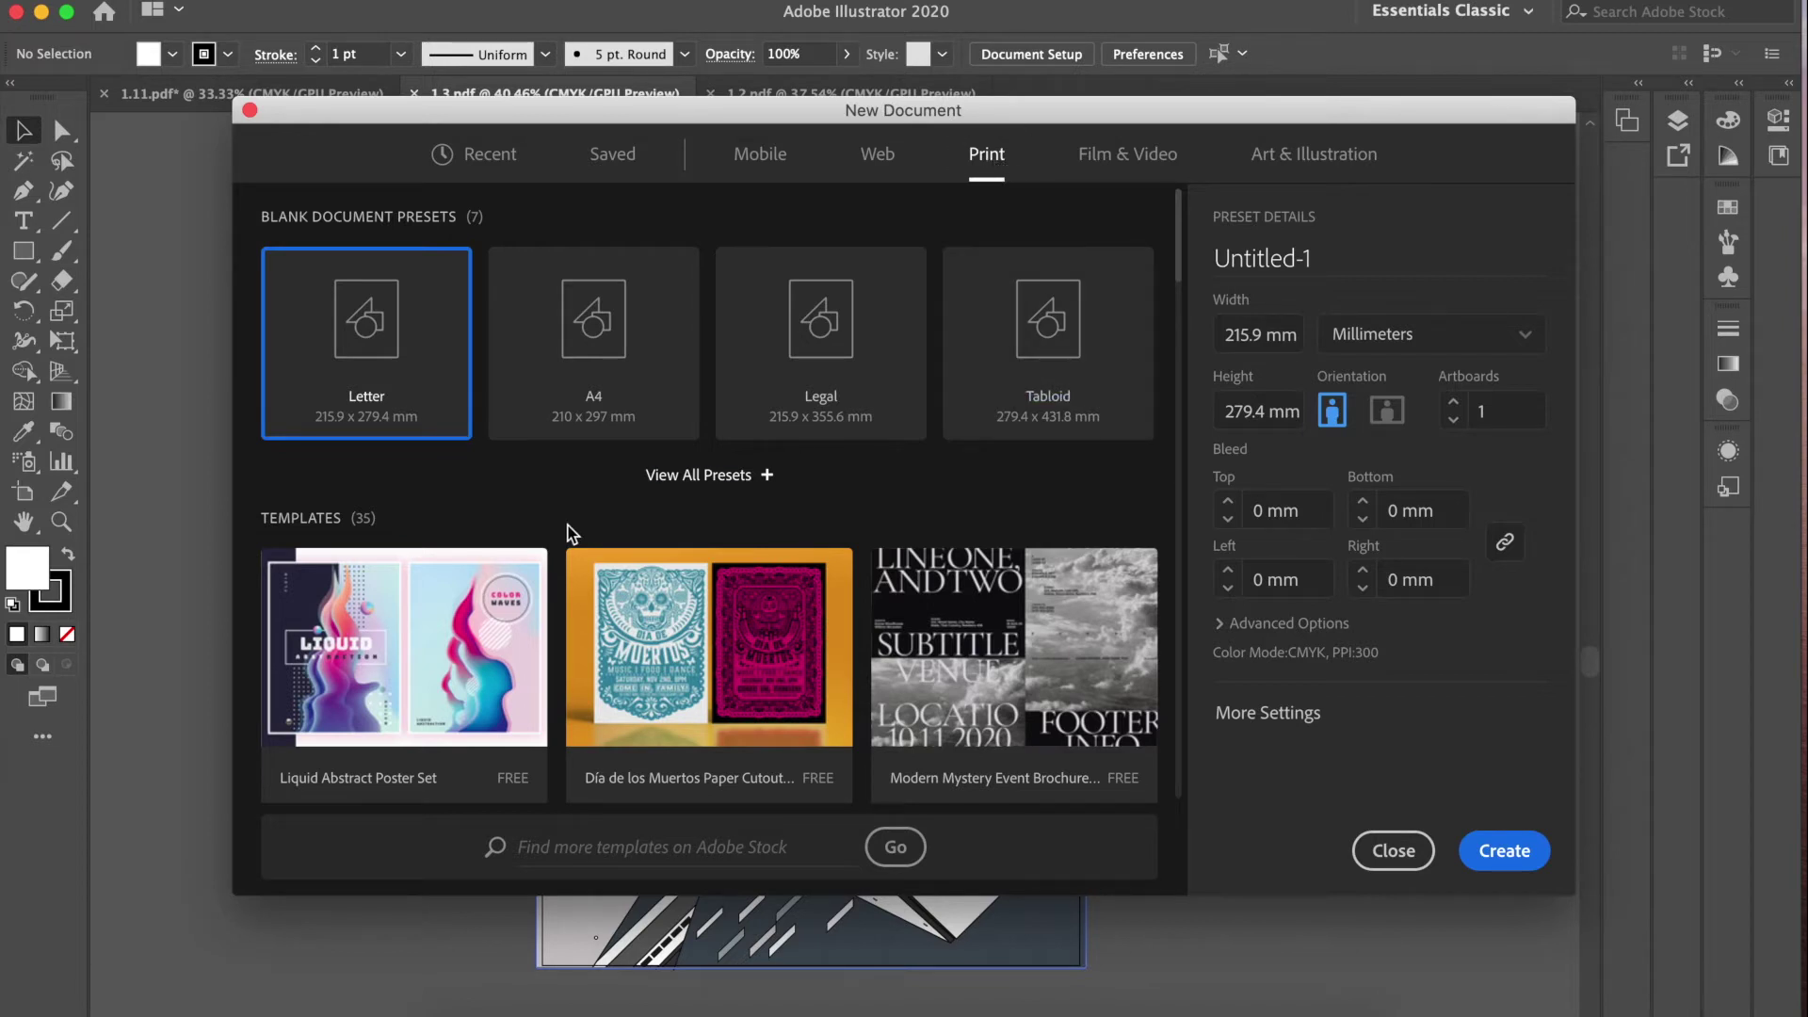
{"action": "left_click", "coordinate": [749, 476]}
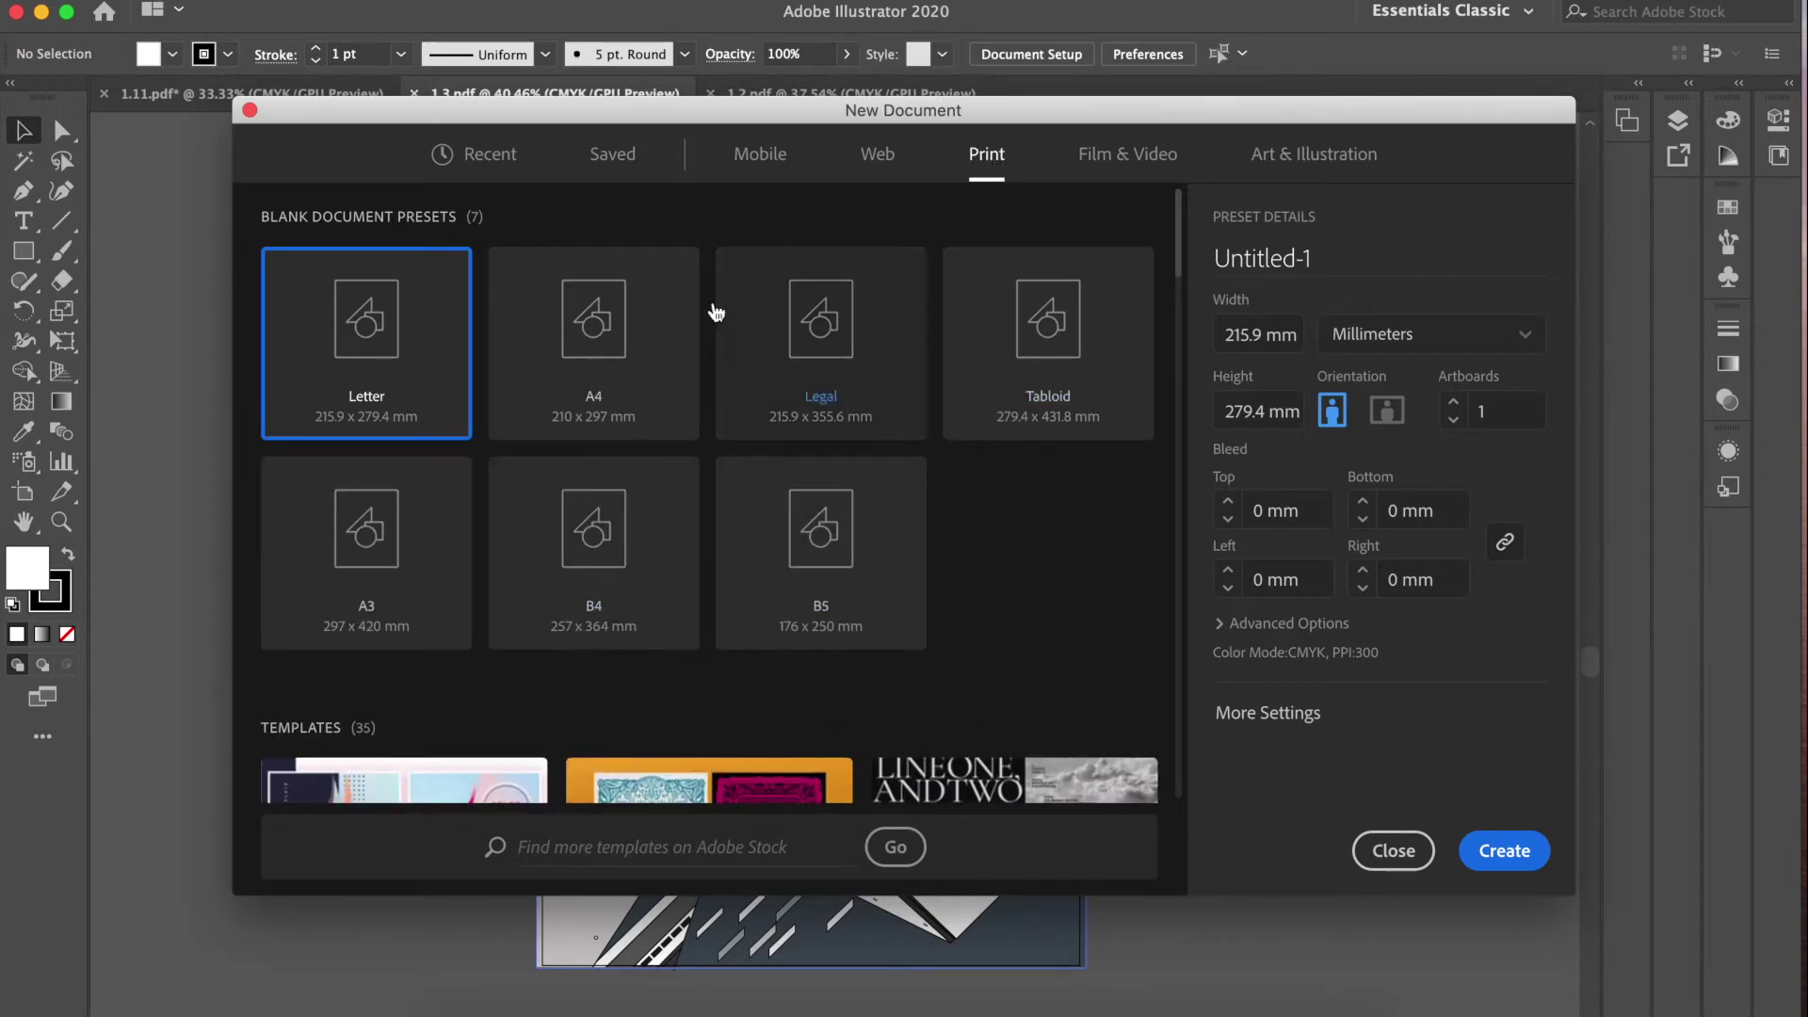
{"action": "left_click", "coordinate": [591, 381]}
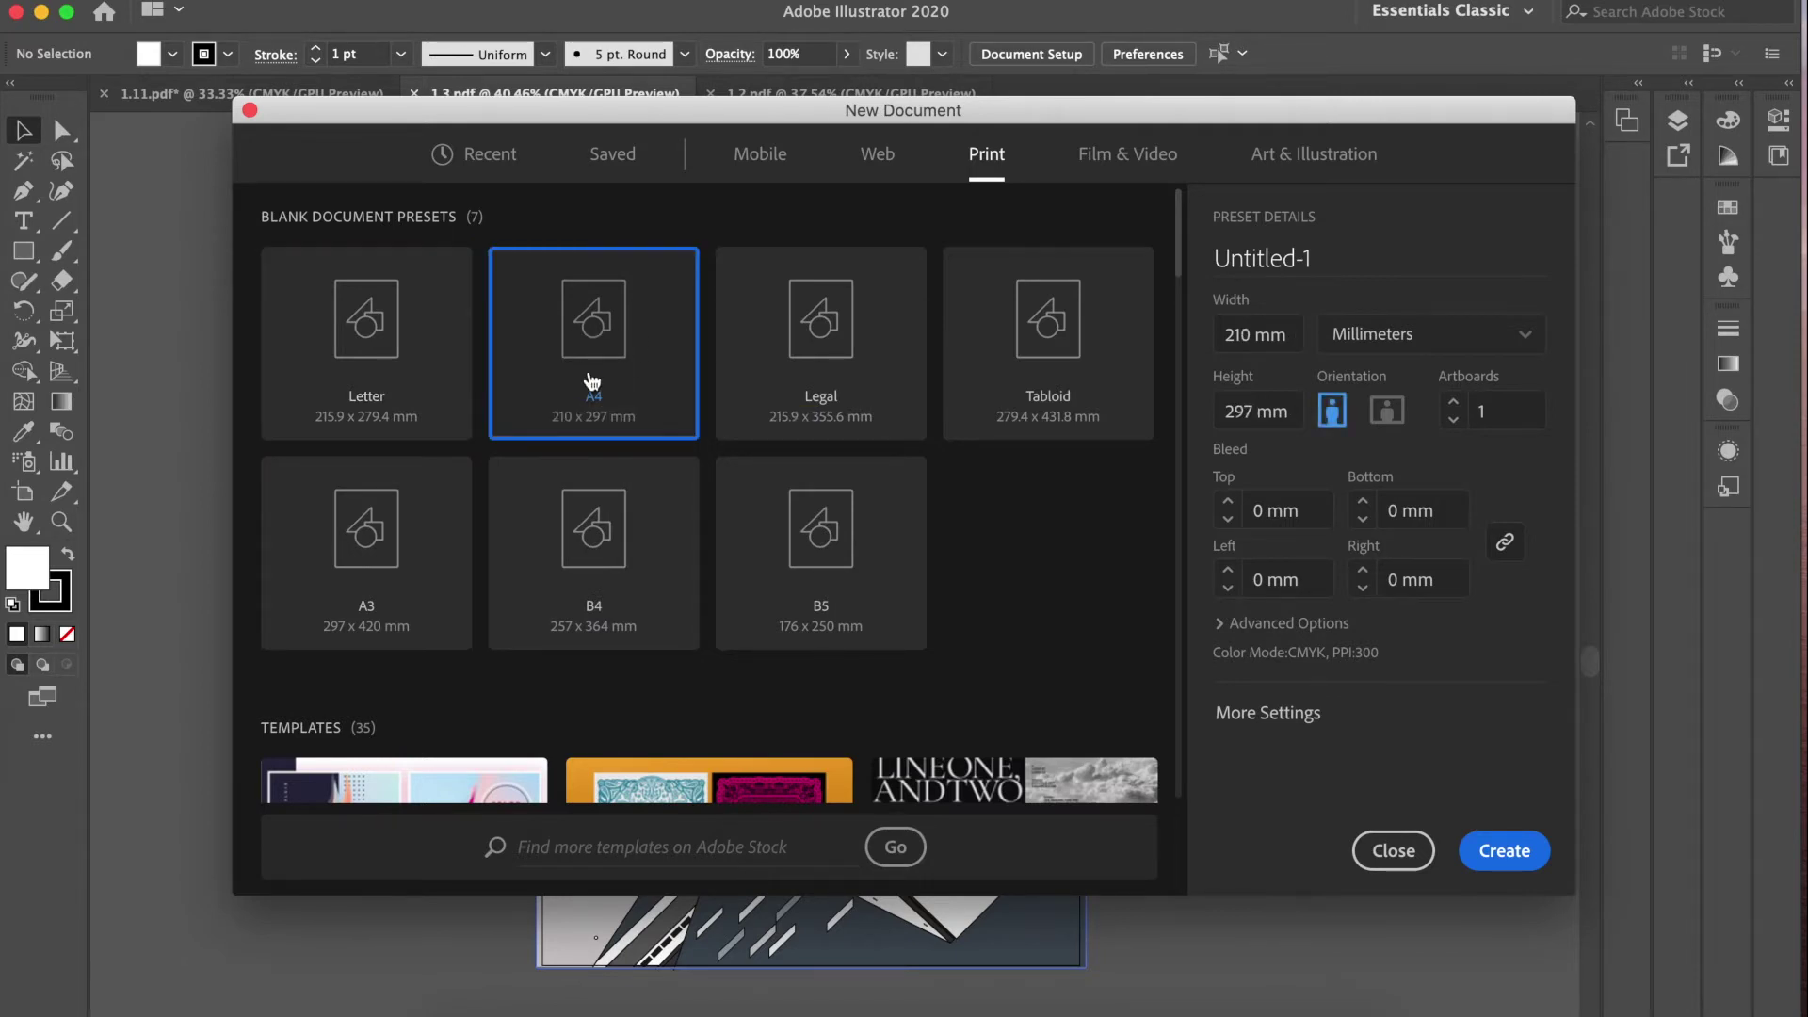
{"action": "left_click", "coordinate": [1388, 414]}
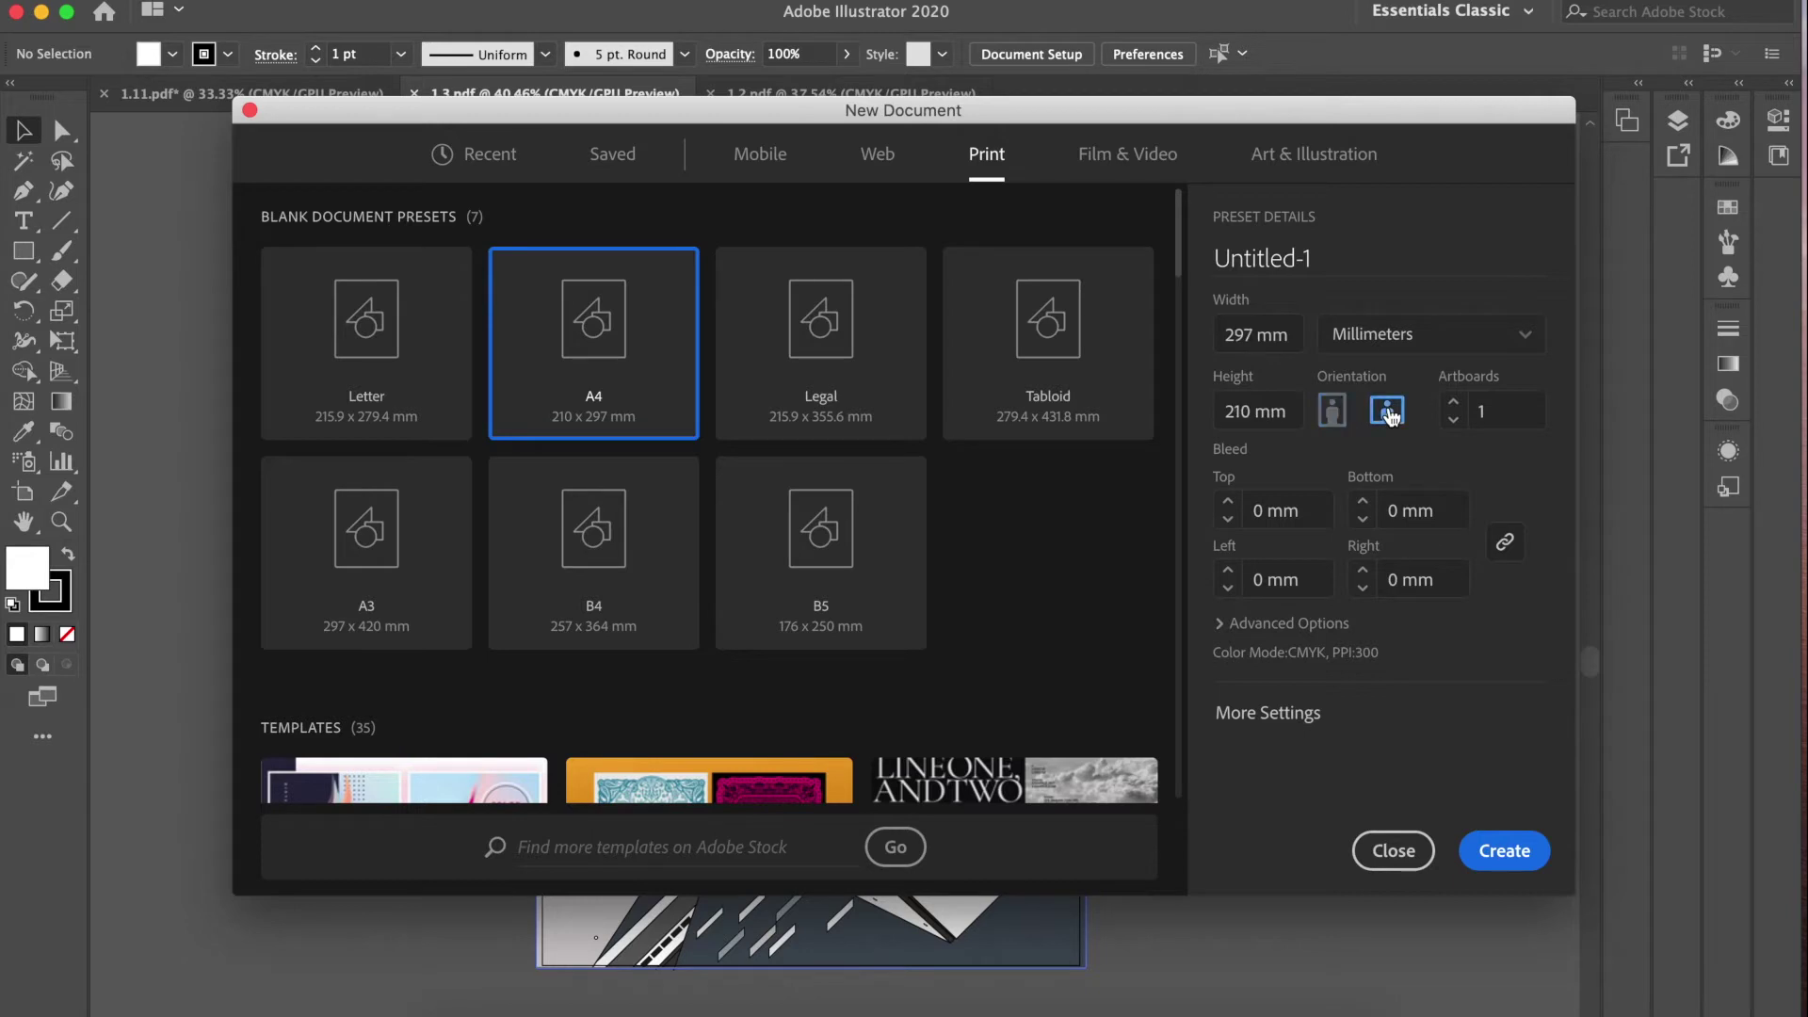
{"action": "left_click", "coordinate": [1329, 412]}
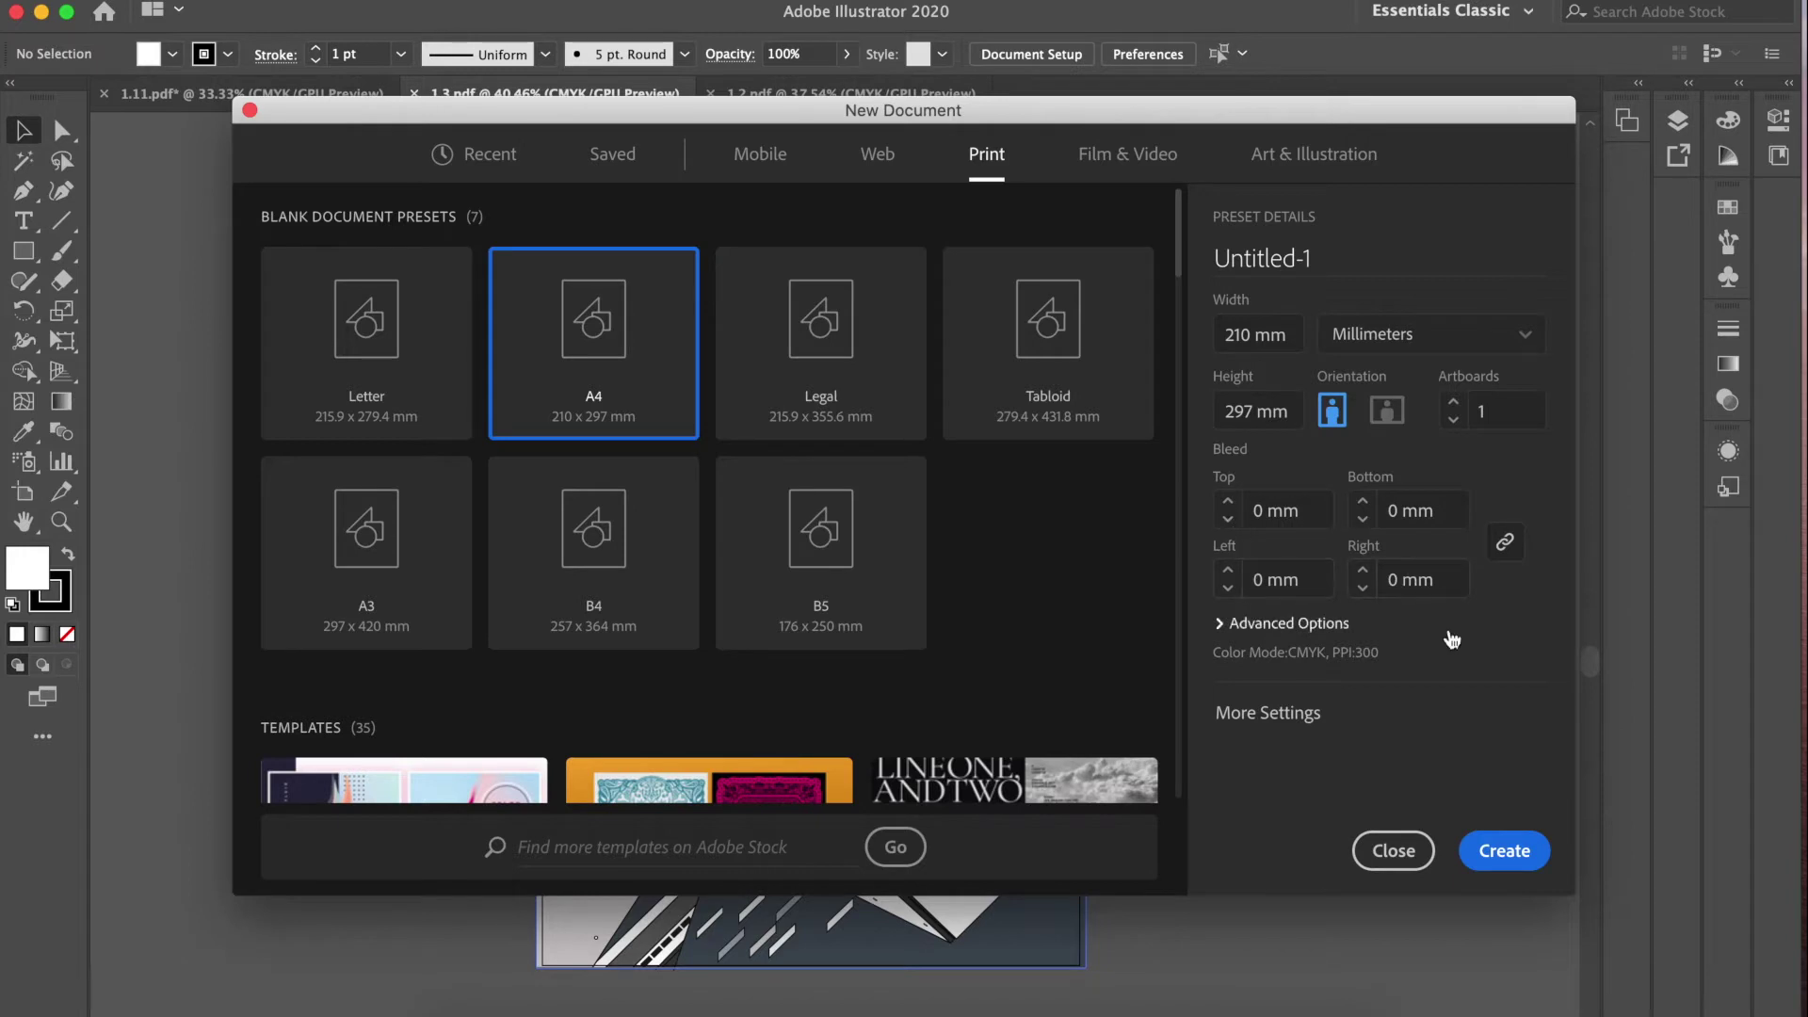
Step: Keep CMYK Color as the new document's color mode in the advanced options and create the document
{"action": "left_click", "coordinate": [1222, 626]}
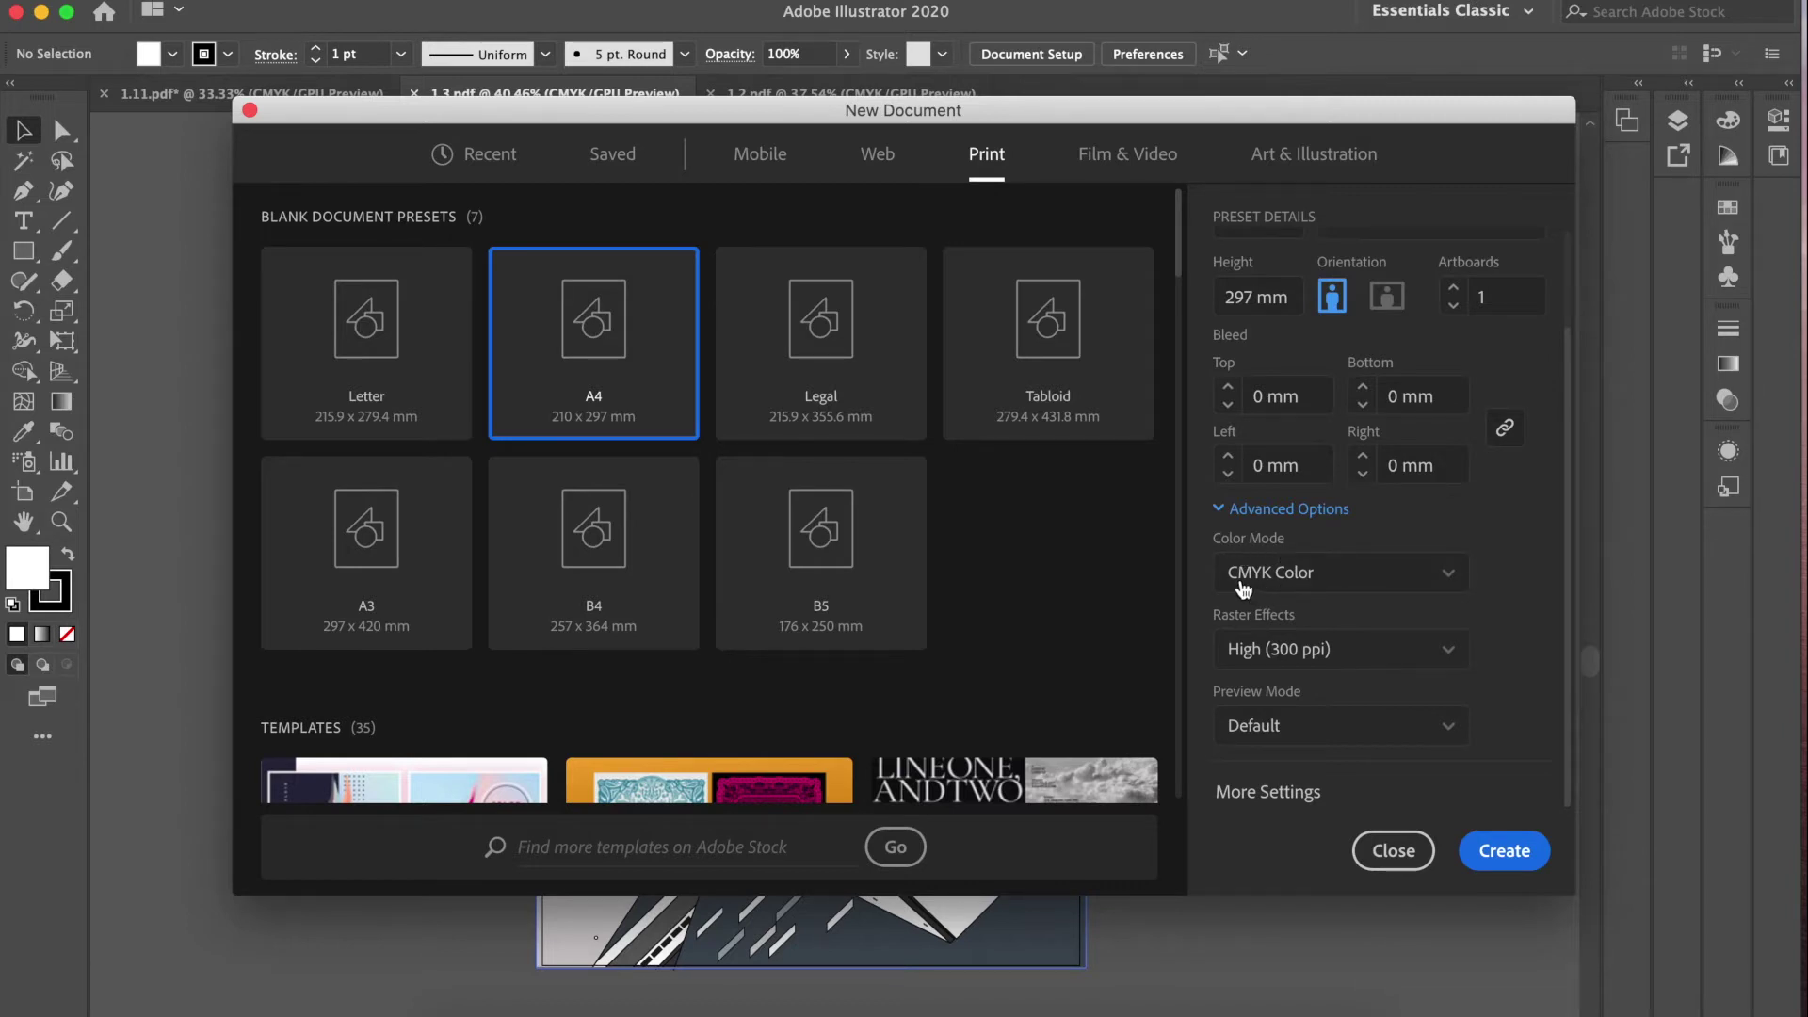
{"action": "left_click", "coordinate": [1357, 577]}
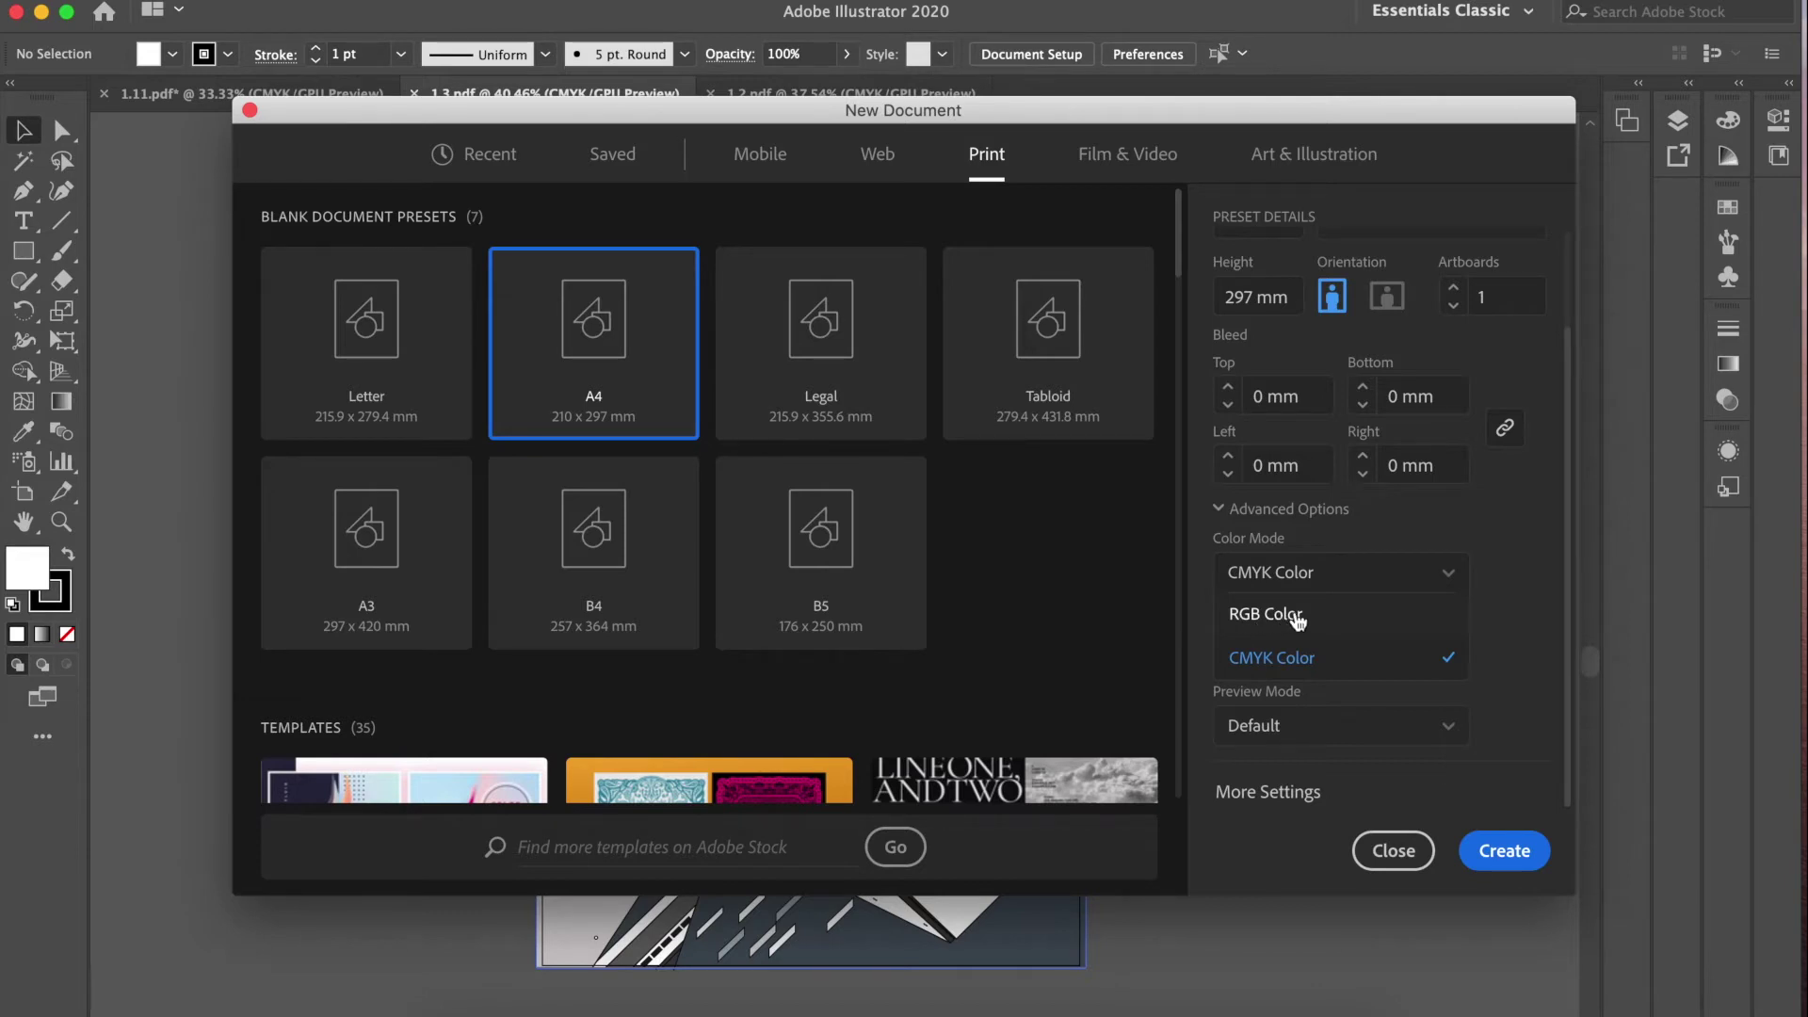
{"action": "left_click", "coordinate": [1292, 658]}
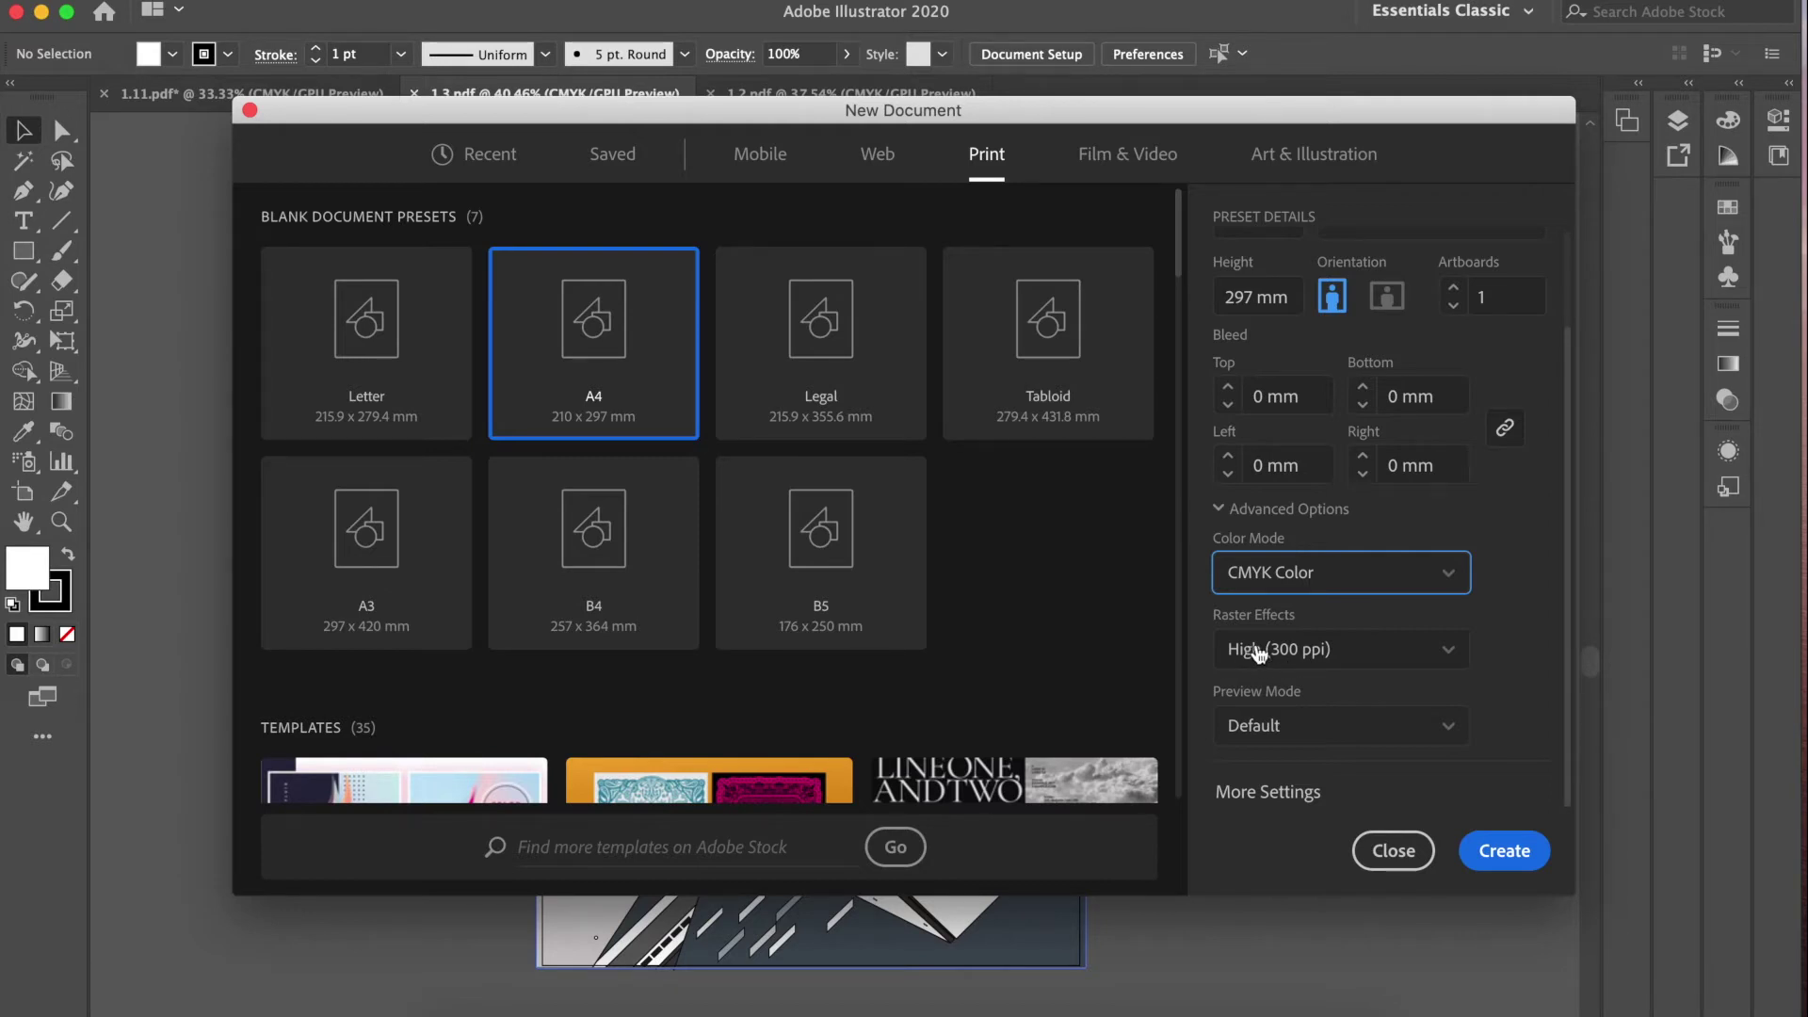
{"action": "scroll", "coordinate": [1258, 652], "scroll_direction": "up", "scroll_amount": 3}
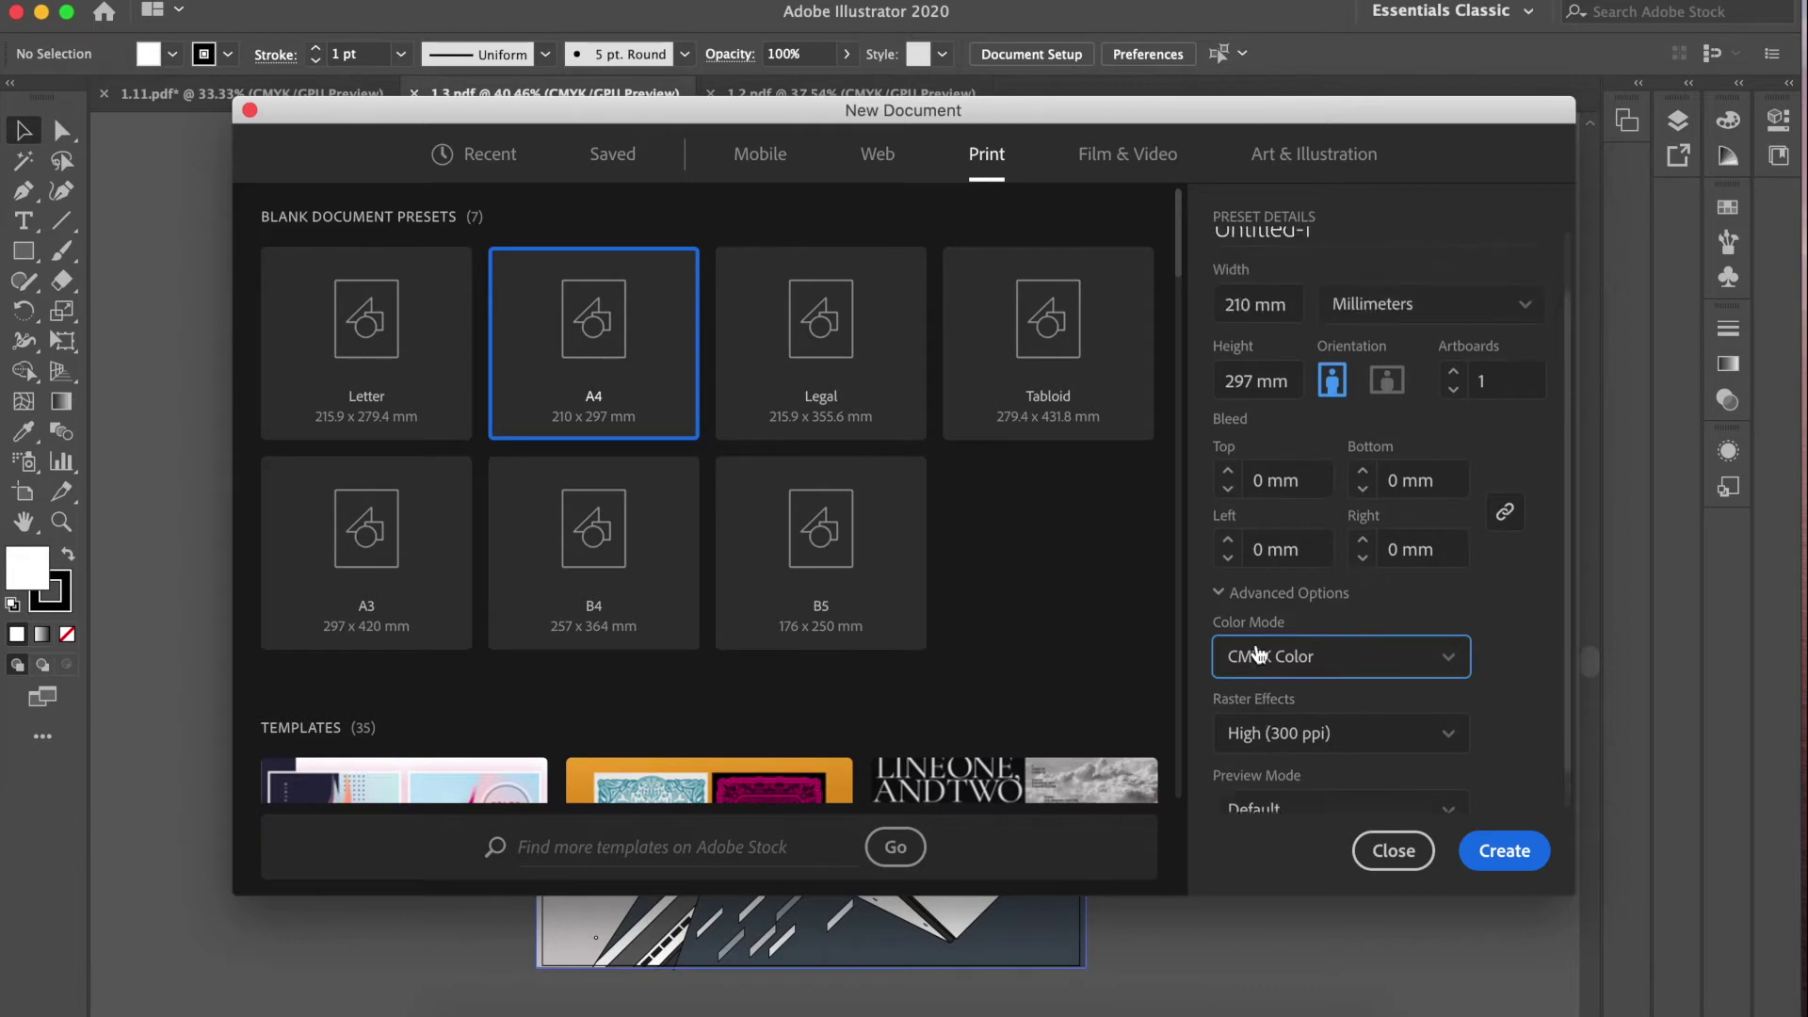
{"action": "left_click", "coordinate": [1505, 851]}
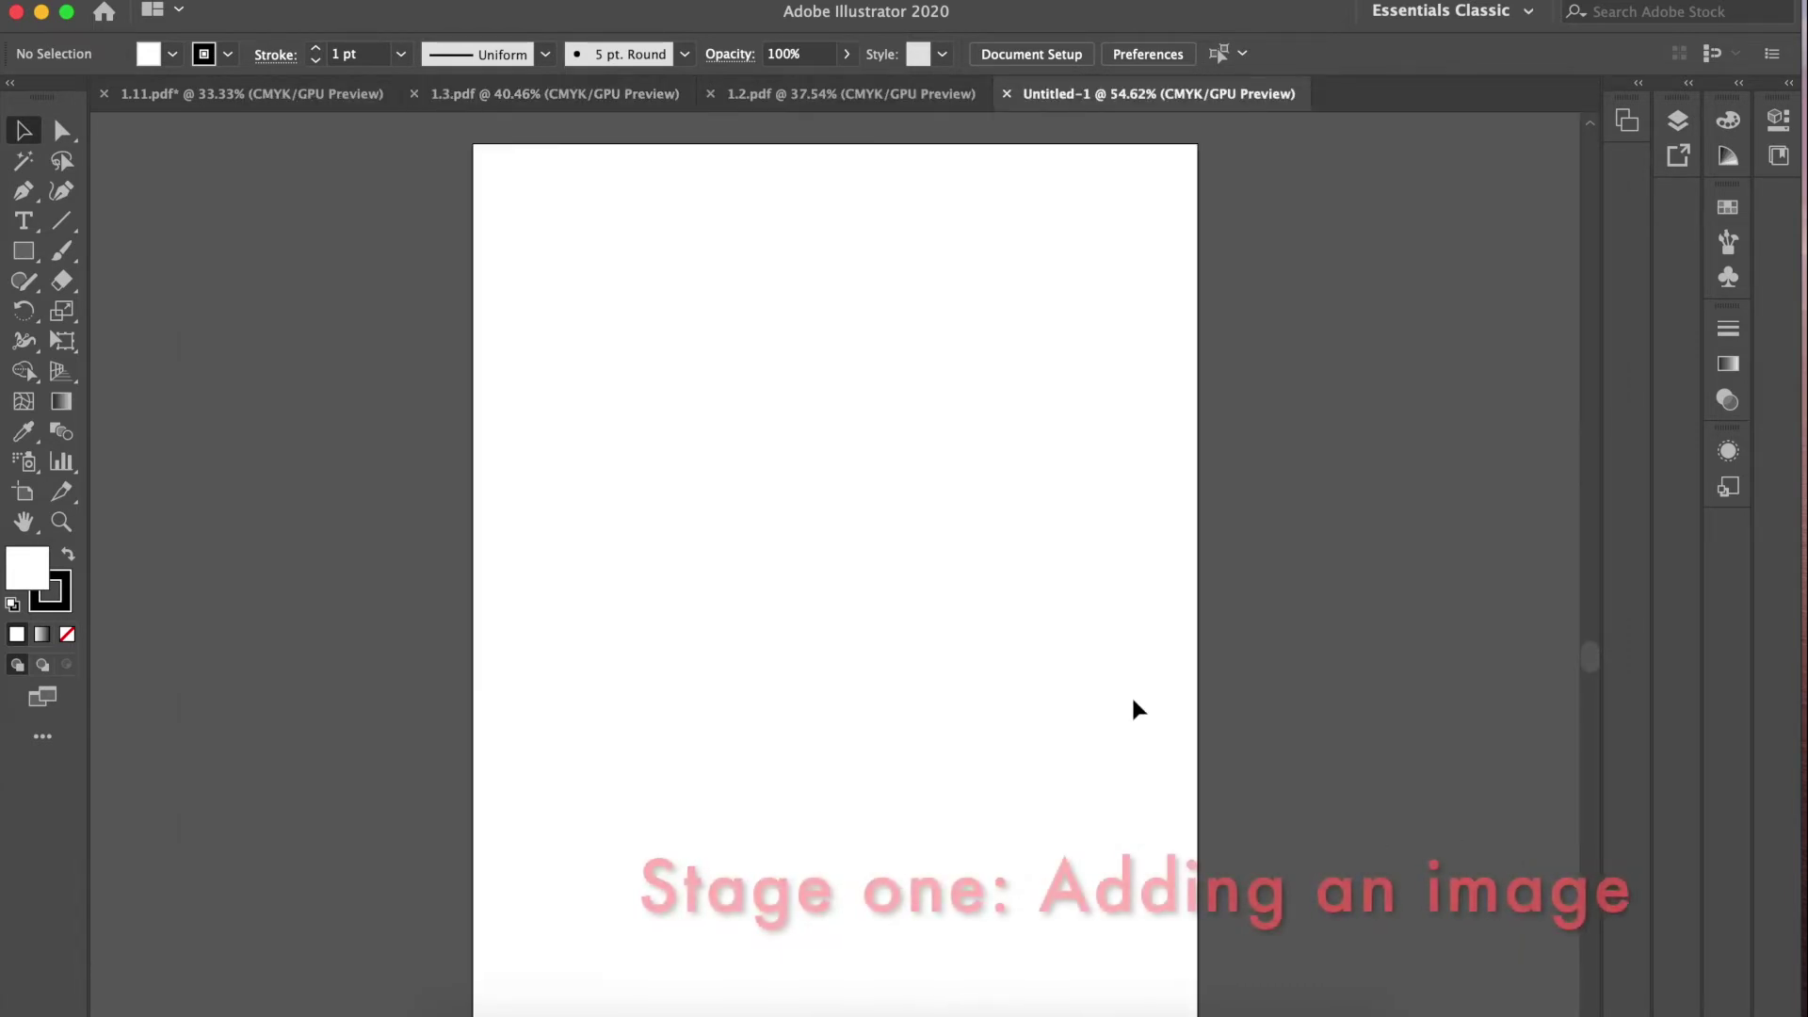
{"action": "scroll", "coordinate": [989, 555], "scroll_direction": "down", "scroll_amount": 1}
{"action": "scroll", "coordinate": [988, 557], "scroll_direction": "down", "scroll_amount": 3}
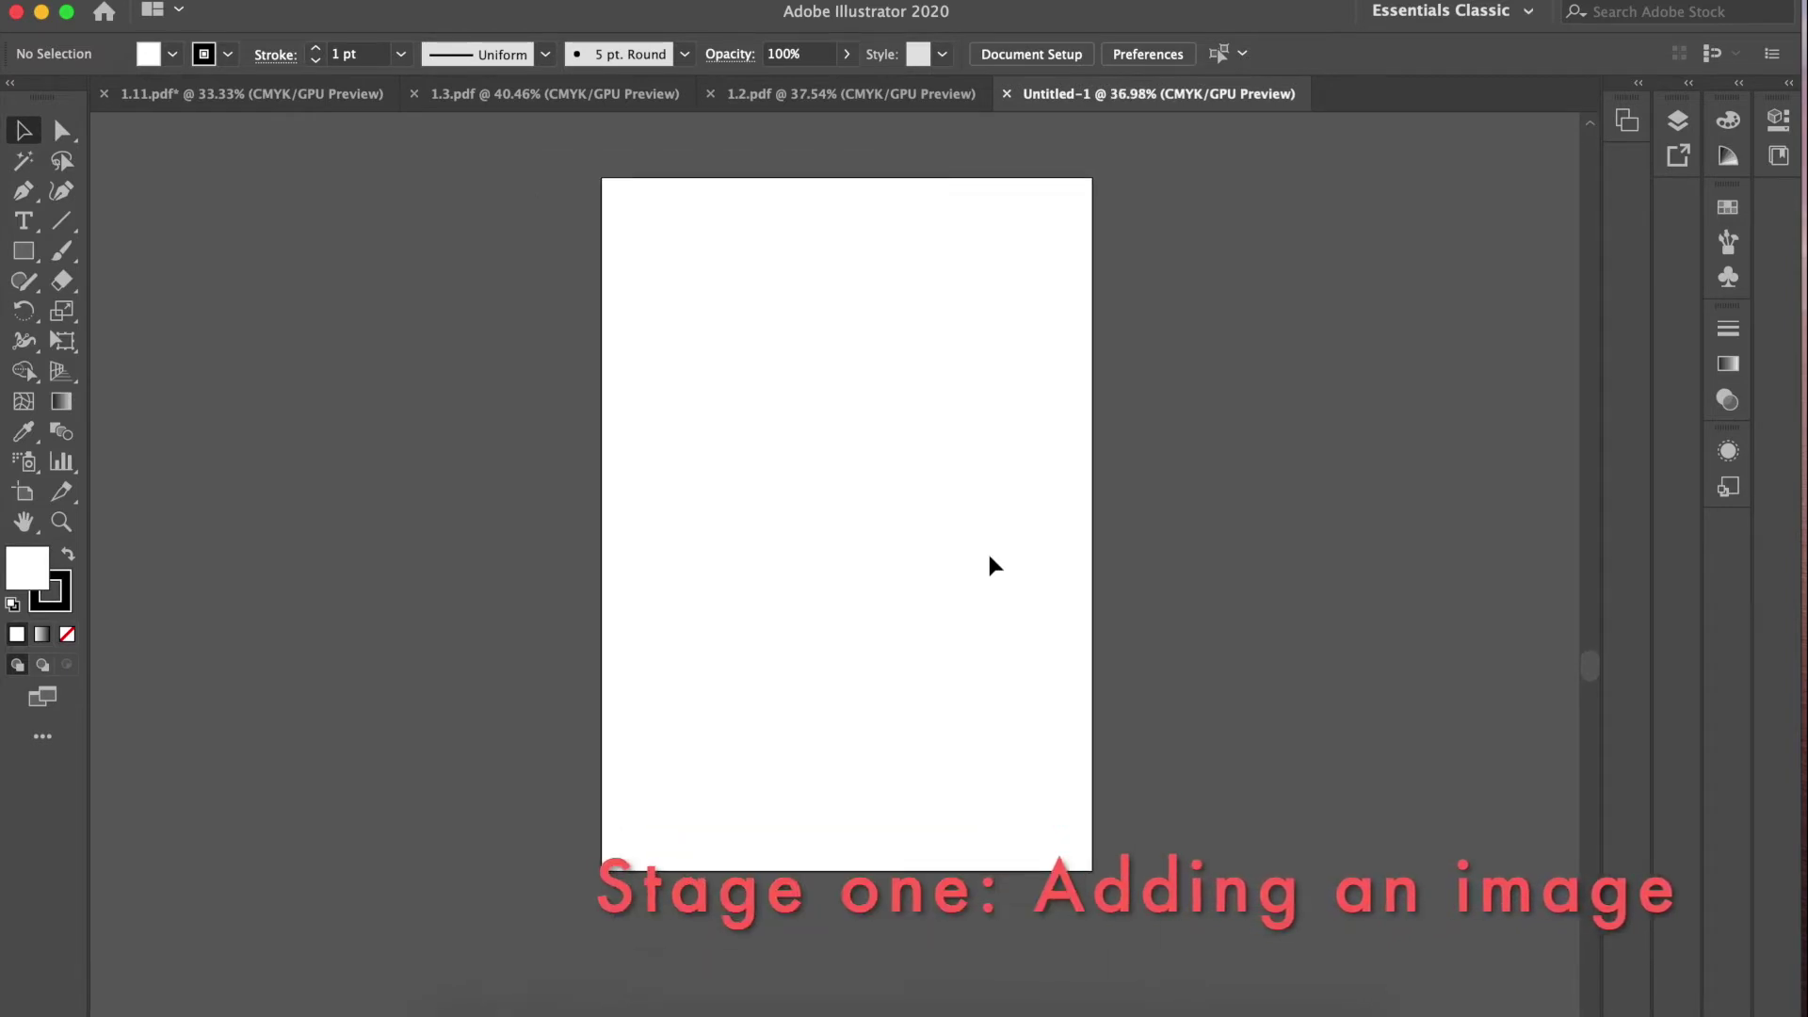
{"action": "scroll", "coordinate": [989, 557], "scroll_direction": "up", "scroll_amount": 2}
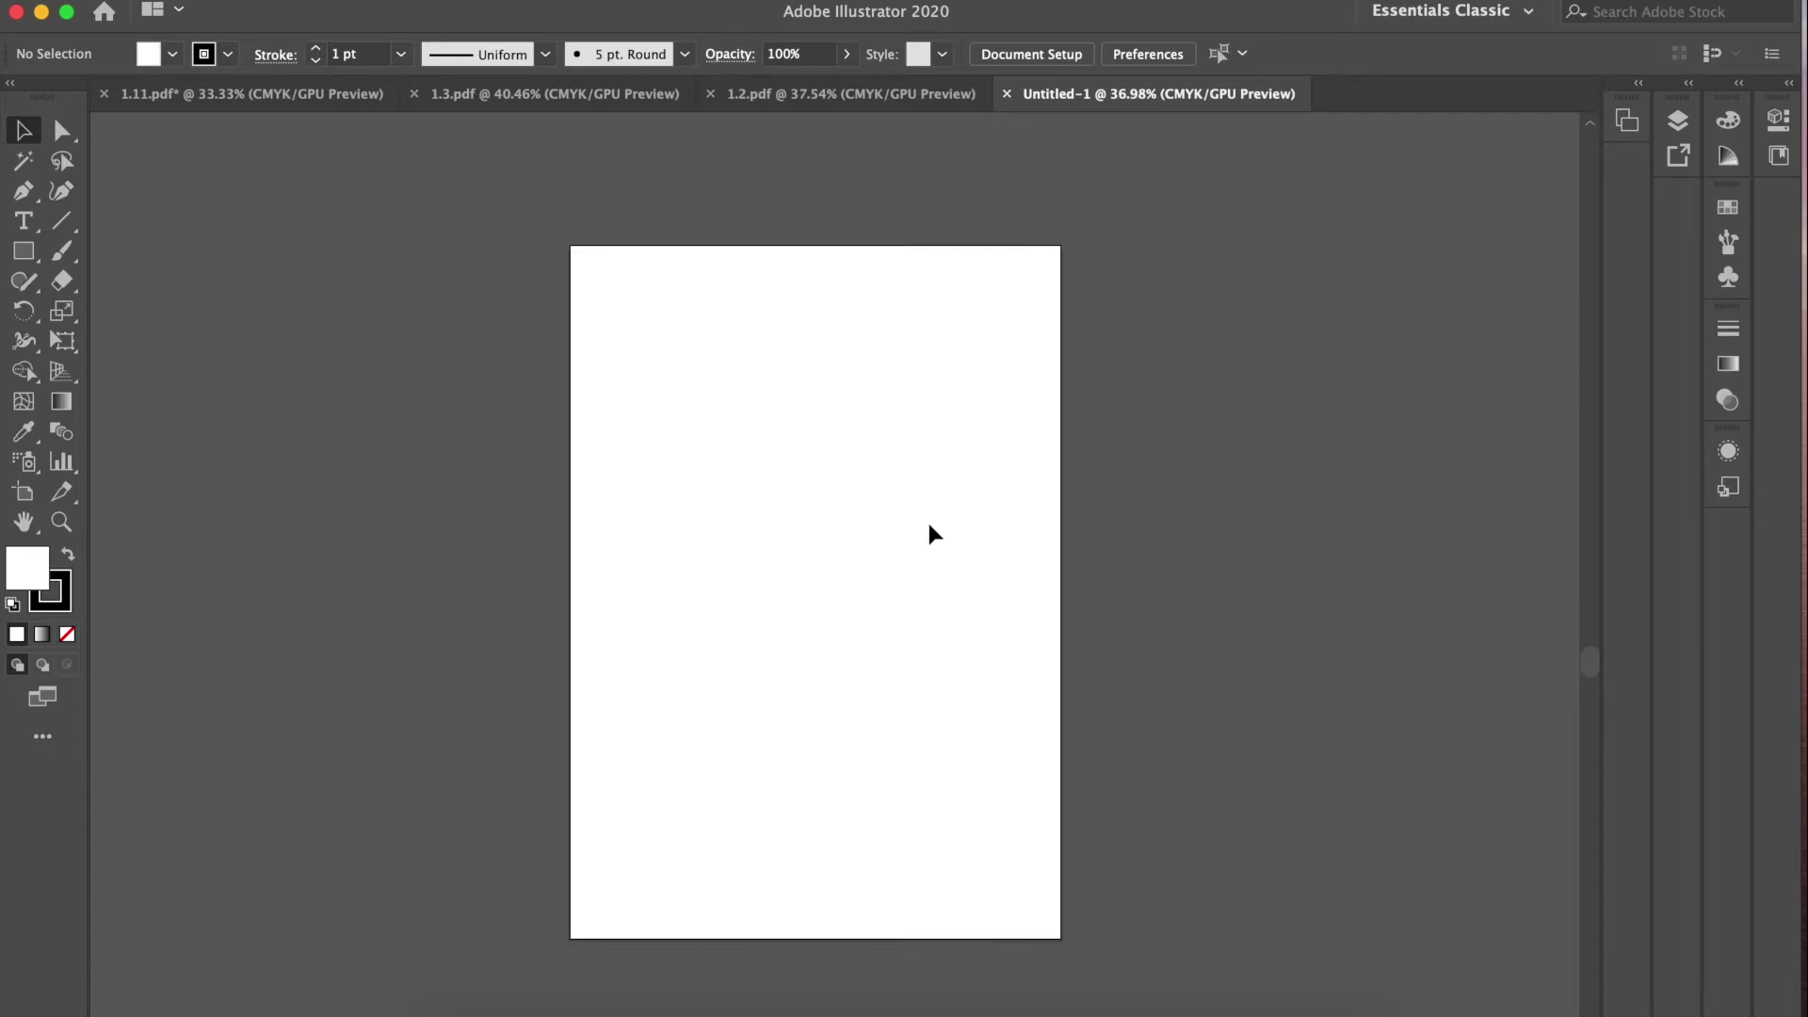
{"action": "left_click", "coordinate": [203, 0]}
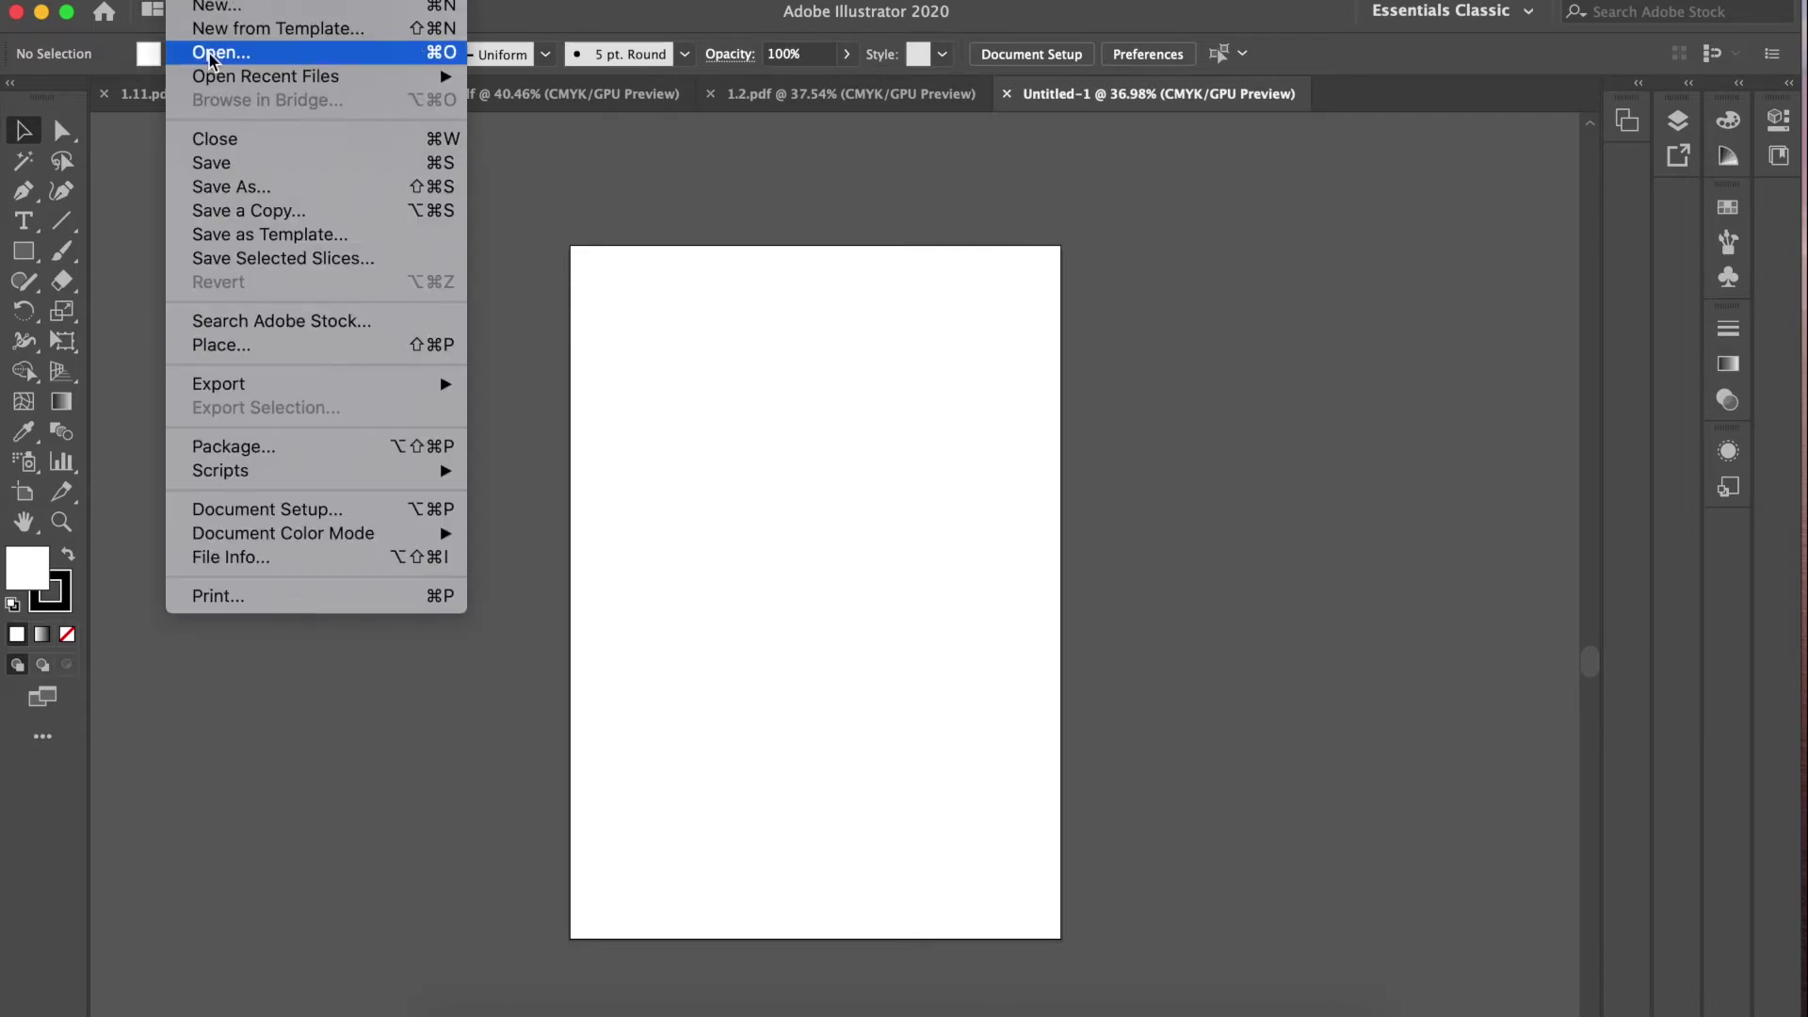
{"action": "left_click", "coordinate": [612, 193]}
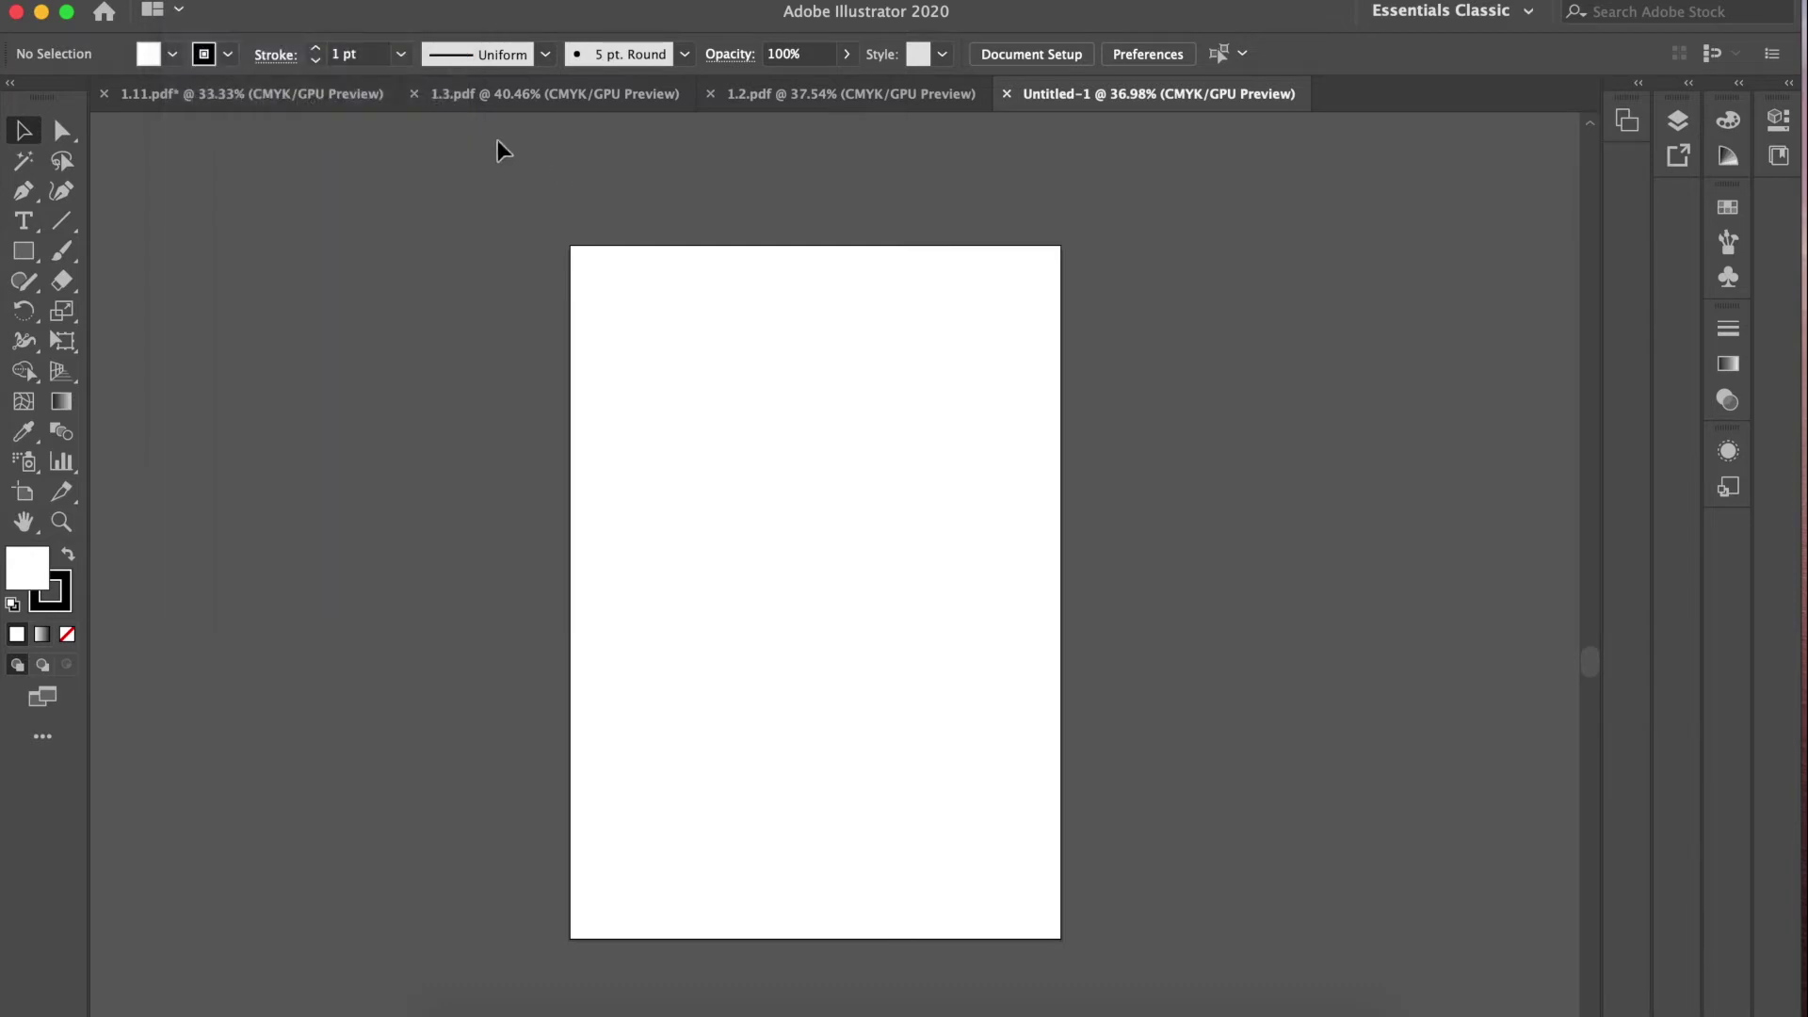
Step: Copy the black-and-white building photo from 1.11.pdf and paste it into the Untitled-1 document
{"action": "left_click", "coordinate": [301, 94]}
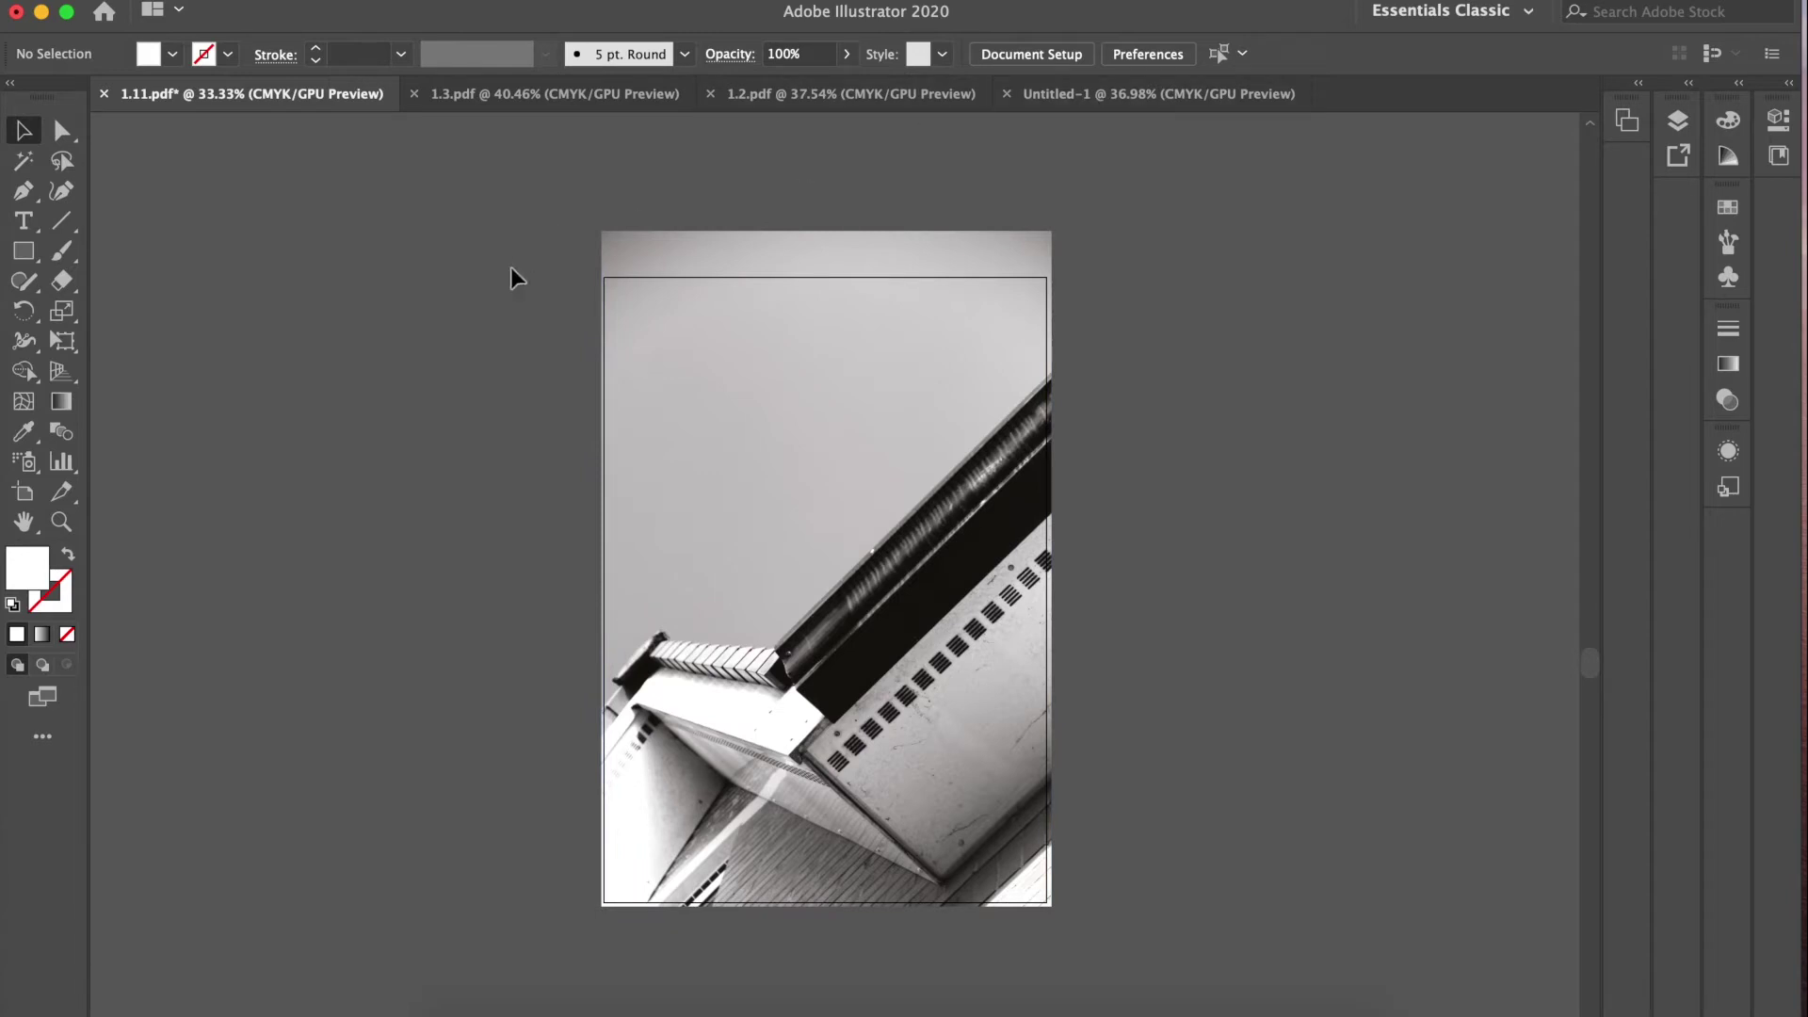
{"action": "left_click", "coordinate": [796, 610]}
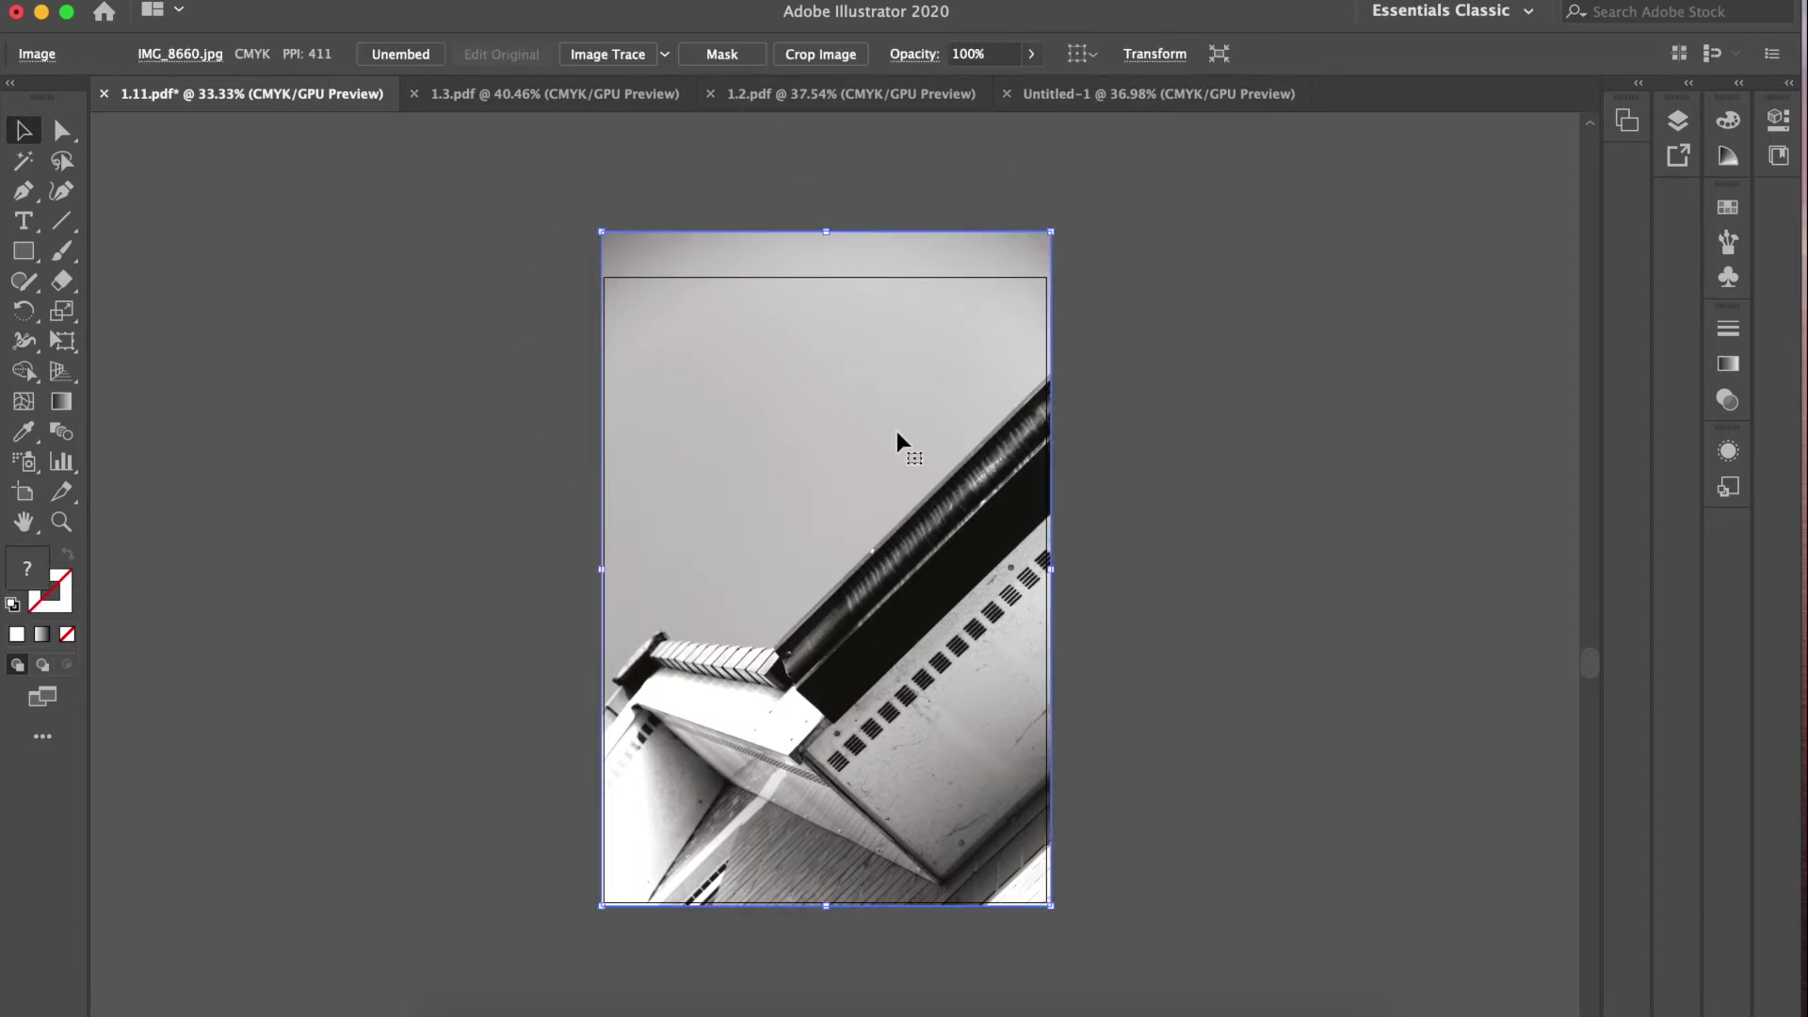
{"action": "key", "text": "super"}
{"action": "key", "text": "super"}
{"action": "left_click", "coordinate": [1154, 94]}
{"action": "key", "text": "super+v"}
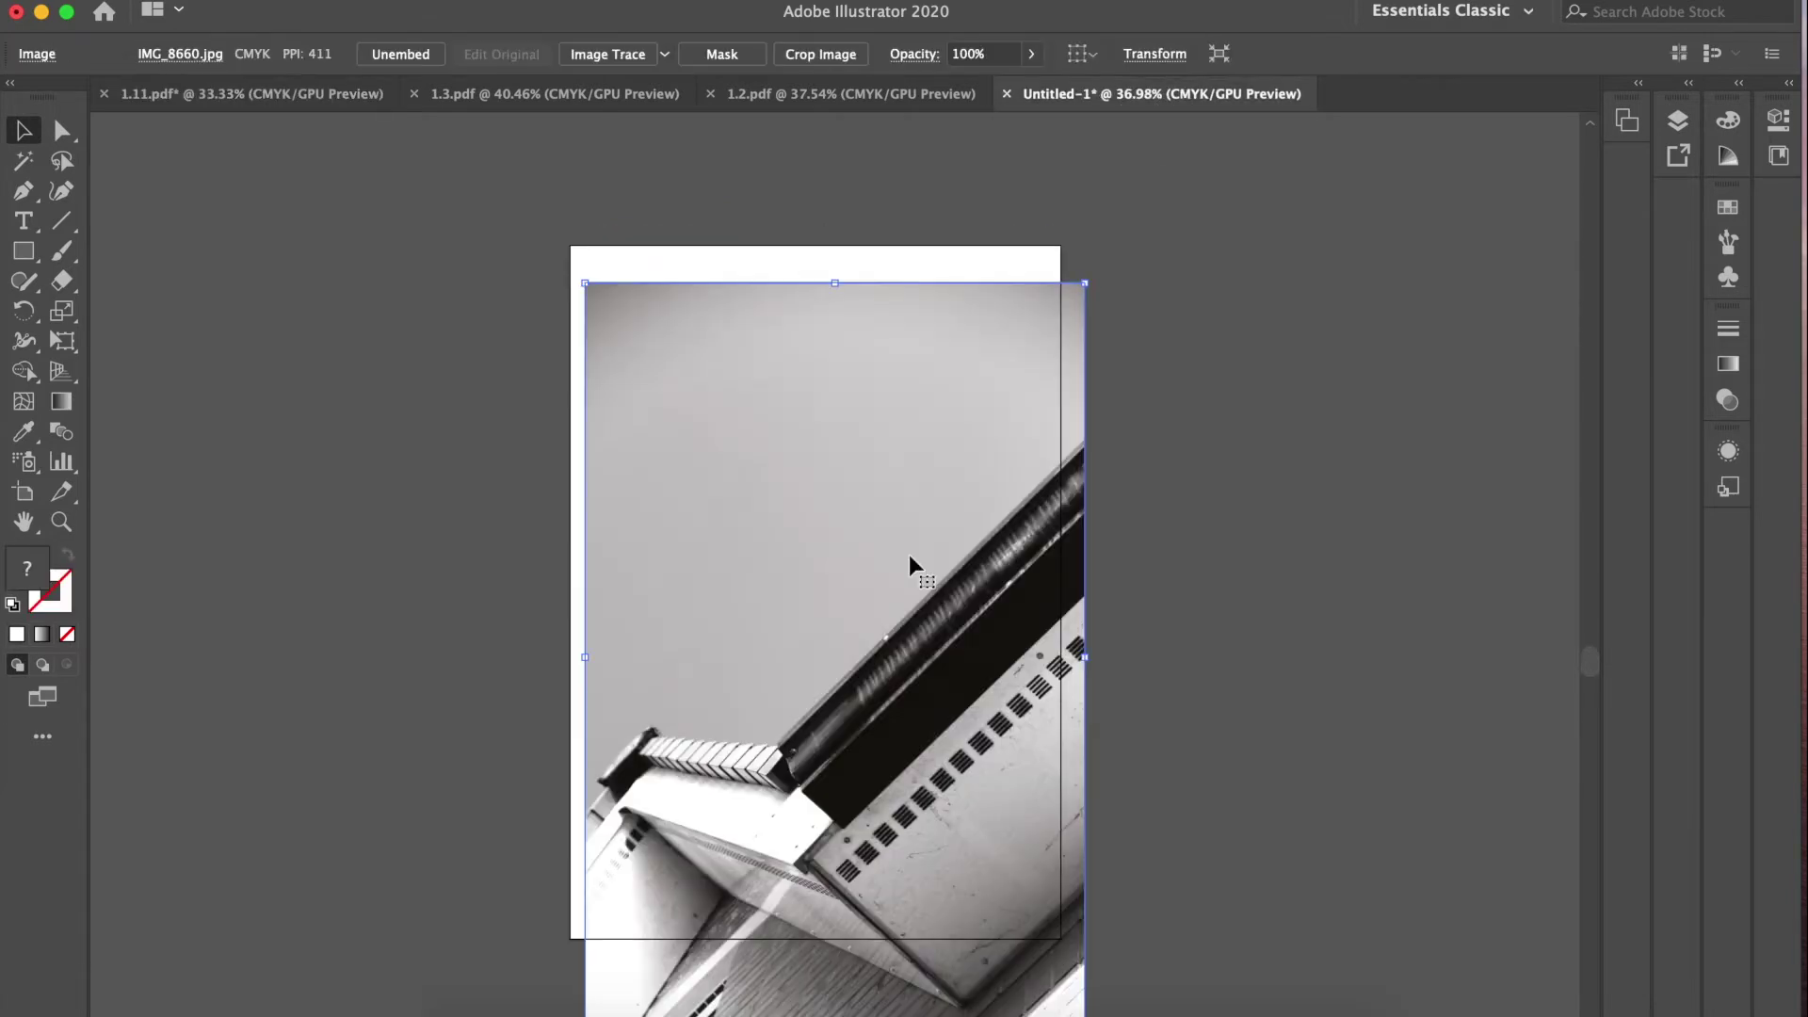
Step: Try enlarging the pasted photo well beyond the artboard and check its detail up close
{"action": "left_click_drag", "start_coordinate": [917, 572], "coordinate": [825, 520]}
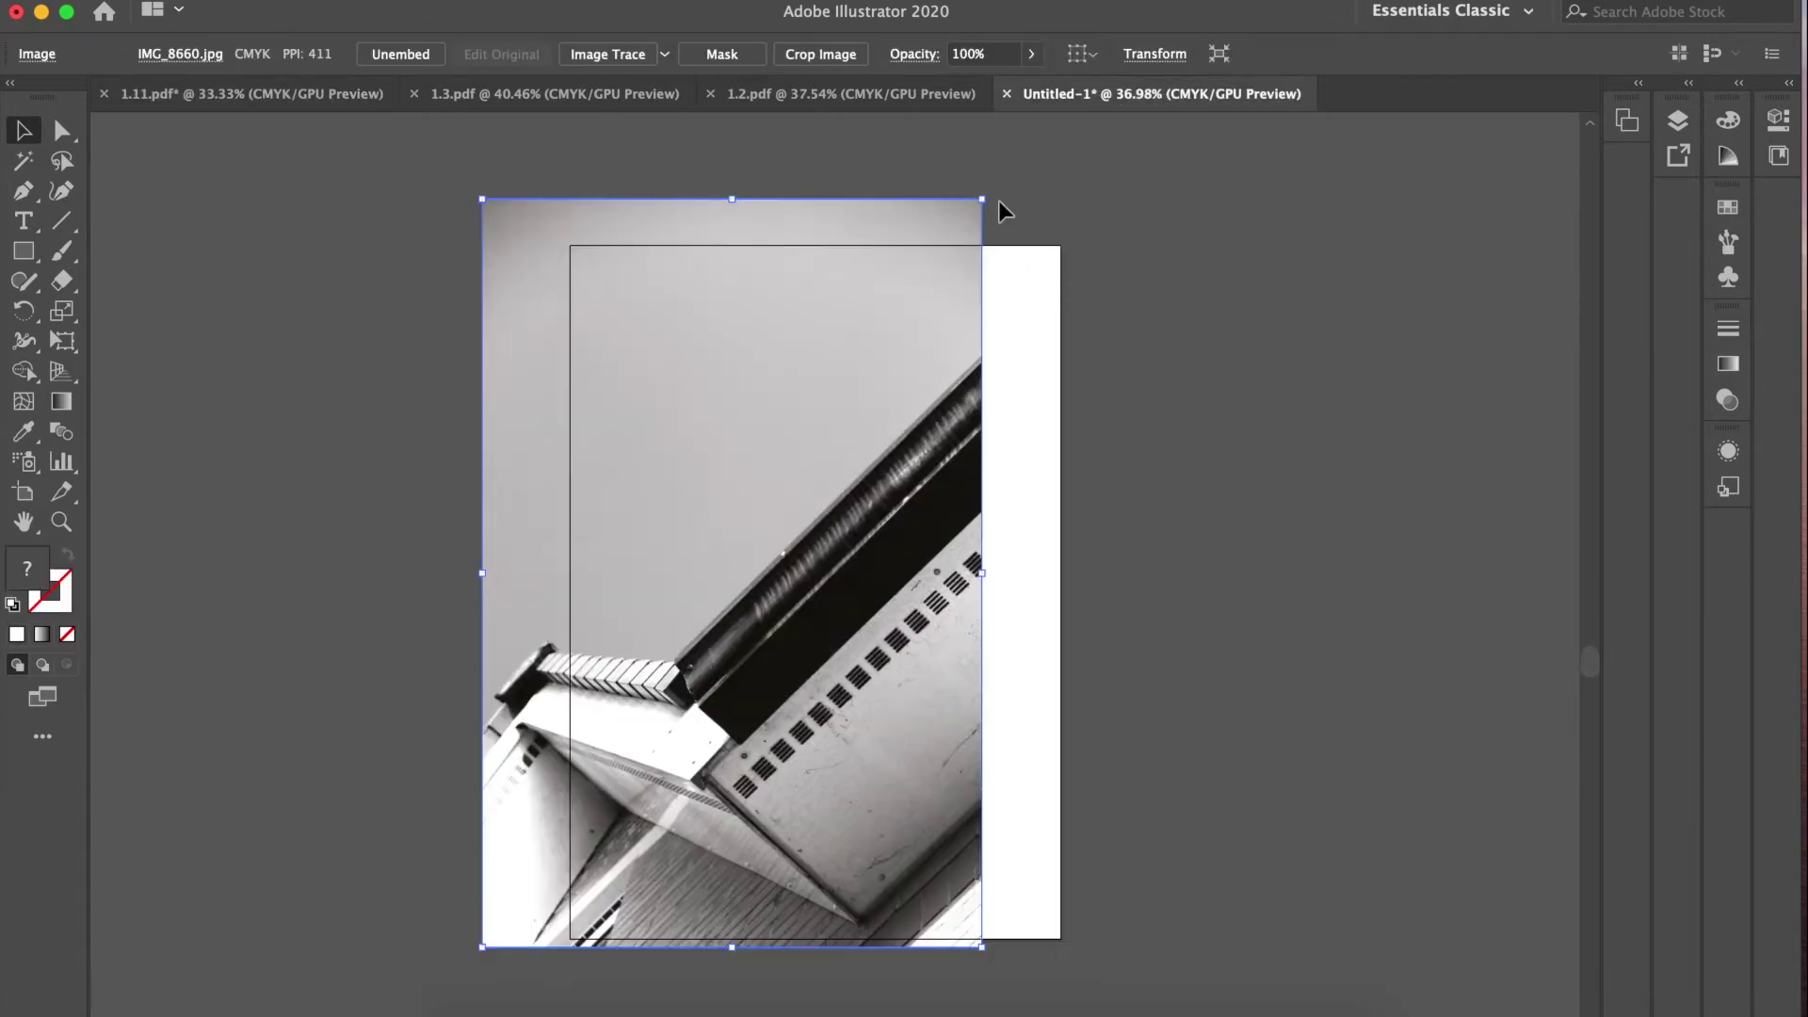
{"action": "left_click_drag", "start_coordinate": [982, 200], "coordinate": [1241, 2]}
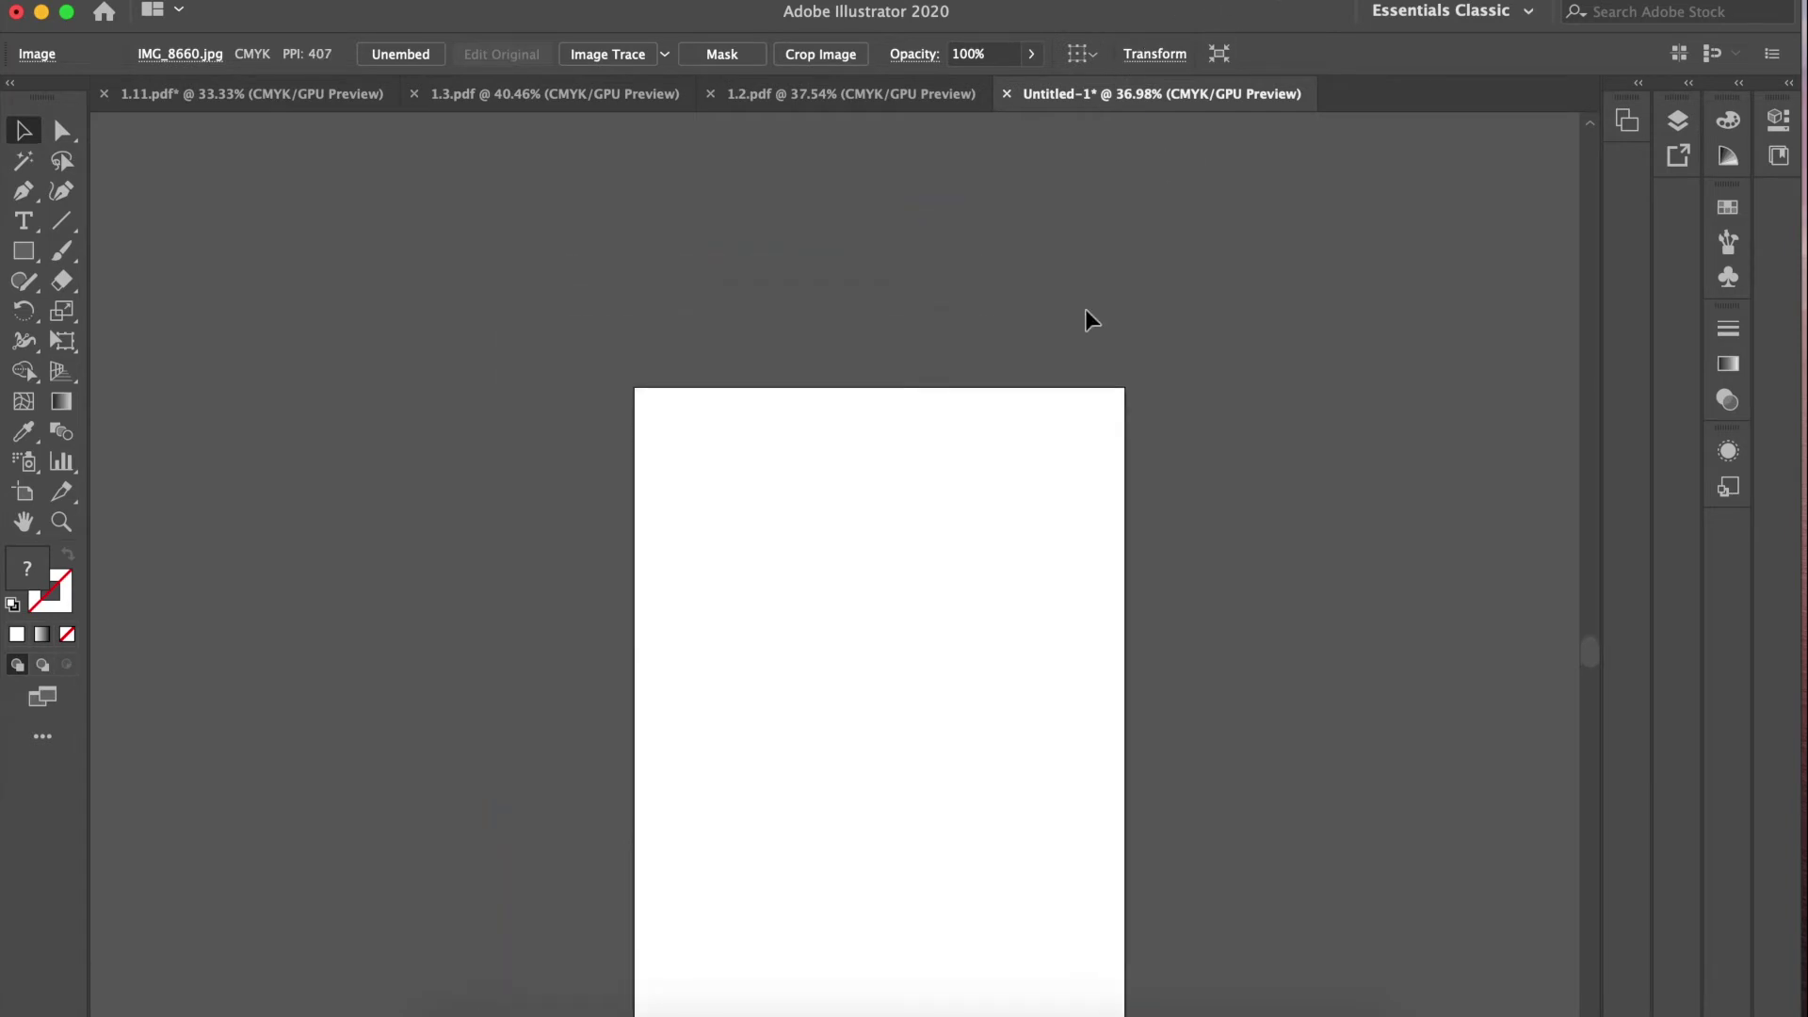
{"action": "scroll", "coordinate": [1014, 468], "scroll_direction": "down", "scroll_amount": 5}
{"action": "key", "text": "super+z"}
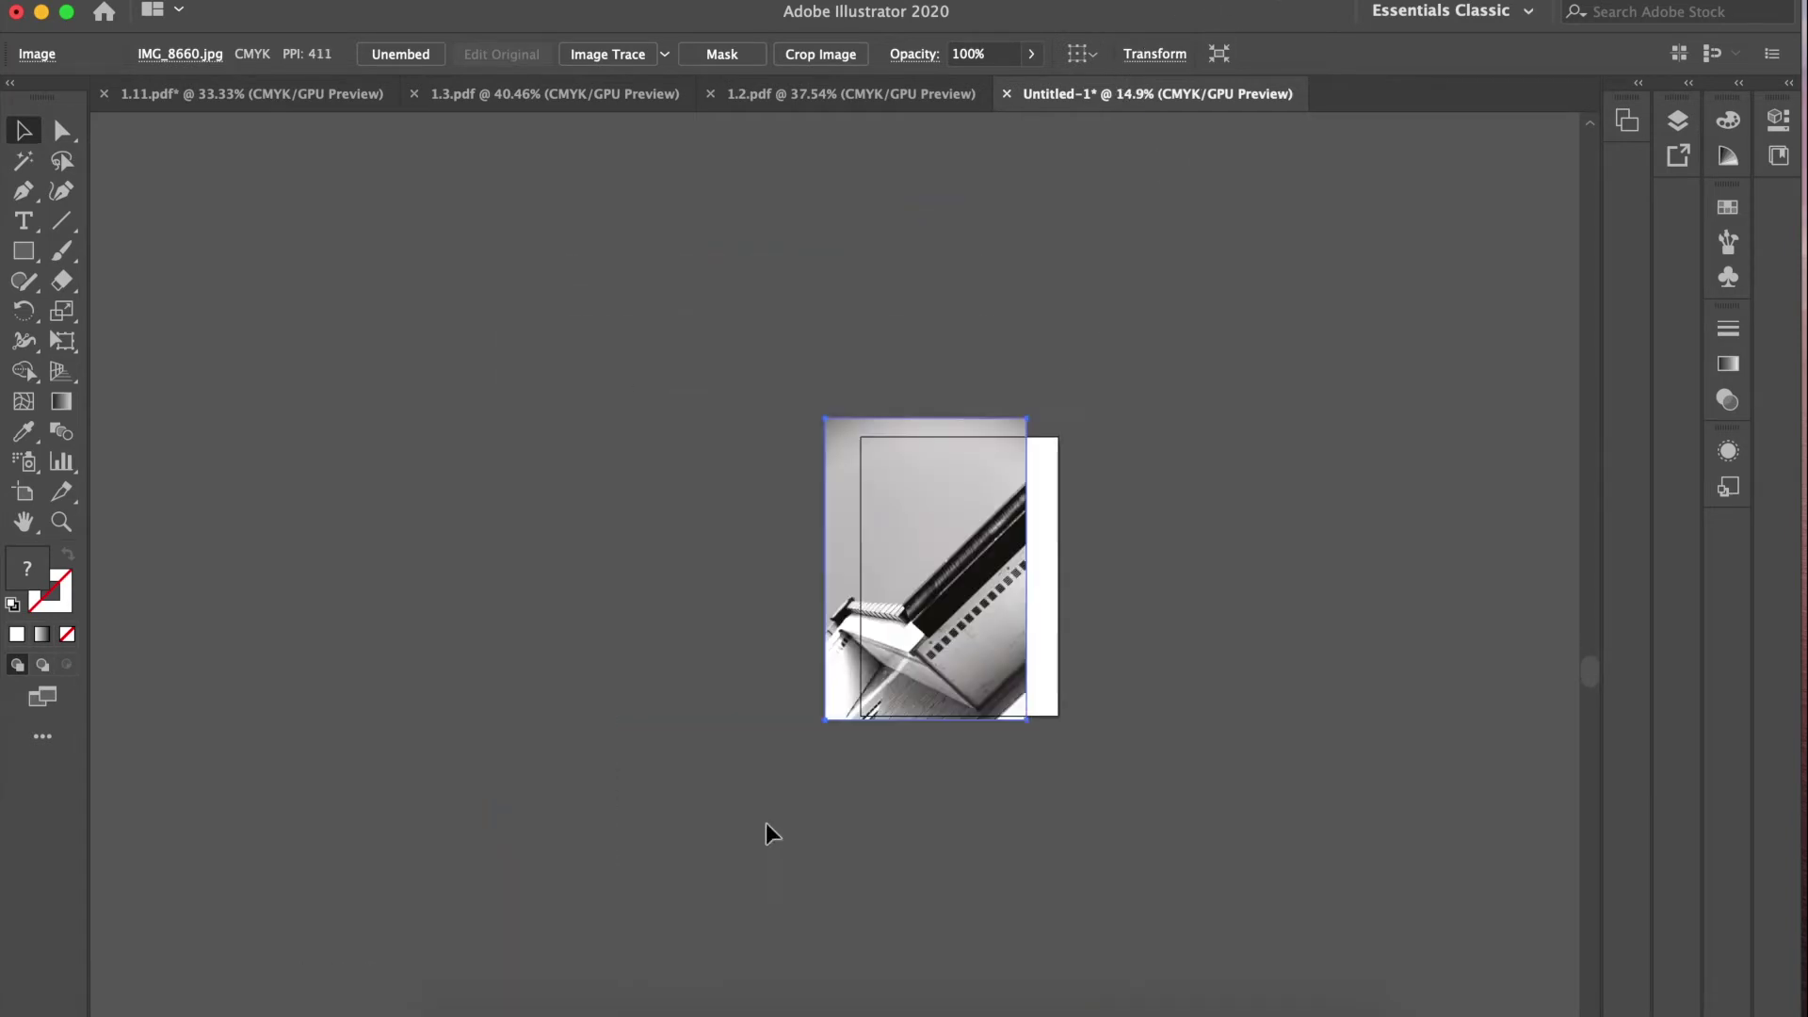
{"action": "left_click_drag", "start_coordinate": [1026, 419], "coordinate": [1213, 137]}
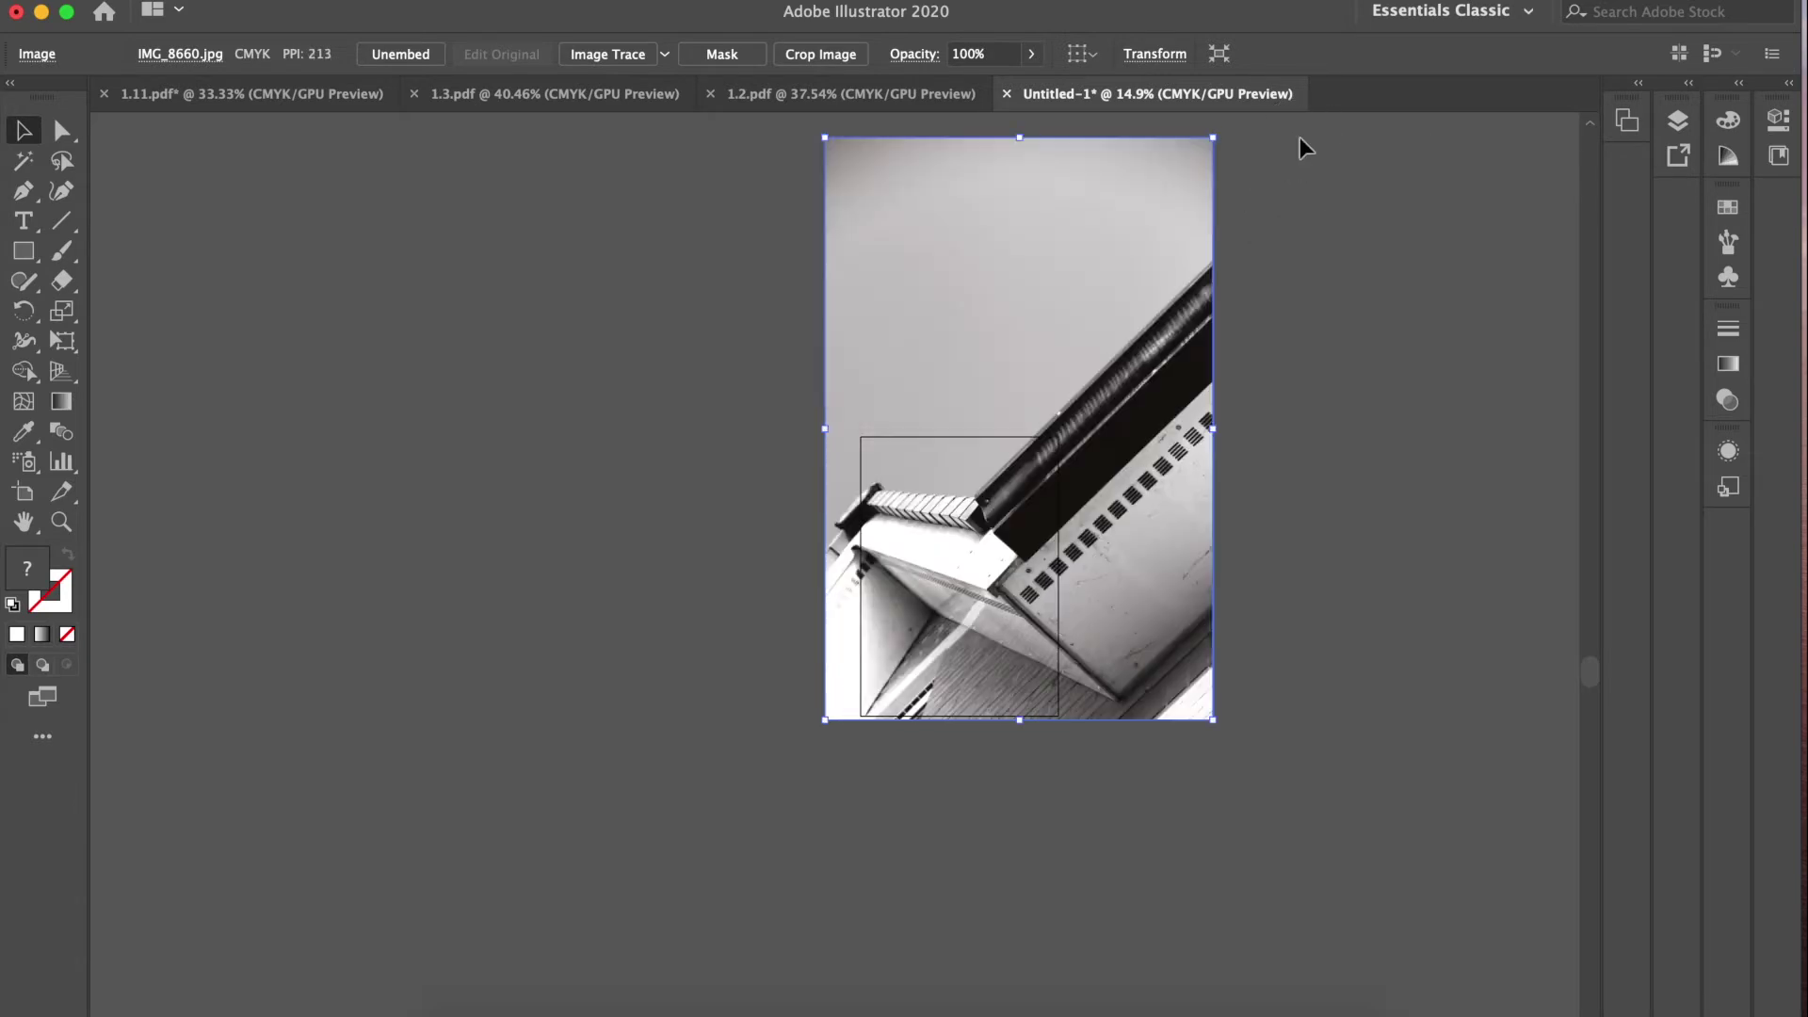
{"action": "scroll", "coordinate": [941, 551], "scroll_direction": "up", "scroll_amount": 5}
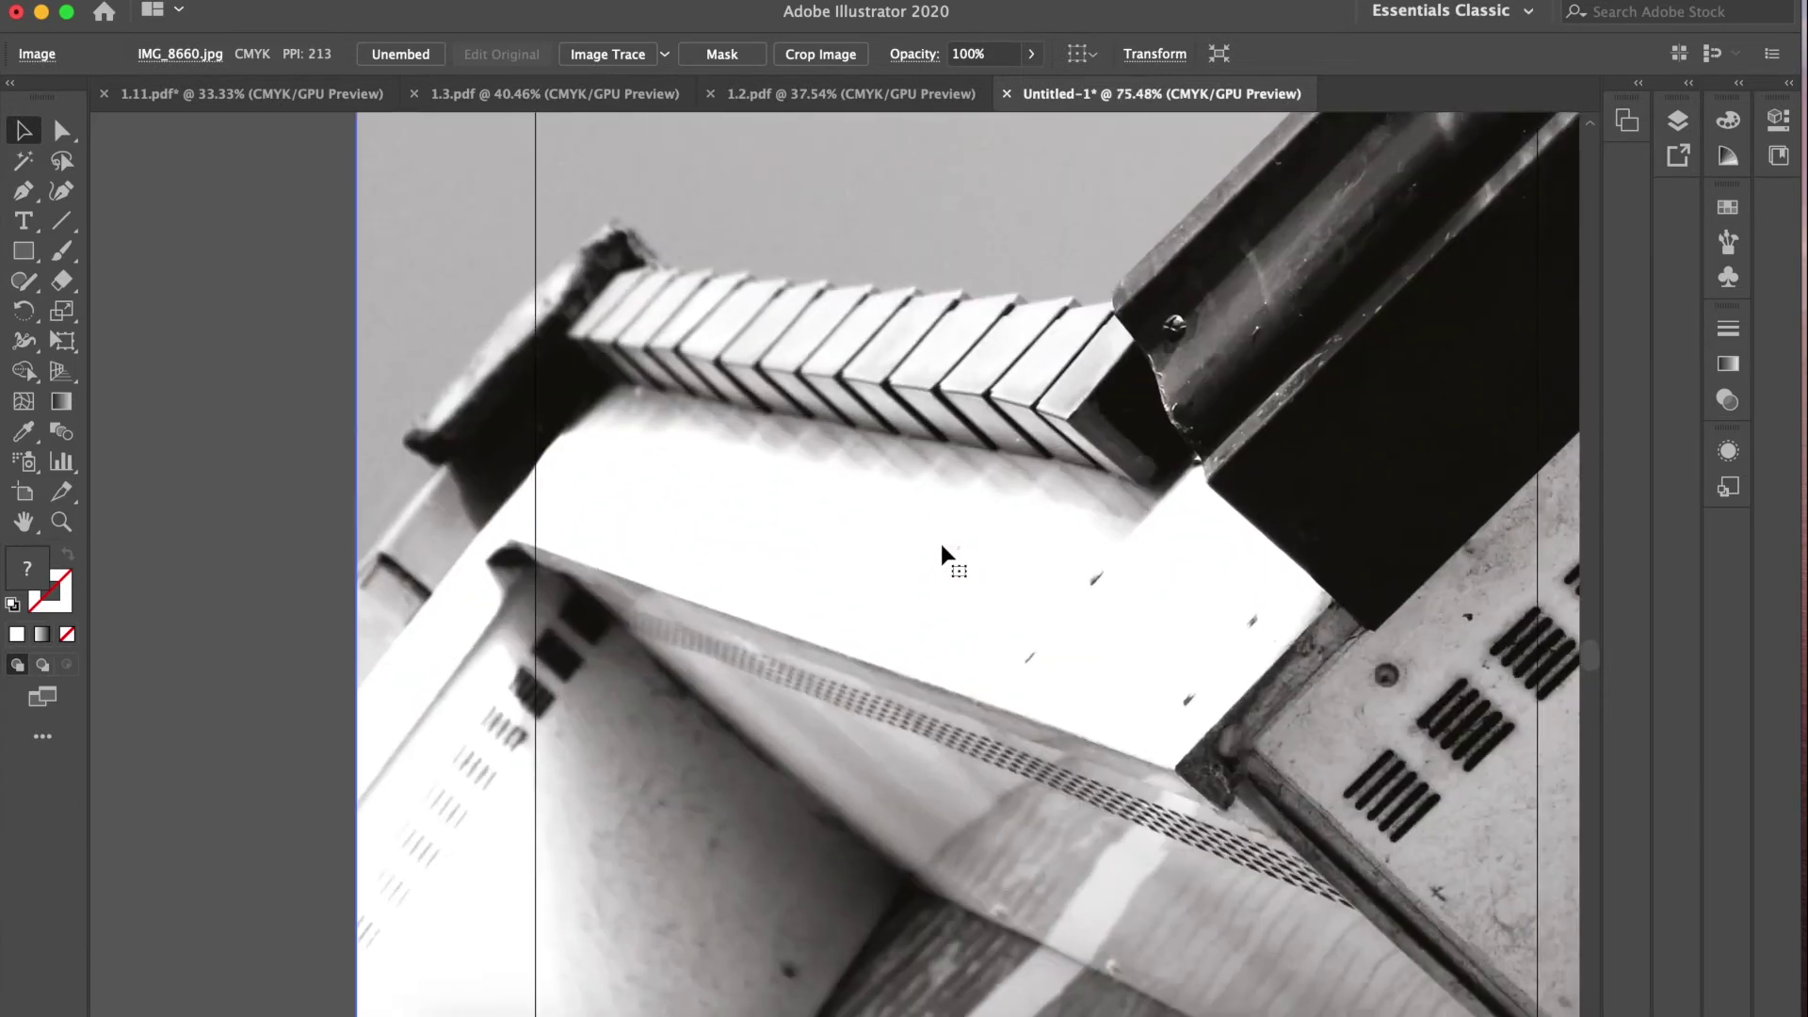
{"action": "scroll", "coordinate": [942, 548], "scroll_direction": "down", "scroll_amount": 3}
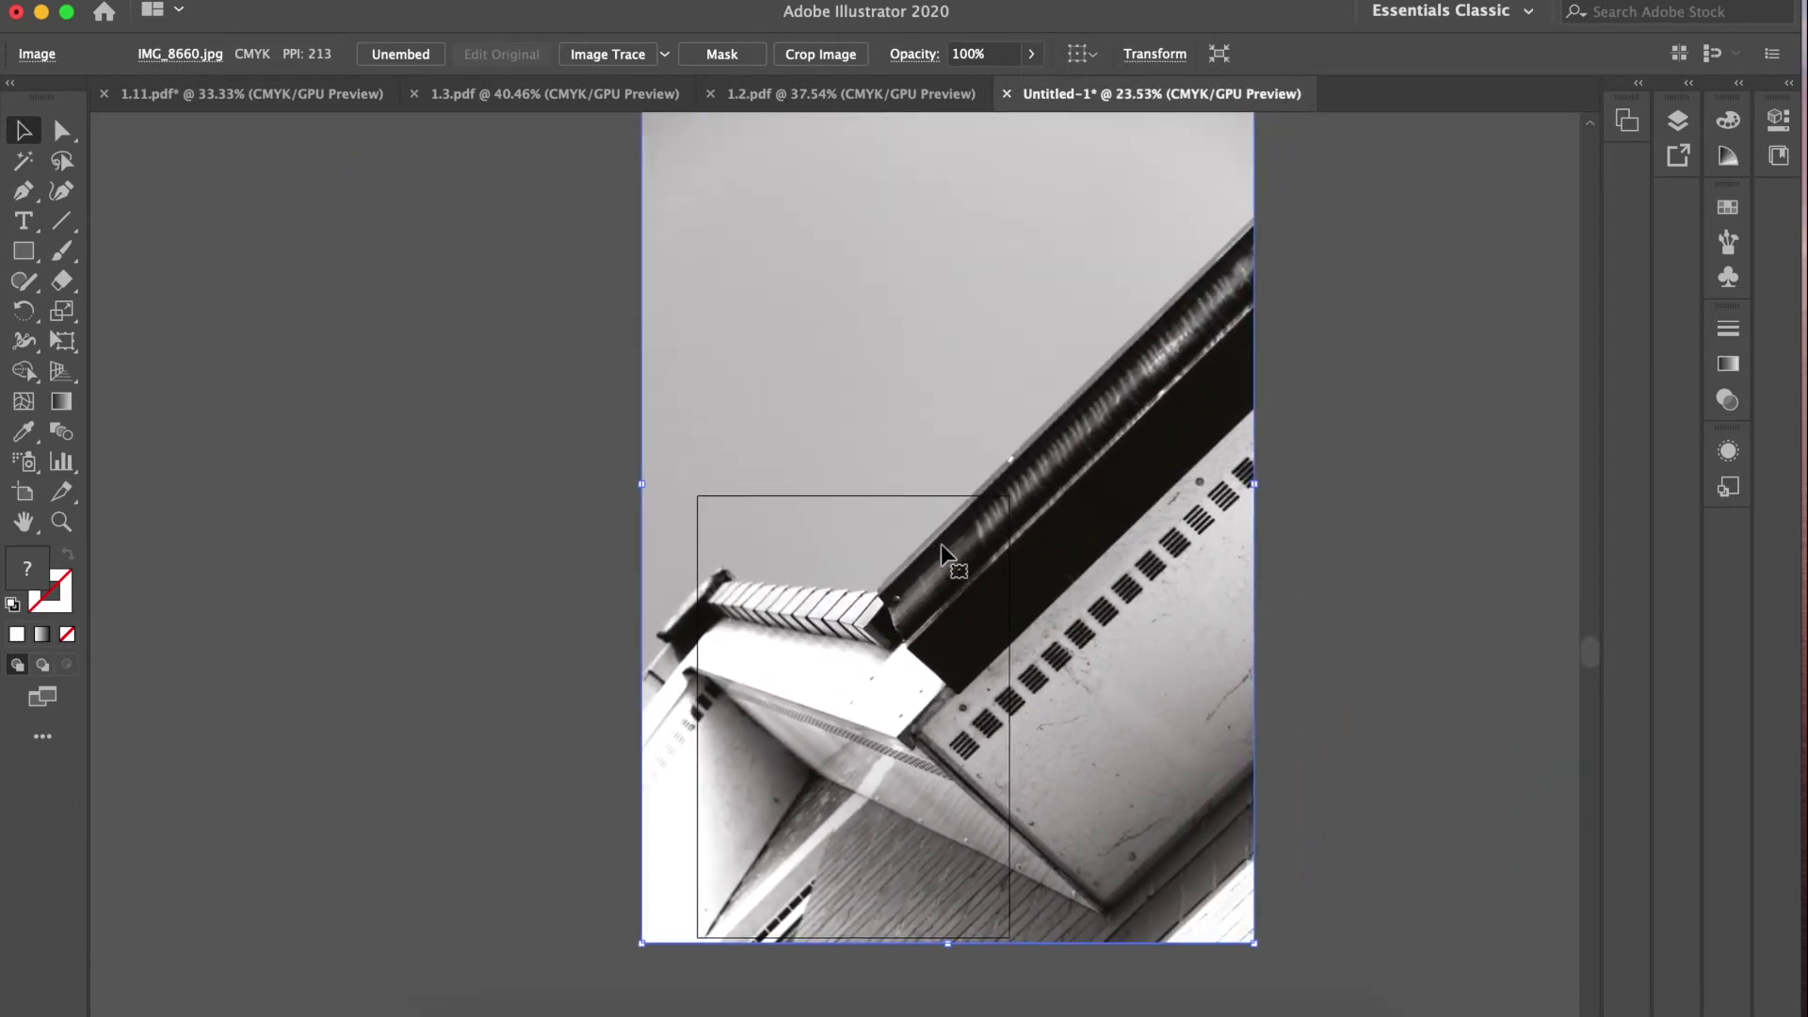
{"action": "scroll", "coordinate": [942, 551], "scroll_direction": "up", "scroll_amount": 3}
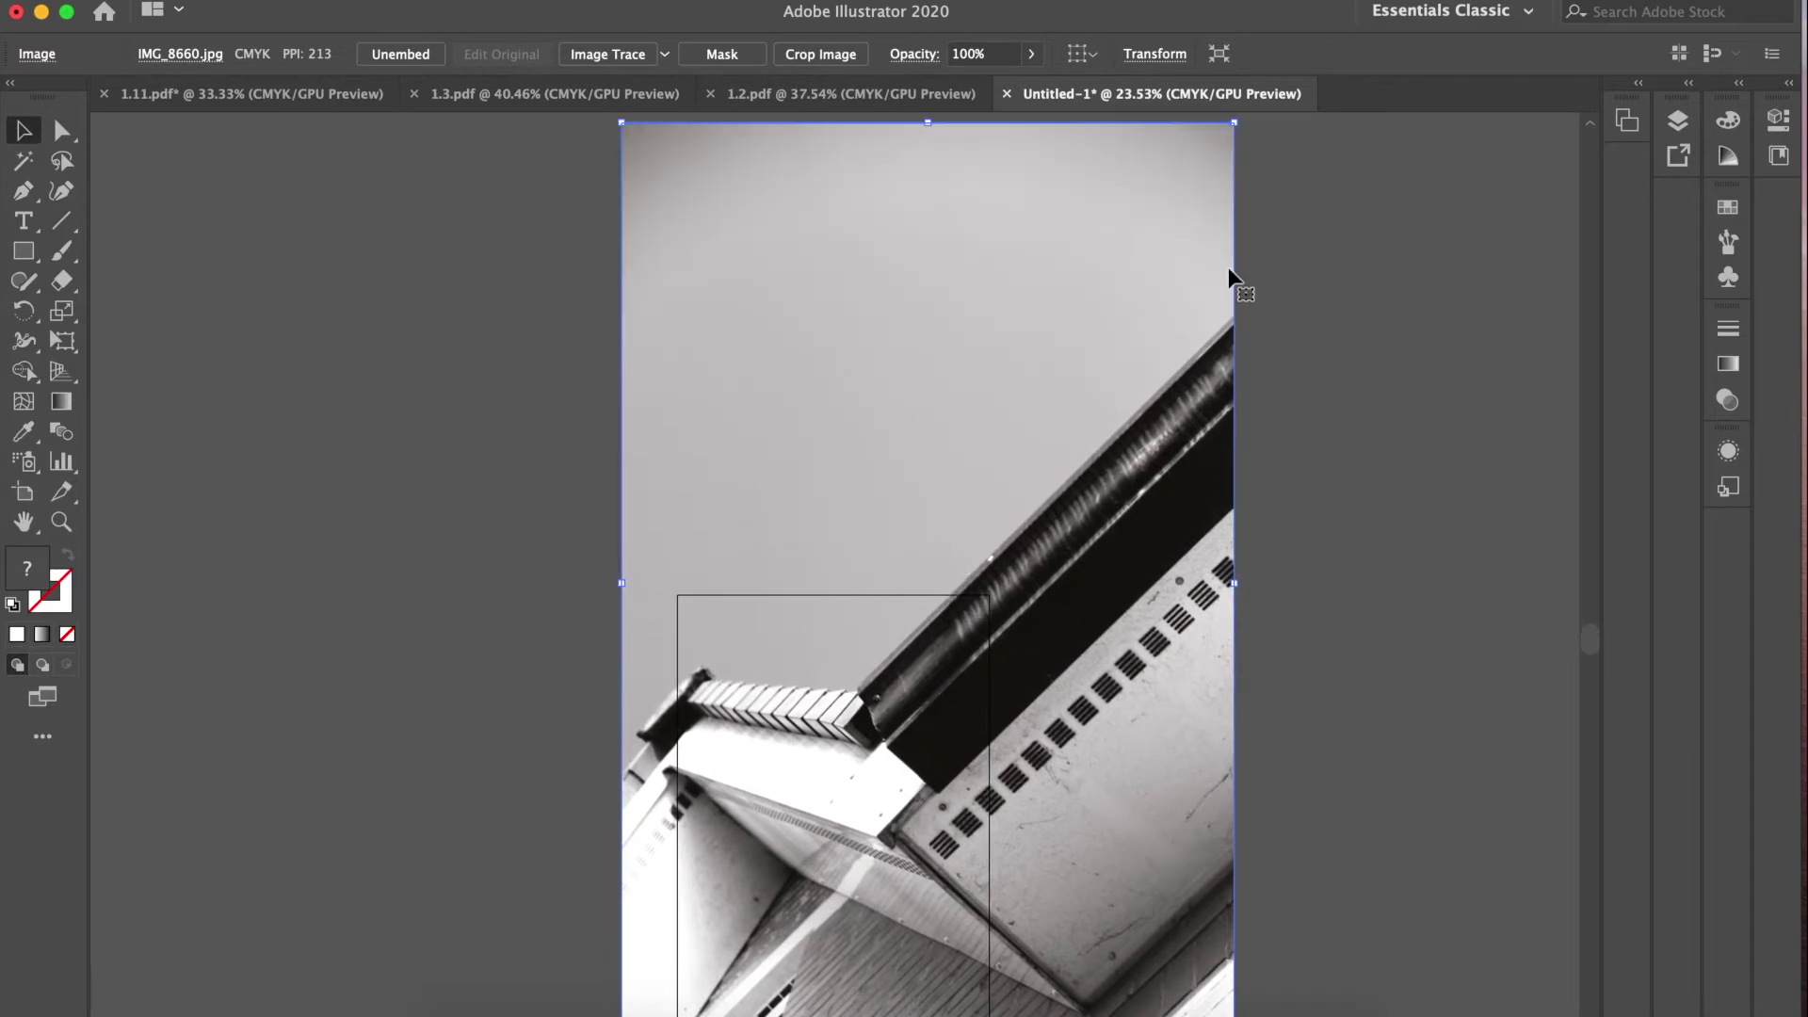
Step: Scale the photo proportionally to the artboard's width and align its side edges with the artboard
{"action": "left_click_drag", "start_coordinate": [1234, 123], "coordinate": [915, 600]}
{"action": "left_click_drag", "start_coordinate": [794, 800], "coordinate": [851, 779]}
{"action": "scroll", "coordinate": [904, 810], "scroll_direction": "down", "scroll_amount": 5}
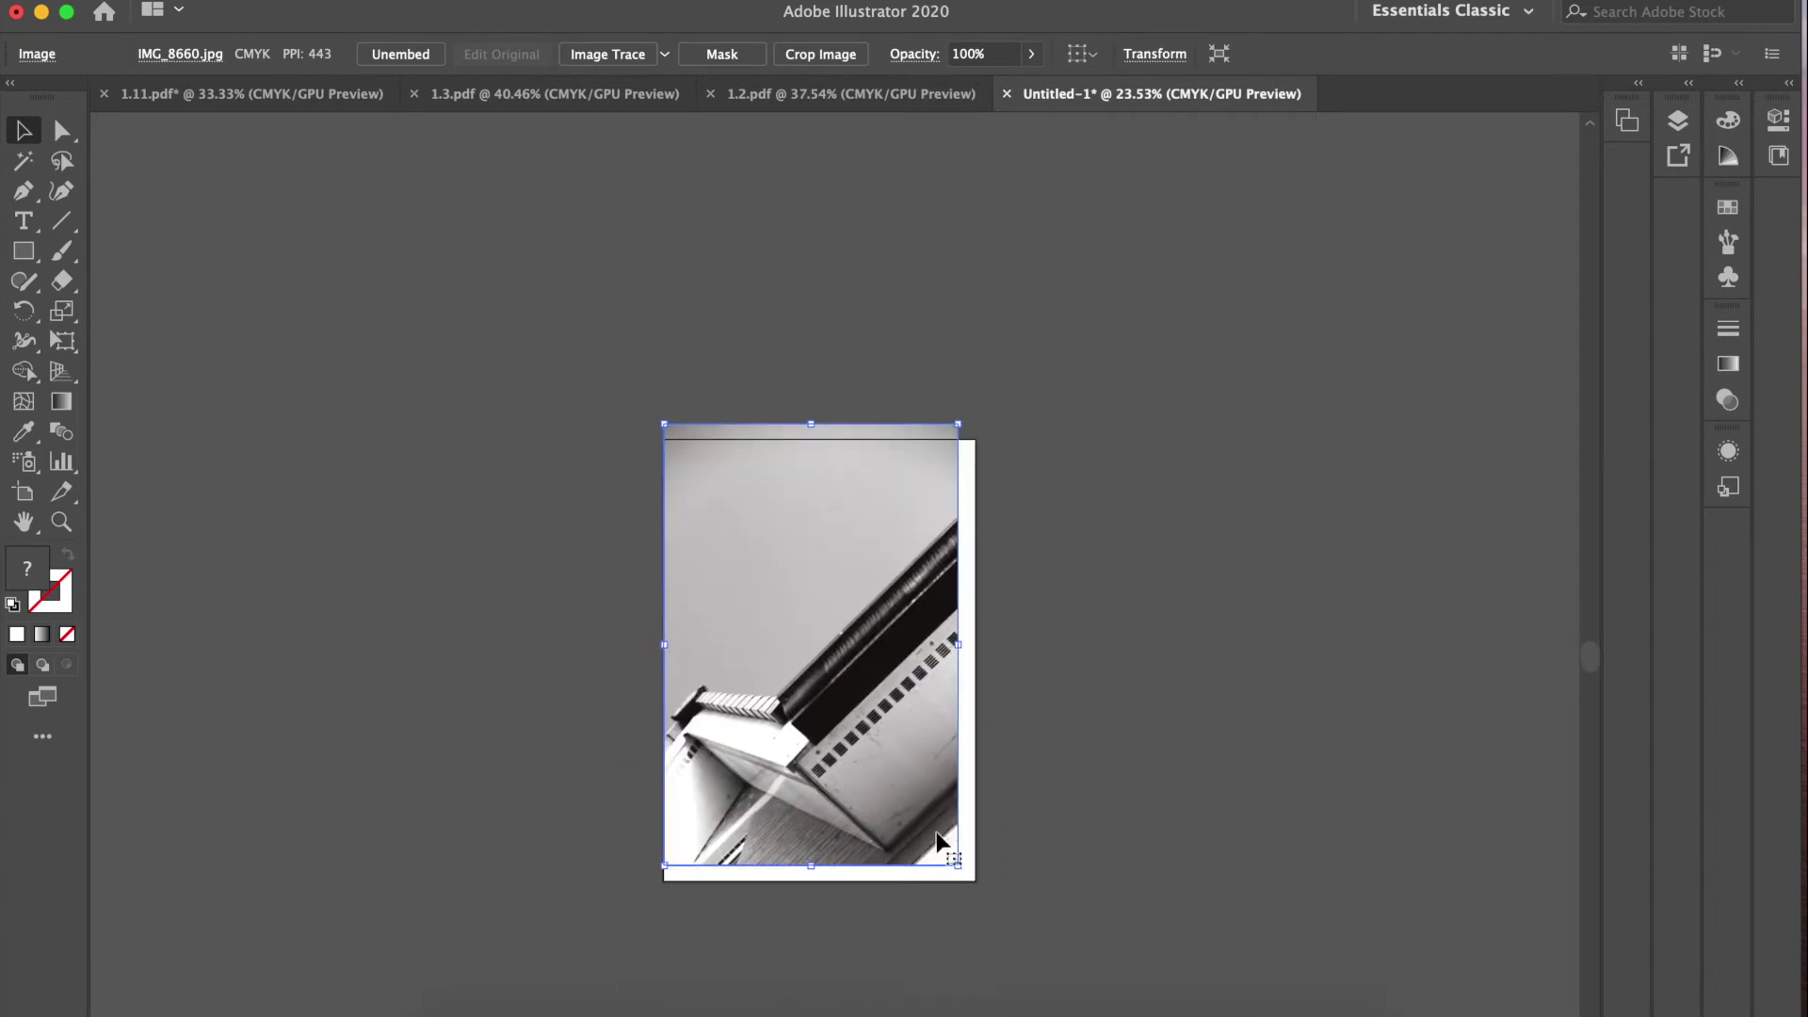
{"action": "left_click_drag", "start_coordinate": [955, 865], "coordinate": [979, 893]}
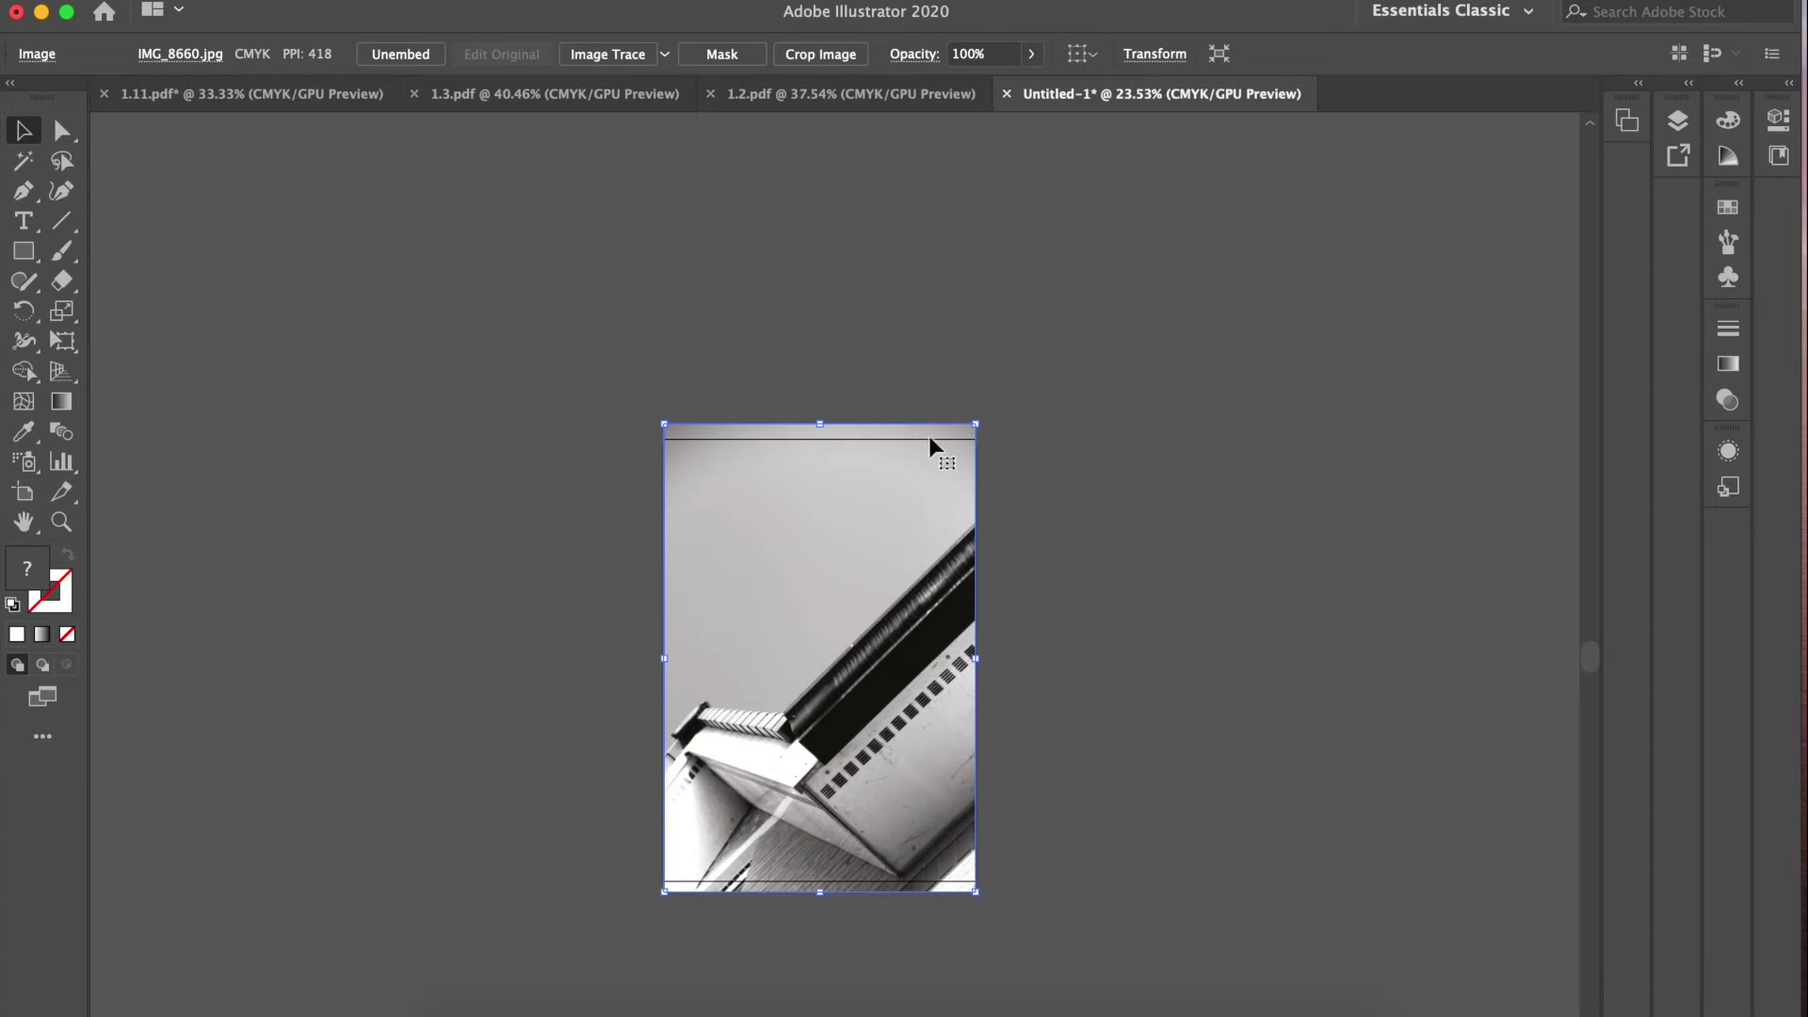
Step: Nudge the photo upward until its lower edge meets the artboard's lower edge, and deselect it
{"action": "key", "text": "shift+Up"}
{"action": "key", "text": "shift+Up"}
{"action": "key", "text": "shift+Up"}
{"action": "key", "text": "shift+Down"}
{"action": "left_click", "coordinate": [1156, 832]}
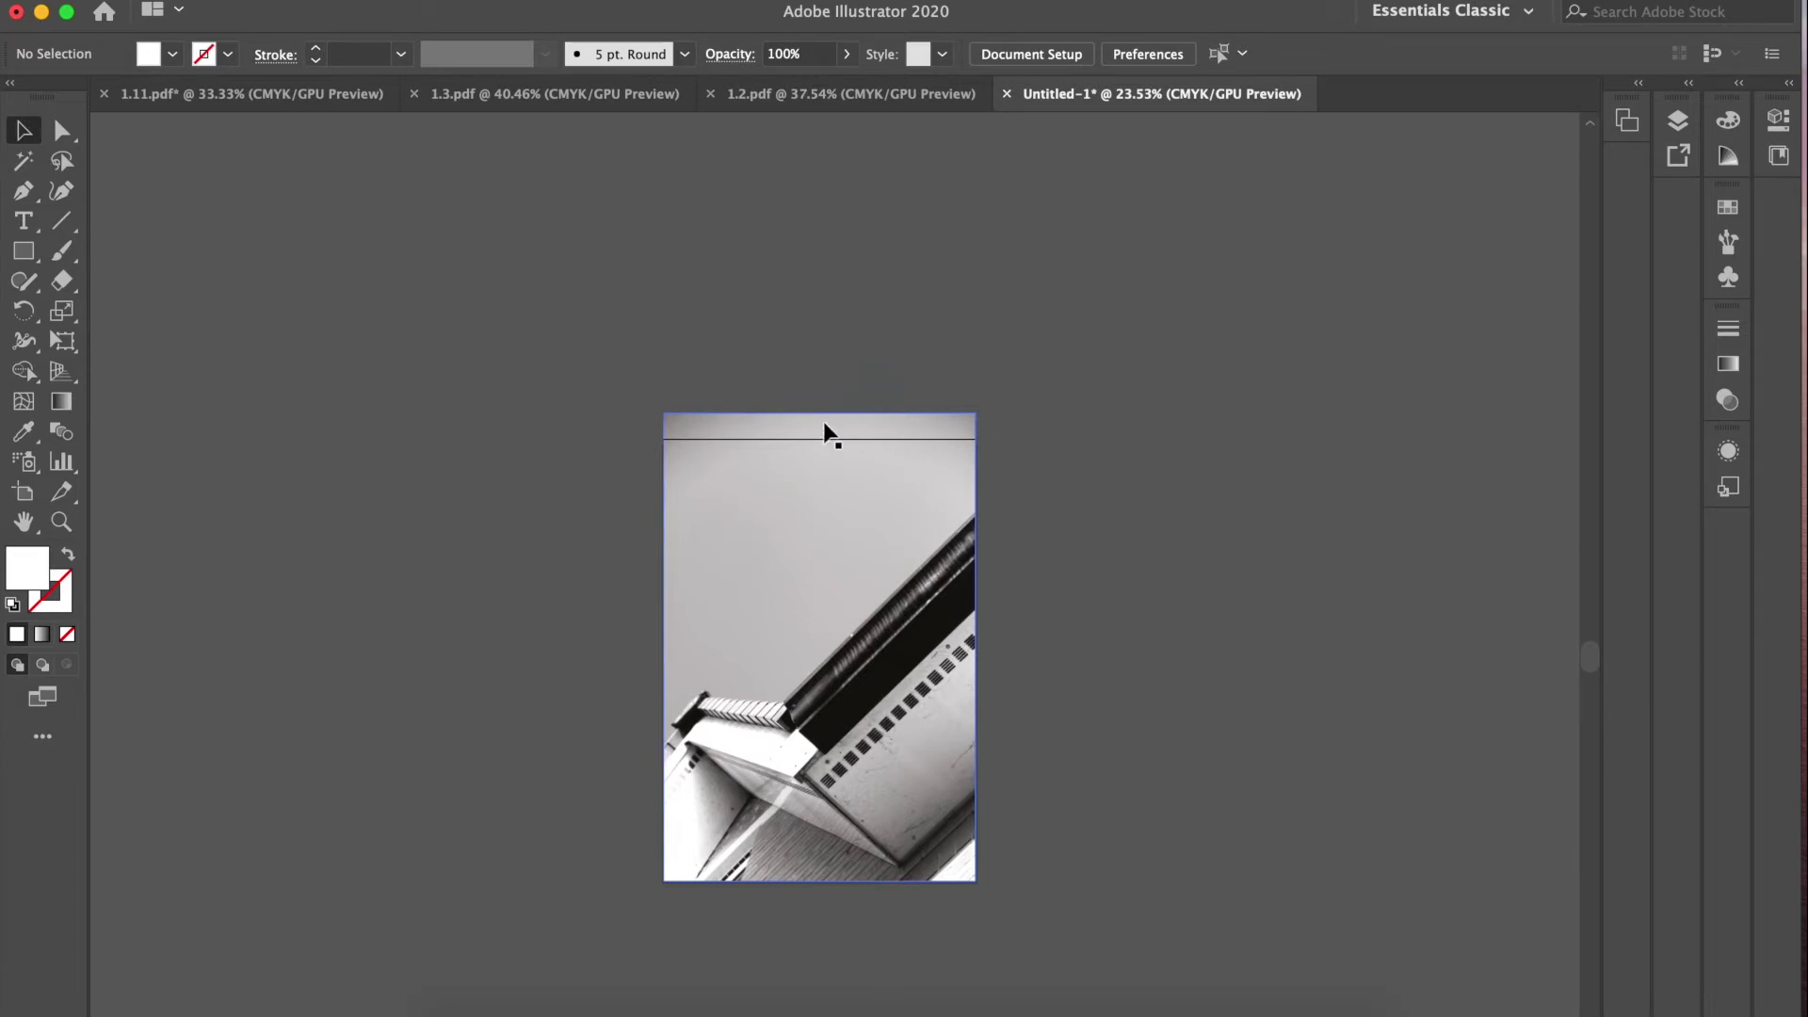
Step: Show the document's layers and add a new layer above the photo's layer
{"action": "scroll", "coordinate": [859, 691], "scroll_direction": "up", "scroll_amount": 5}
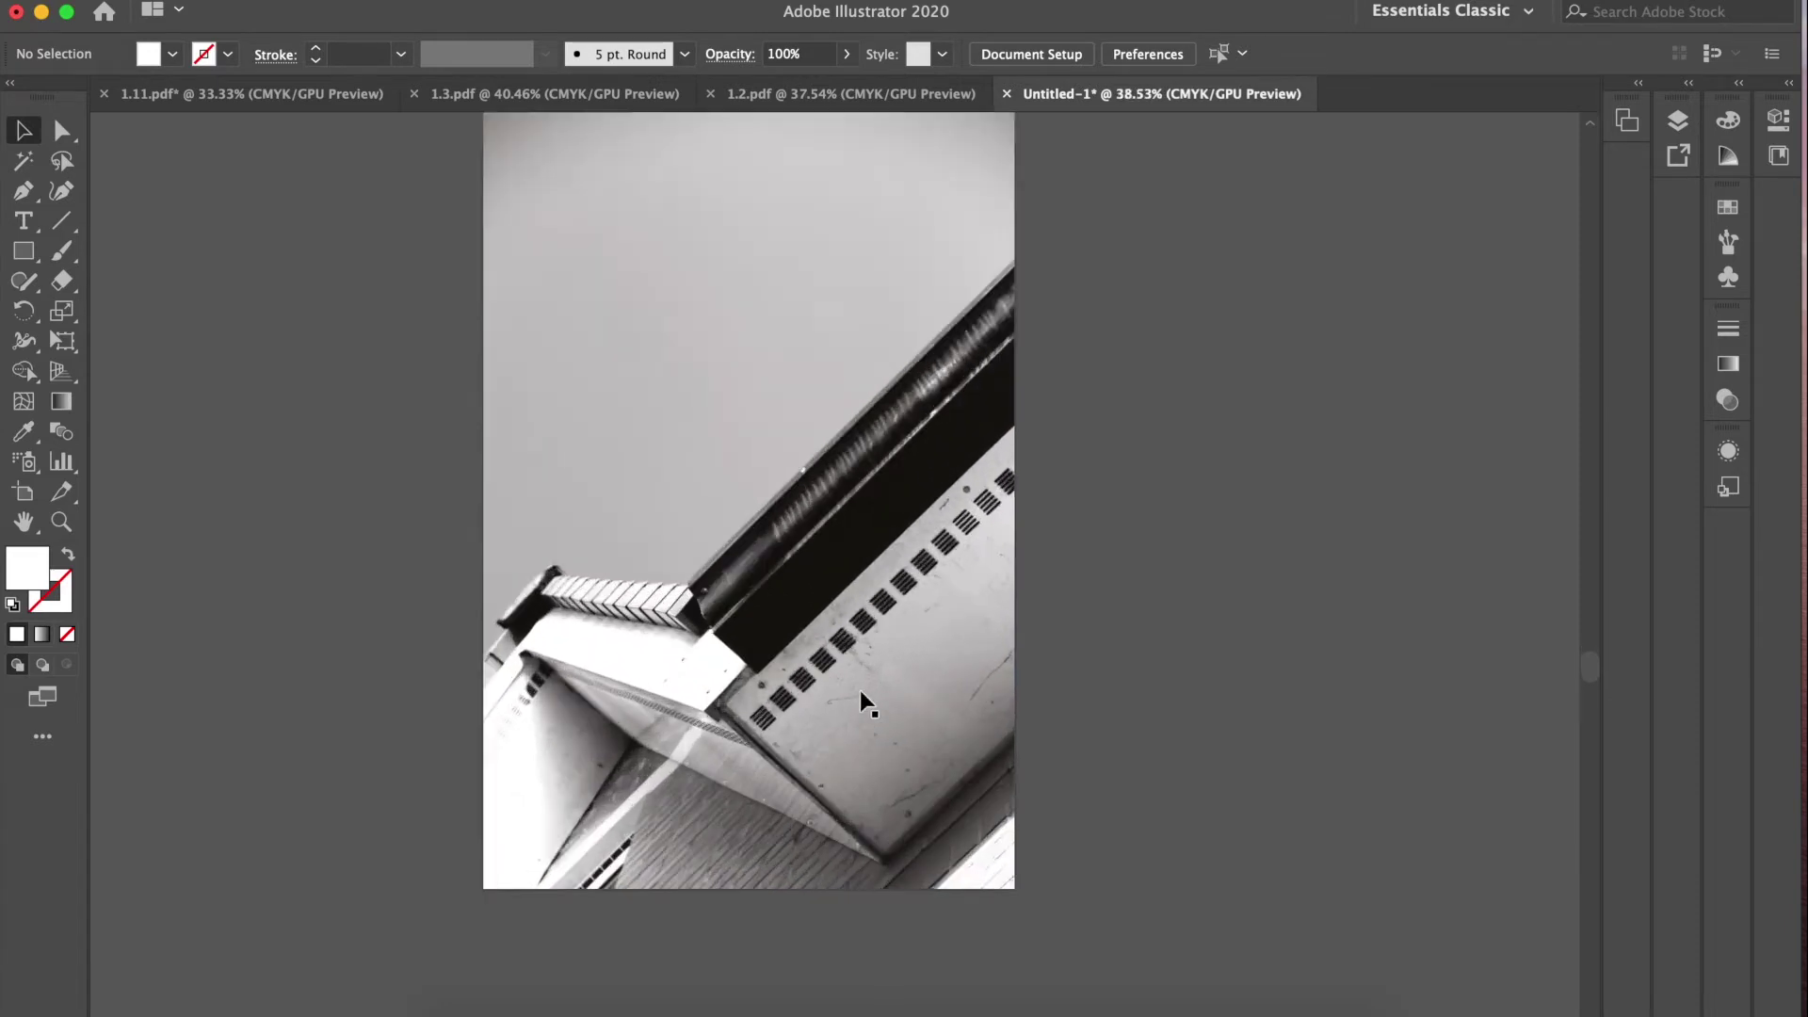
{"action": "scroll", "coordinate": [861, 693], "scroll_direction": "down", "scroll_amount": 2}
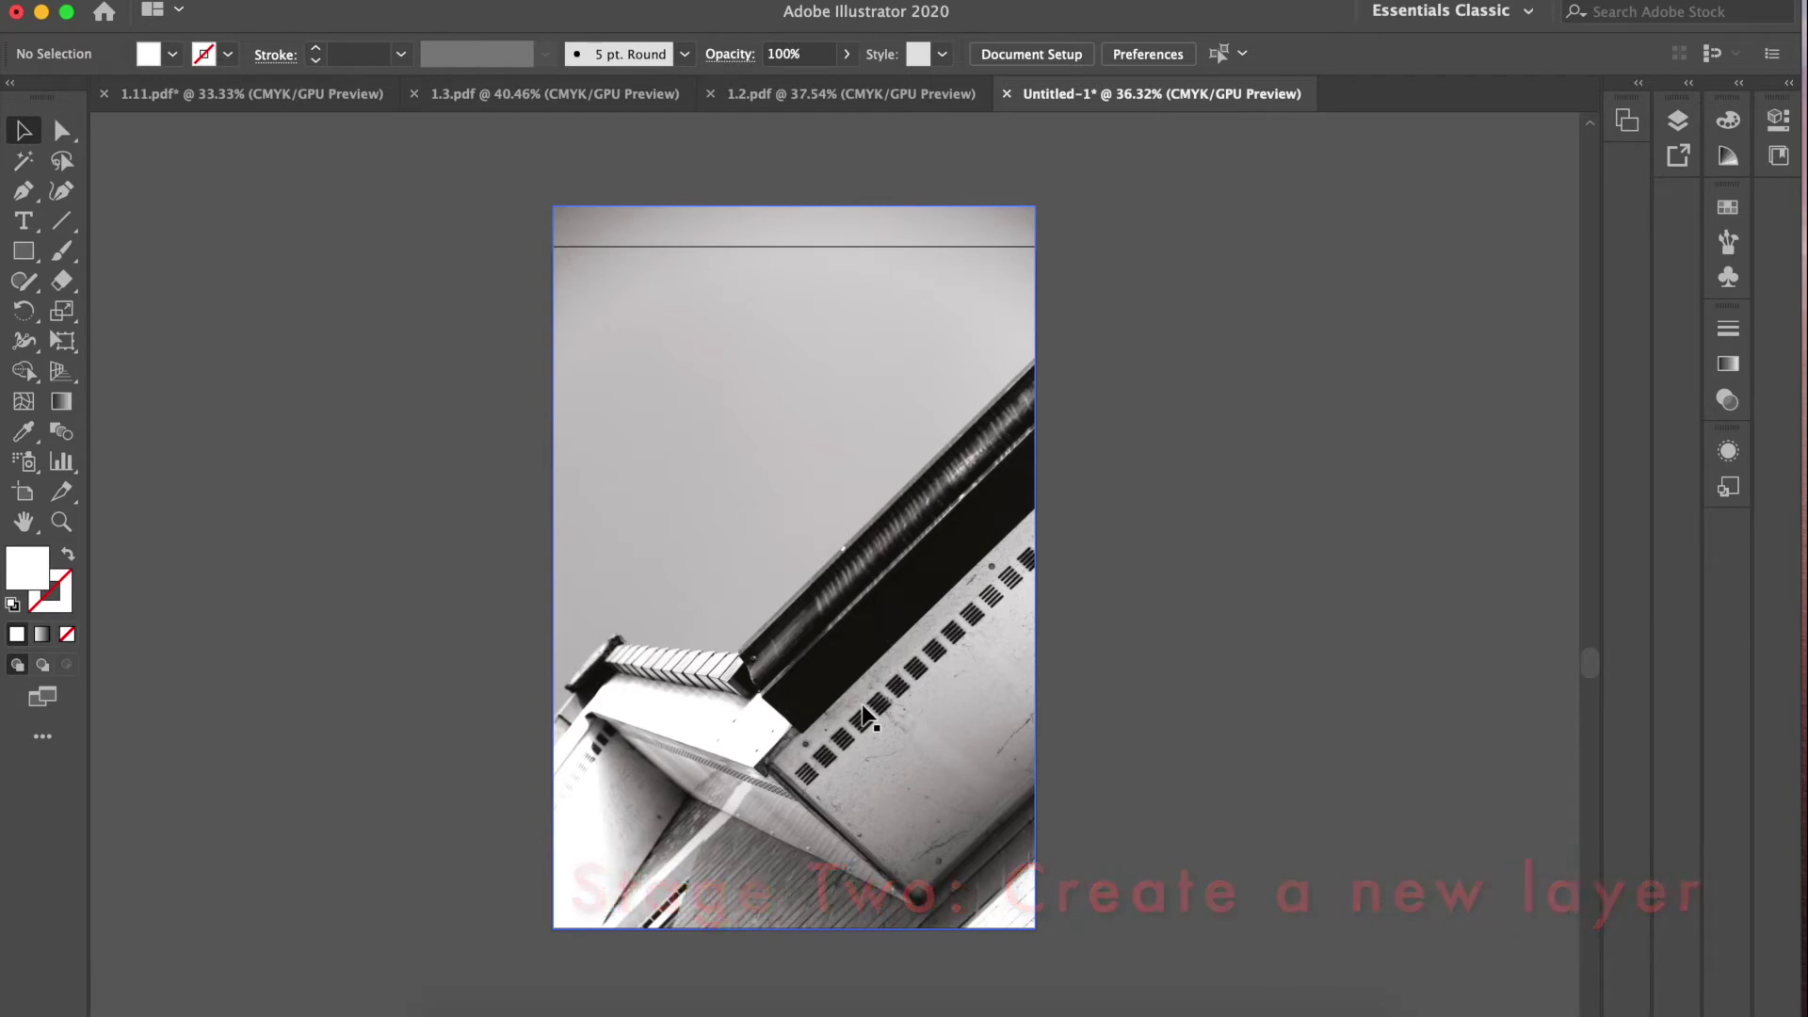
{"action": "left_click", "coordinate": [1678, 122]}
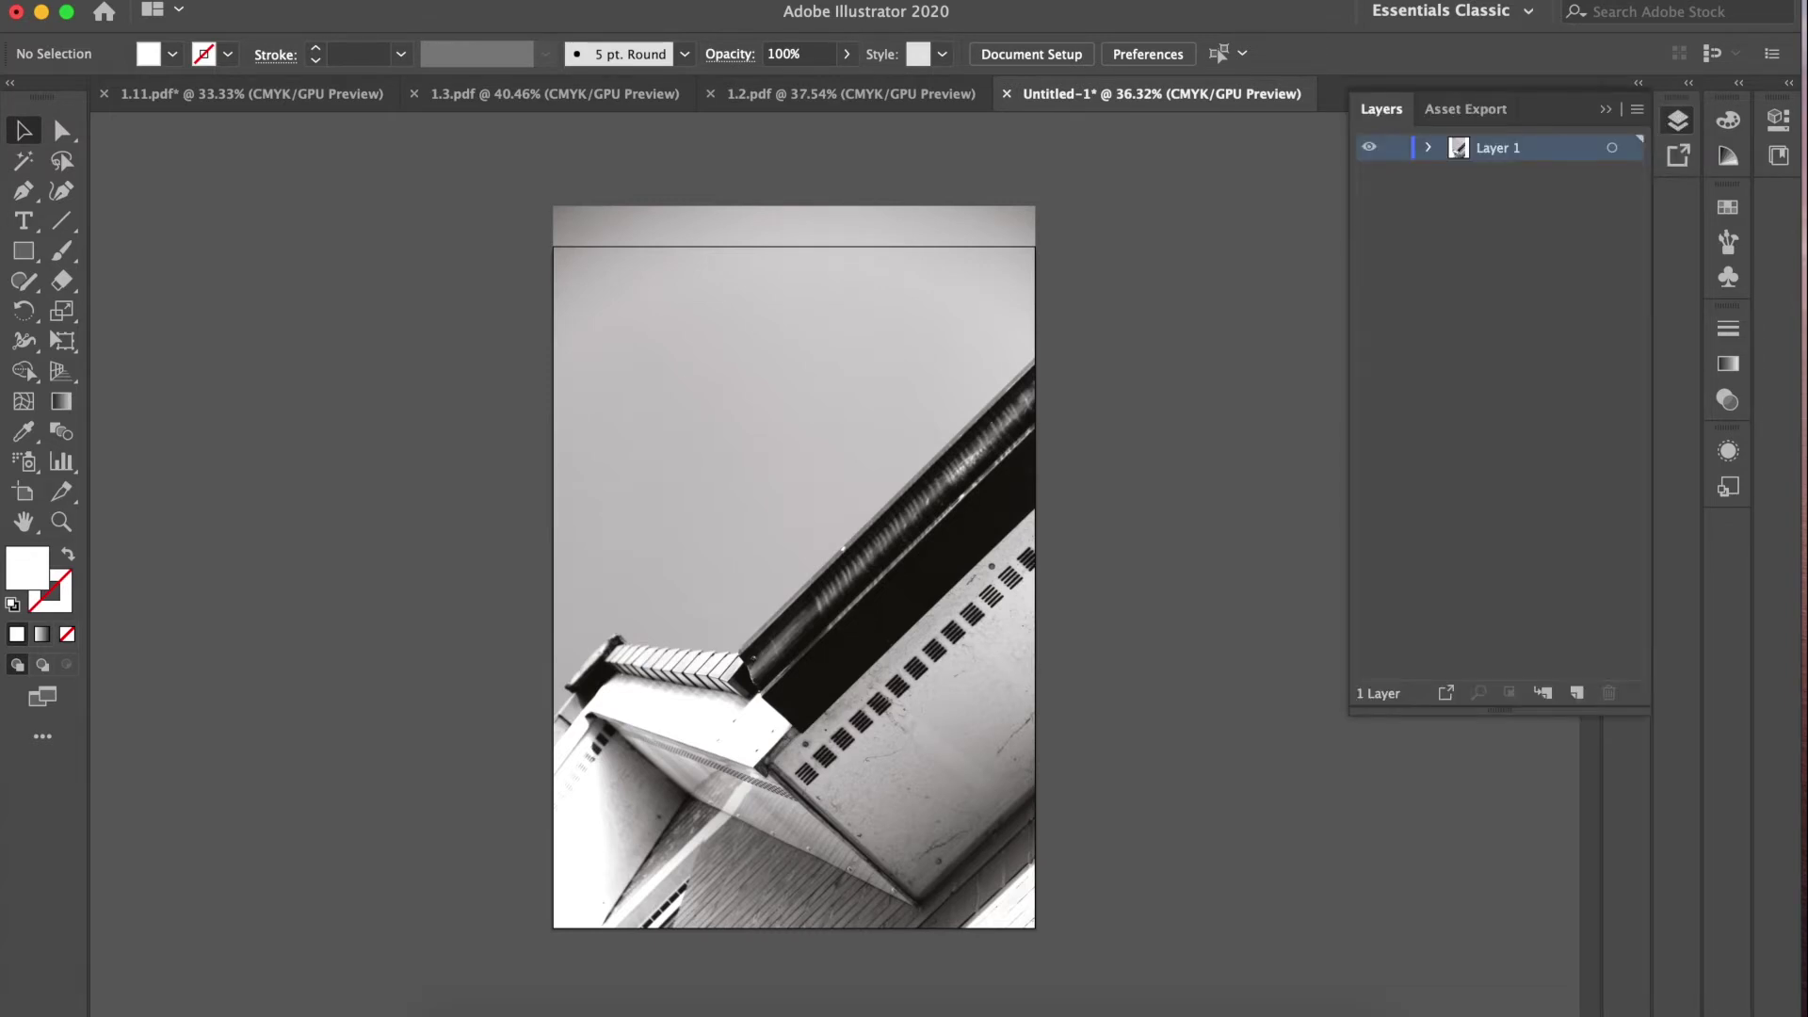
{"action": "left_click", "coordinate": [656, 0]}
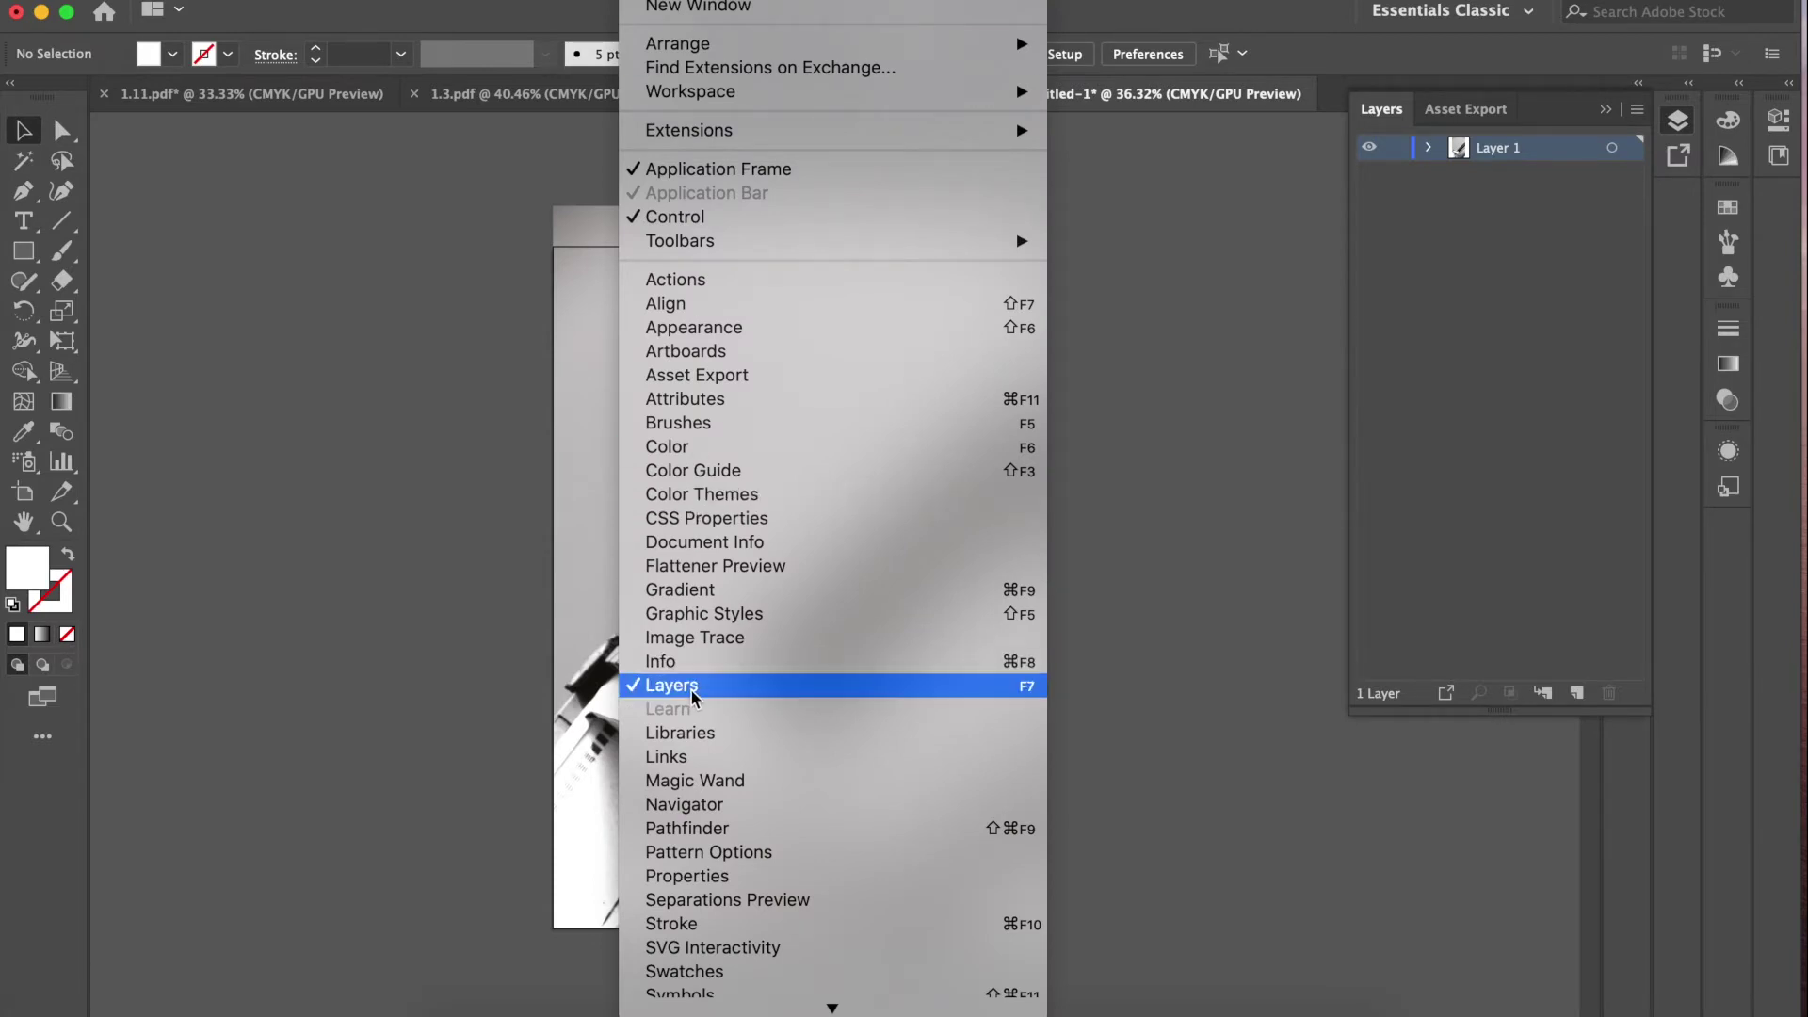
{"action": "left_click", "coordinate": [1484, 548]}
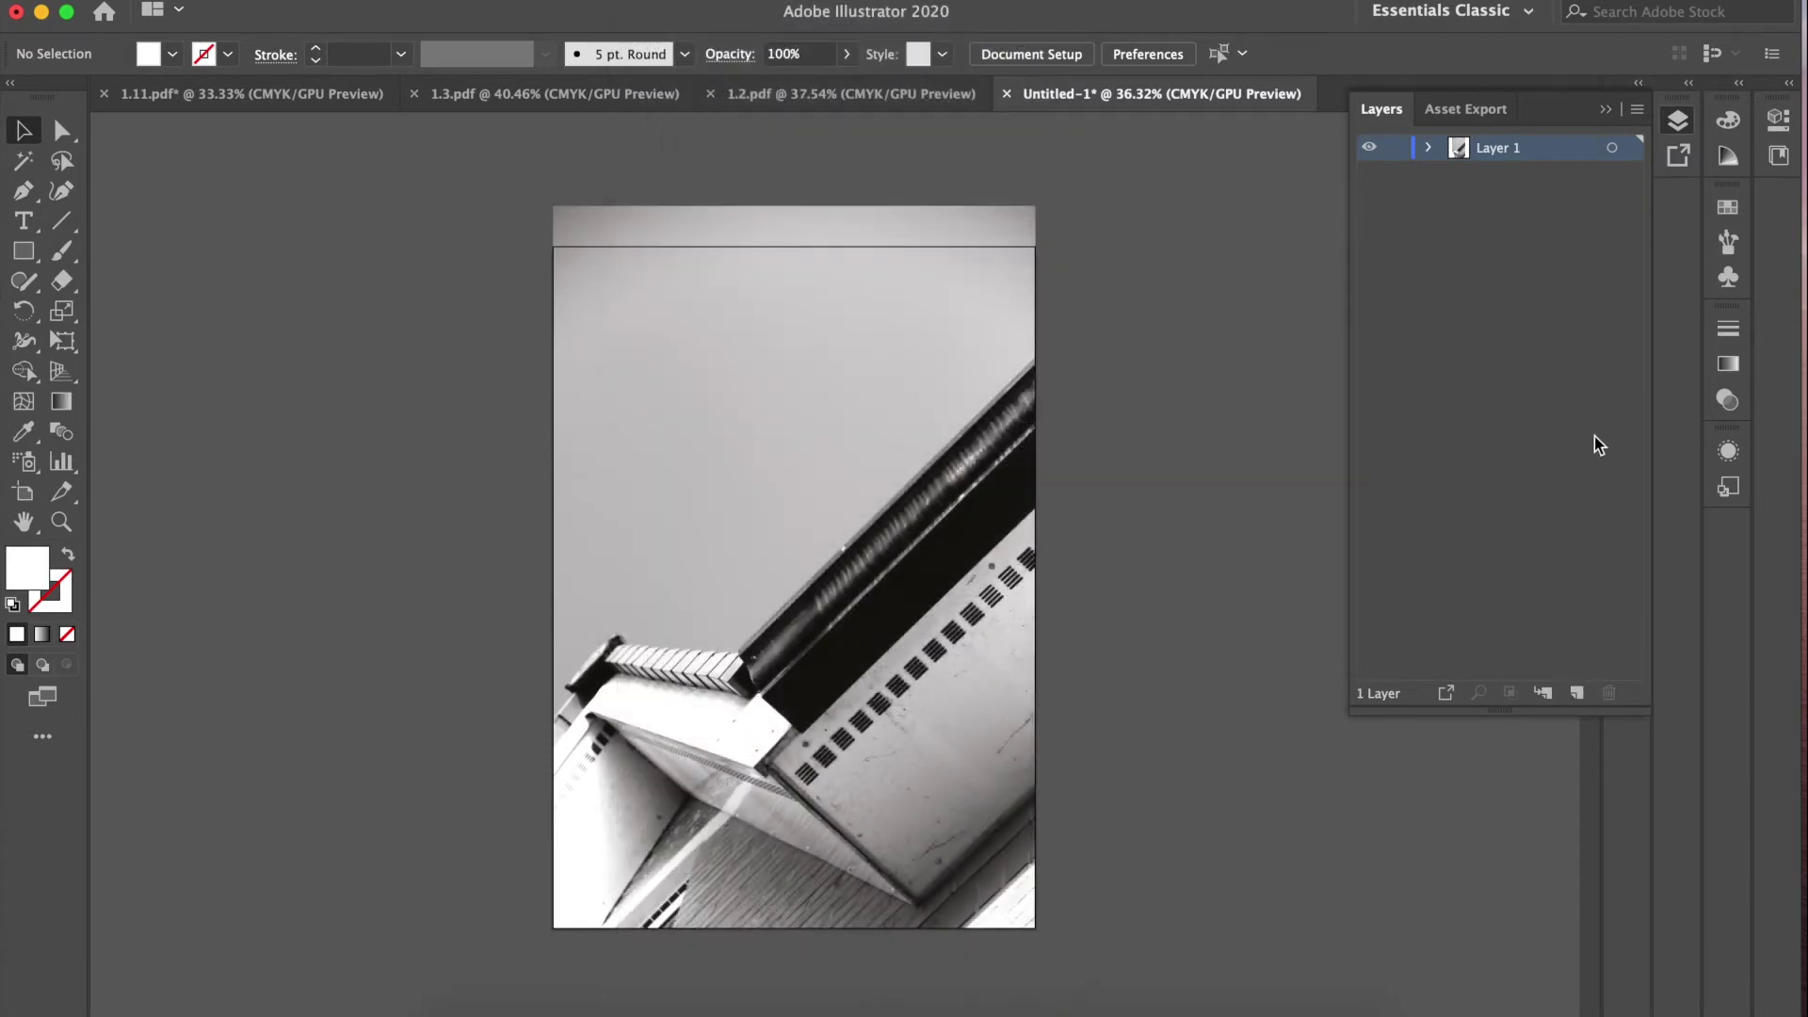
{"action": "left_click", "coordinate": [1576, 694]}
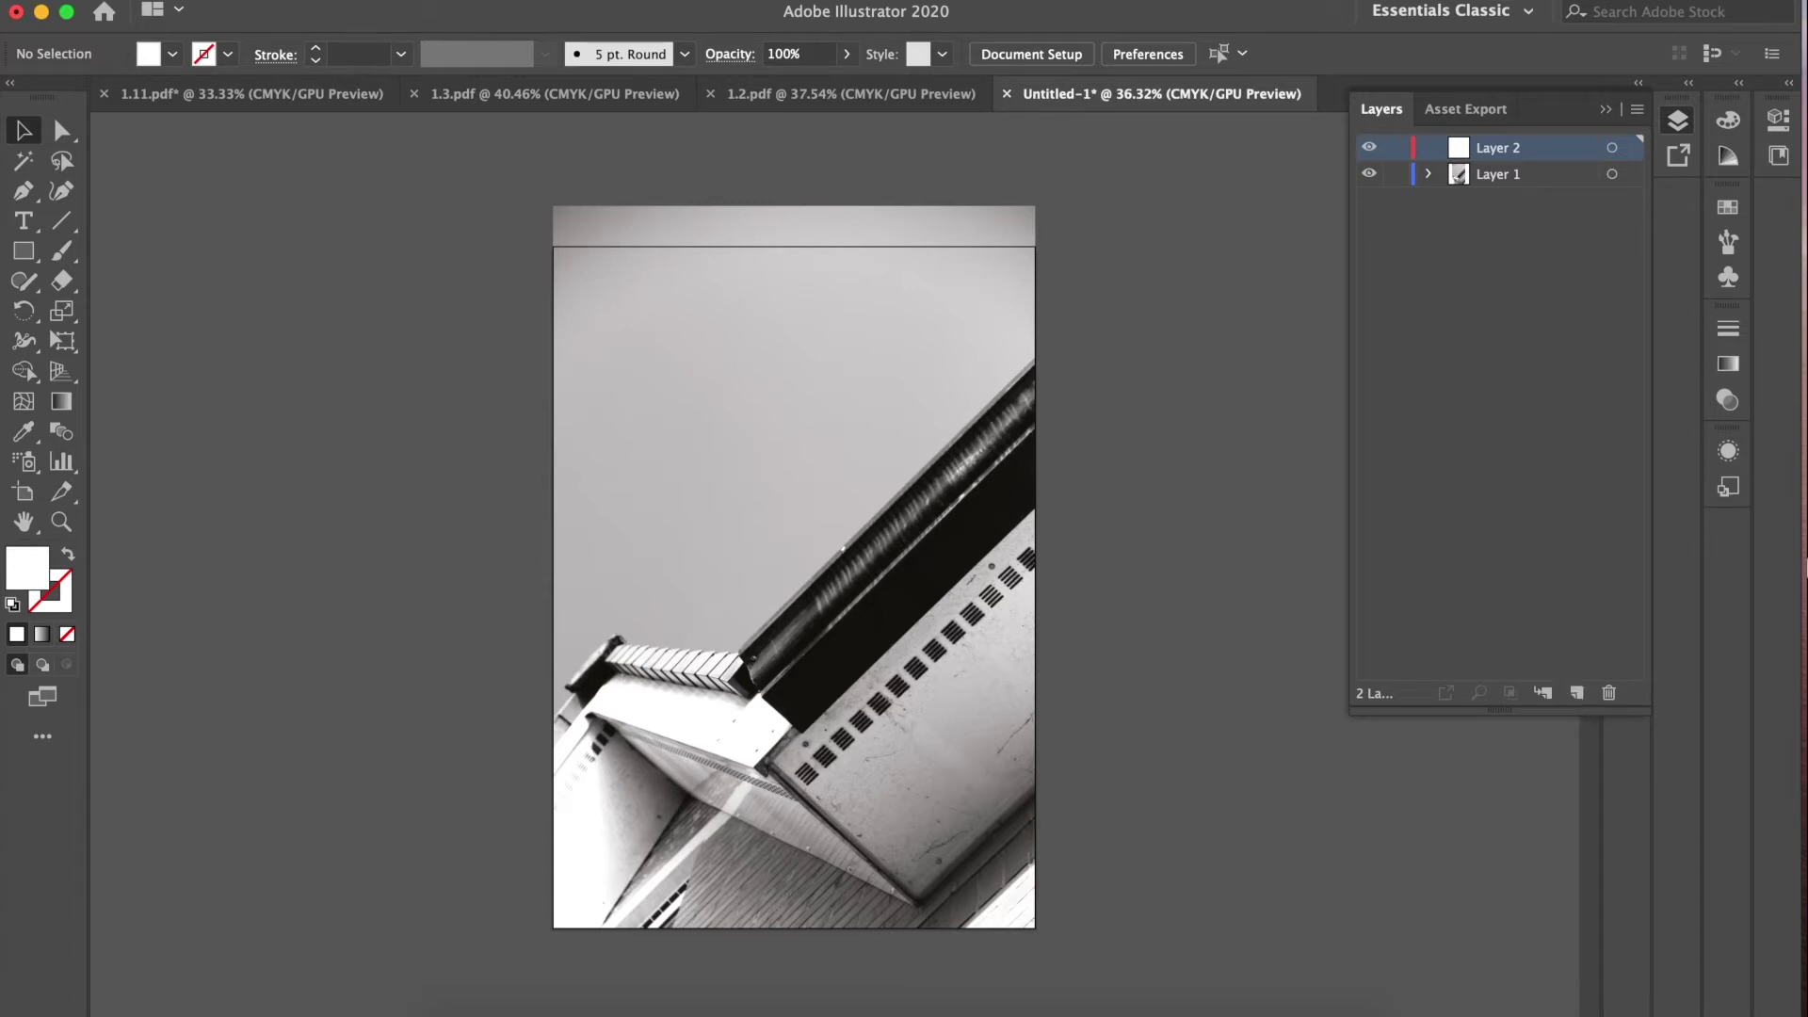
Step: Keep Layer 2 as the active layer, view the finished line drawing in 1.2.pdf, and return to the Untitled-1 document
{"action": "left_click", "coordinate": [1497, 176]}
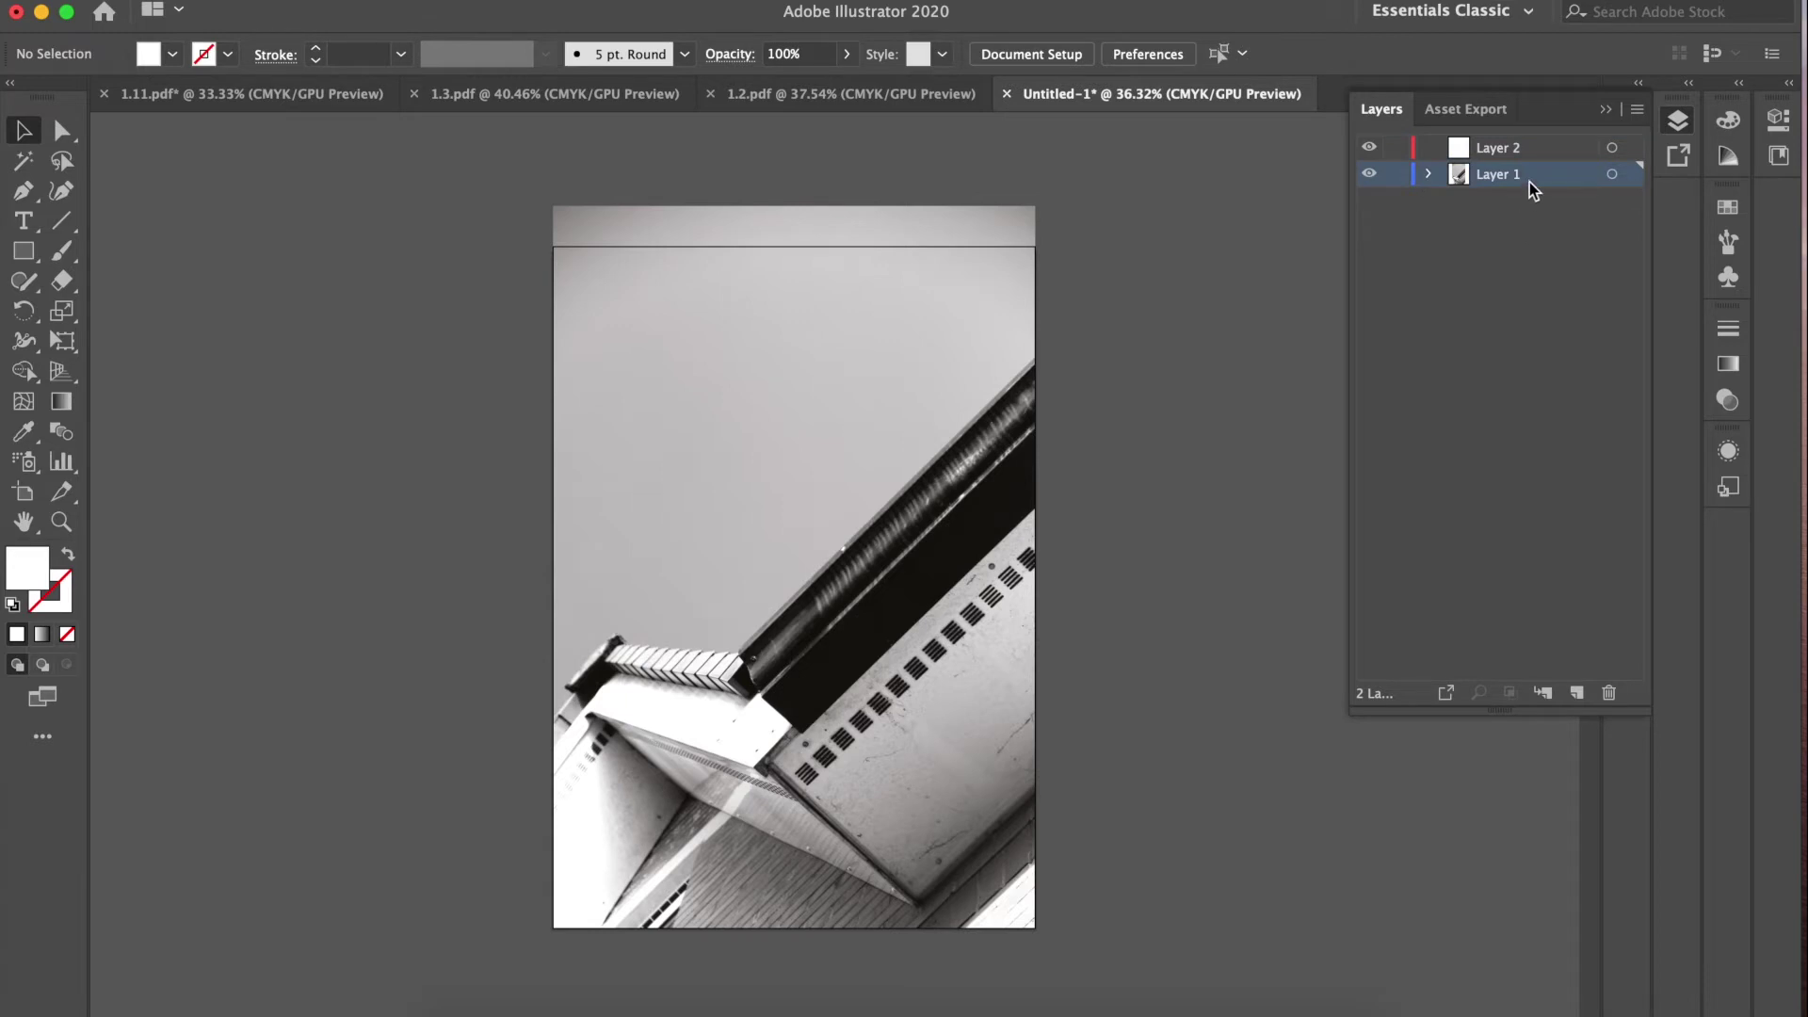
{"action": "left_click", "coordinate": [1531, 155]}
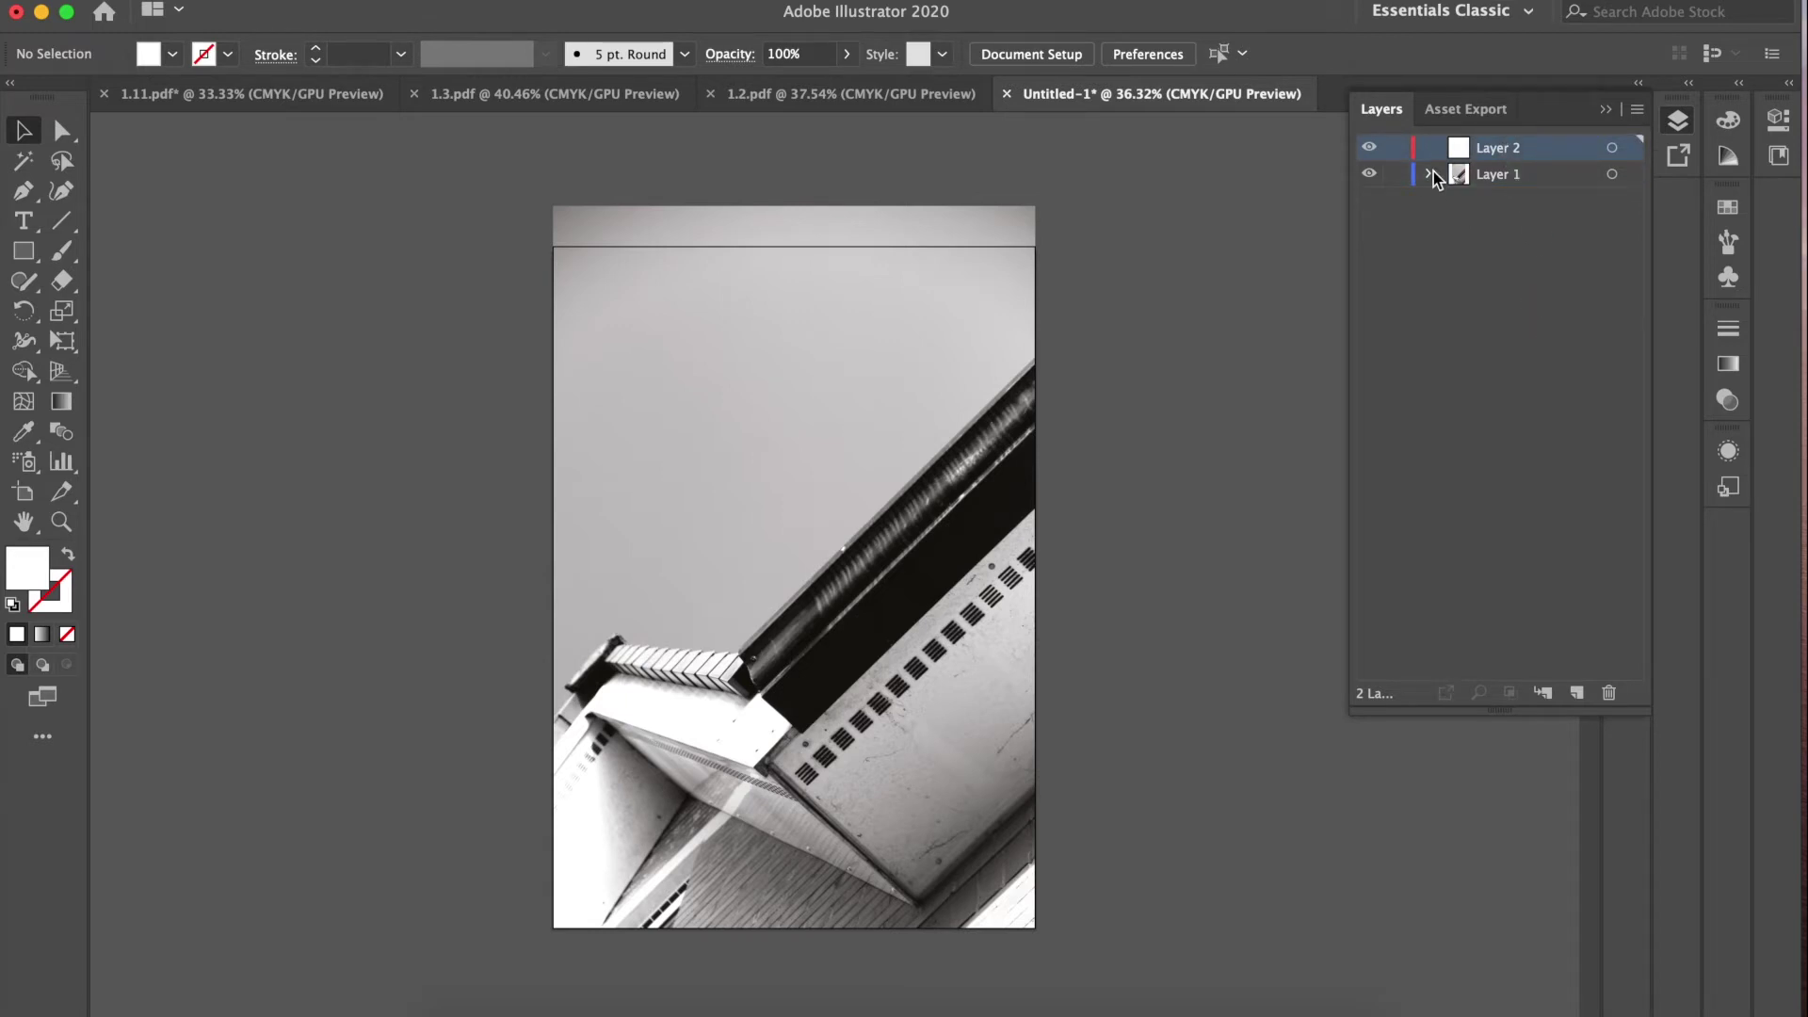
{"action": "scroll", "coordinate": [920, 678], "scroll_direction": "down", "scroll_amount": 3}
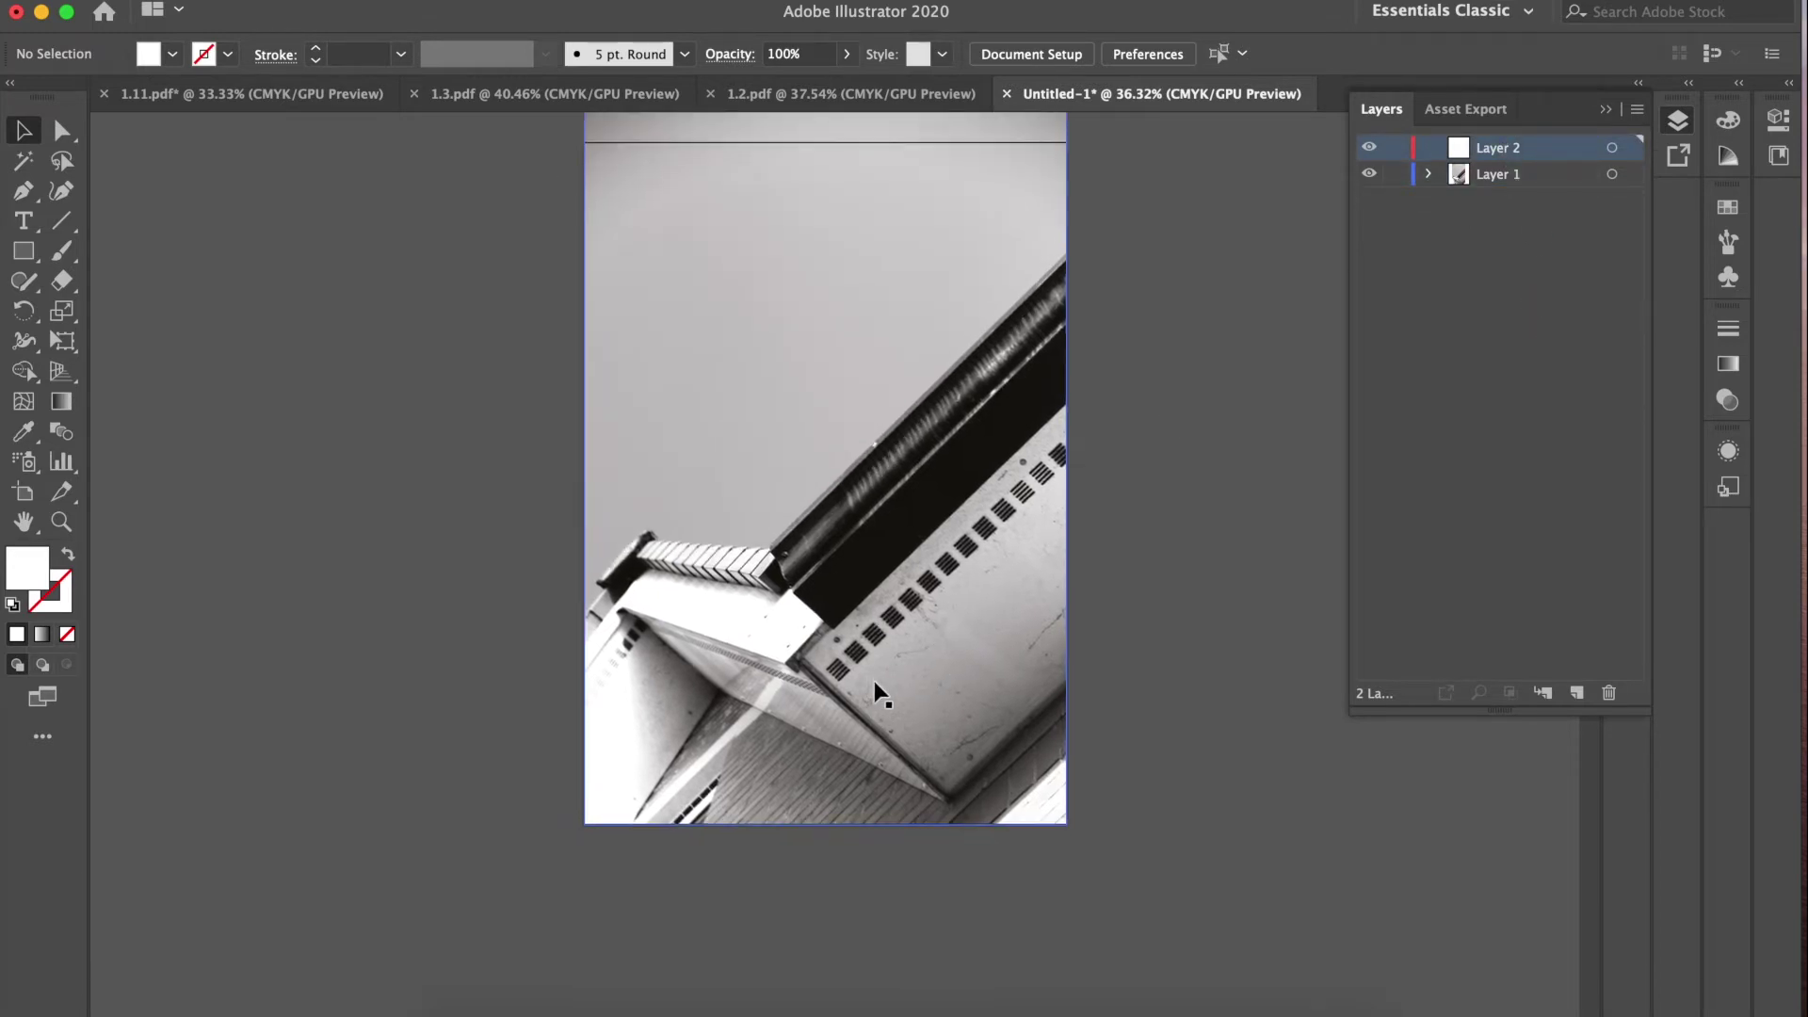
{"action": "scroll", "coordinate": [874, 683], "scroll_direction": "up", "scroll_amount": 3}
{"action": "scroll", "coordinate": [873, 683], "scroll_direction": "right", "scroll_amount": 3}
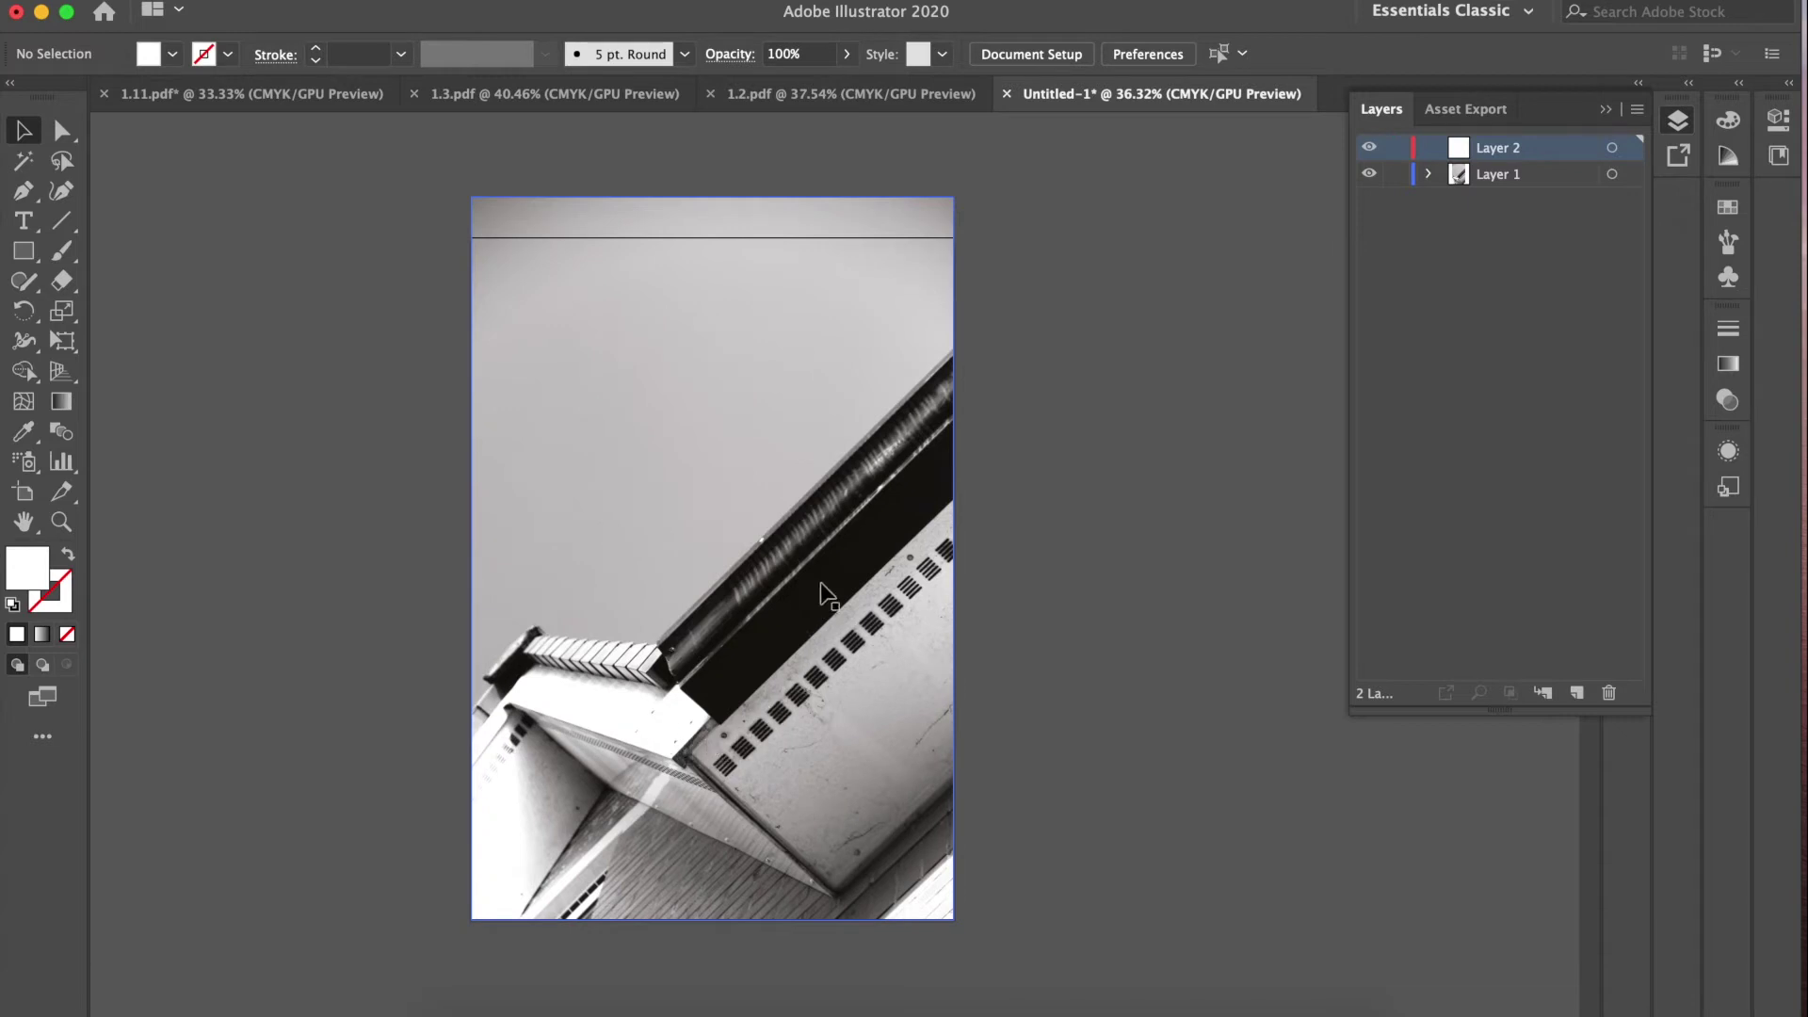
{"action": "left_click", "coordinate": [750, 94]}
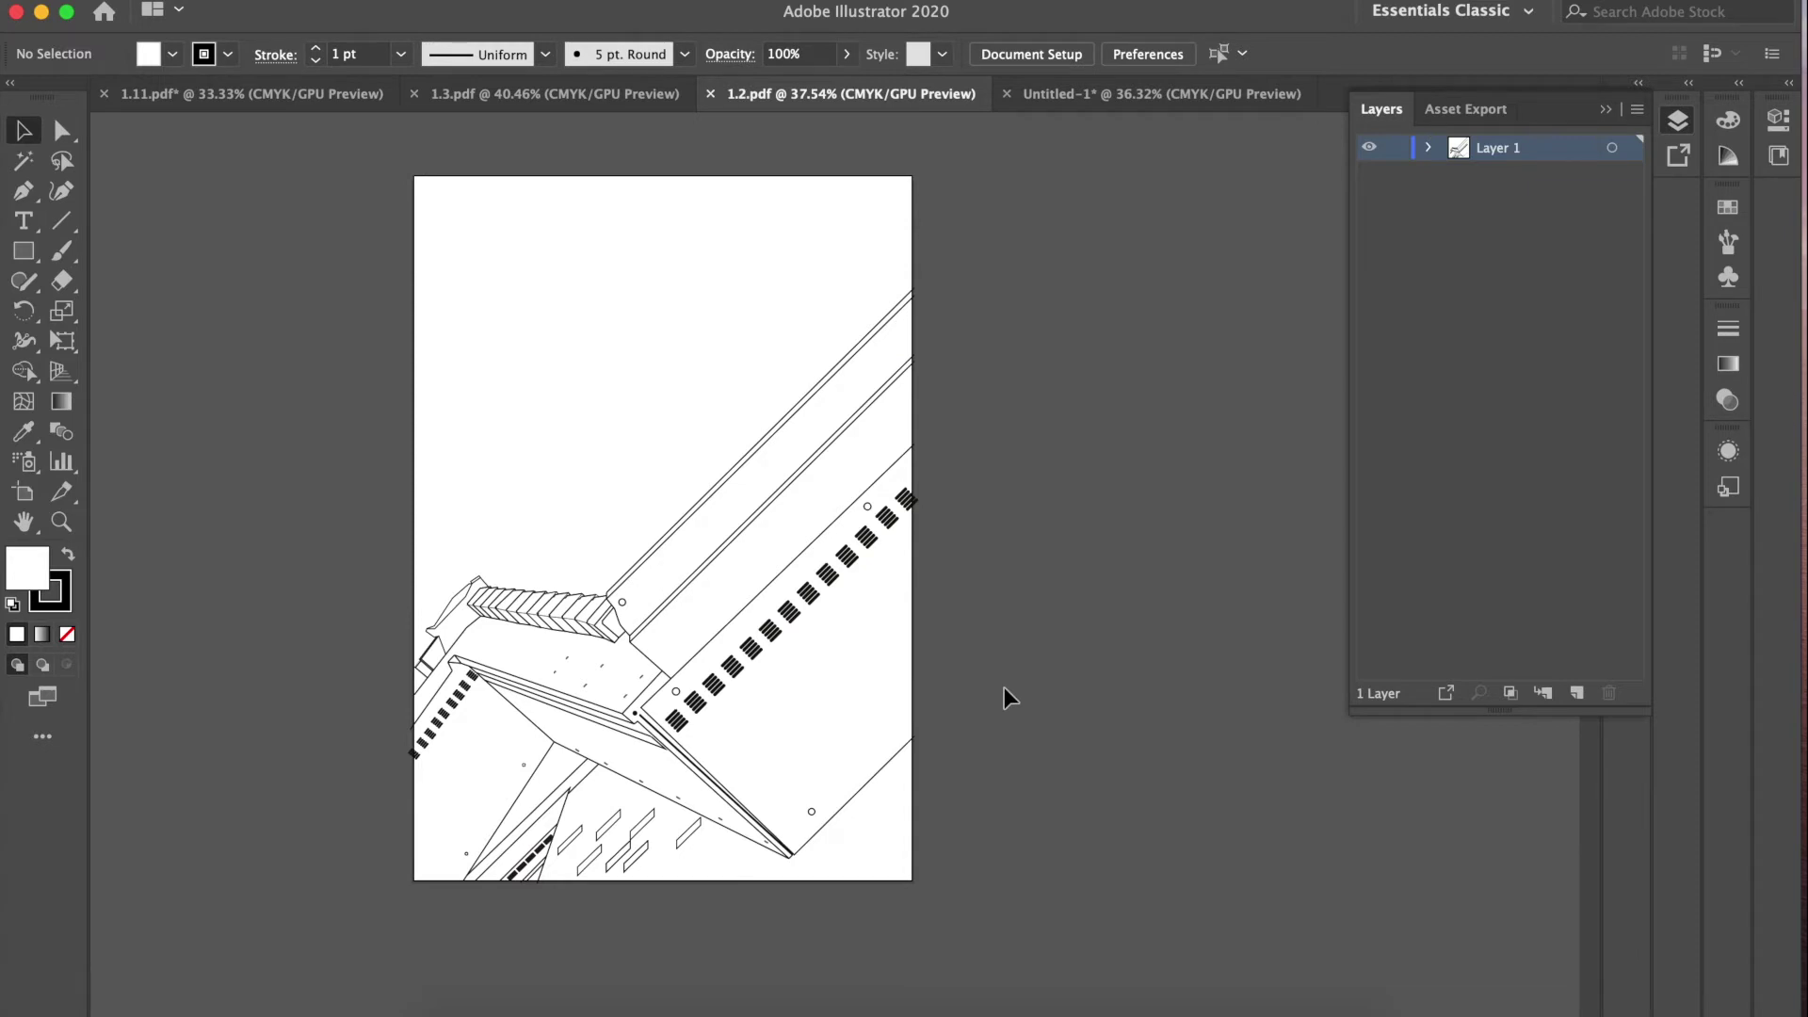
{"action": "left_click", "coordinate": [1093, 98]}
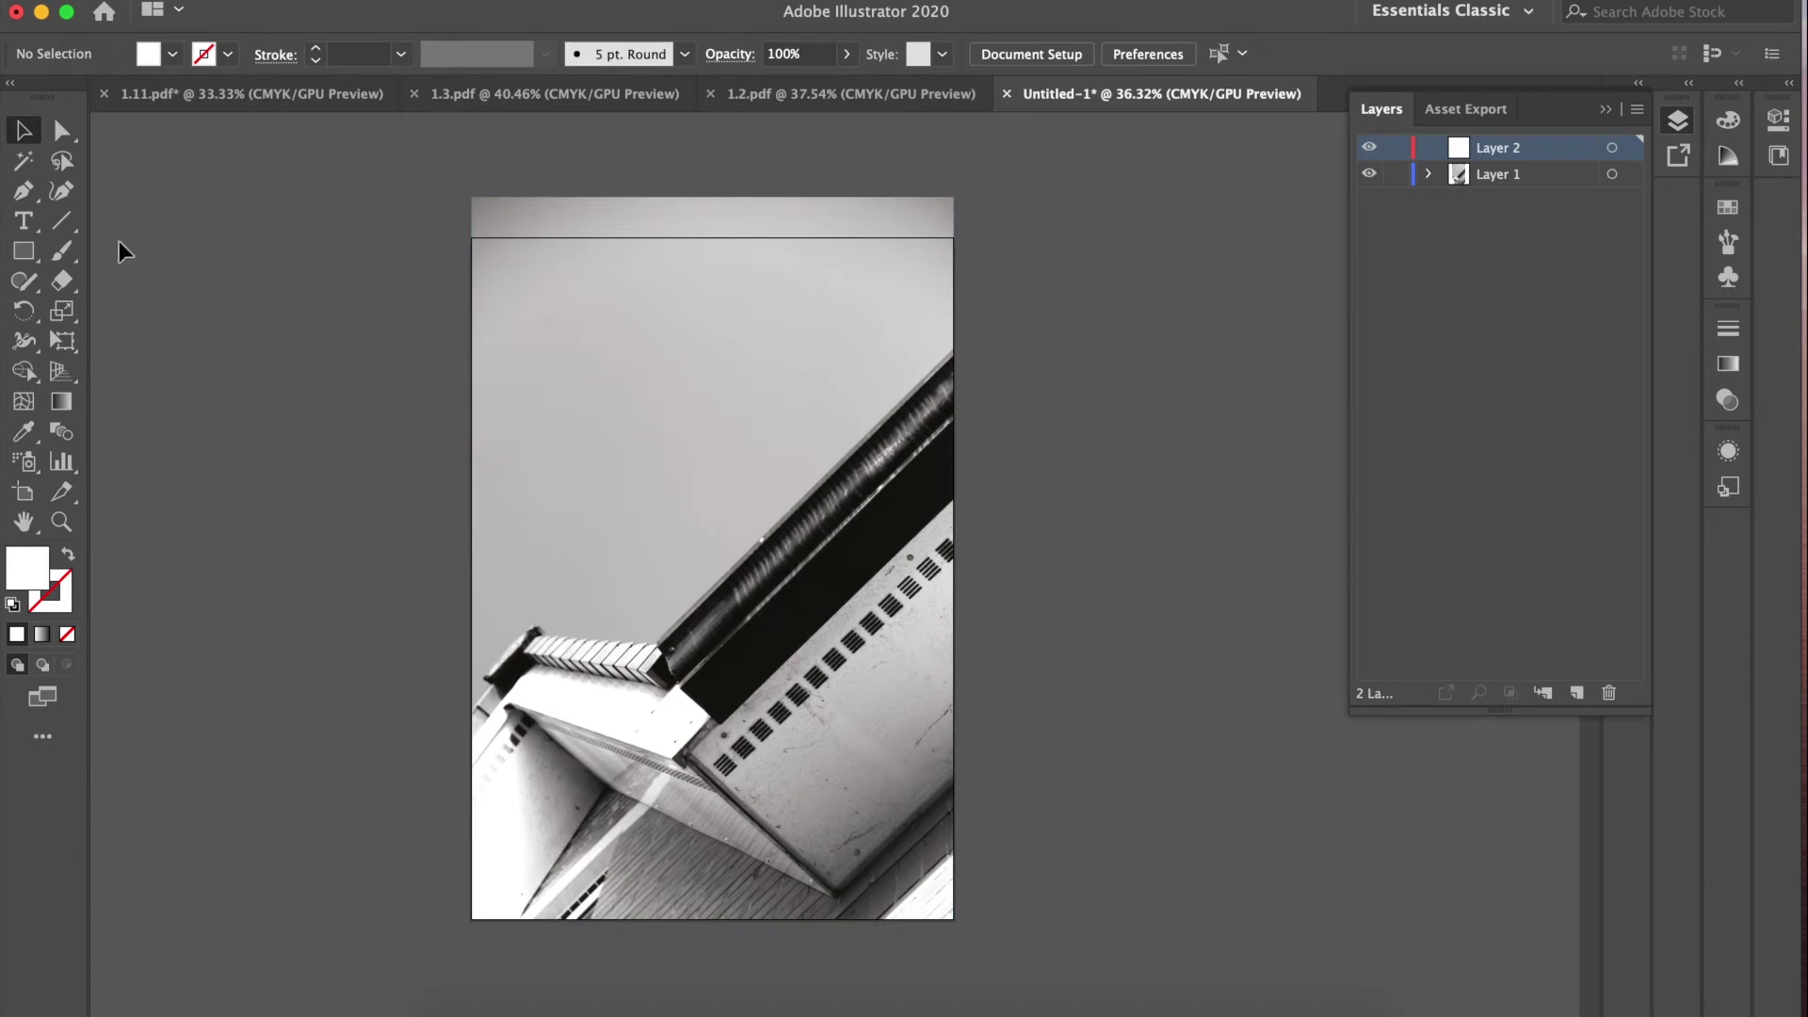
Step: Activate the Pen tool and set the fill to none
{"action": "left_click", "coordinate": [24, 193]}
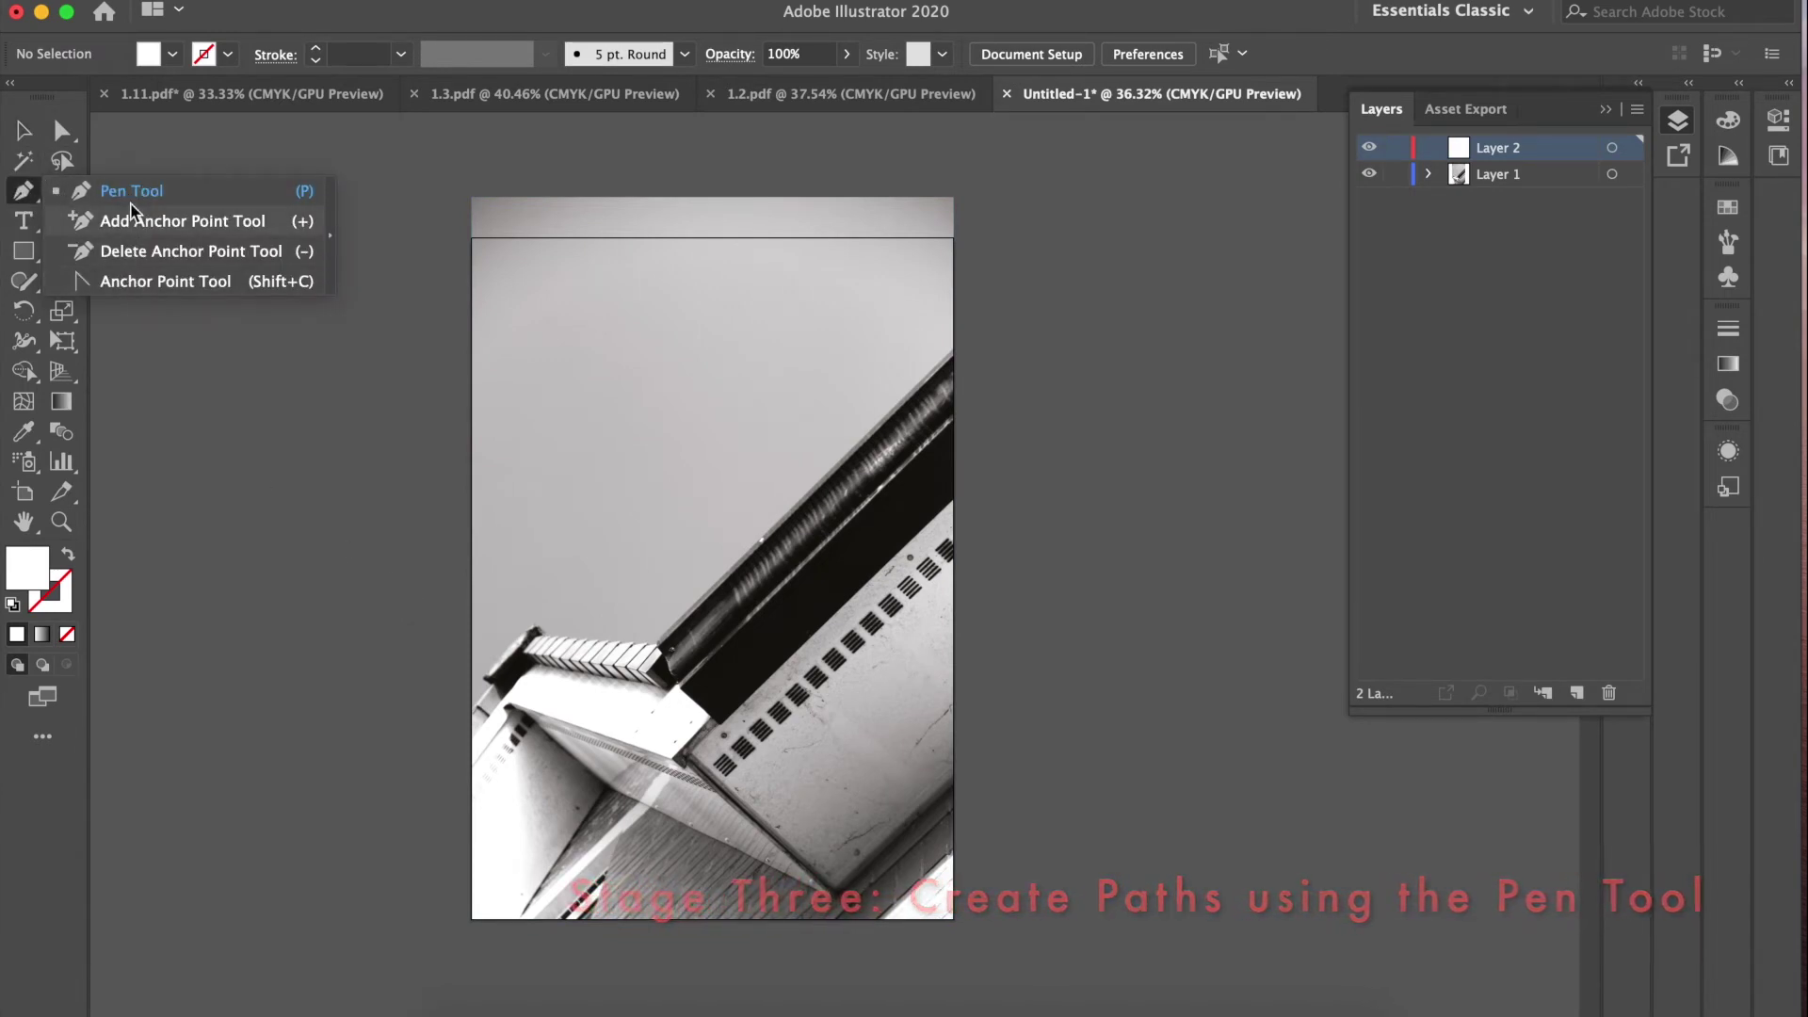
{"action": "left_click_drag", "start_coordinate": [28, 192], "coordinate": [161, 192]}
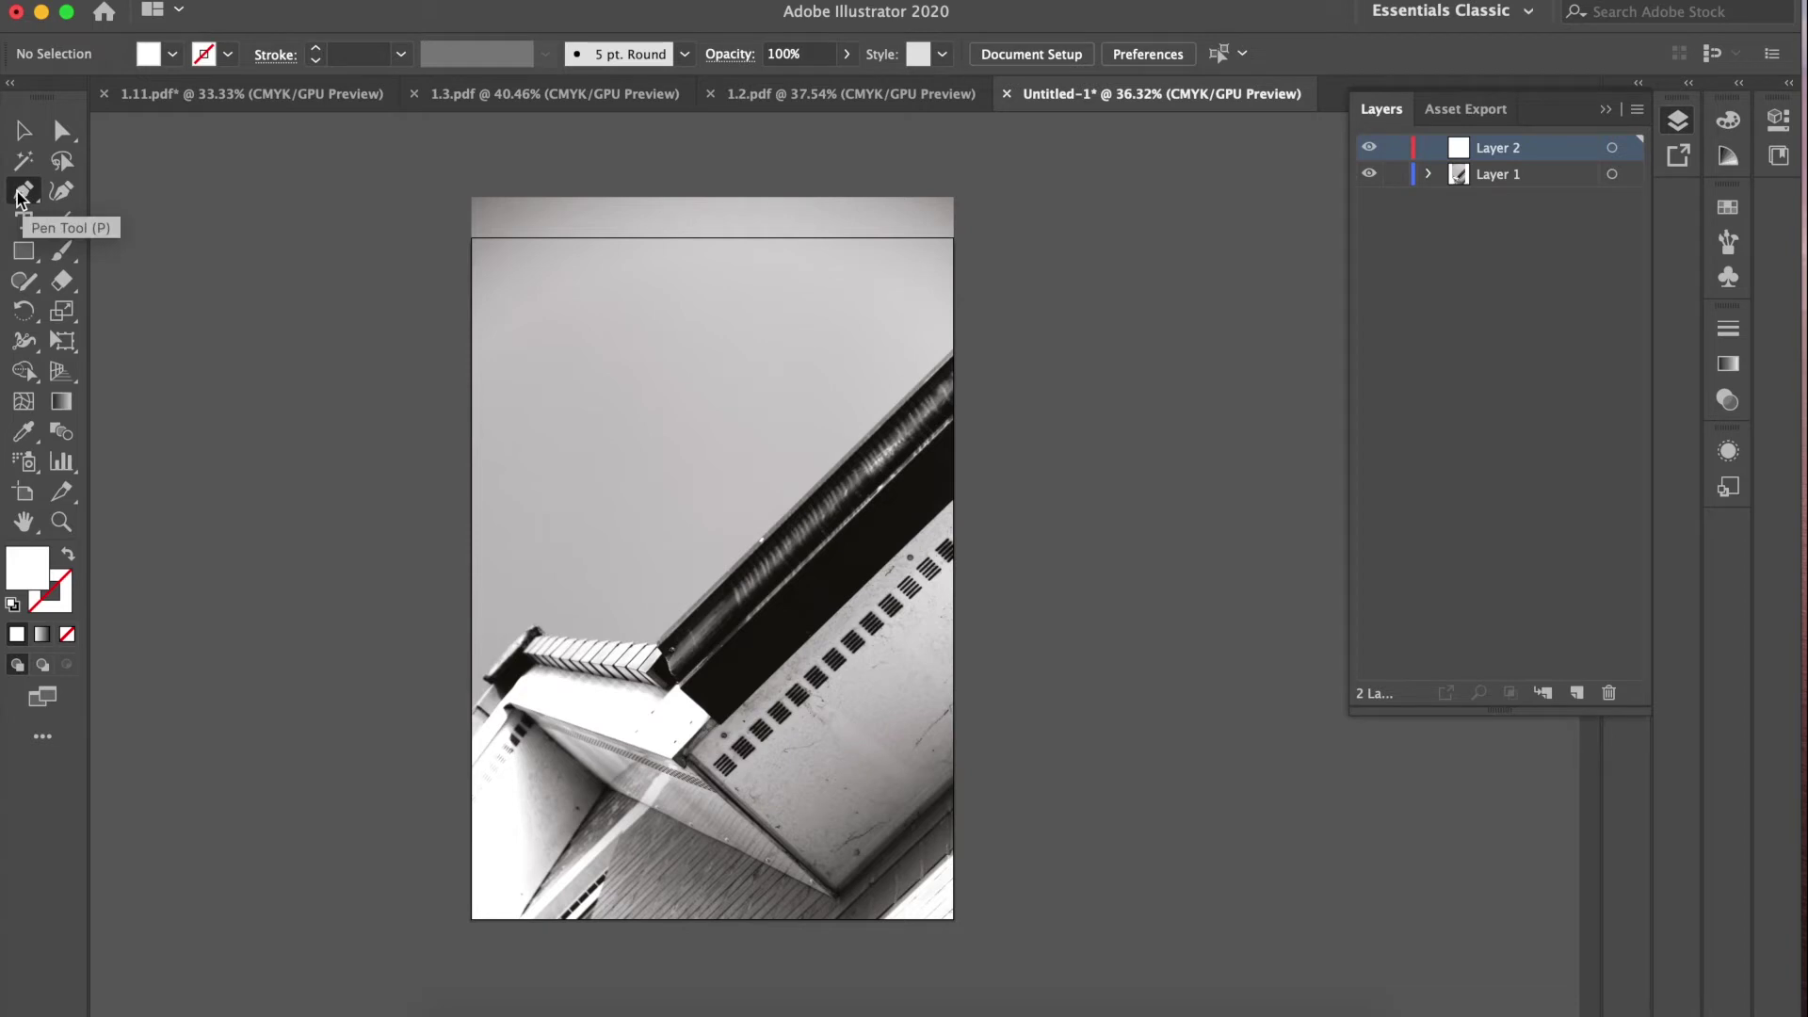
{"action": "left_click_drag", "start_coordinate": [17, 193], "coordinate": [182, 205]}
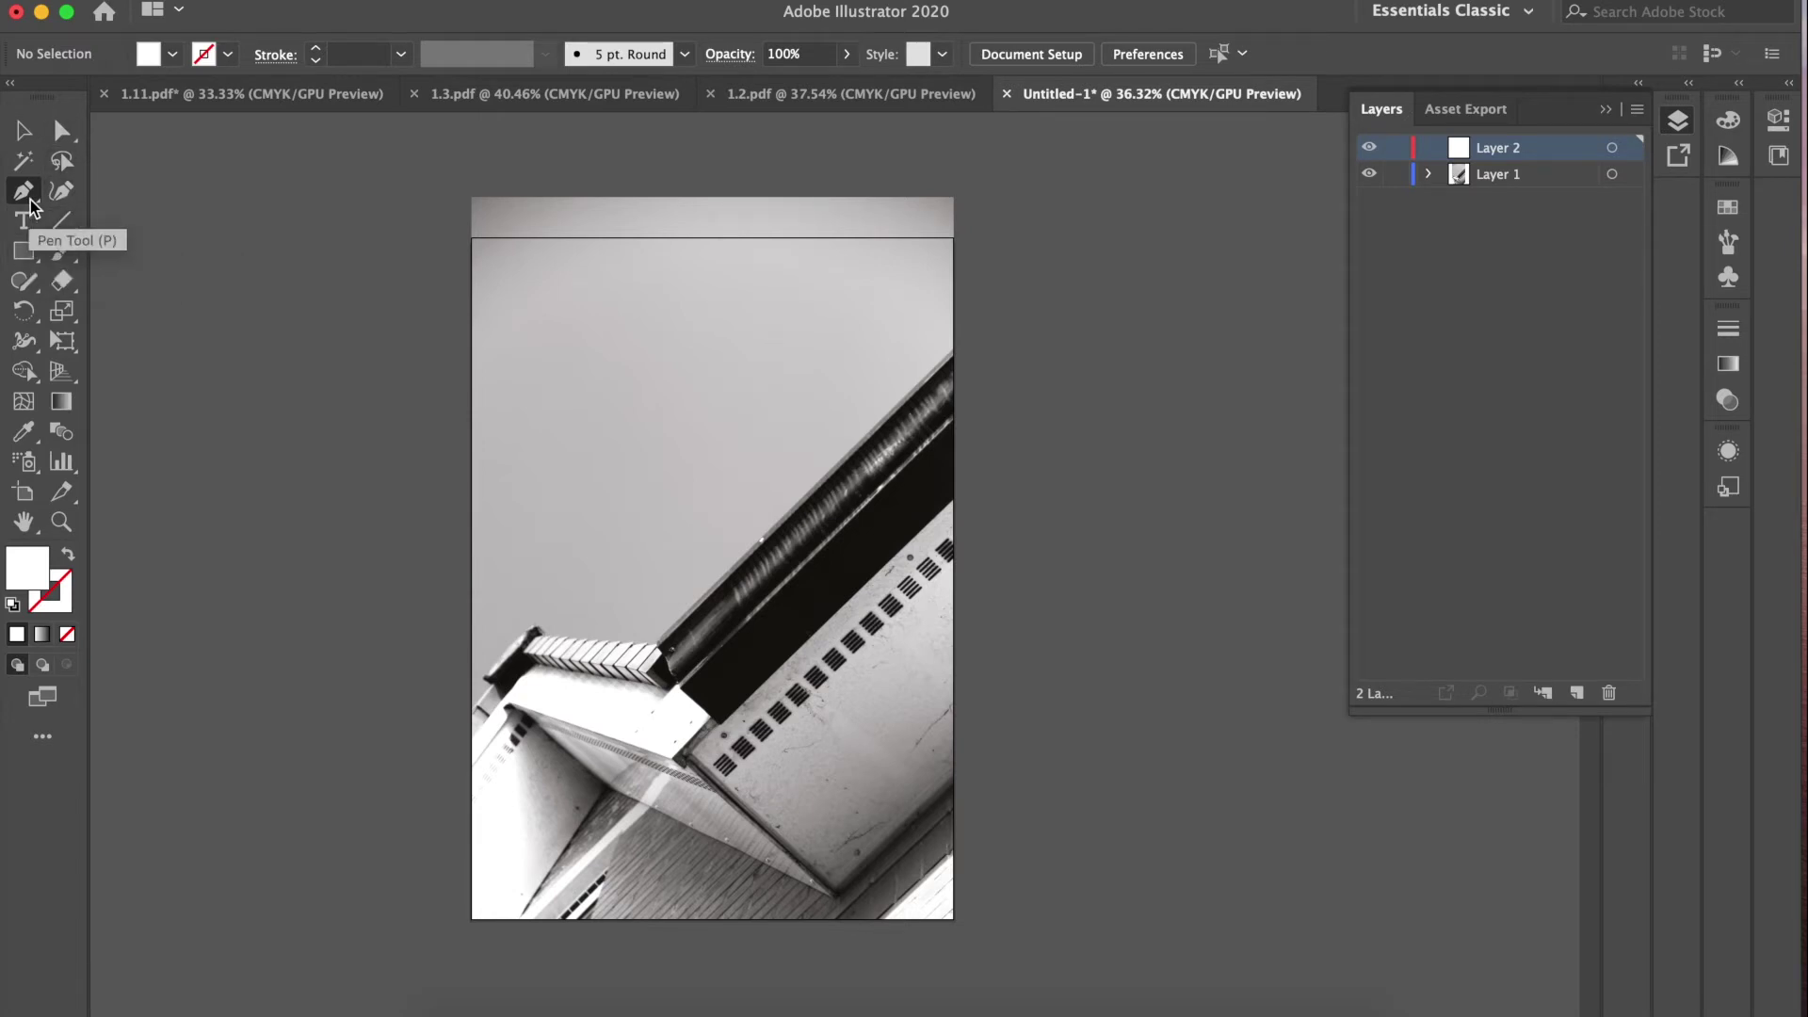
{"action": "left_click_drag", "start_coordinate": [32, 202], "coordinate": [155, 200]}
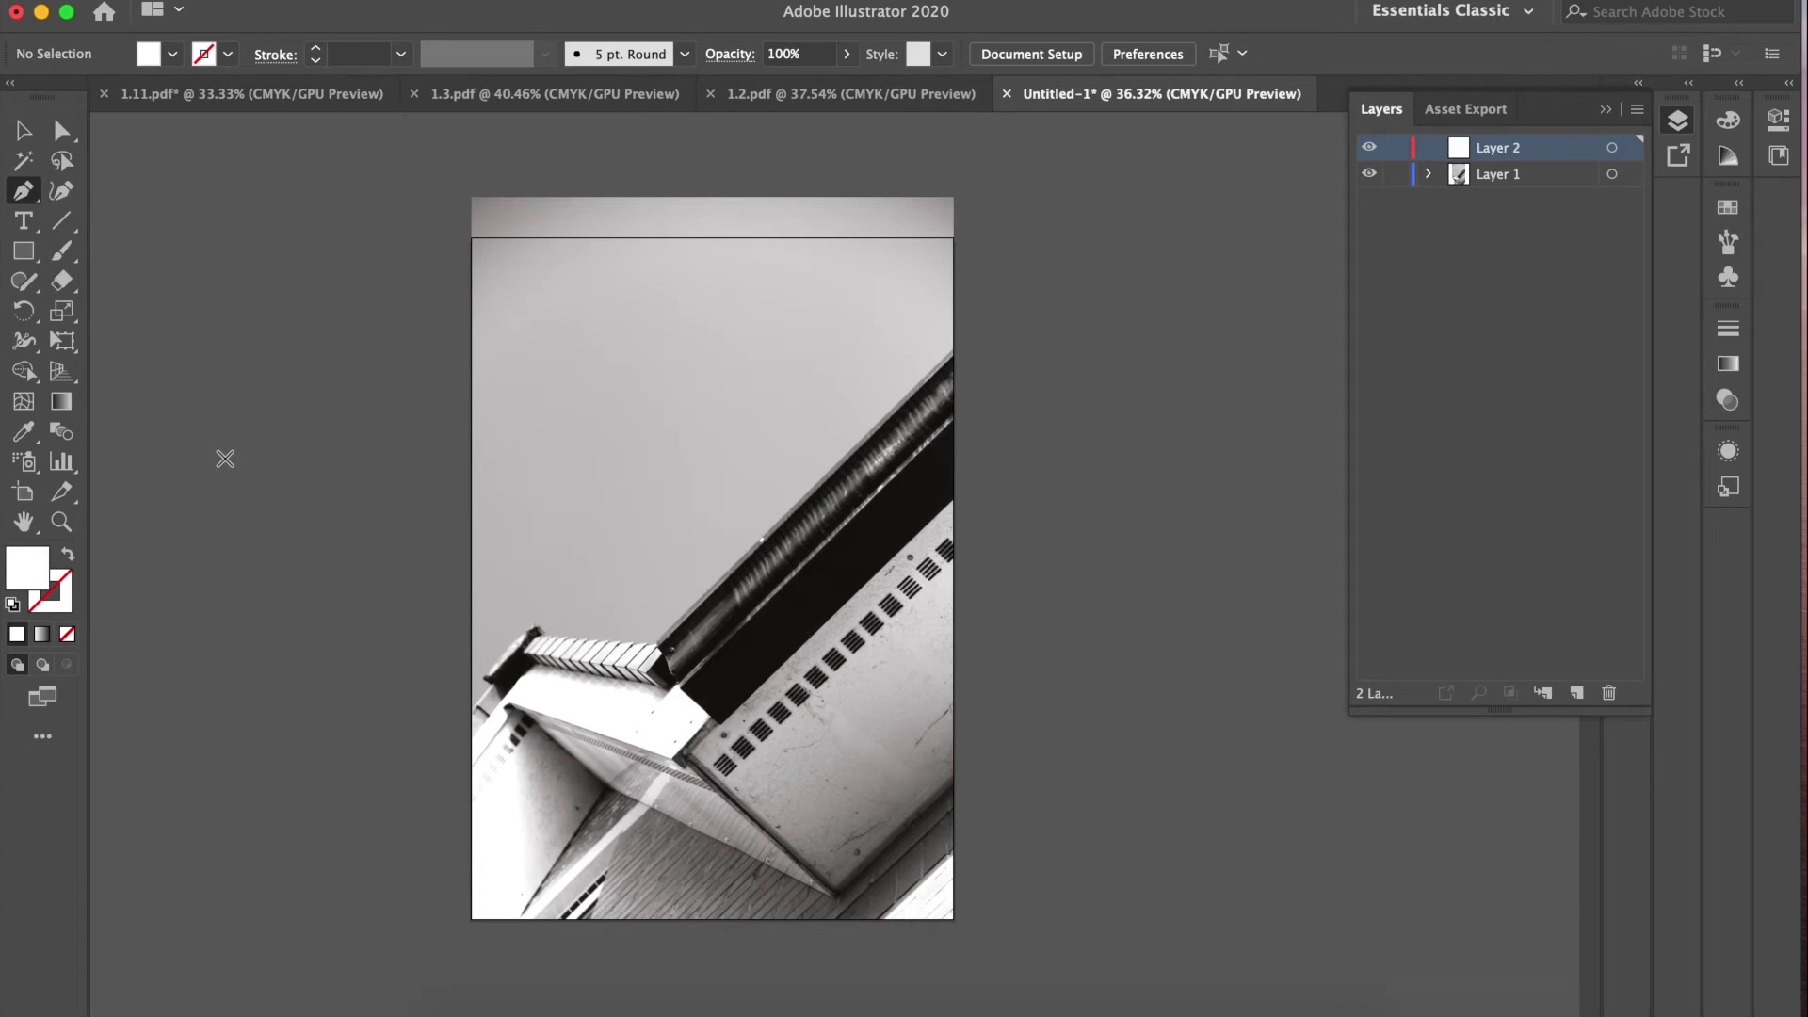
{"action": "left_click", "coordinate": [30, 590]}
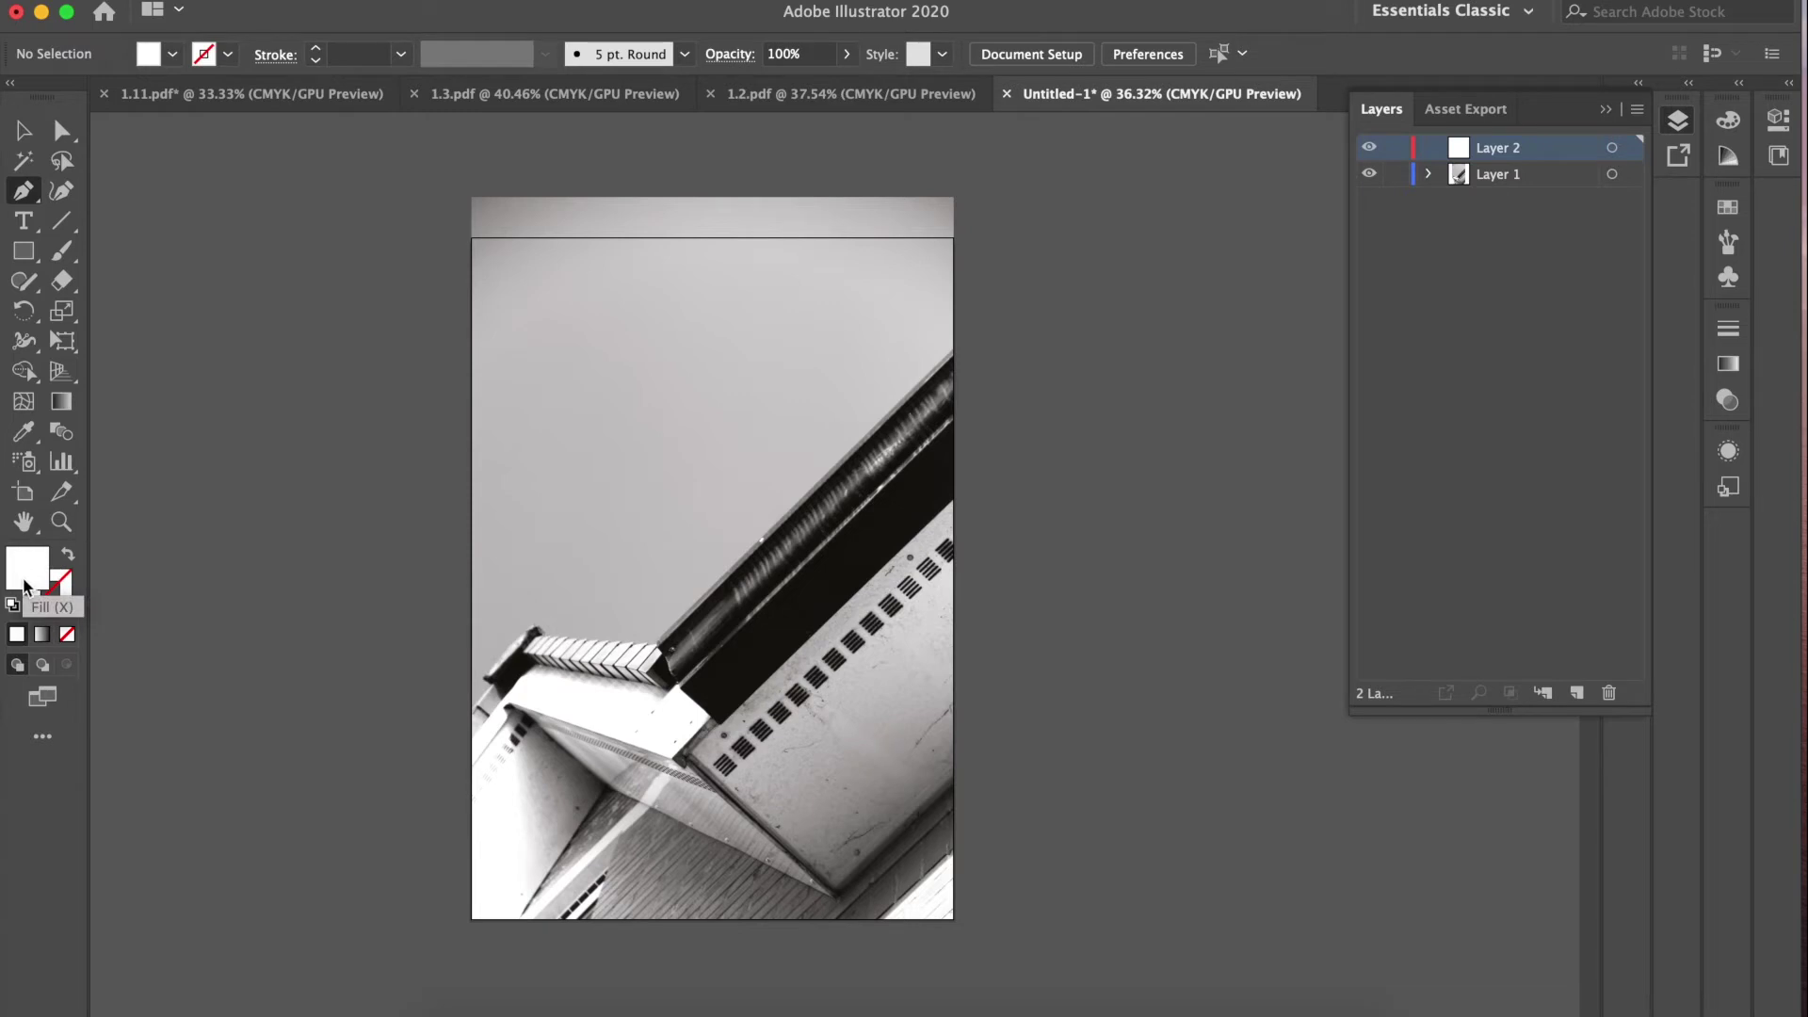
{"action": "left_click", "coordinate": [58, 608]}
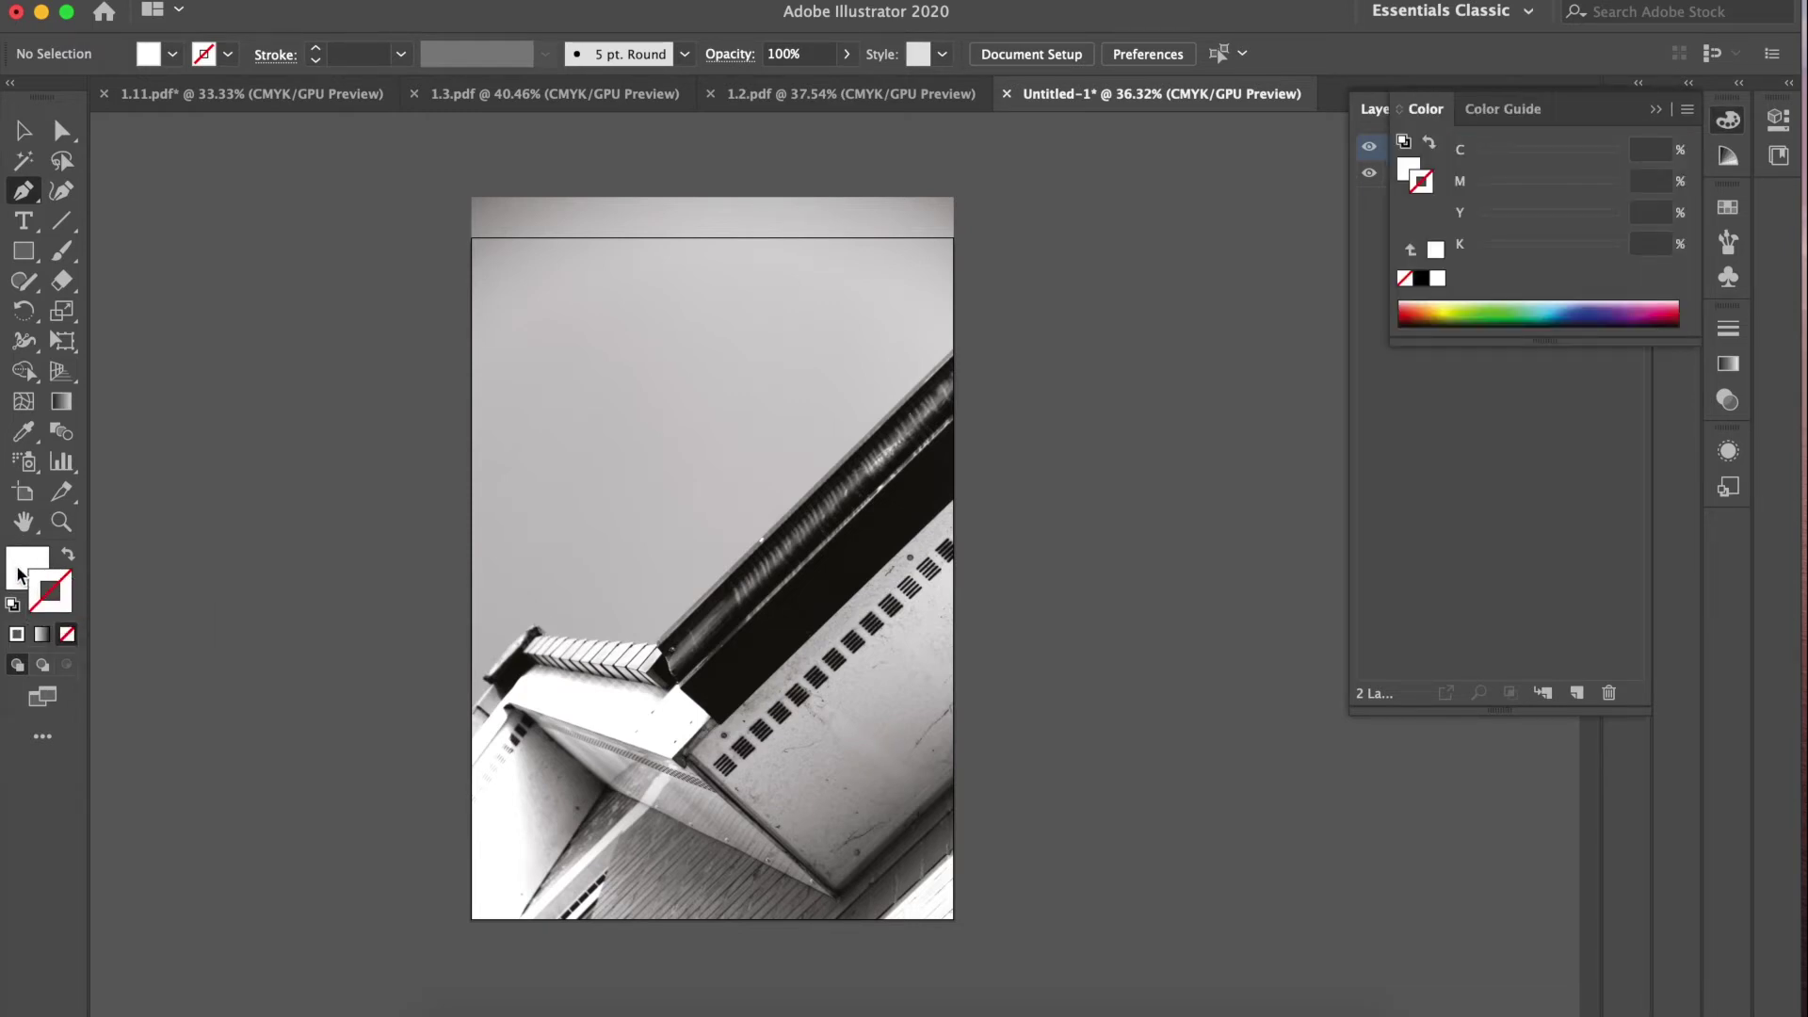
{"action": "left_click", "coordinate": [31, 586]}
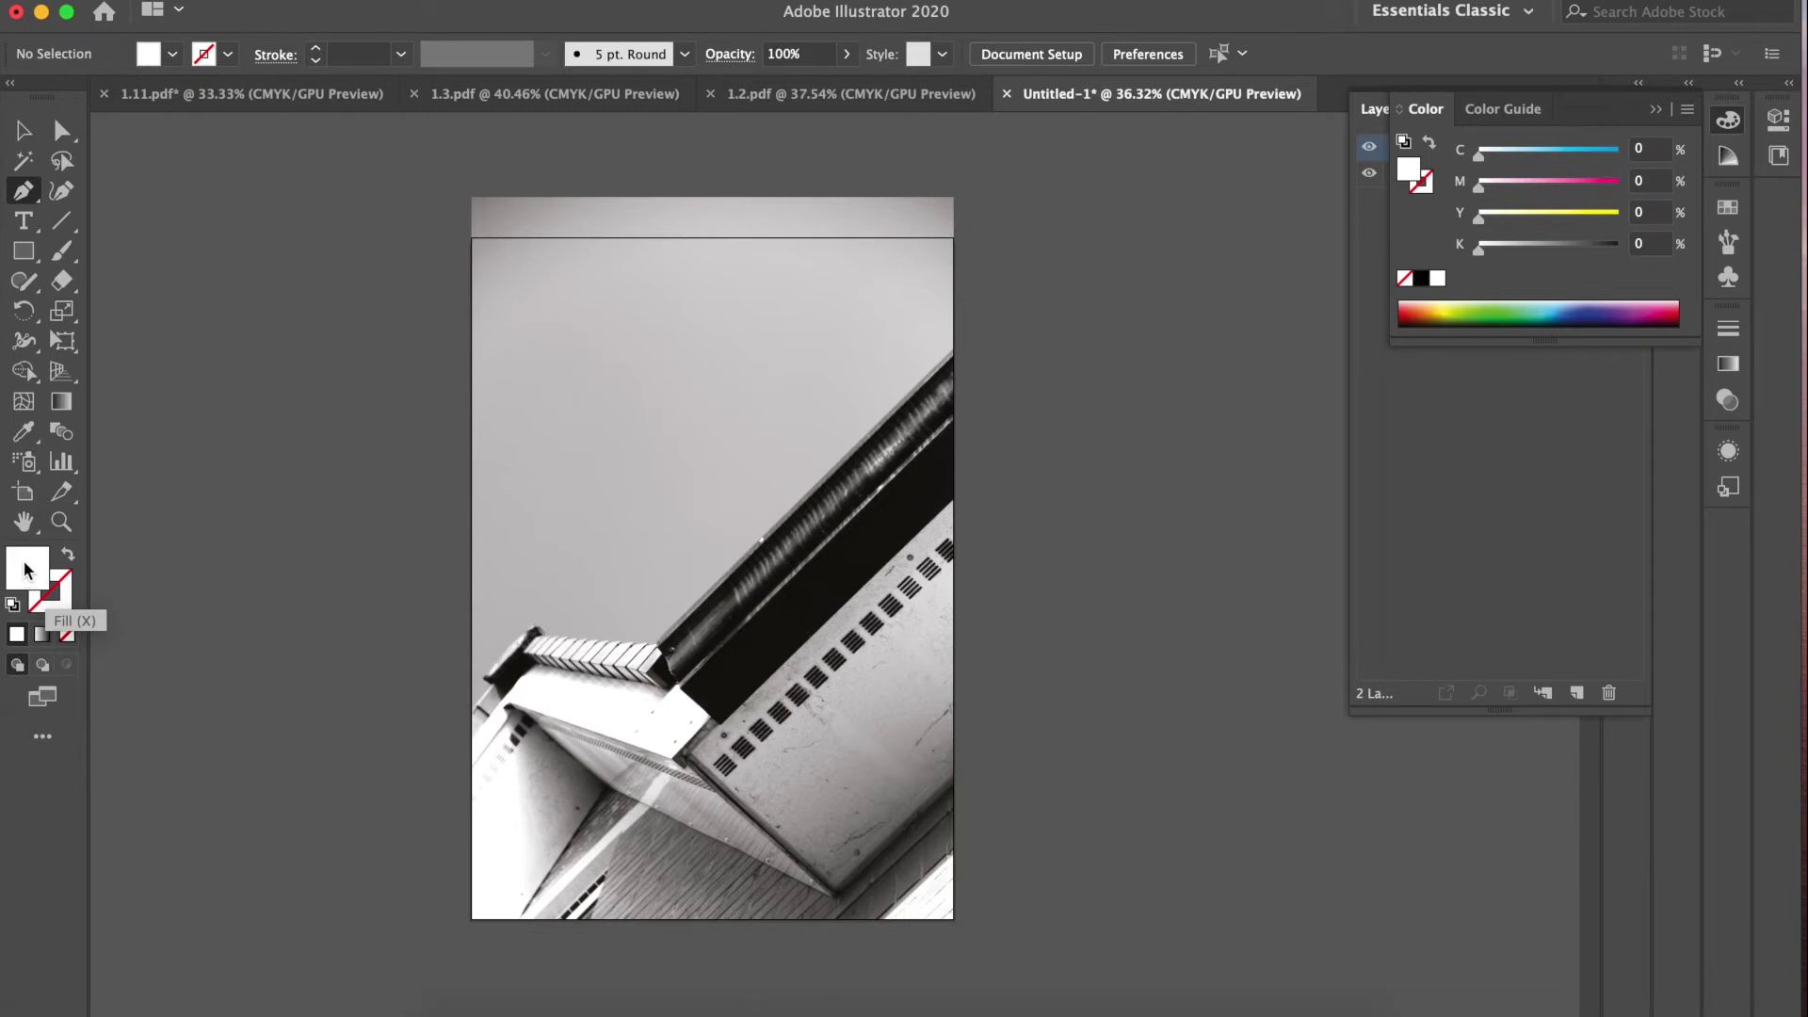
{"action": "left_click", "coordinate": [70, 635]}
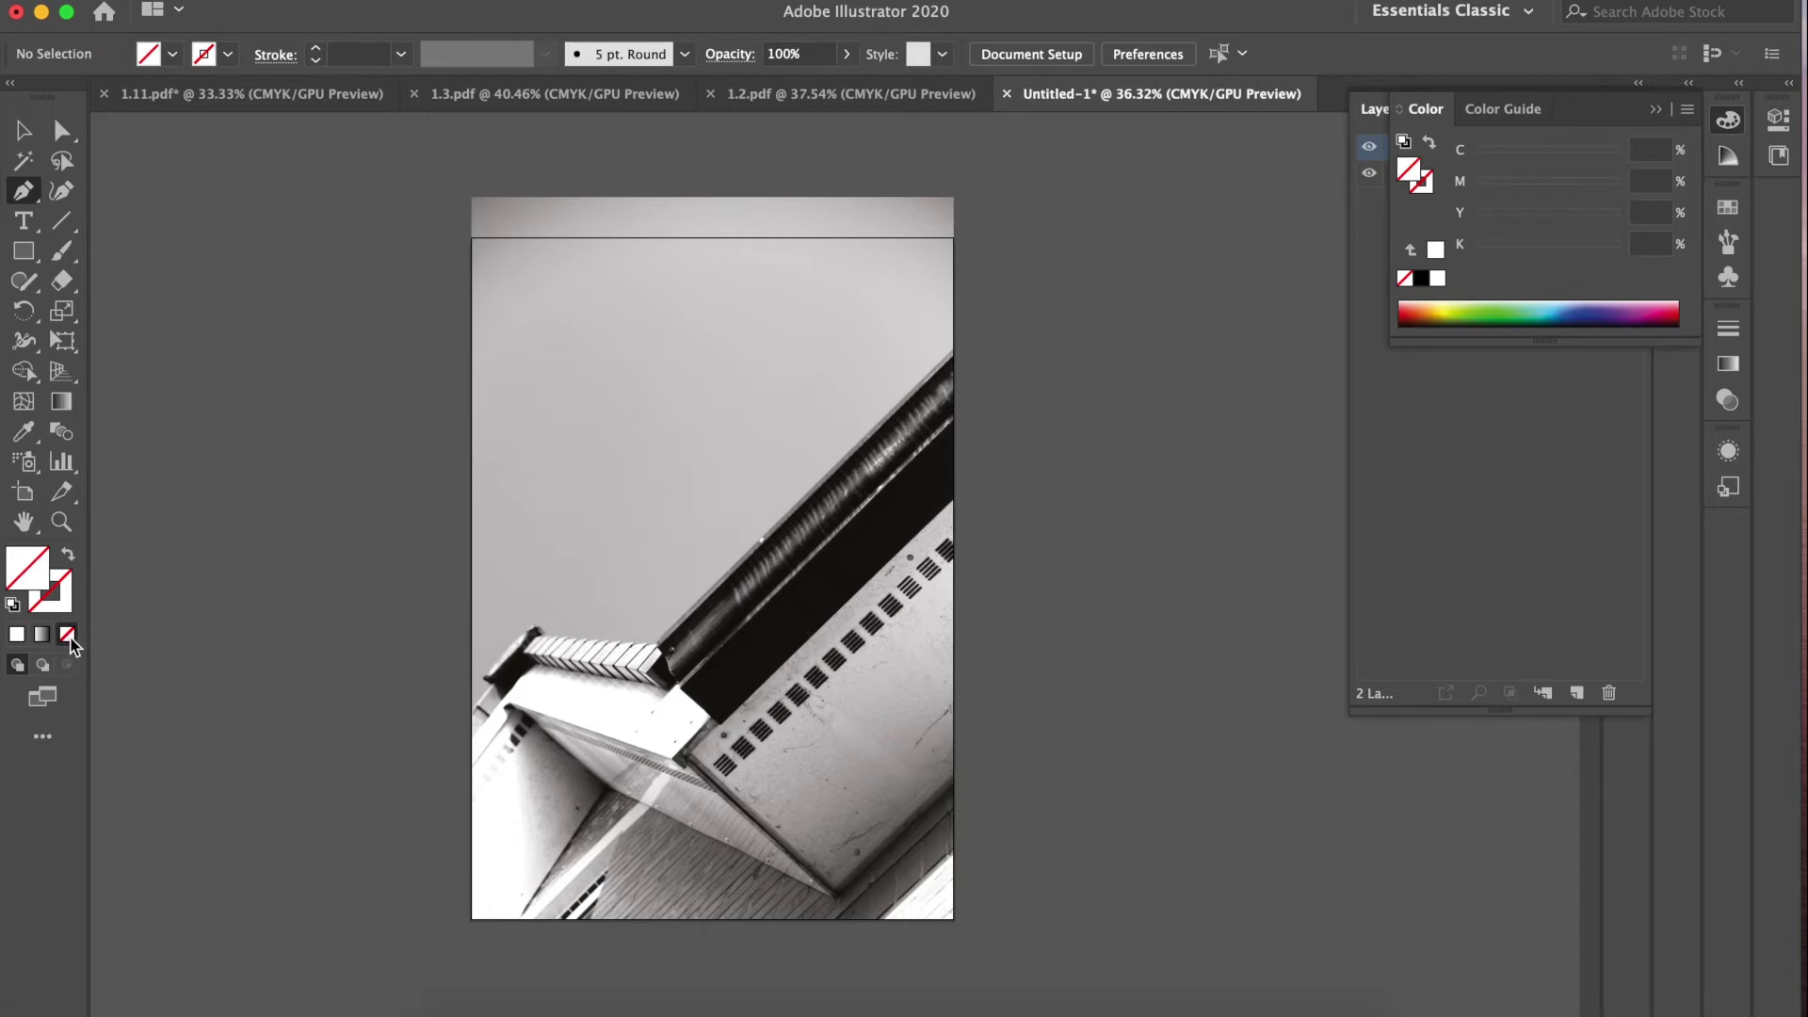
Step: Set the stroke colour to bright magenta, FF00FF, for the tracing paths
{"action": "left_click", "coordinate": [42, 606]}
{"action": "double_click", "coordinate": [43, 597]}
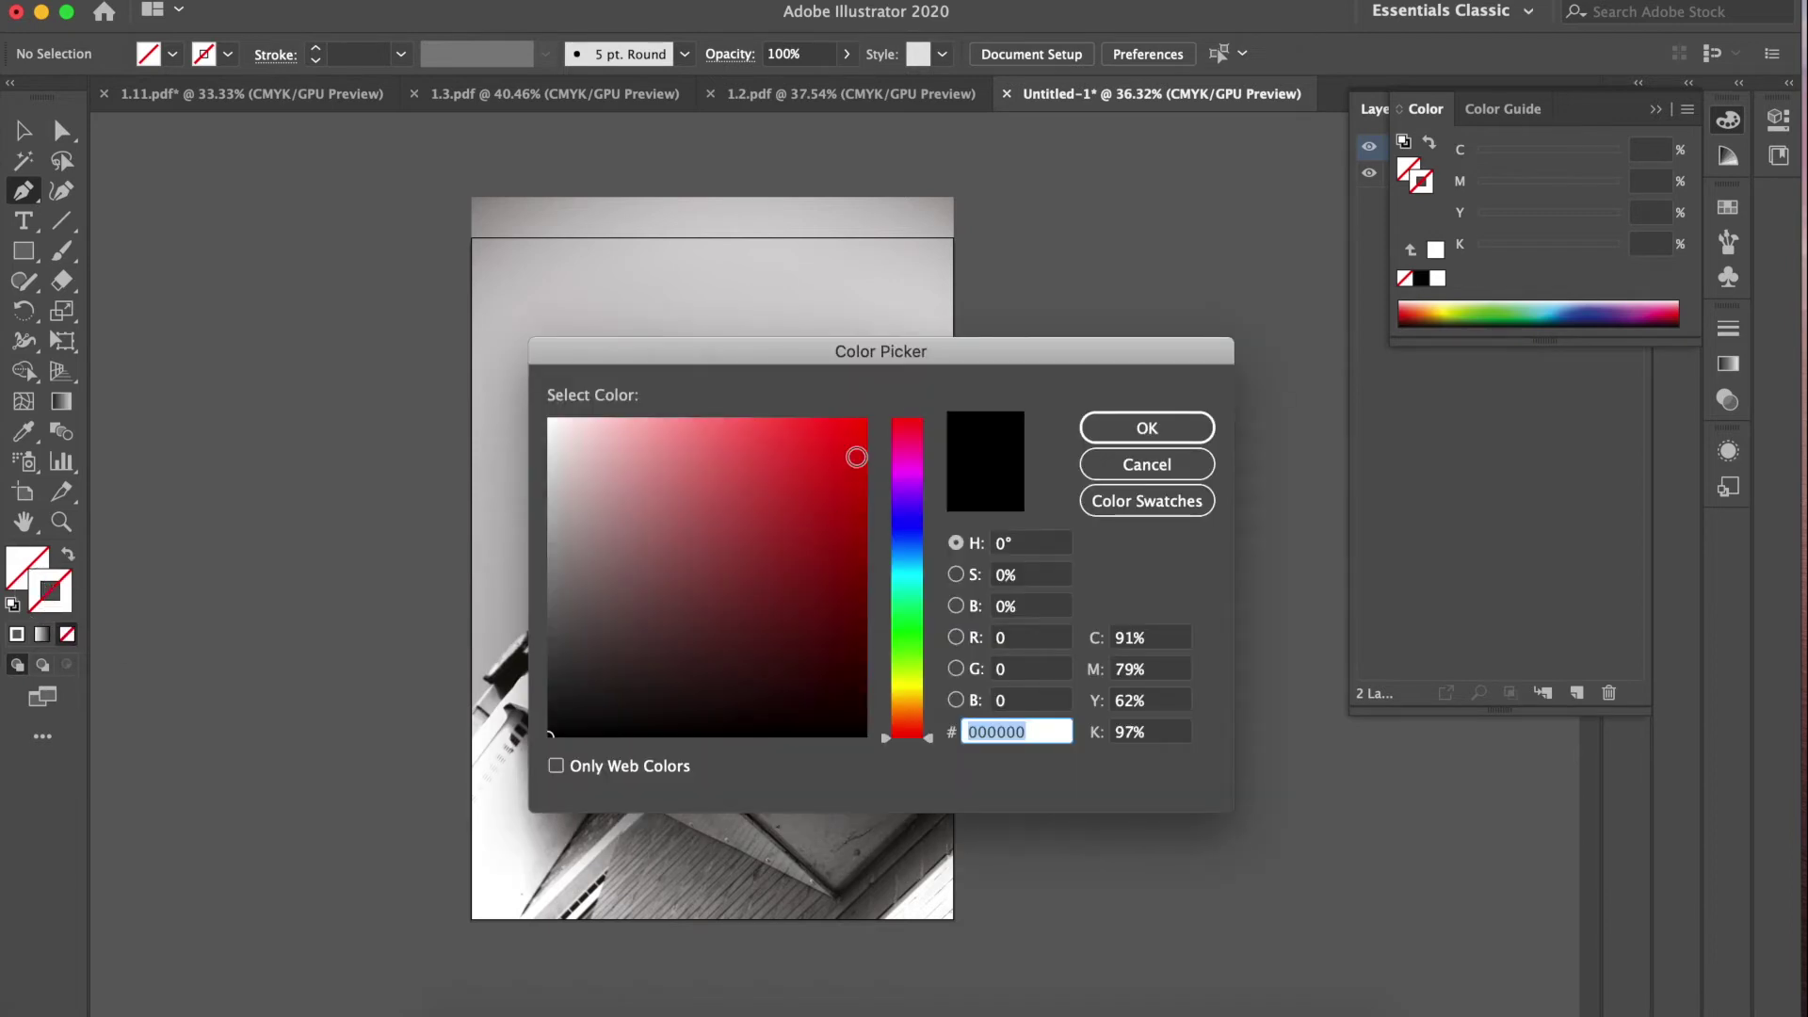
{"action": "left_click_drag", "start_coordinate": [899, 360], "coordinate": [1128, 220]}
{"action": "left_click_drag", "start_coordinate": [856, 529], "coordinate": [764, 608]}
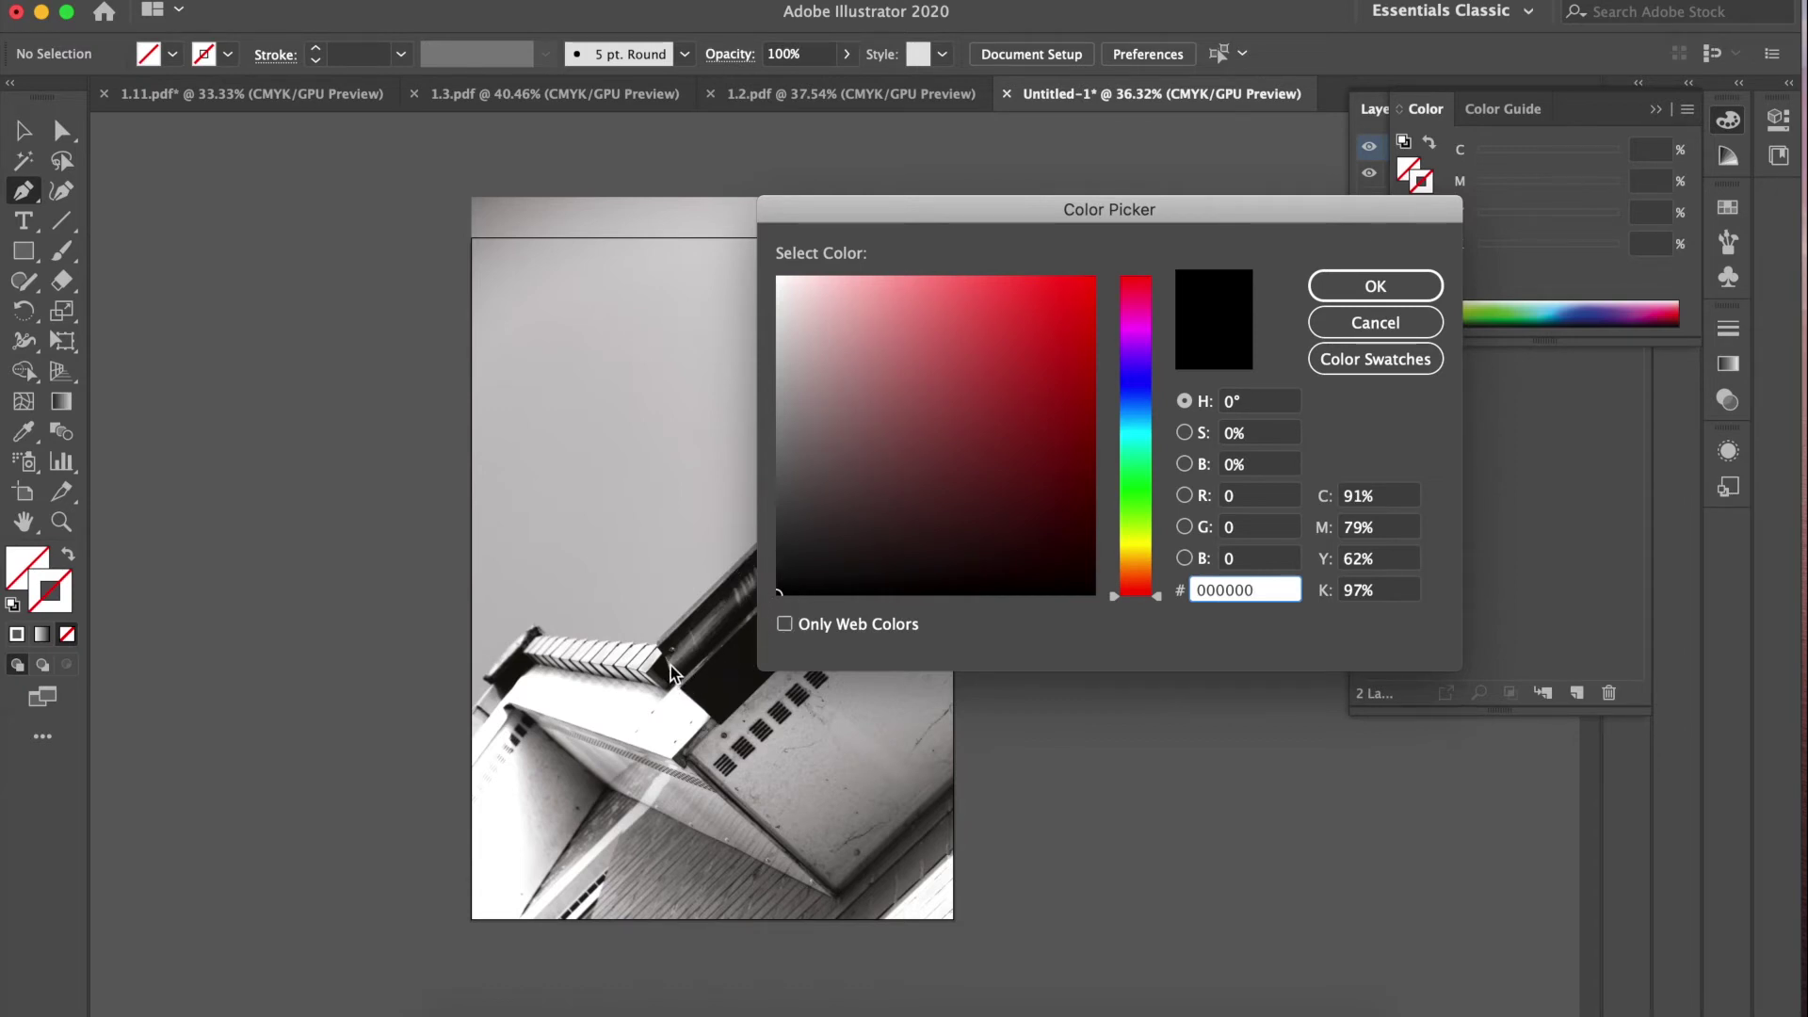
{"action": "left_click_drag", "start_coordinate": [1132, 471], "coordinate": [1097, 276]}
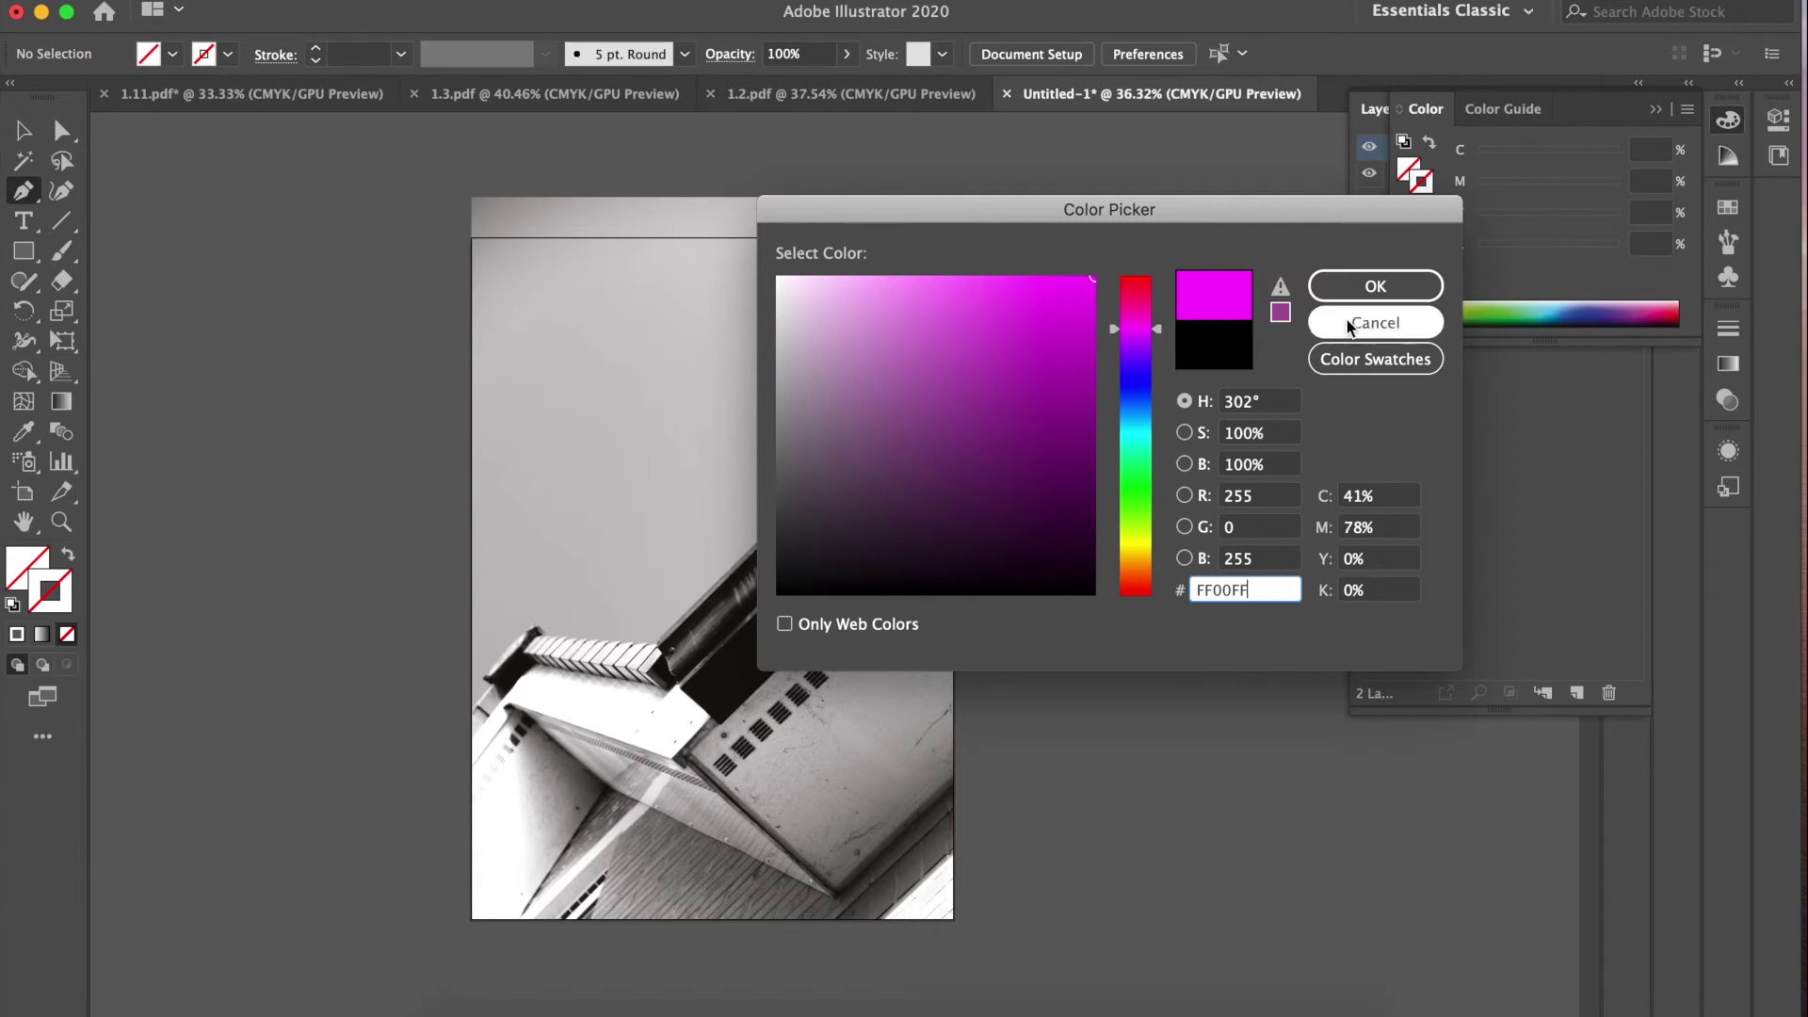
{"action": "left_click", "coordinate": [1371, 286]}
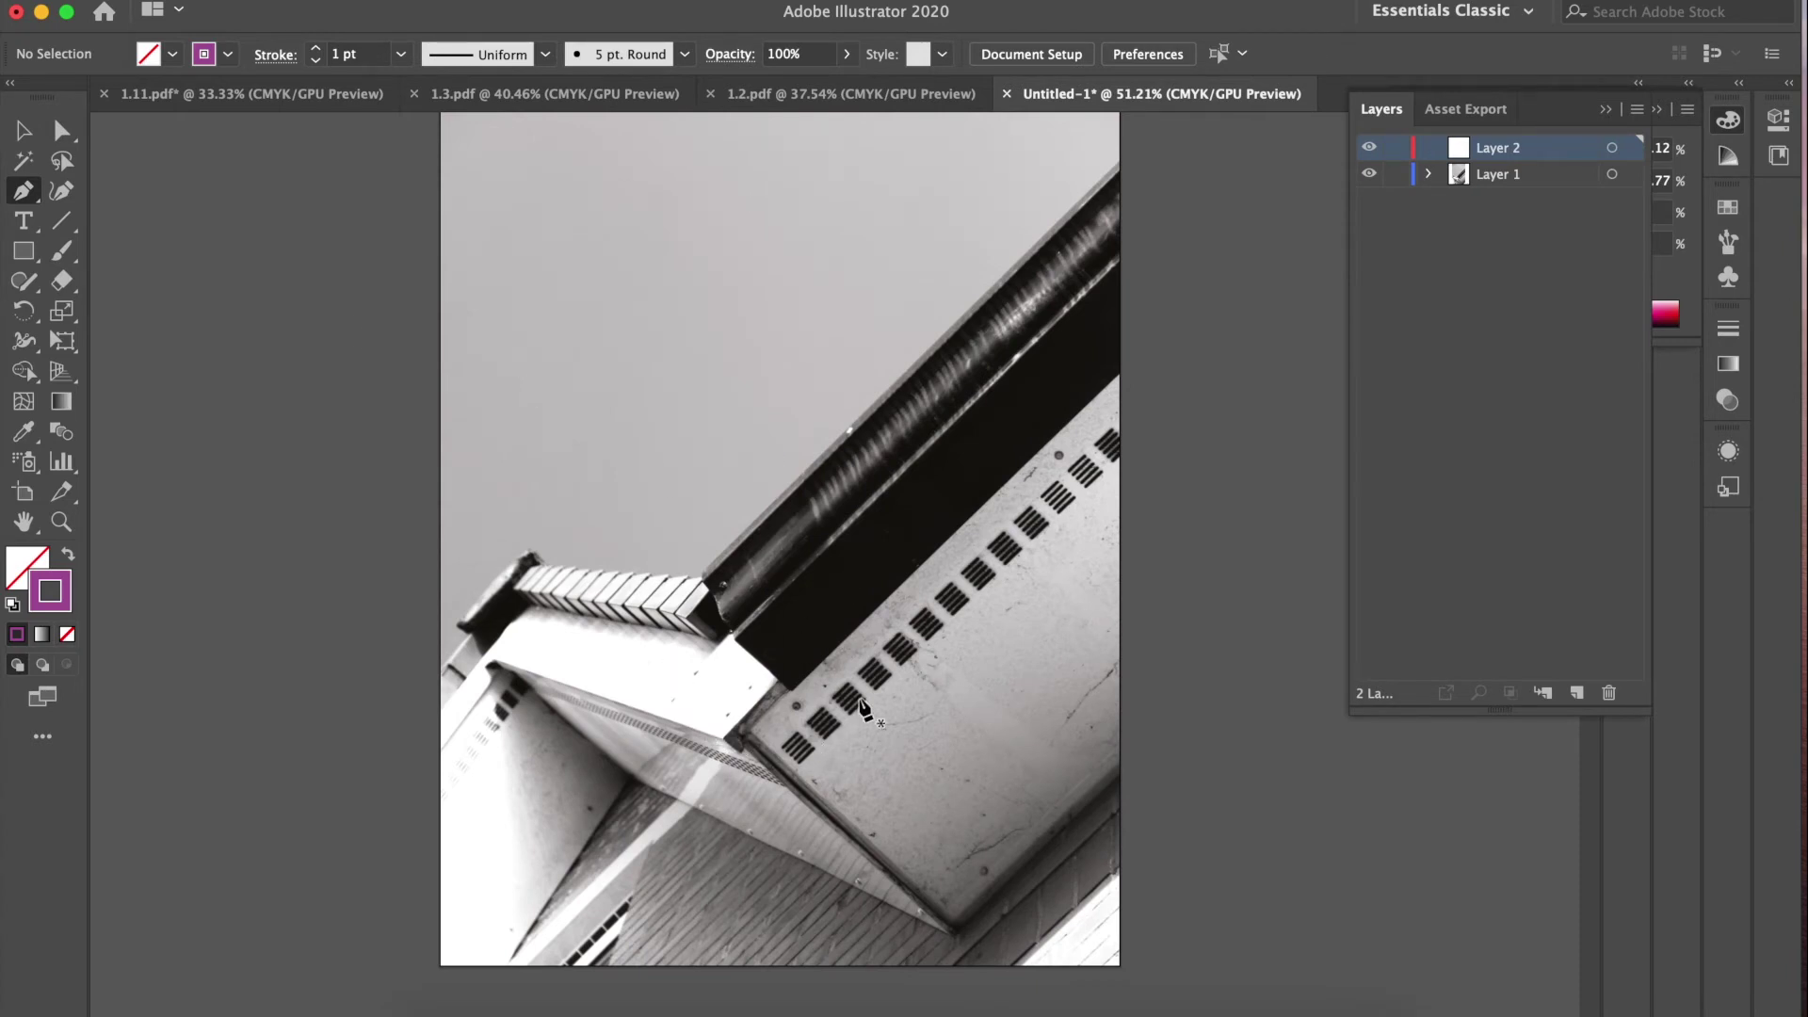
Step: Draw a straight path segment on Layer 2 along the vented panel's side edge, from its upper corner to its lowest corner
{"action": "scroll", "coordinate": [862, 704], "scroll_direction": "down", "scroll_amount": 3}
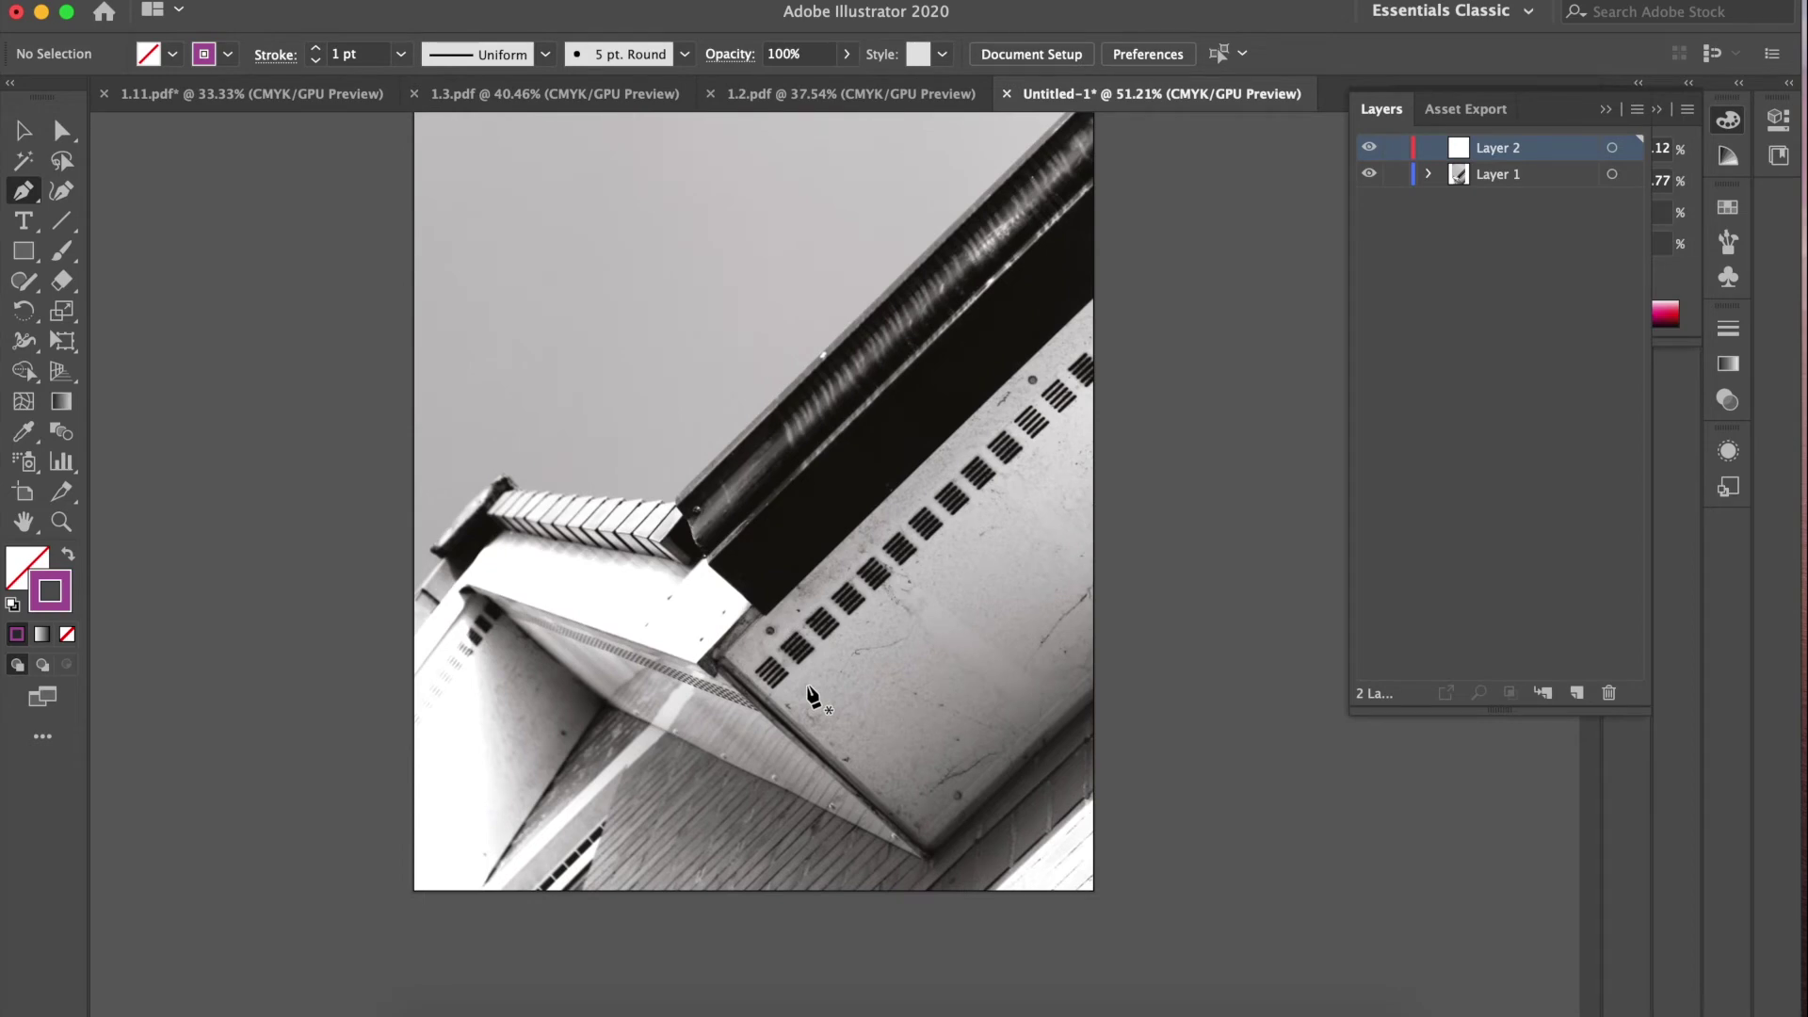
{"action": "scroll", "coordinate": [809, 697], "scroll_direction": "up", "scroll_amount": 5}
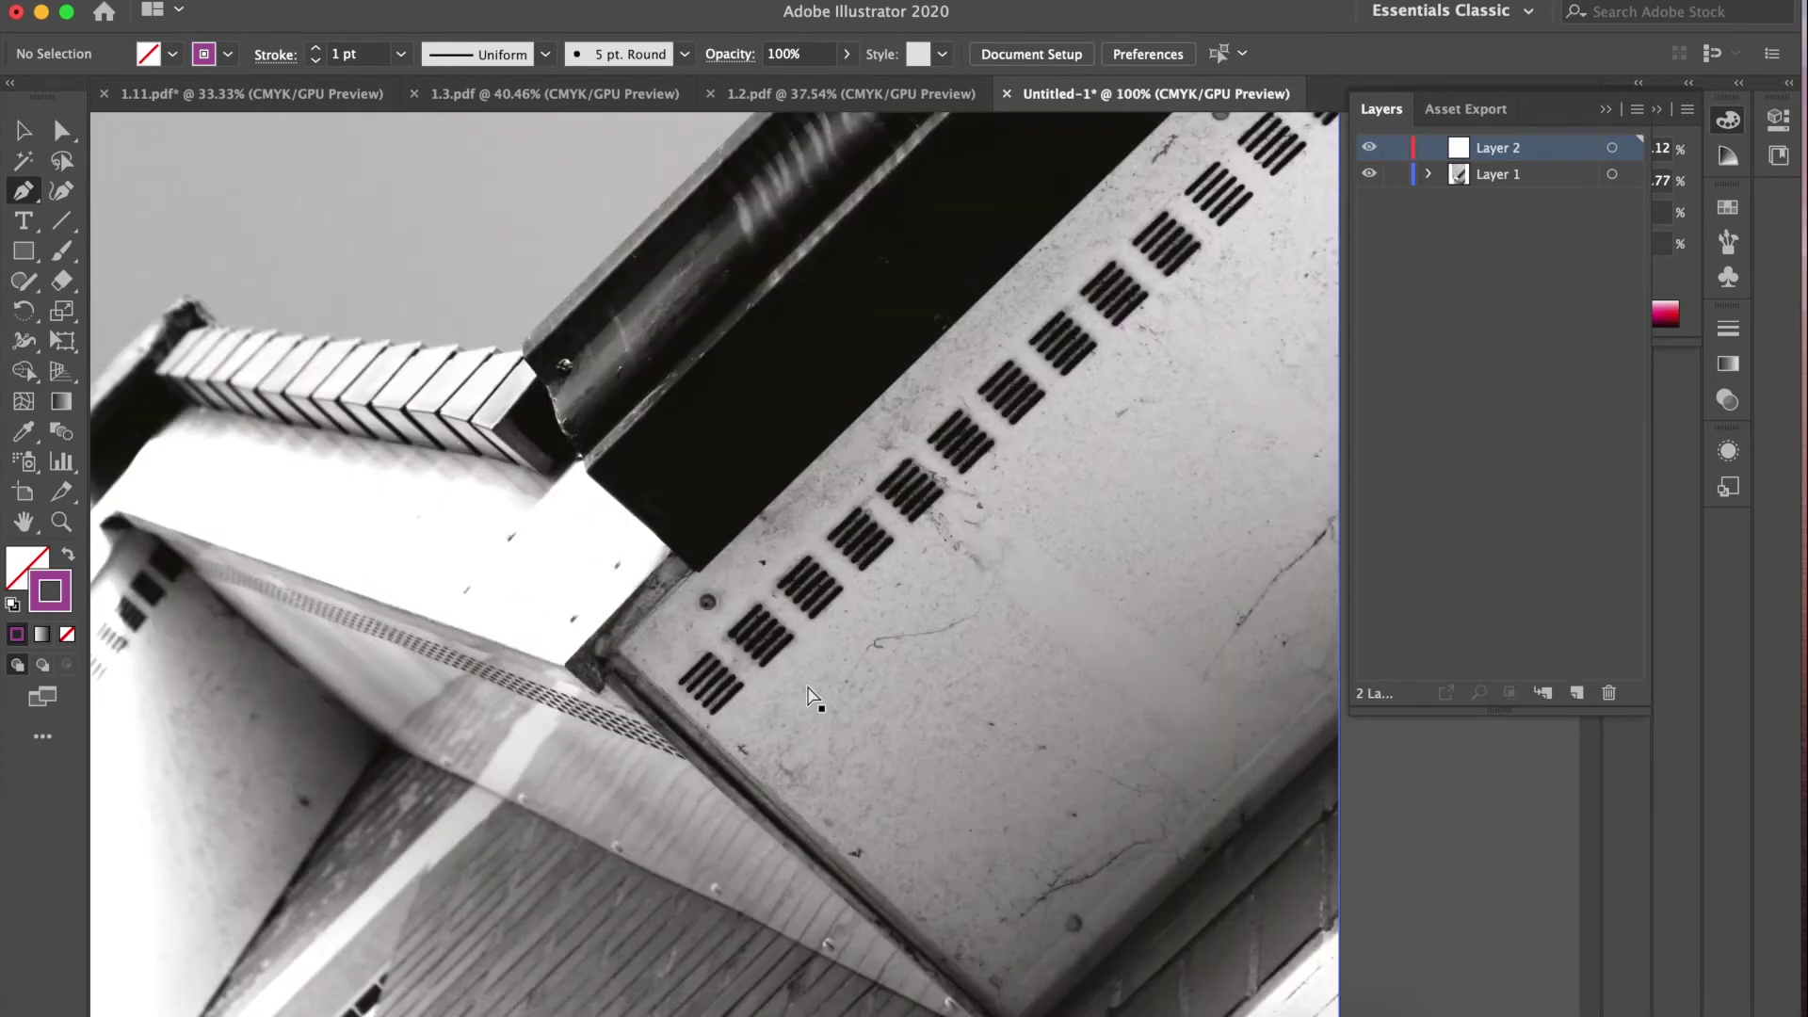
{"action": "scroll", "coordinate": [810, 696], "scroll_direction": "down", "scroll_amount": 3}
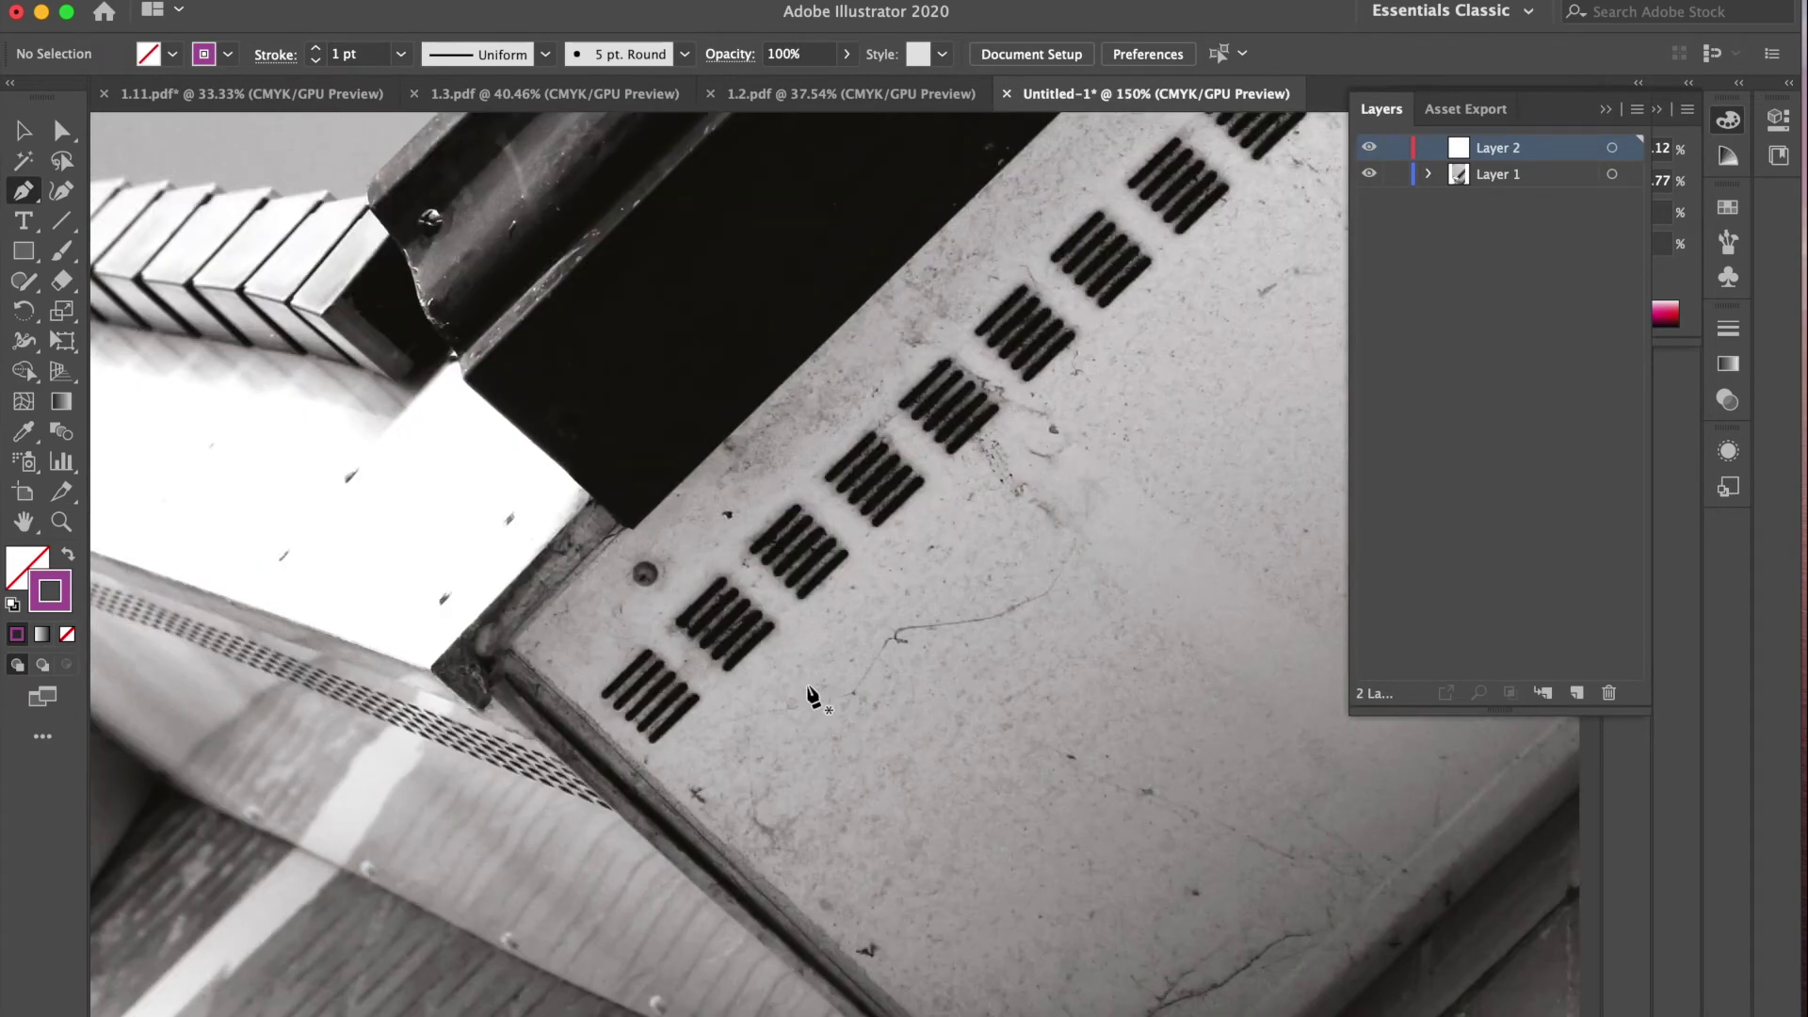
{"action": "scroll", "coordinate": [810, 697], "scroll_direction": "down", "scroll_amount": 3}
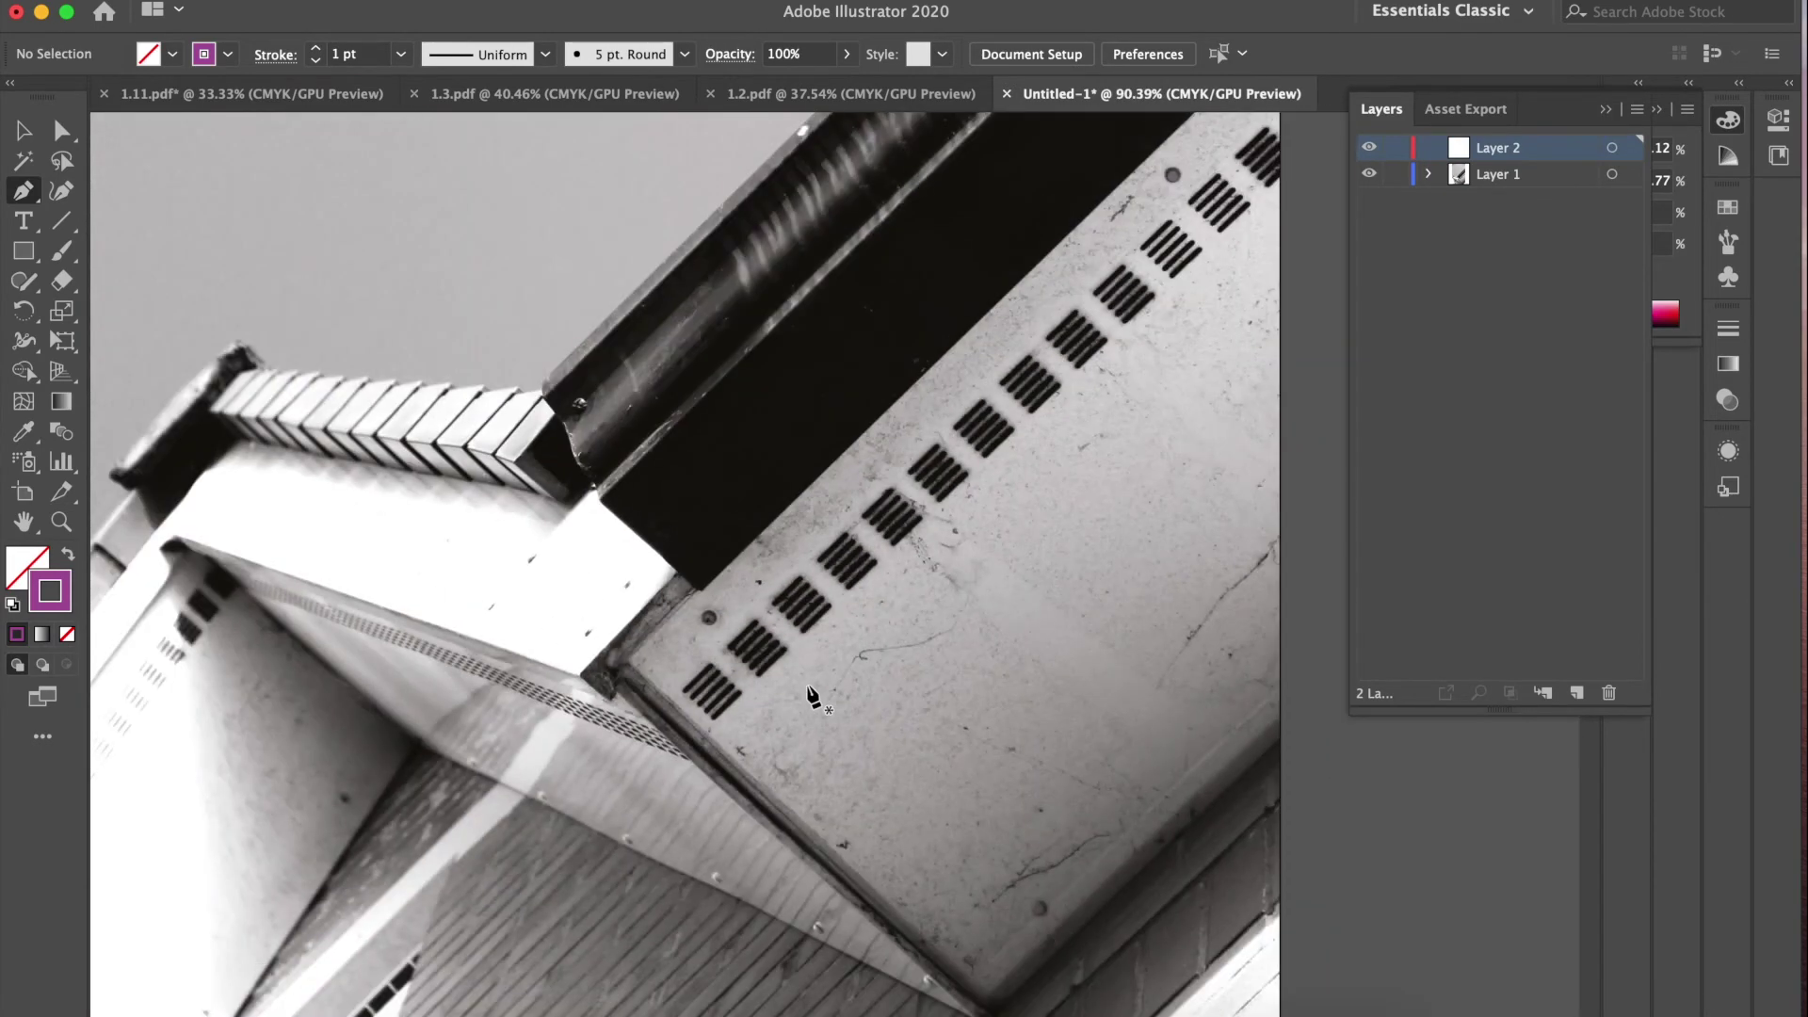
{"action": "scroll", "coordinate": [737, 695], "scroll_direction": "up", "scroll_amount": 3}
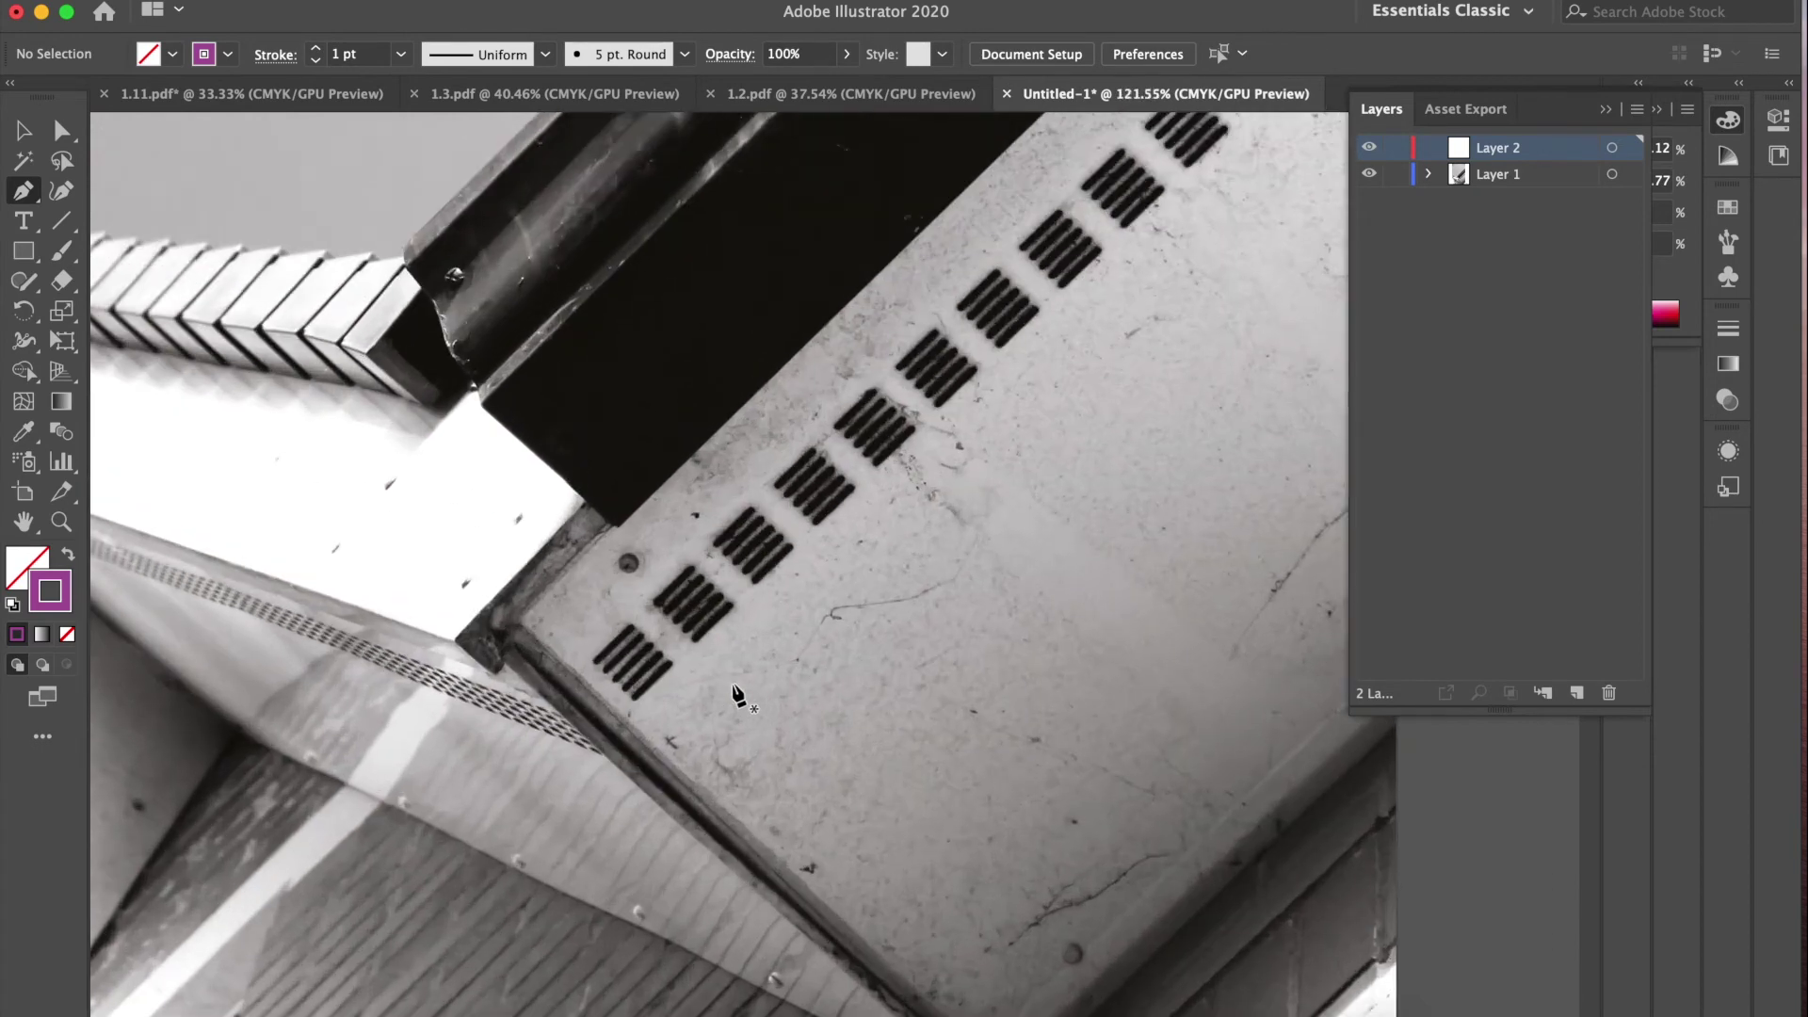
{"action": "scroll", "coordinate": [737, 695], "scroll_direction": "down", "scroll_amount": 2}
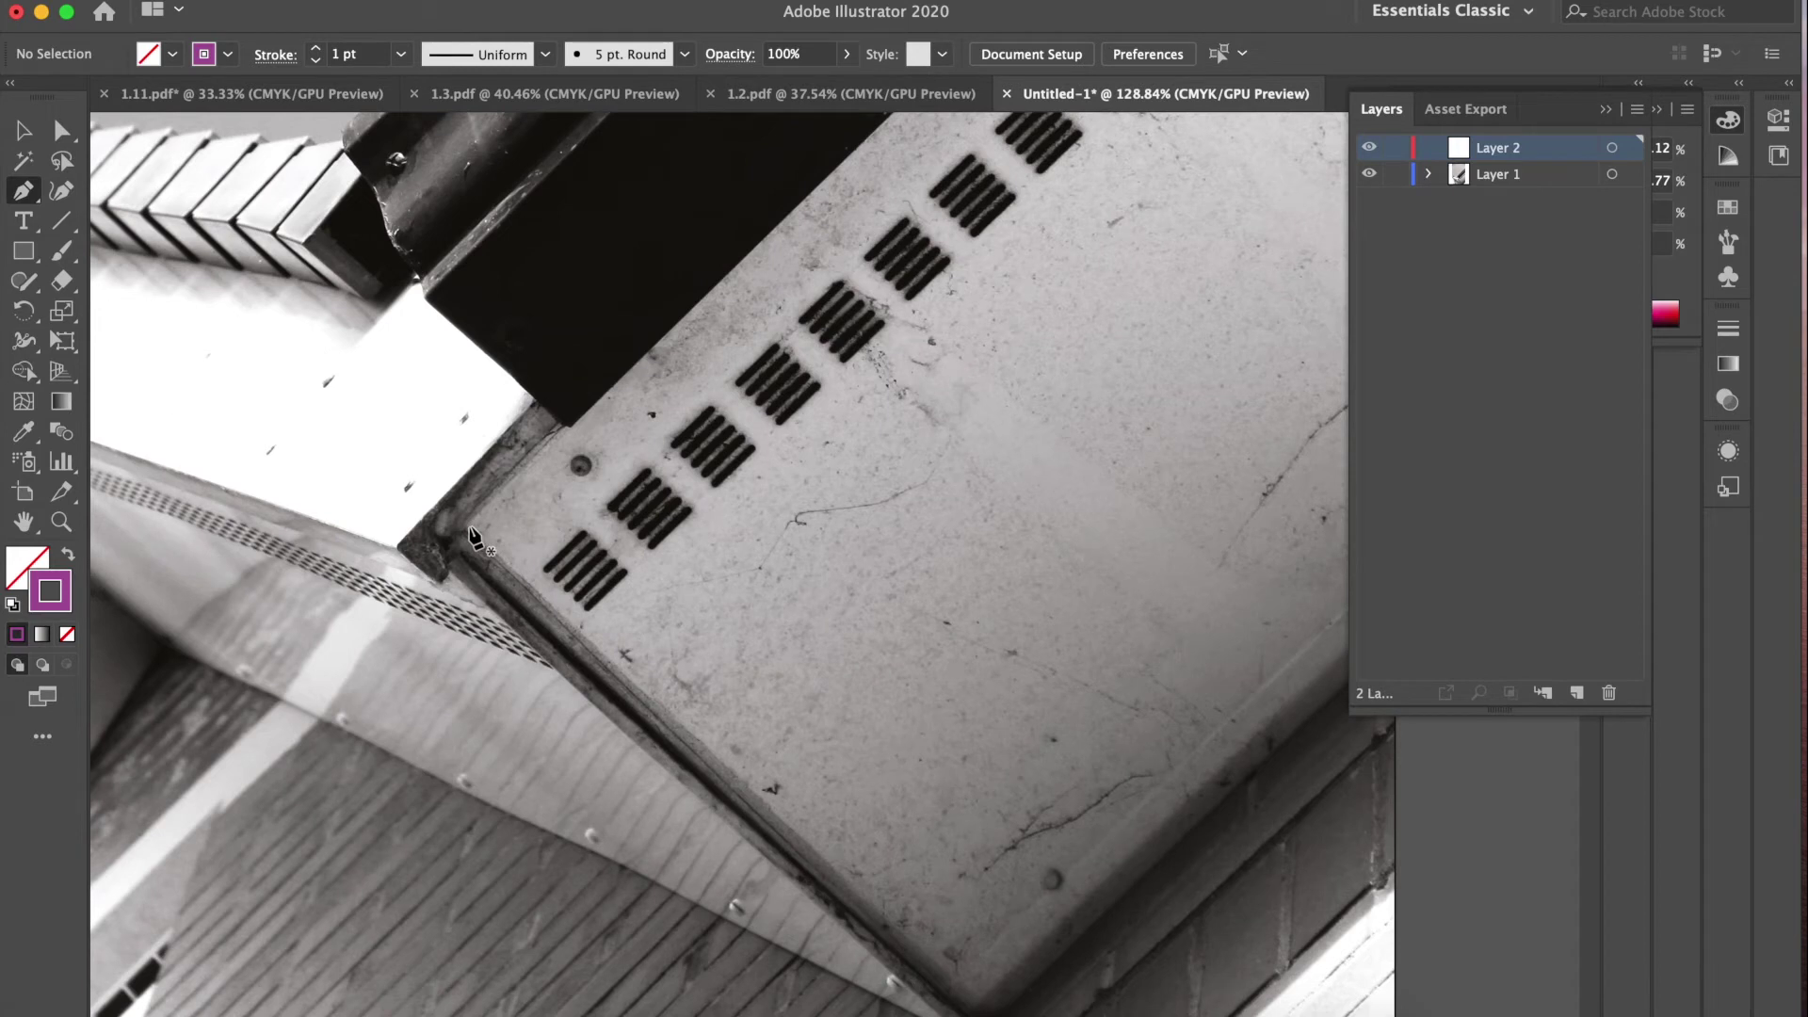
{"action": "left_click", "coordinate": [470, 528]}
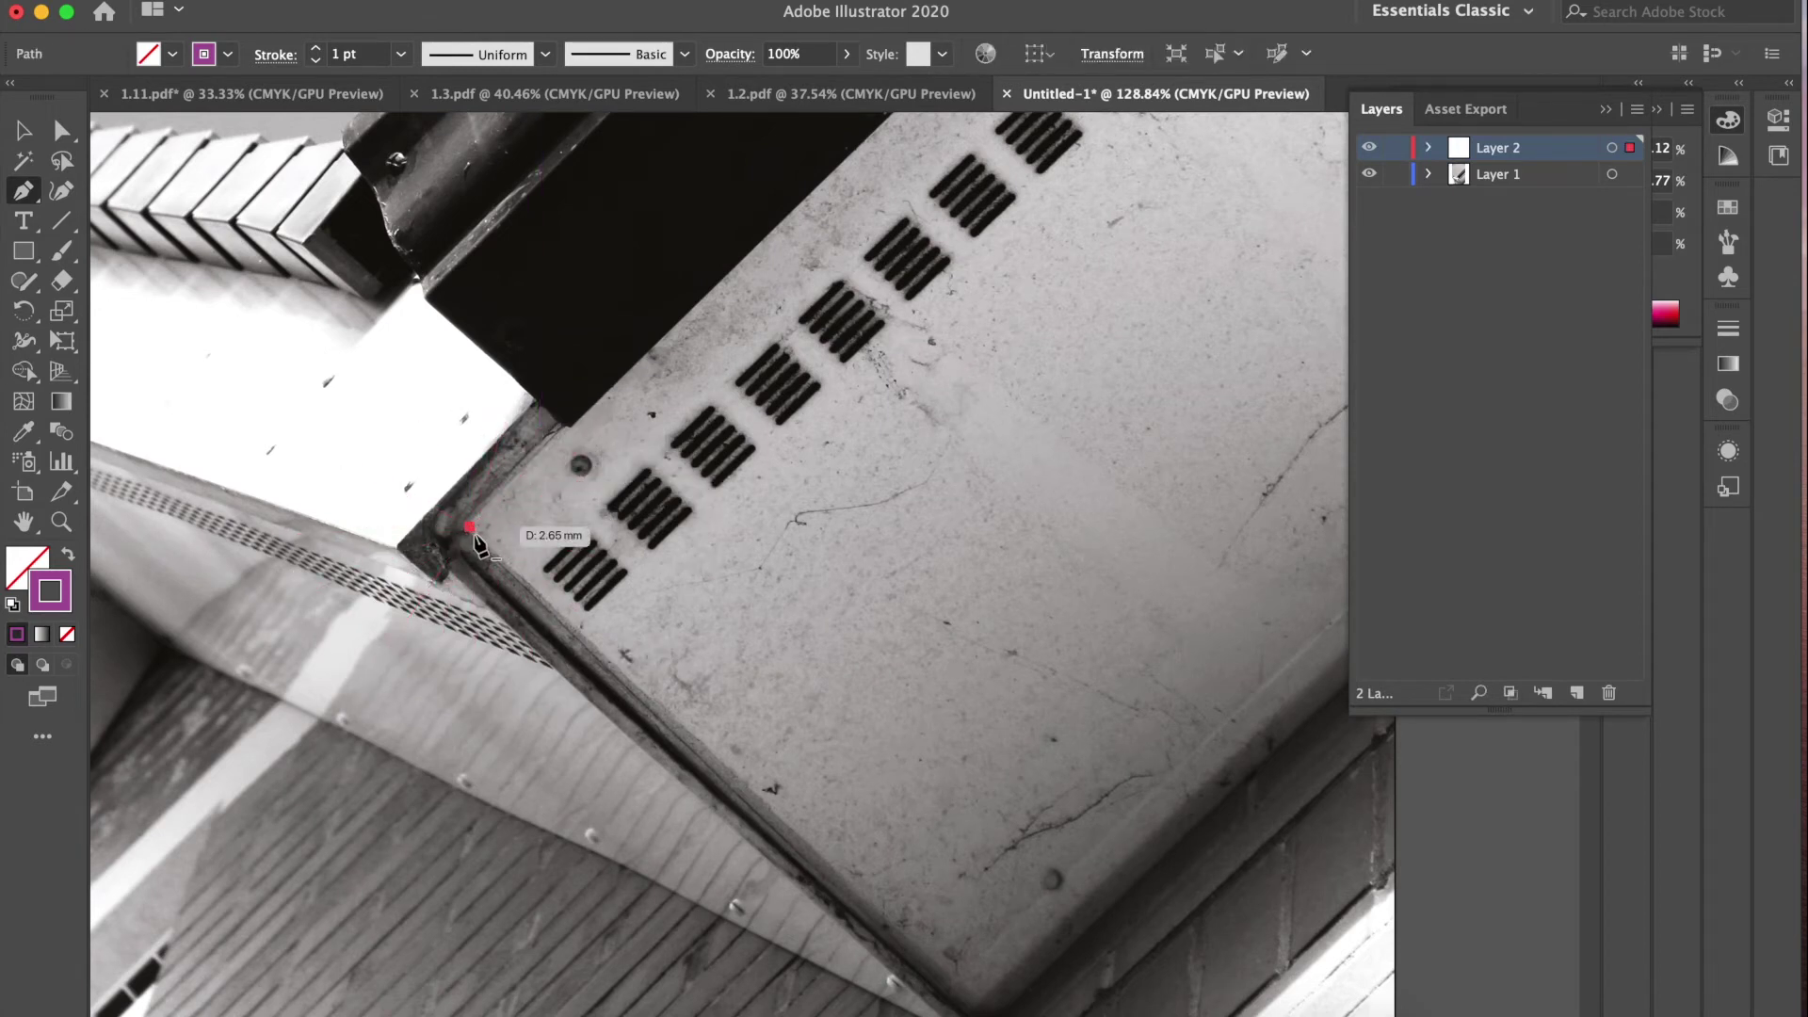
{"action": "scroll", "coordinate": [979, 918], "scroll_direction": "down", "scroll_amount": 3}
{"action": "scroll", "coordinate": [980, 919], "scroll_direction": "right", "scroll_amount": 2}
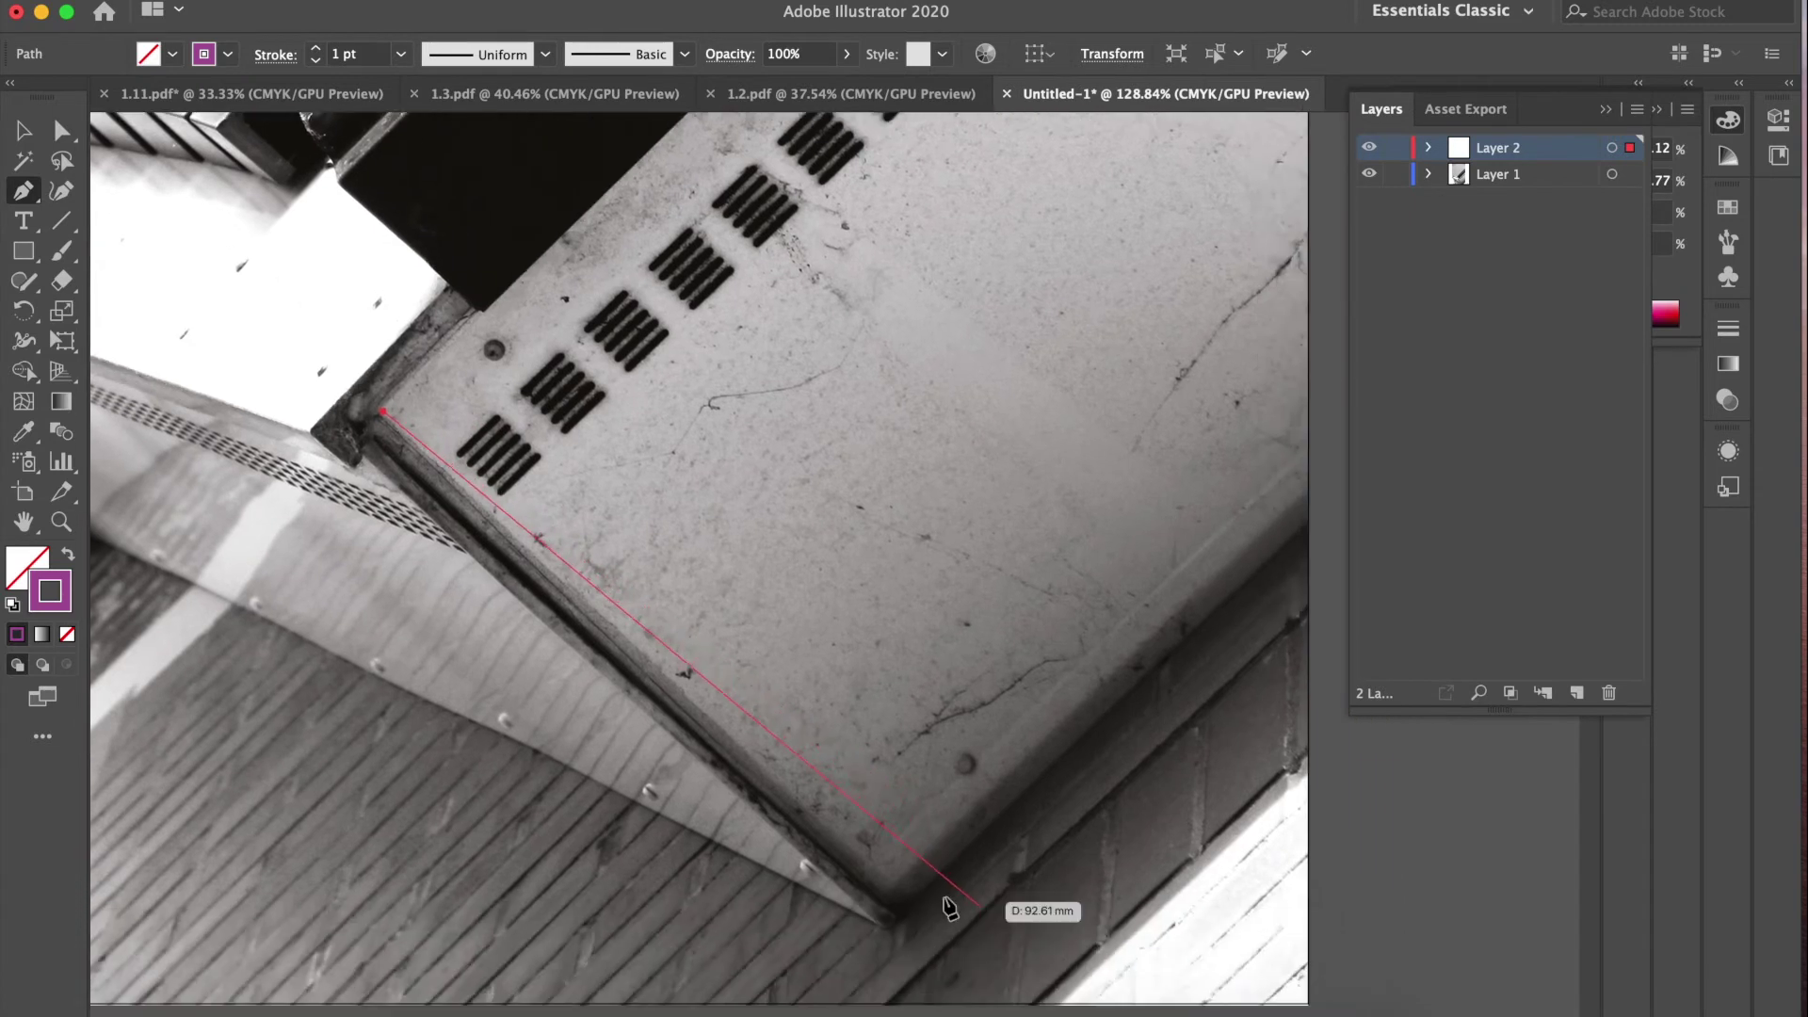
{"action": "left_click", "coordinate": [897, 907]}
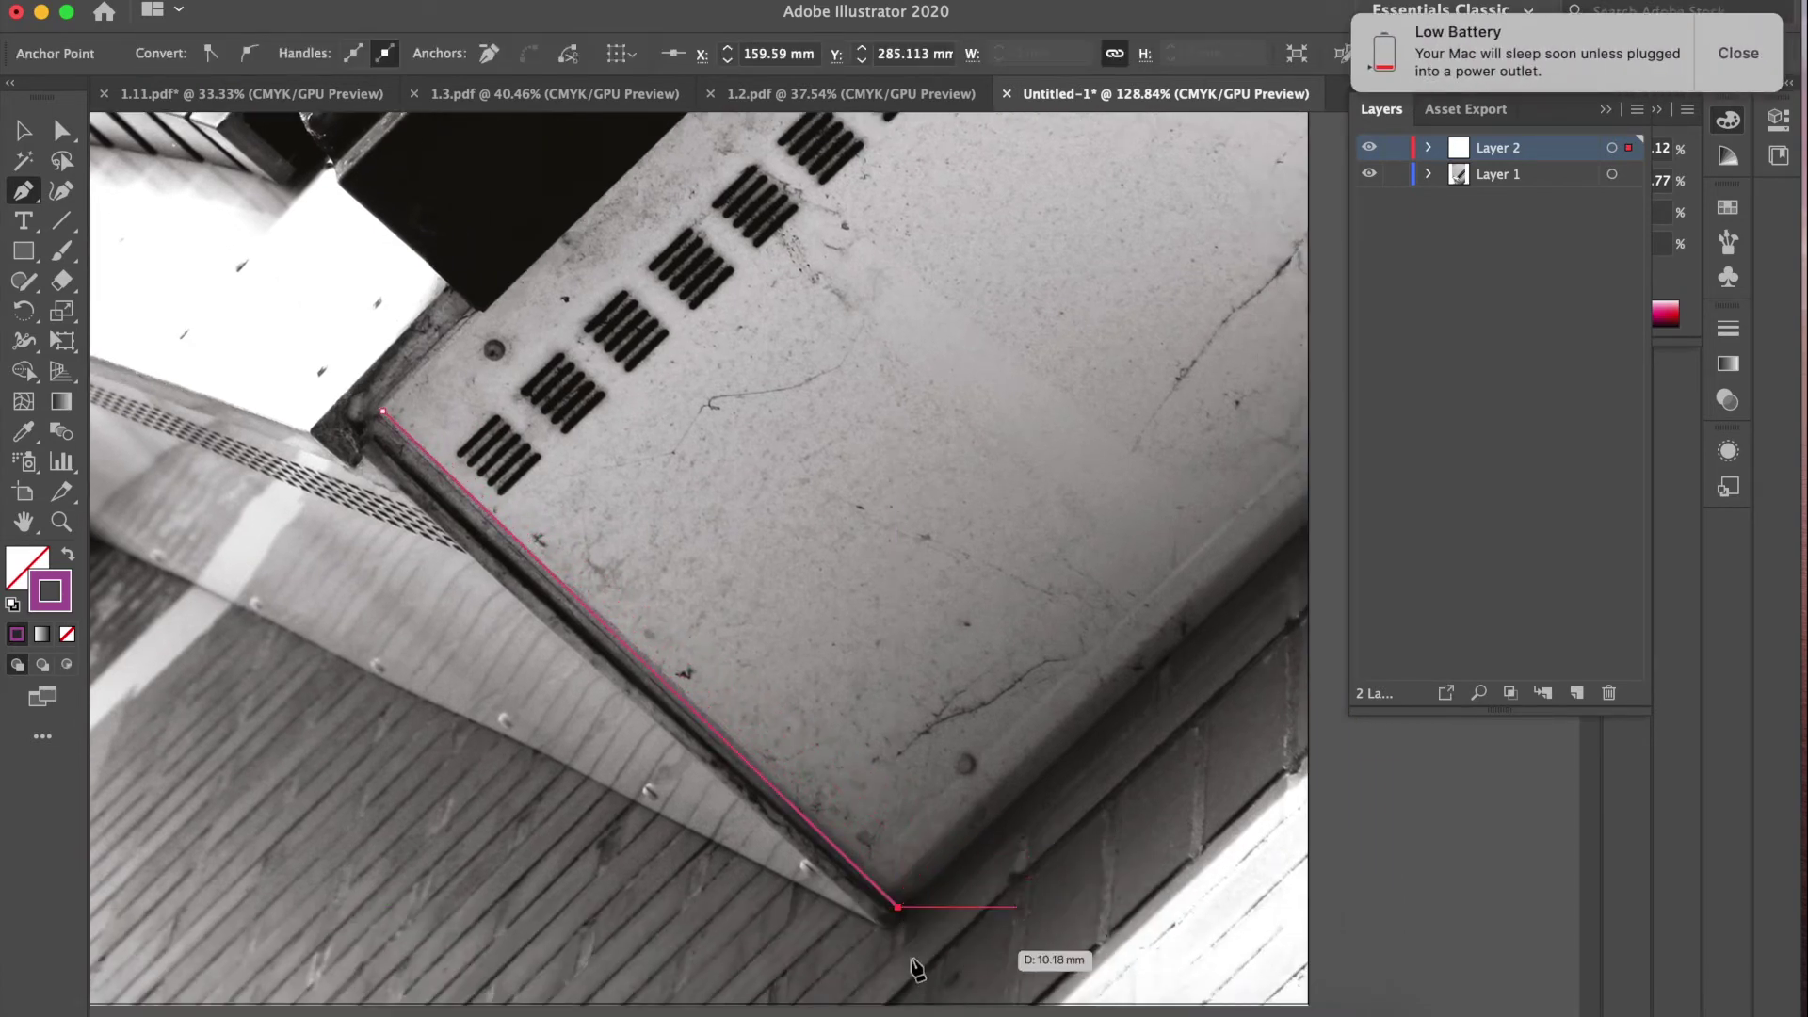
Step: Extend the path about 80 mm along the panel's lower edge to past the artboard's right edge, end it open, and deselect it
{"action": "scroll", "coordinate": [965, 793], "scroll_direction": "right", "scroll_amount": 5}
{"action": "scroll", "coordinate": [965, 792], "scroll_direction": "up", "scroll_amount": 3}
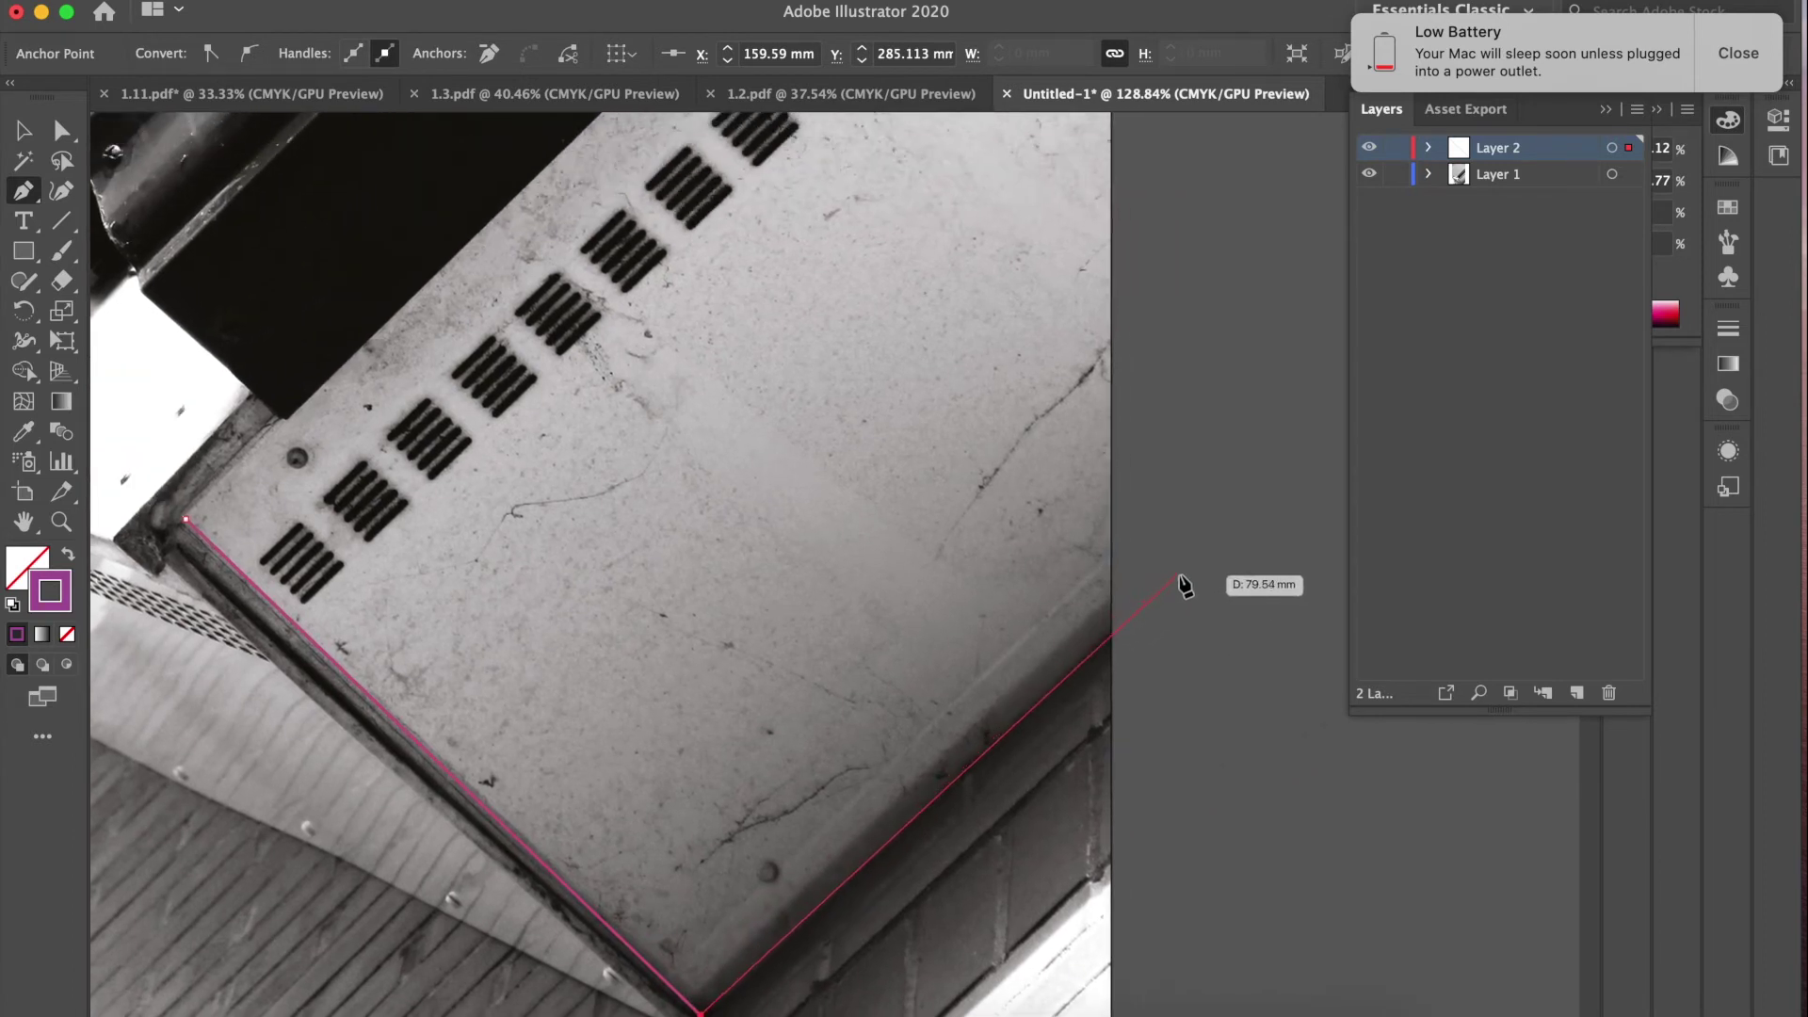
{"action": "left_click", "coordinate": [1178, 574]}
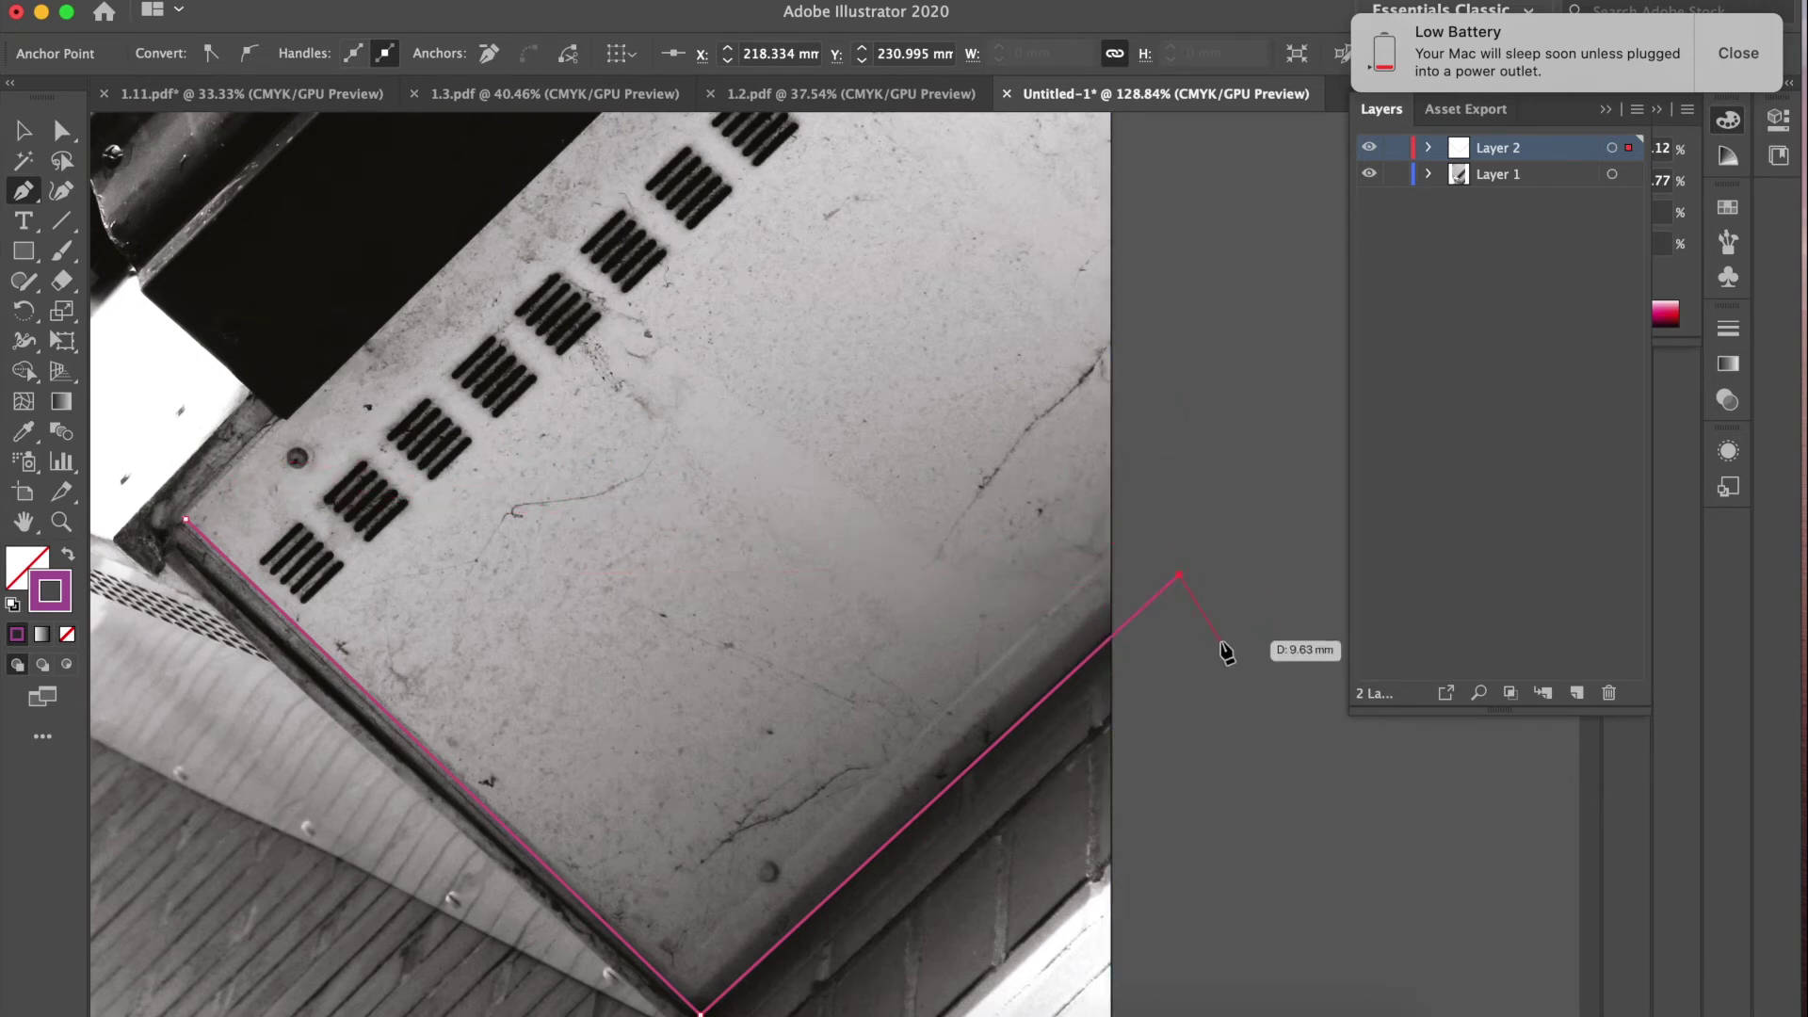
{"action": "key", "text": "v"}
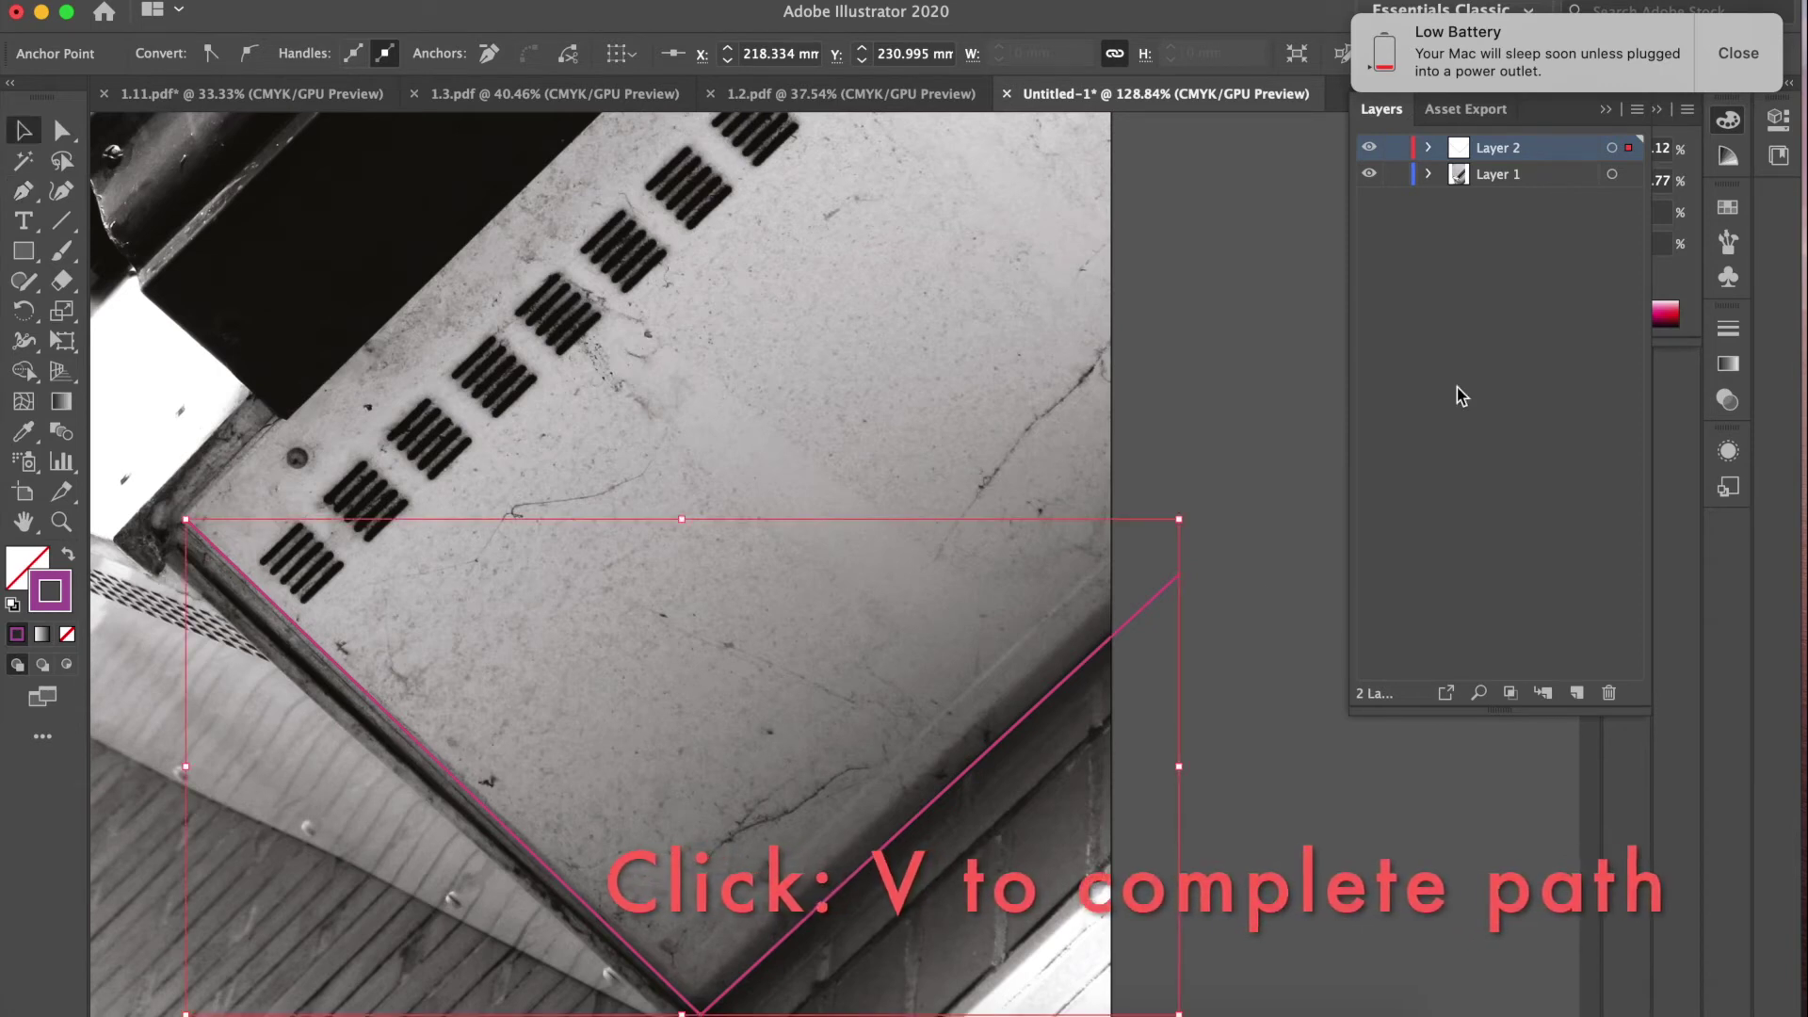
{"action": "scroll", "coordinate": [1207, 686], "scroll_direction": "left", "scroll_amount": 1}
{"action": "left_click", "coordinate": [1291, 456]}
Step: Extend the panel's path from its upper corner along the vented panel's upper edge past the artboard's right edge, leaving it open
{"action": "scroll", "coordinate": [794, 888], "scroll_direction": "down", "scroll_amount": 3}
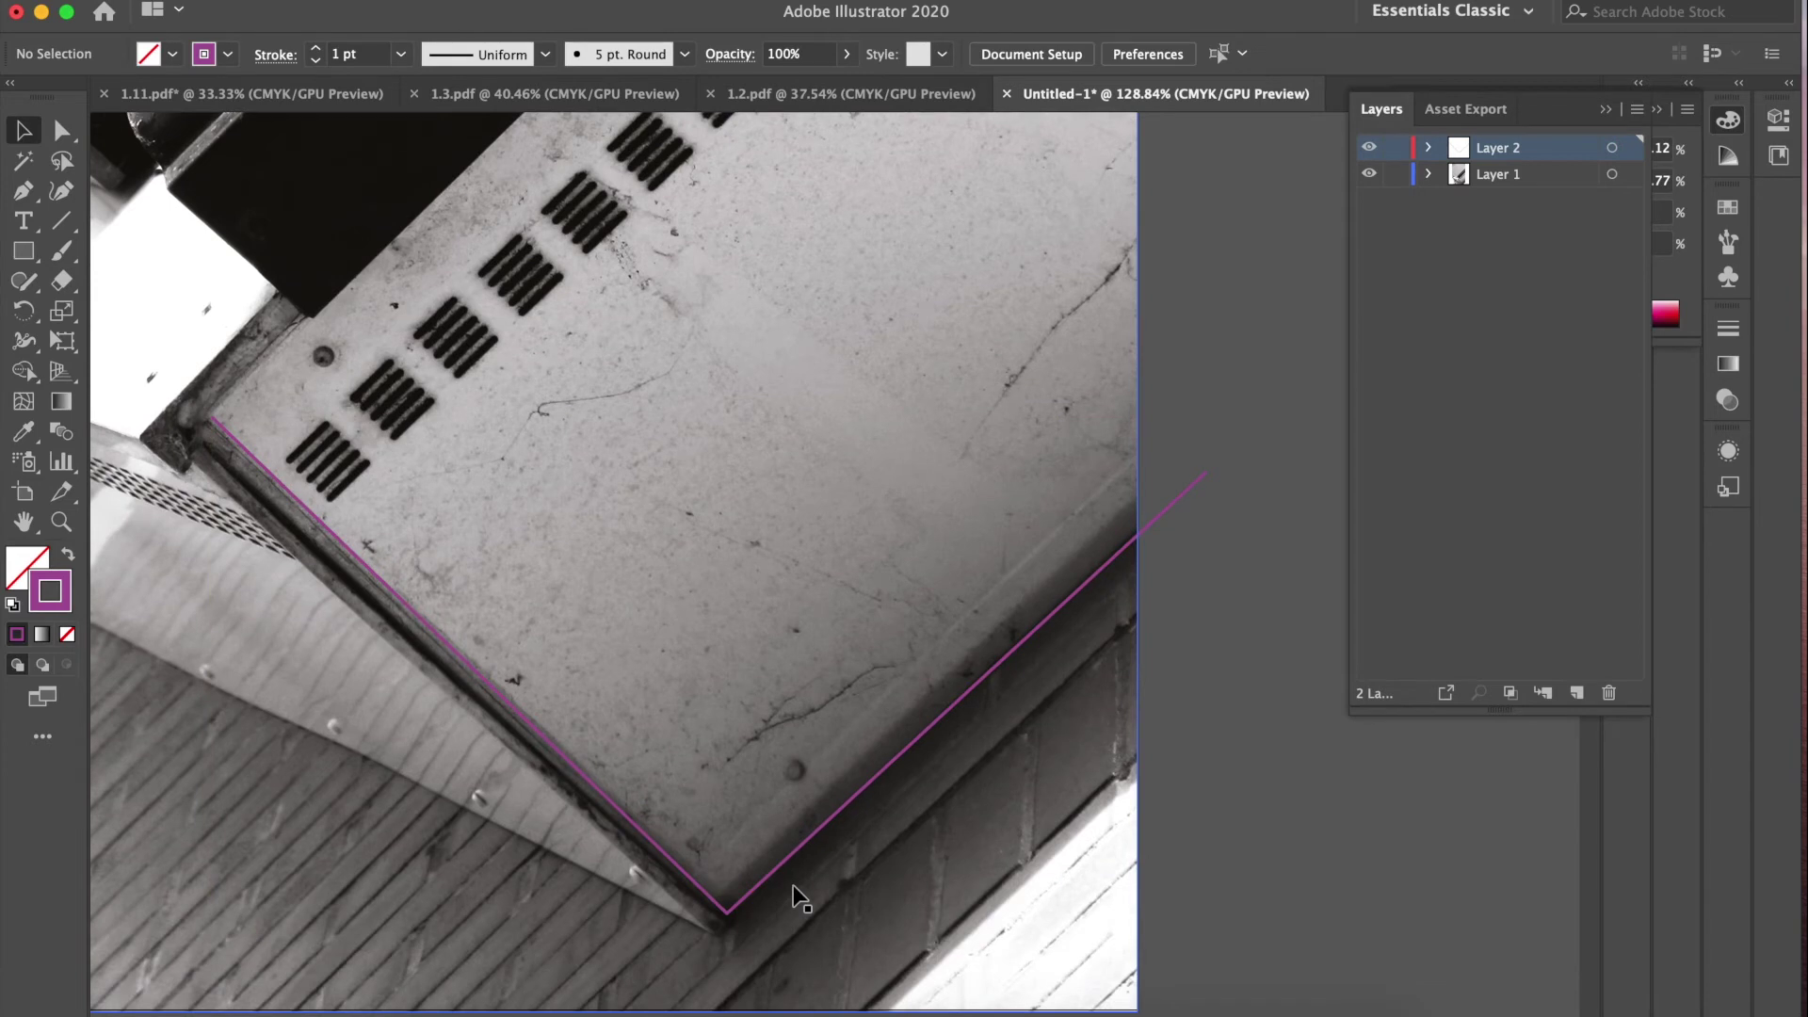
{"action": "scroll", "coordinate": [794, 898], "scroll_direction": "down", "scroll_amount": 1}
{"action": "scroll", "coordinate": [794, 897], "scroll_direction": "right", "scroll_amount": 1}
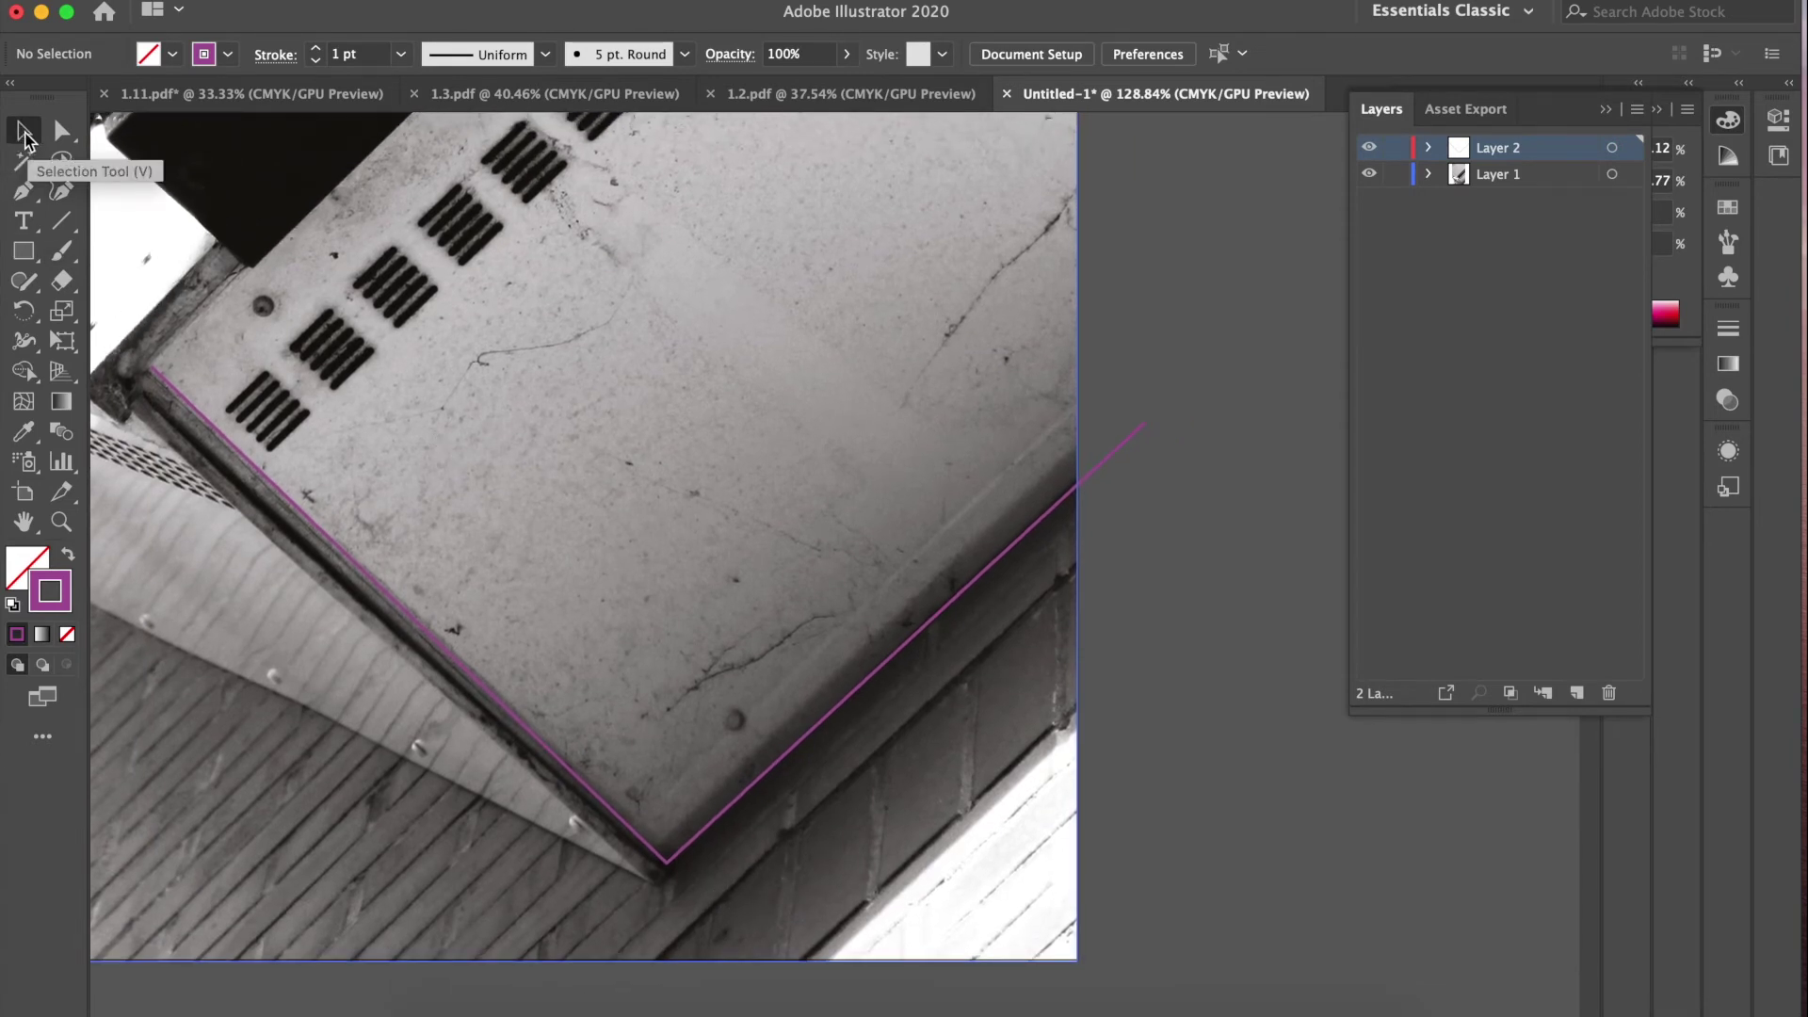
{"action": "scroll", "coordinate": [192, 342], "scroll_direction": "up", "scroll_amount": 3}
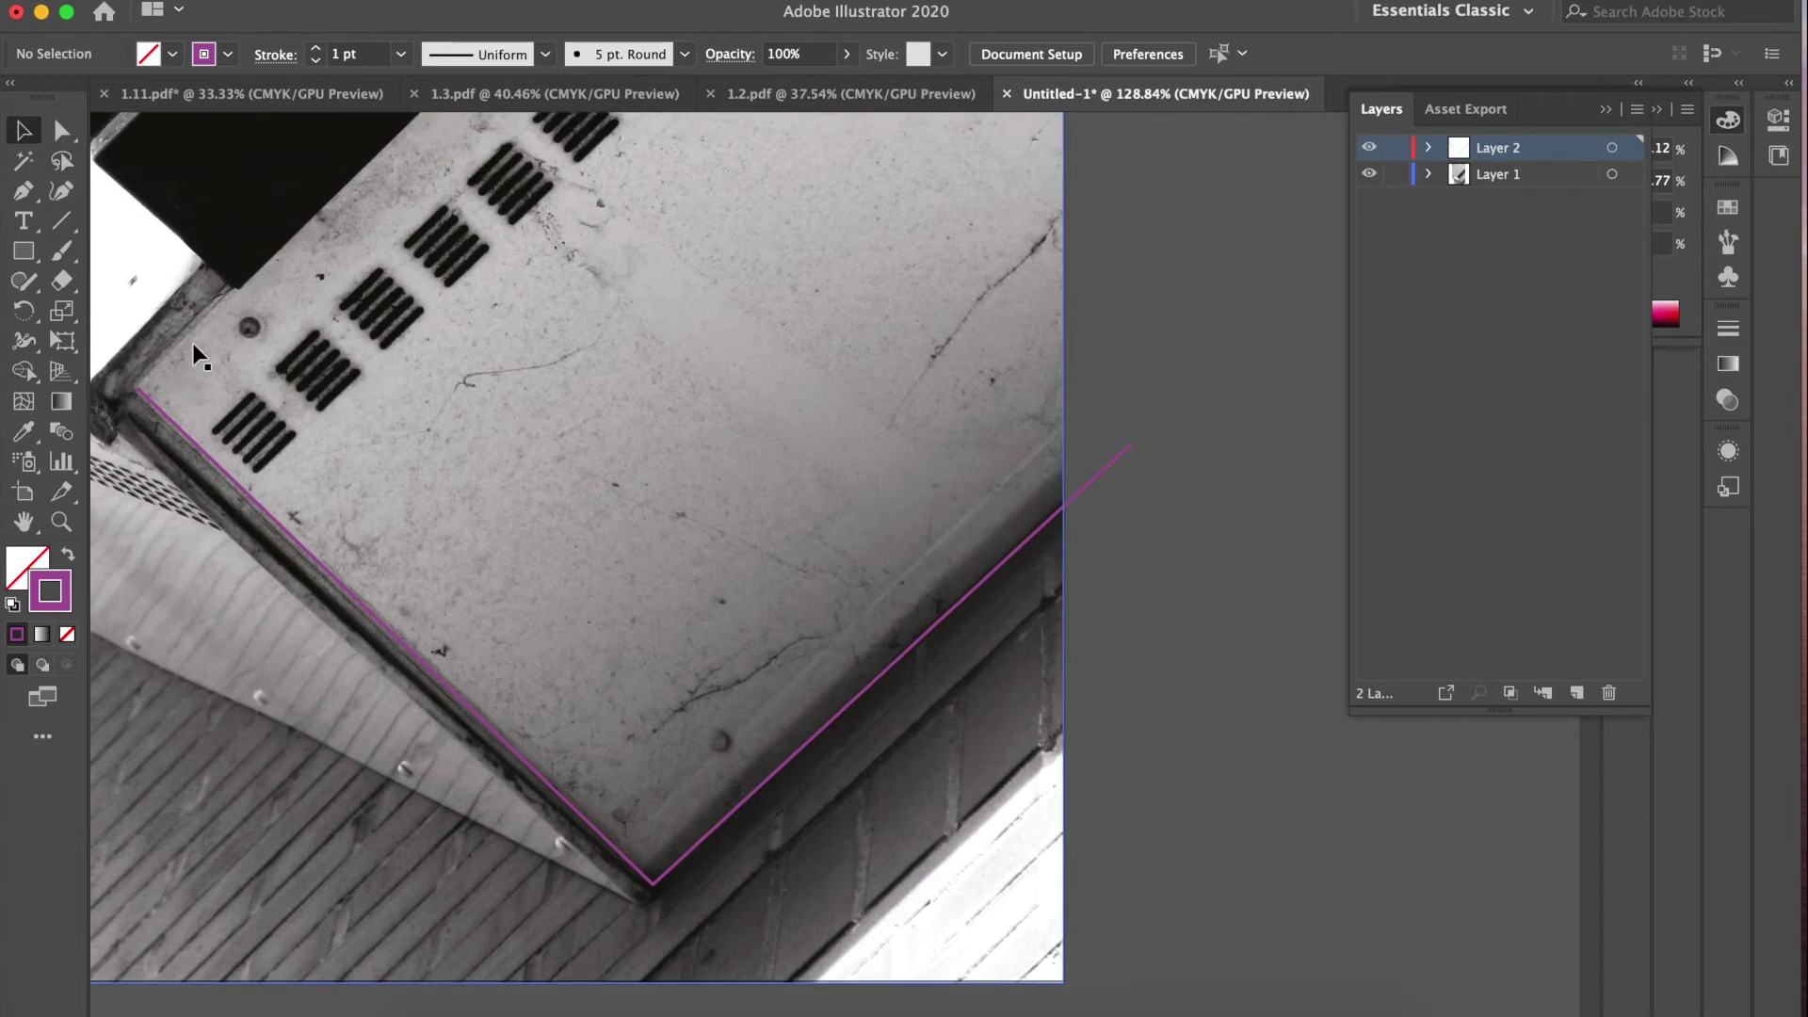
{"action": "scroll", "coordinate": [192, 343], "scroll_direction": "left", "scroll_amount": 1}
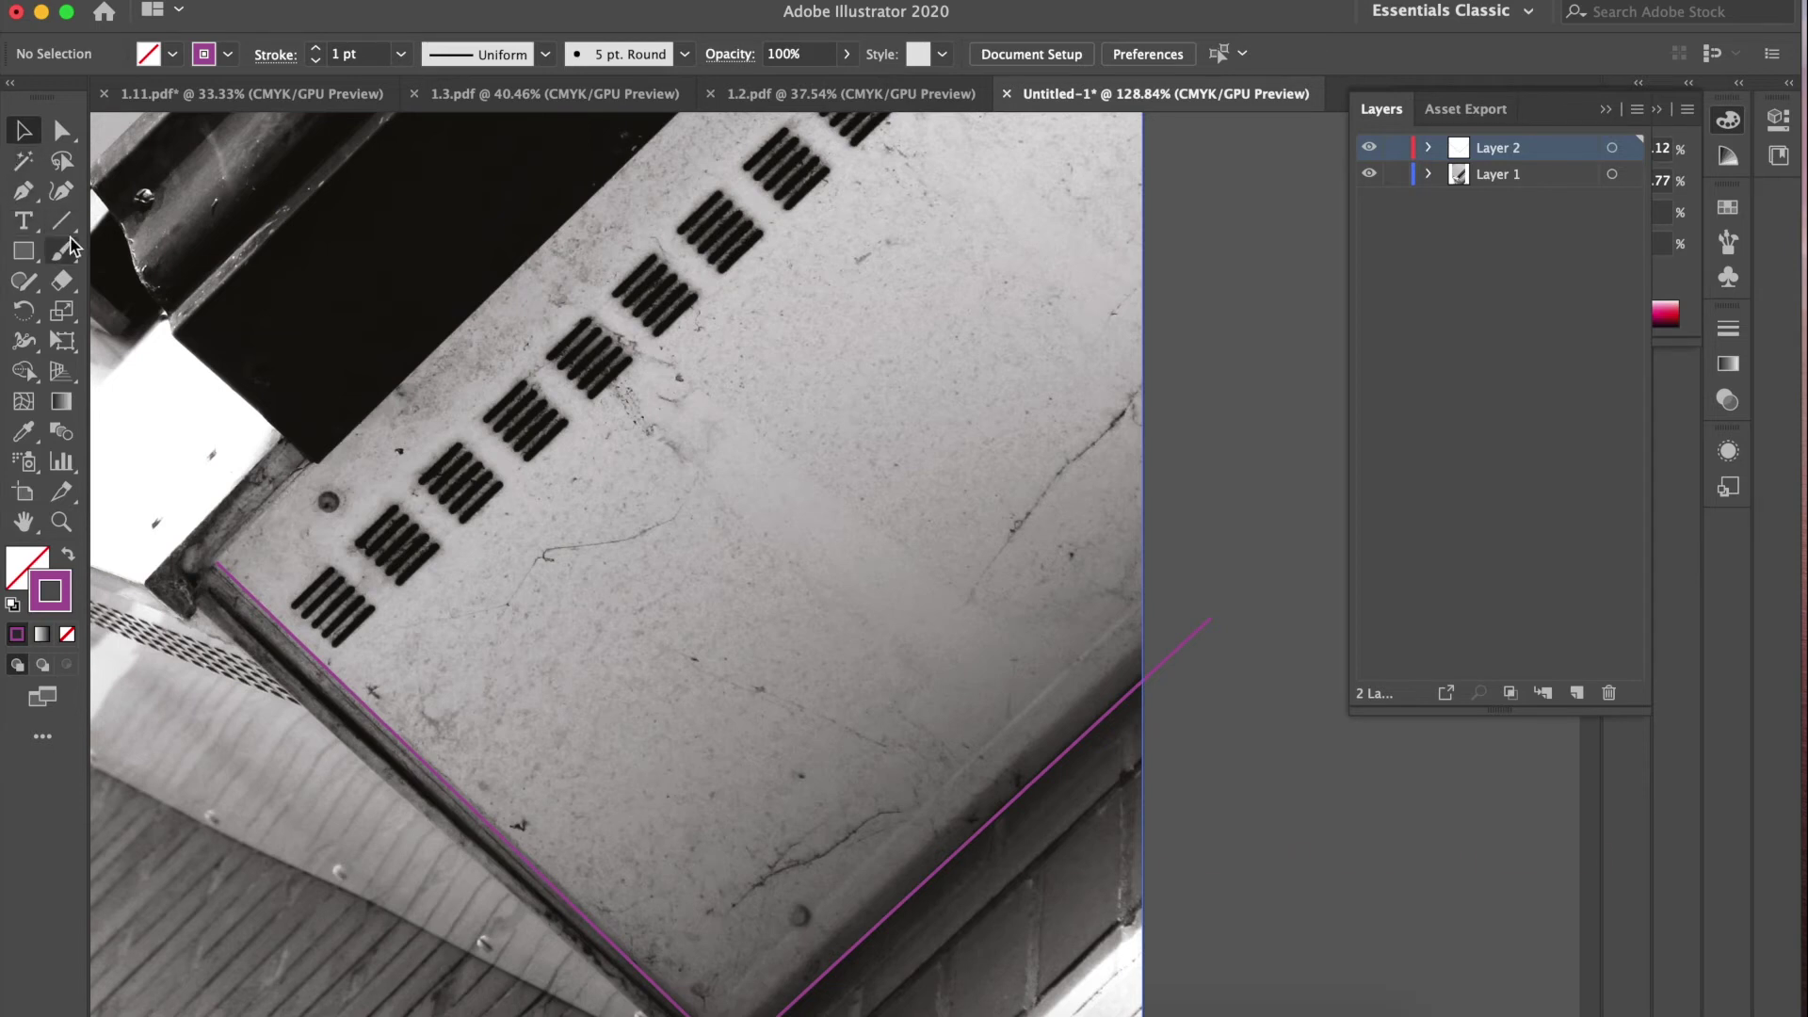
{"action": "key", "text": "p"}
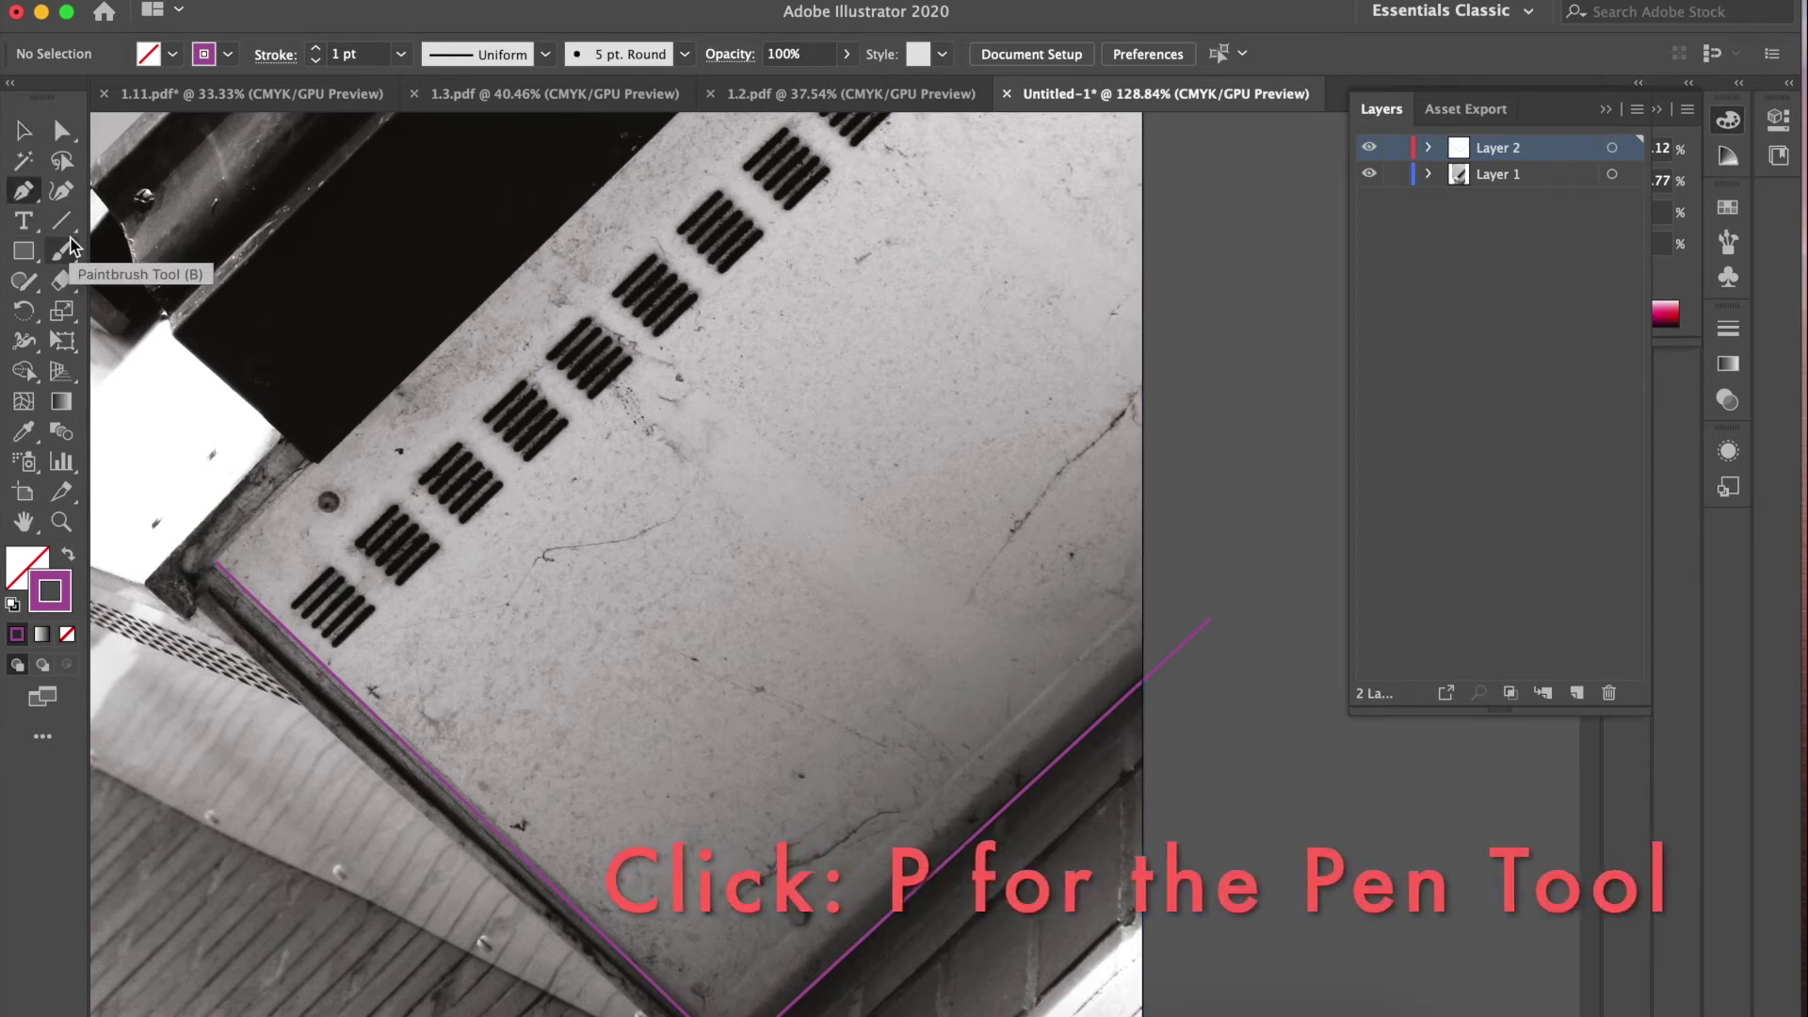
{"action": "left_click", "coordinate": [220, 564]}
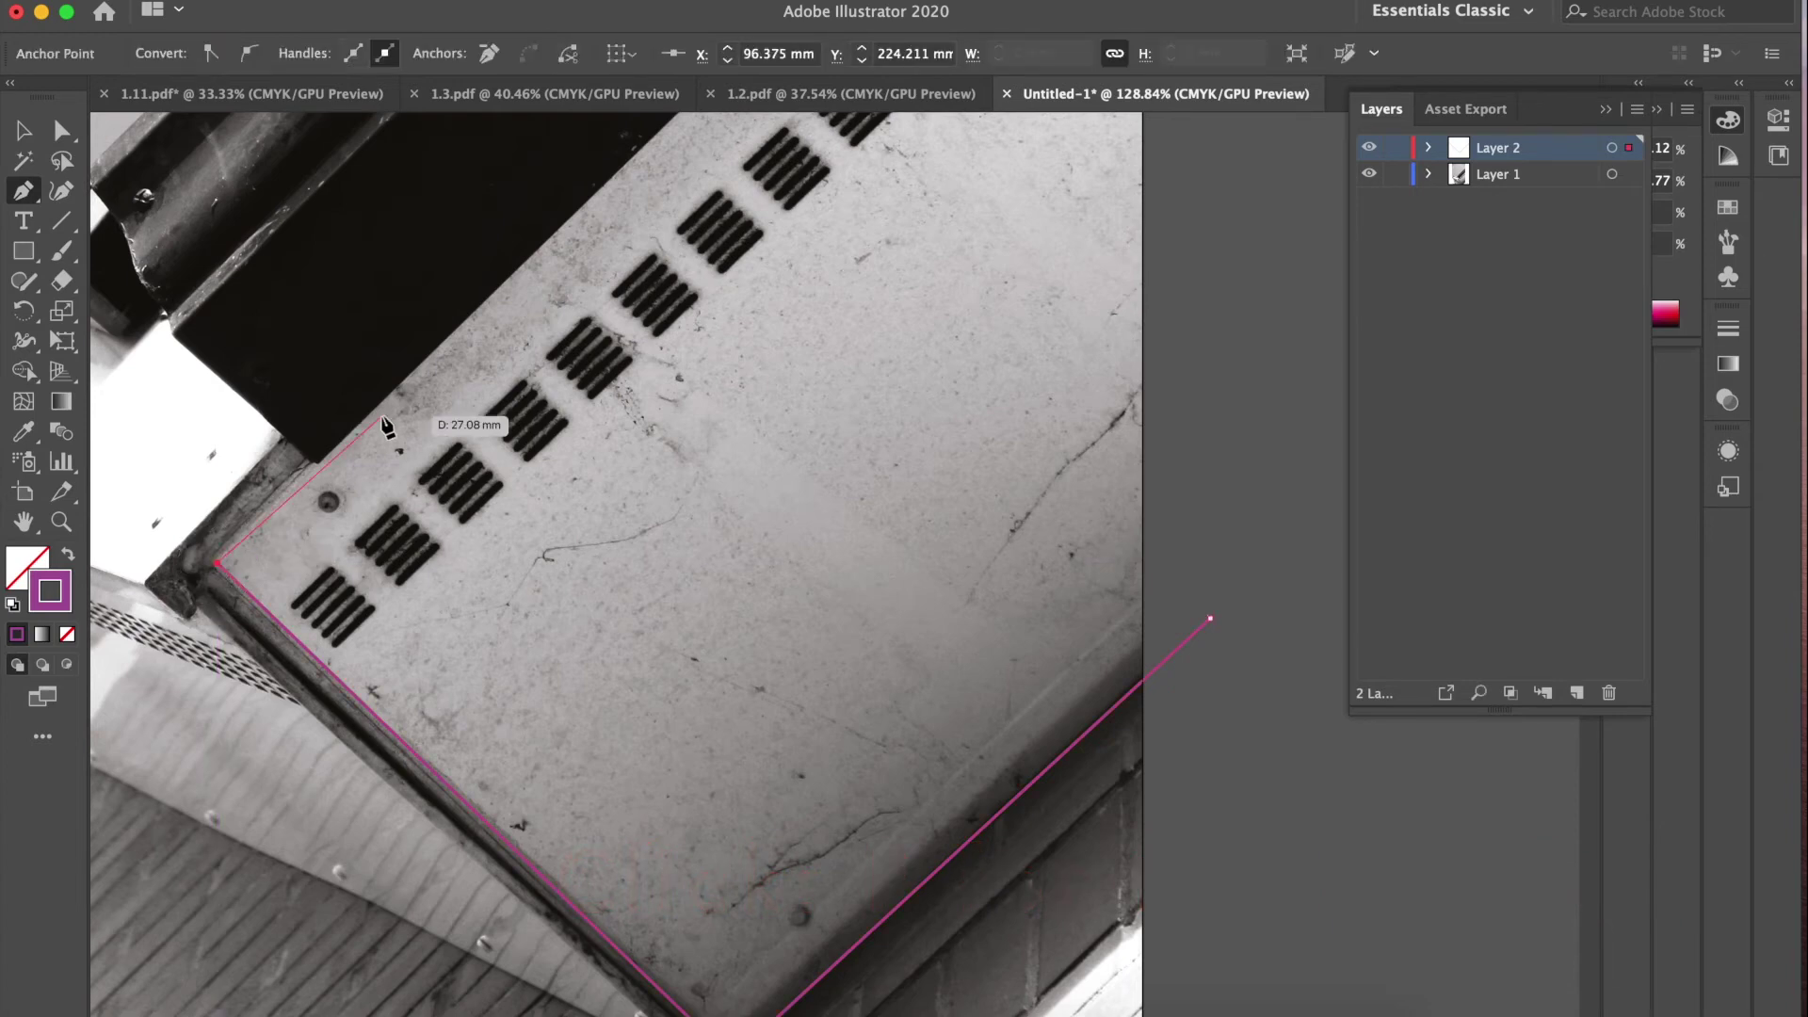
{"action": "scroll", "coordinate": [386, 426], "scroll_direction": "up", "scroll_amount": 10}
{"action": "scroll", "coordinate": [386, 426], "scroll_direction": "right", "scroll_amount": 8}
{"action": "scroll", "coordinate": [386, 425], "scroll_direction": "up", "scroll_amount": 5}
{"action": "scroll", "coordinate": [386, 425], "scroll_direction": "right", "scroll_amount": 3}
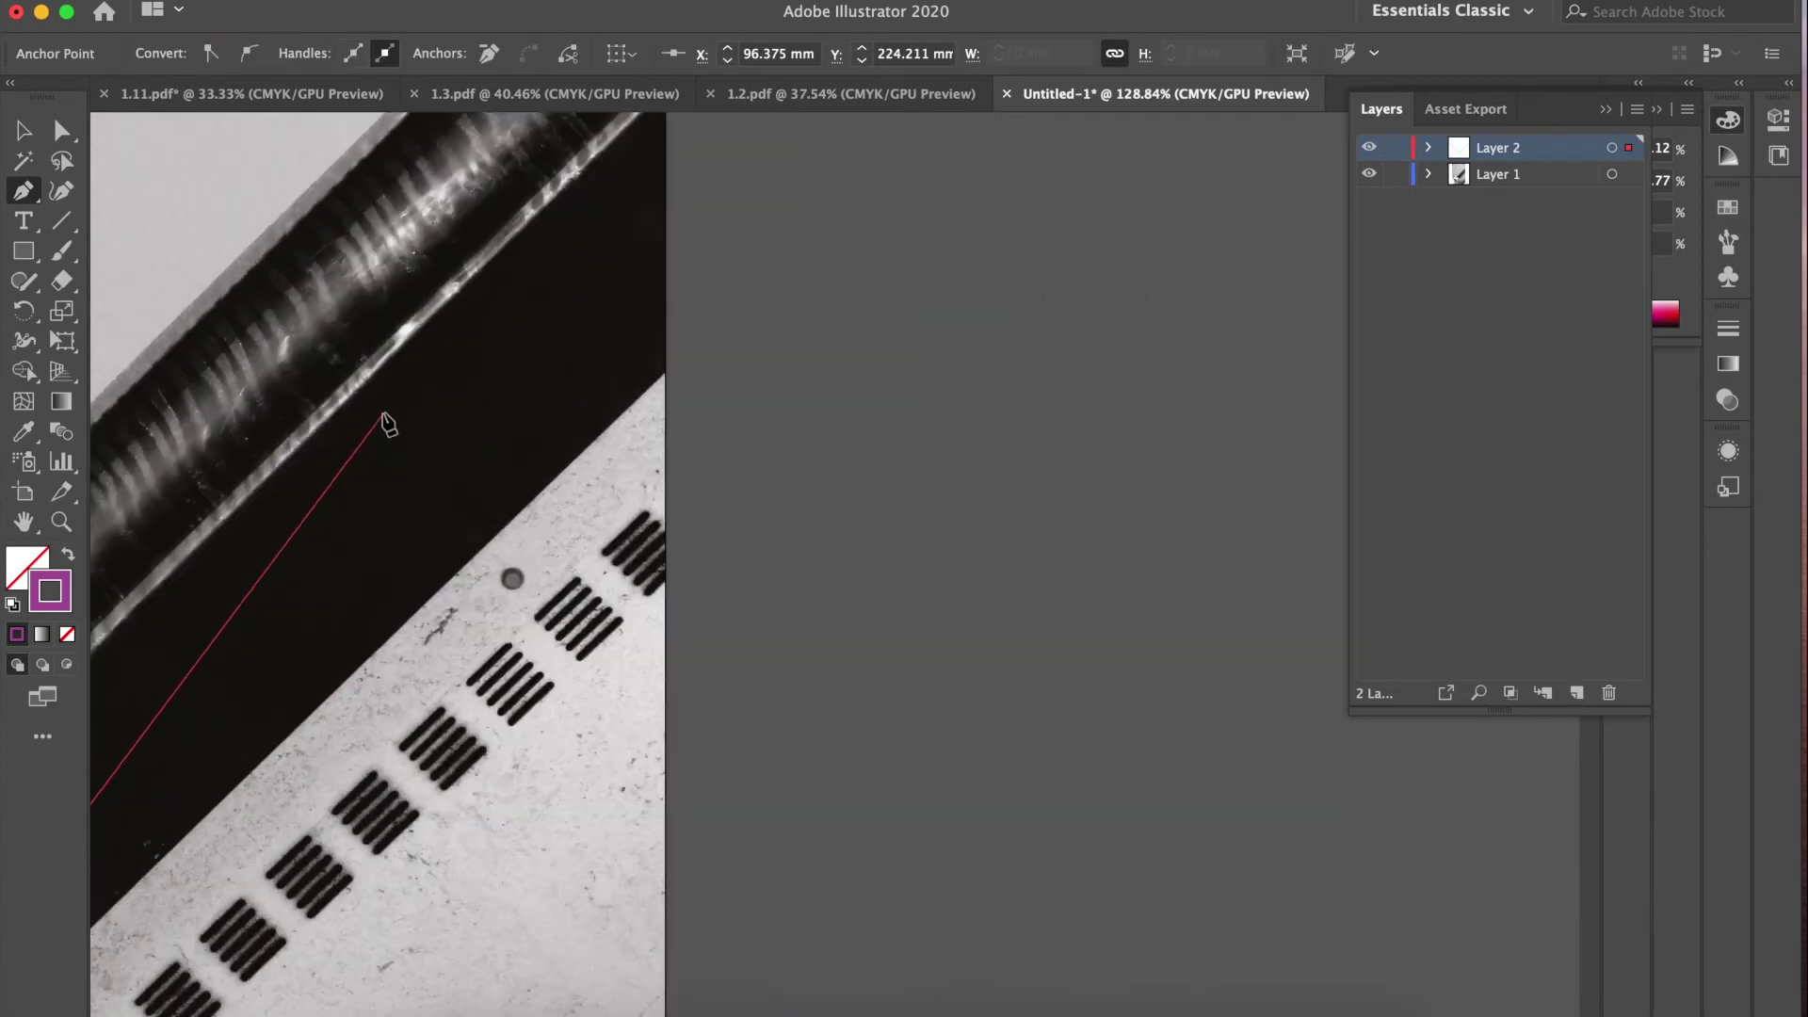
{"action": "left_click", "coordinate": [730, 314]}
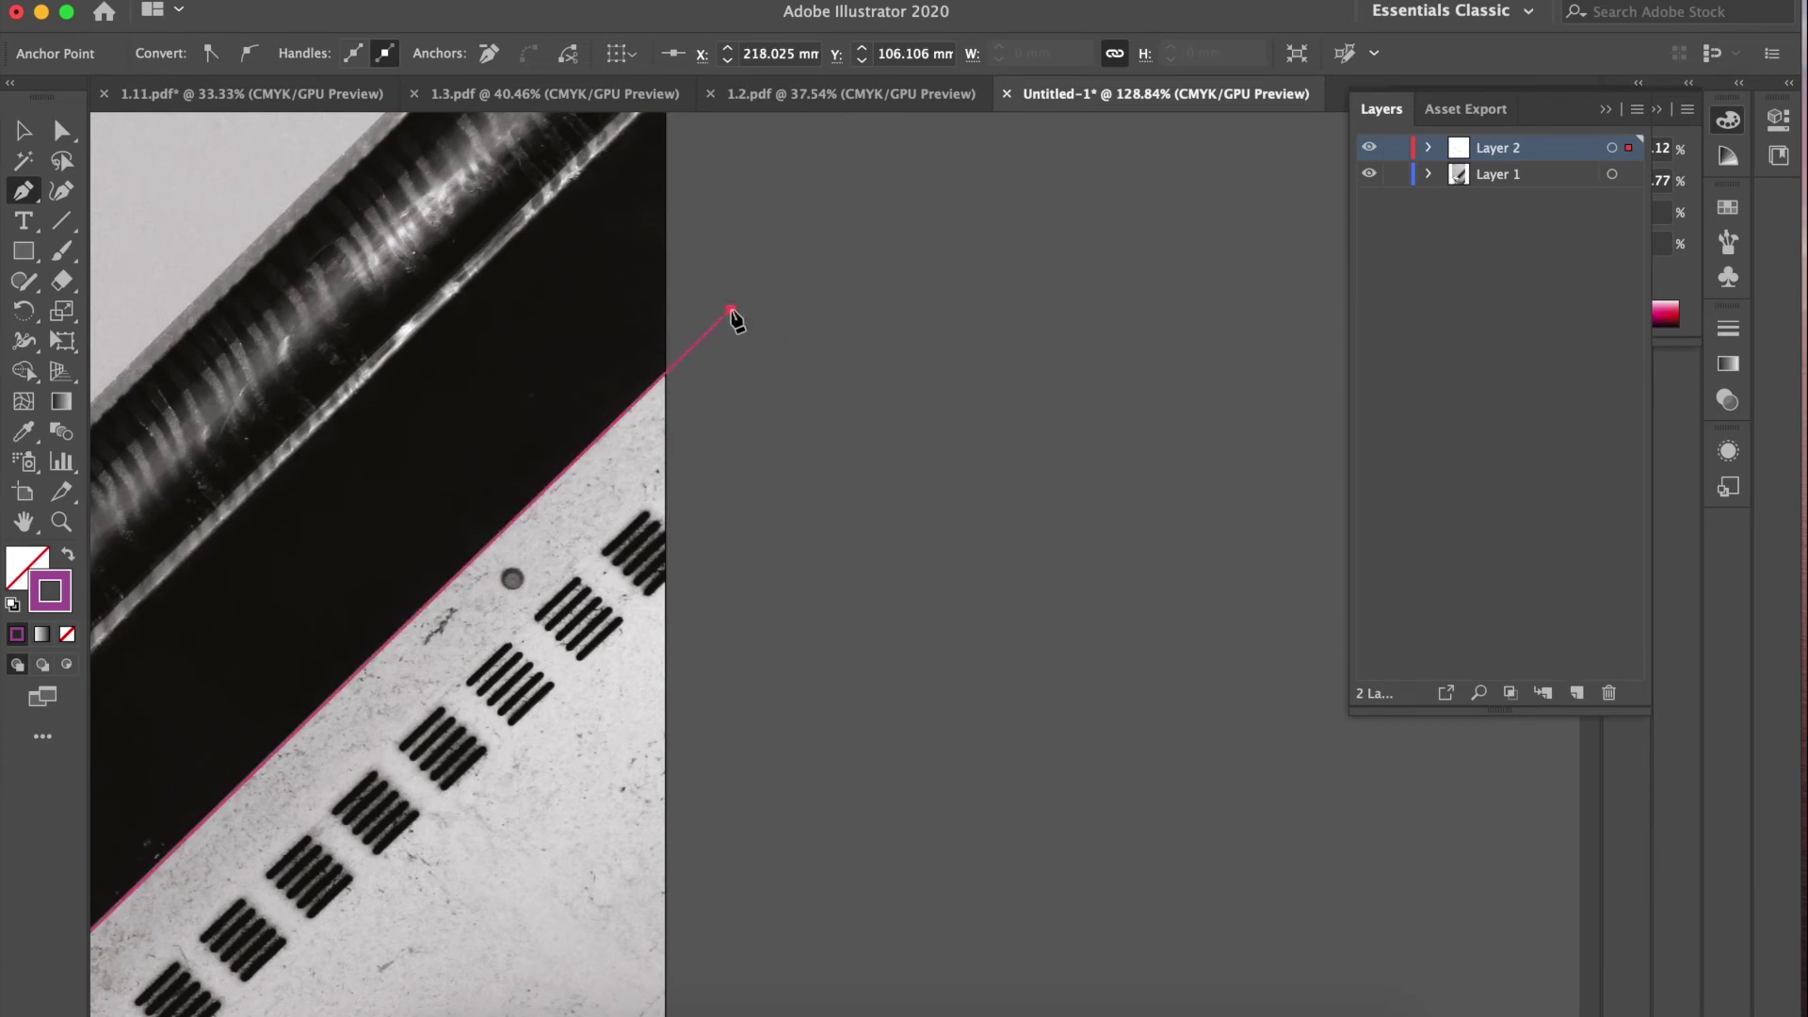
{"action": "scroll", "coordinate": [736, 320], "scroll_direction": "down", "scroll_amount": 5}
{"action": "scroll", "coordinate": [736, 320], "scroll_direction": "left", "scroll_amount": 5}
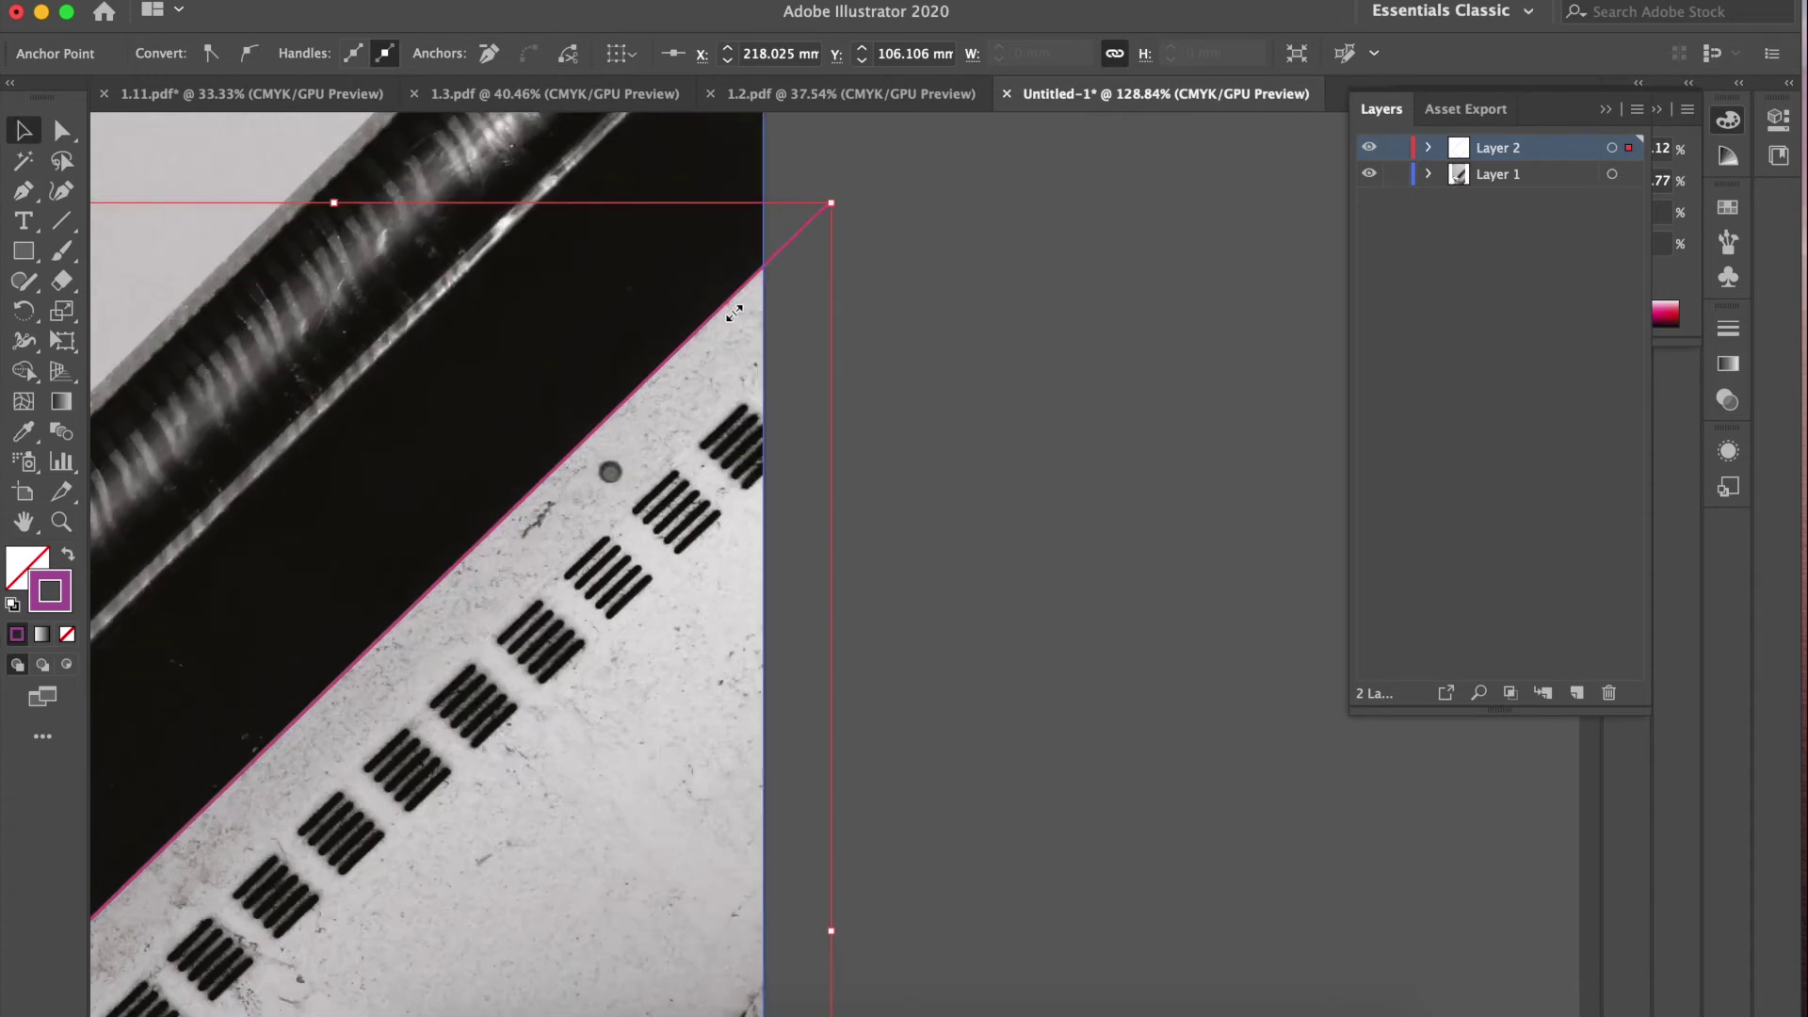
Step: Draw an open straight-segment path around the small dark corner piece beside the vented panel, ending at the black beam's lower corner
{"action": "scroll", "coordinate": [704, 492], "scroll_direction": "up", "scroll_amount": 10}
{"action": "scroll", "coordinate": [705, 491], "scroll_direction": "left", "scroll_amount": 5}
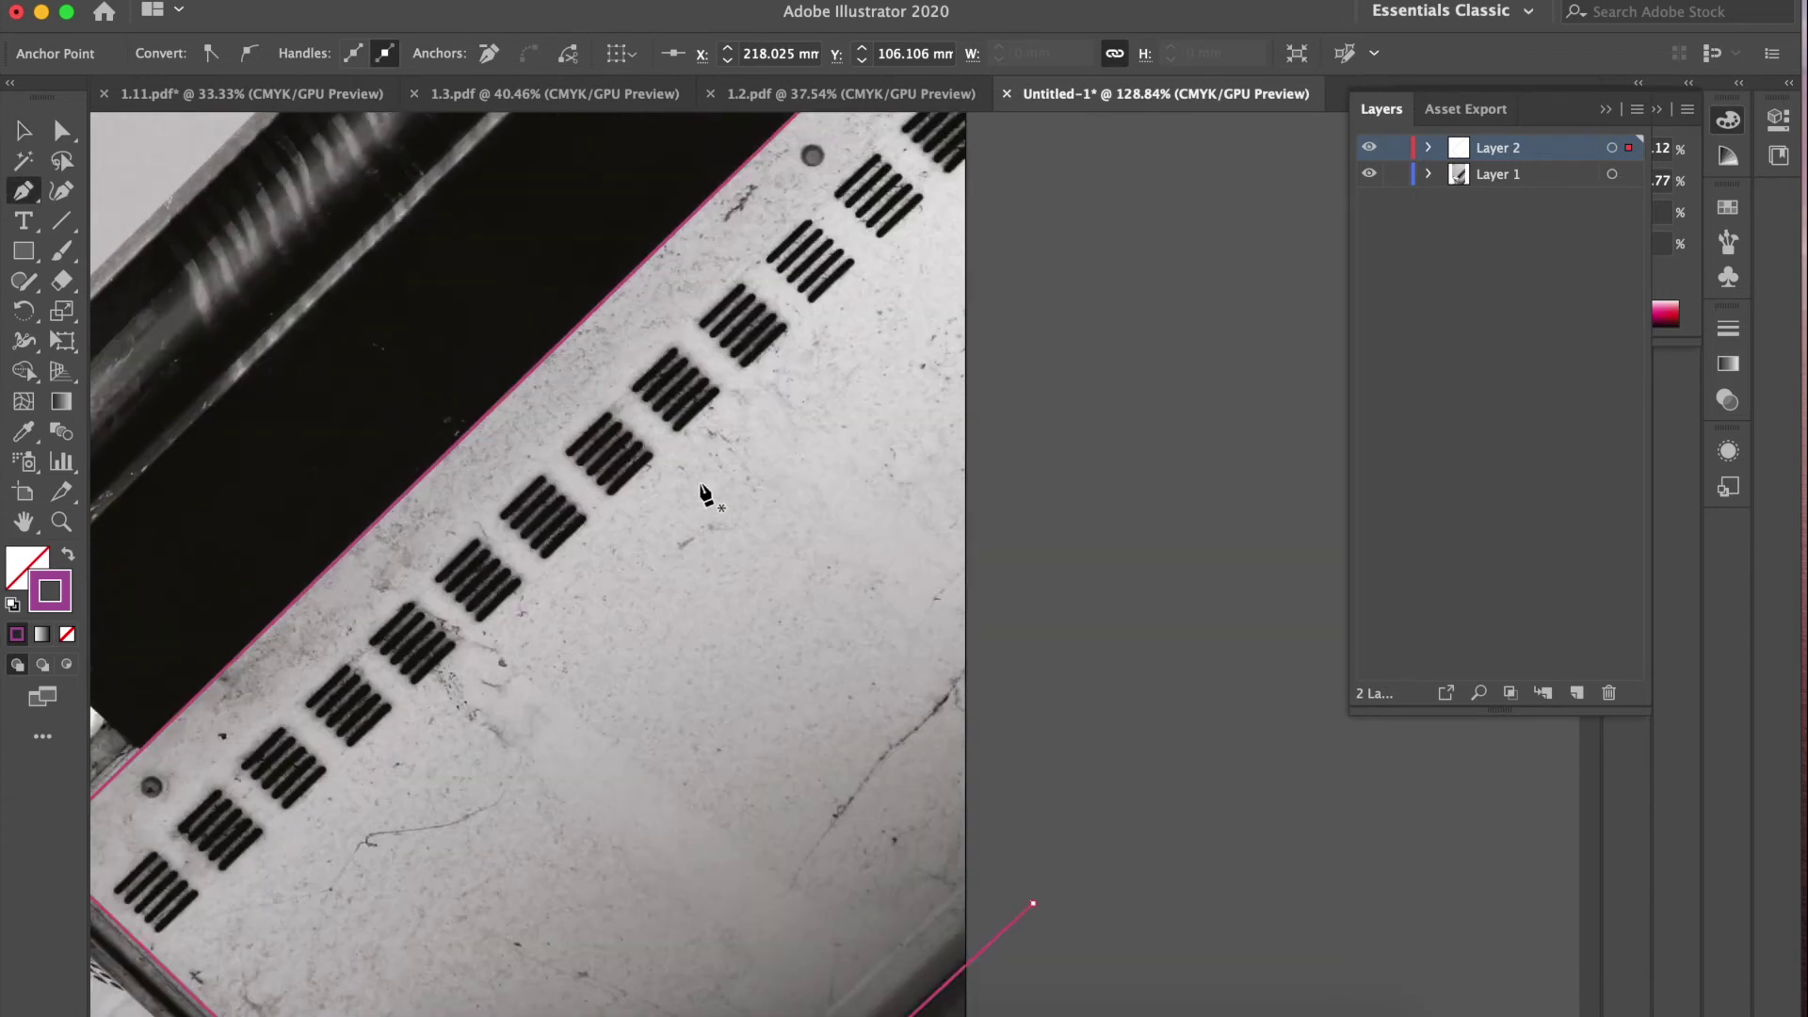
{"action": "scroll", "coordinate": [704, 492], "scroll_direction": "down", "scroll_amount": 6}
{"action": "scroll", "coordinate": [704, 492], "scroll_direction": "left", "scroll_amount": 3}
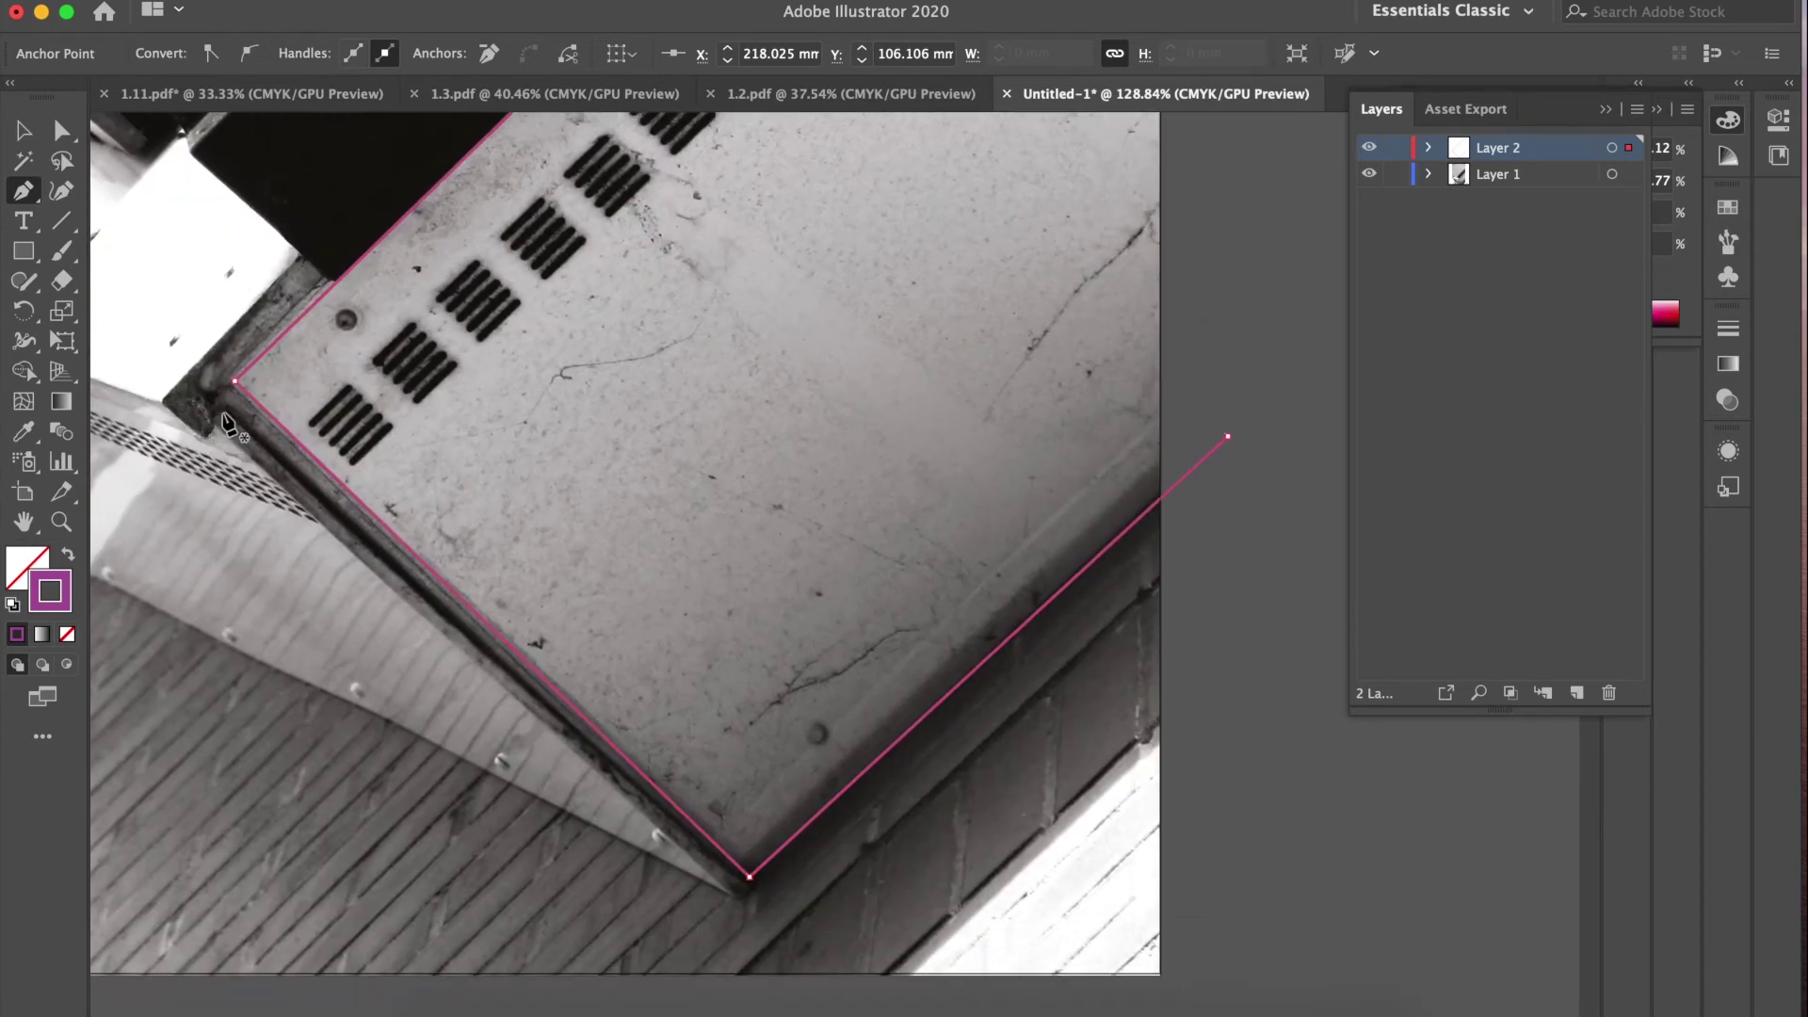
{"action": "left_click_drag", "start_coordinate": [202, 440], "coordinate": [165, 400]}
{"action": "left_click_drag", "start_coordinate": [165, 398], "coordinate": [374, 287]}
{"action": "key", "text": "v"}
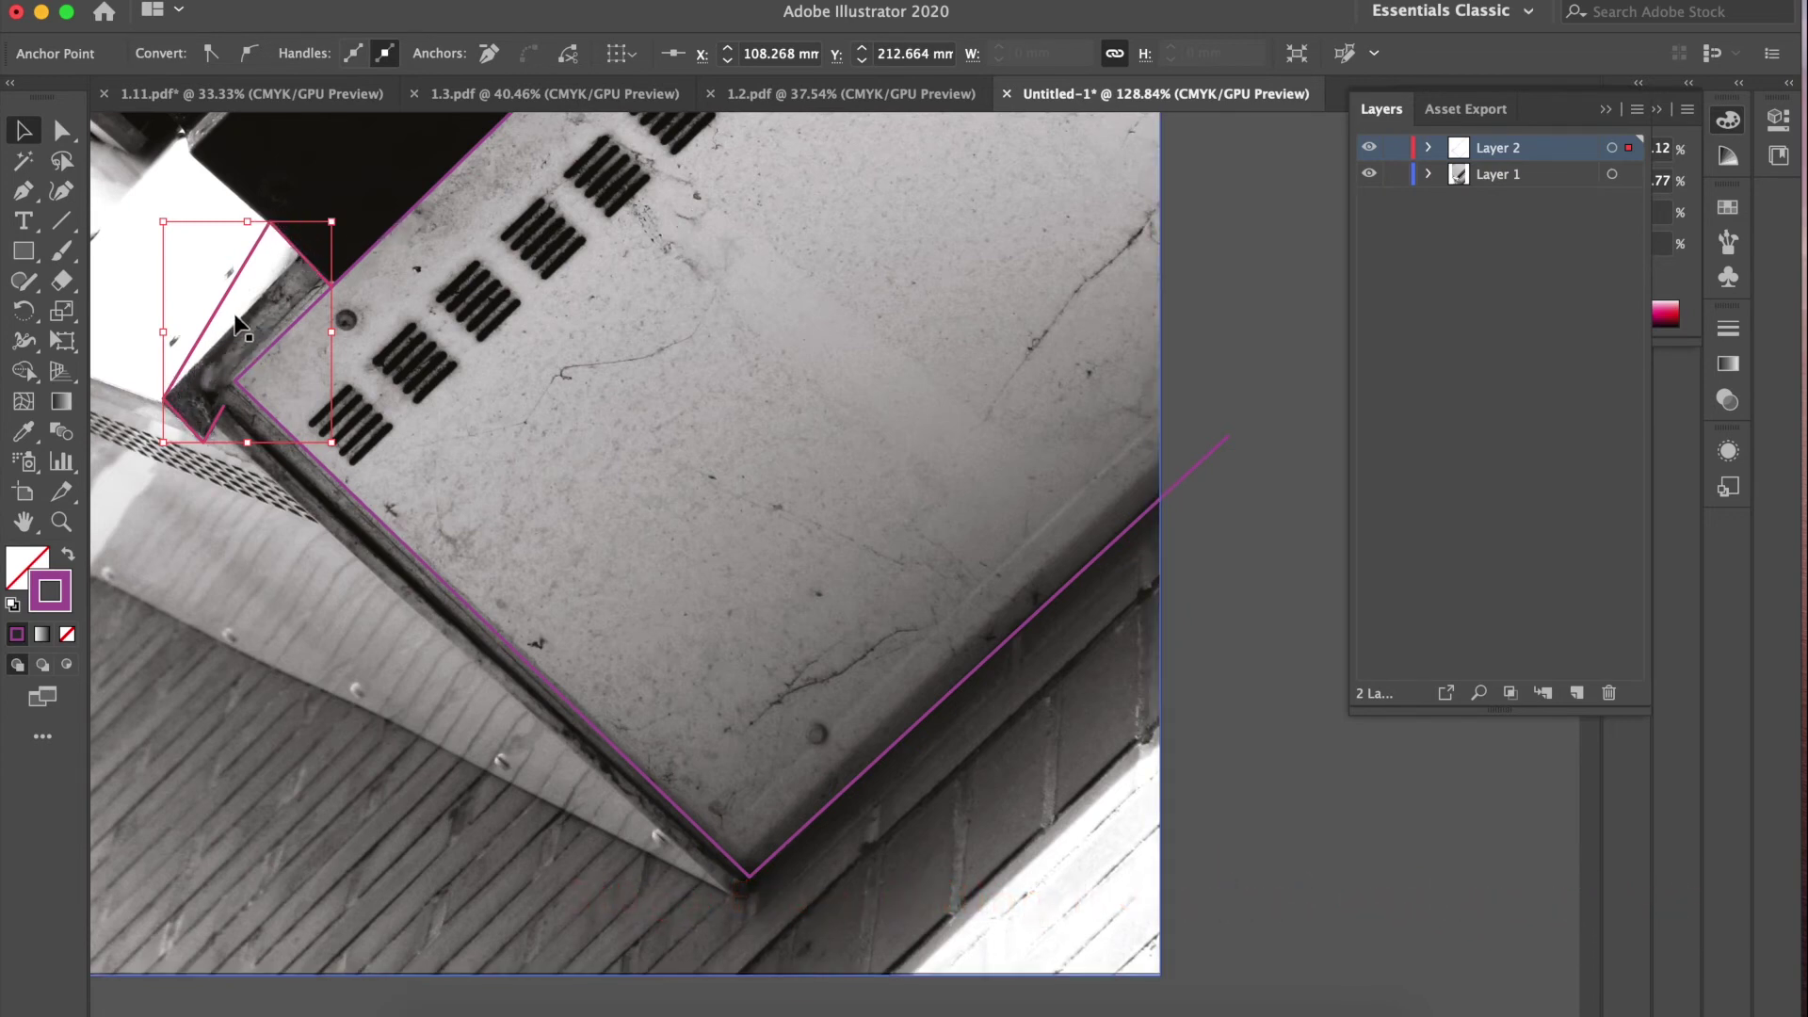
Step: Move the corner piece path's stray upper anchor onto the piece's actual corner, at about X 104.5 mm, Y 208.7 mm
{"action": "left_click", "coordinate": [167, 397]}
{"action": "left_click", "coordinate": [183, 491]}
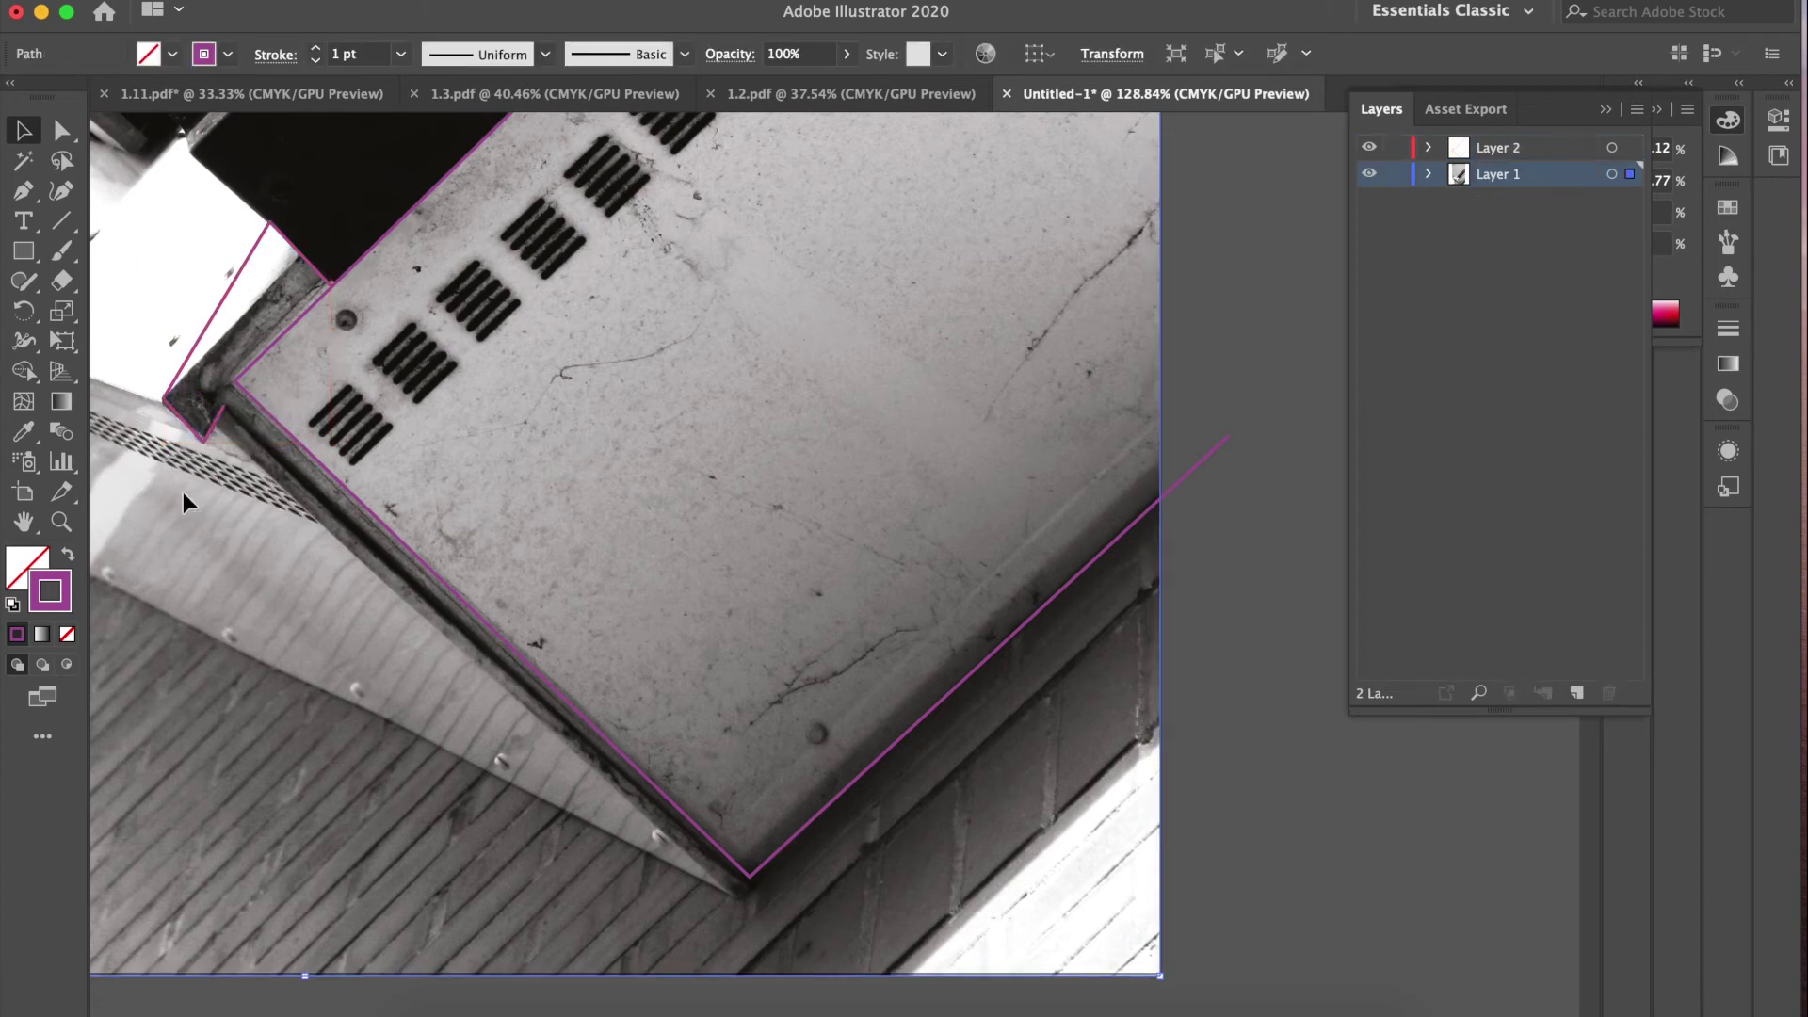
{"action": "left_click", "coordinate": [26, 139]}
{"action": "left_click", "coordinate": [250, 393]}
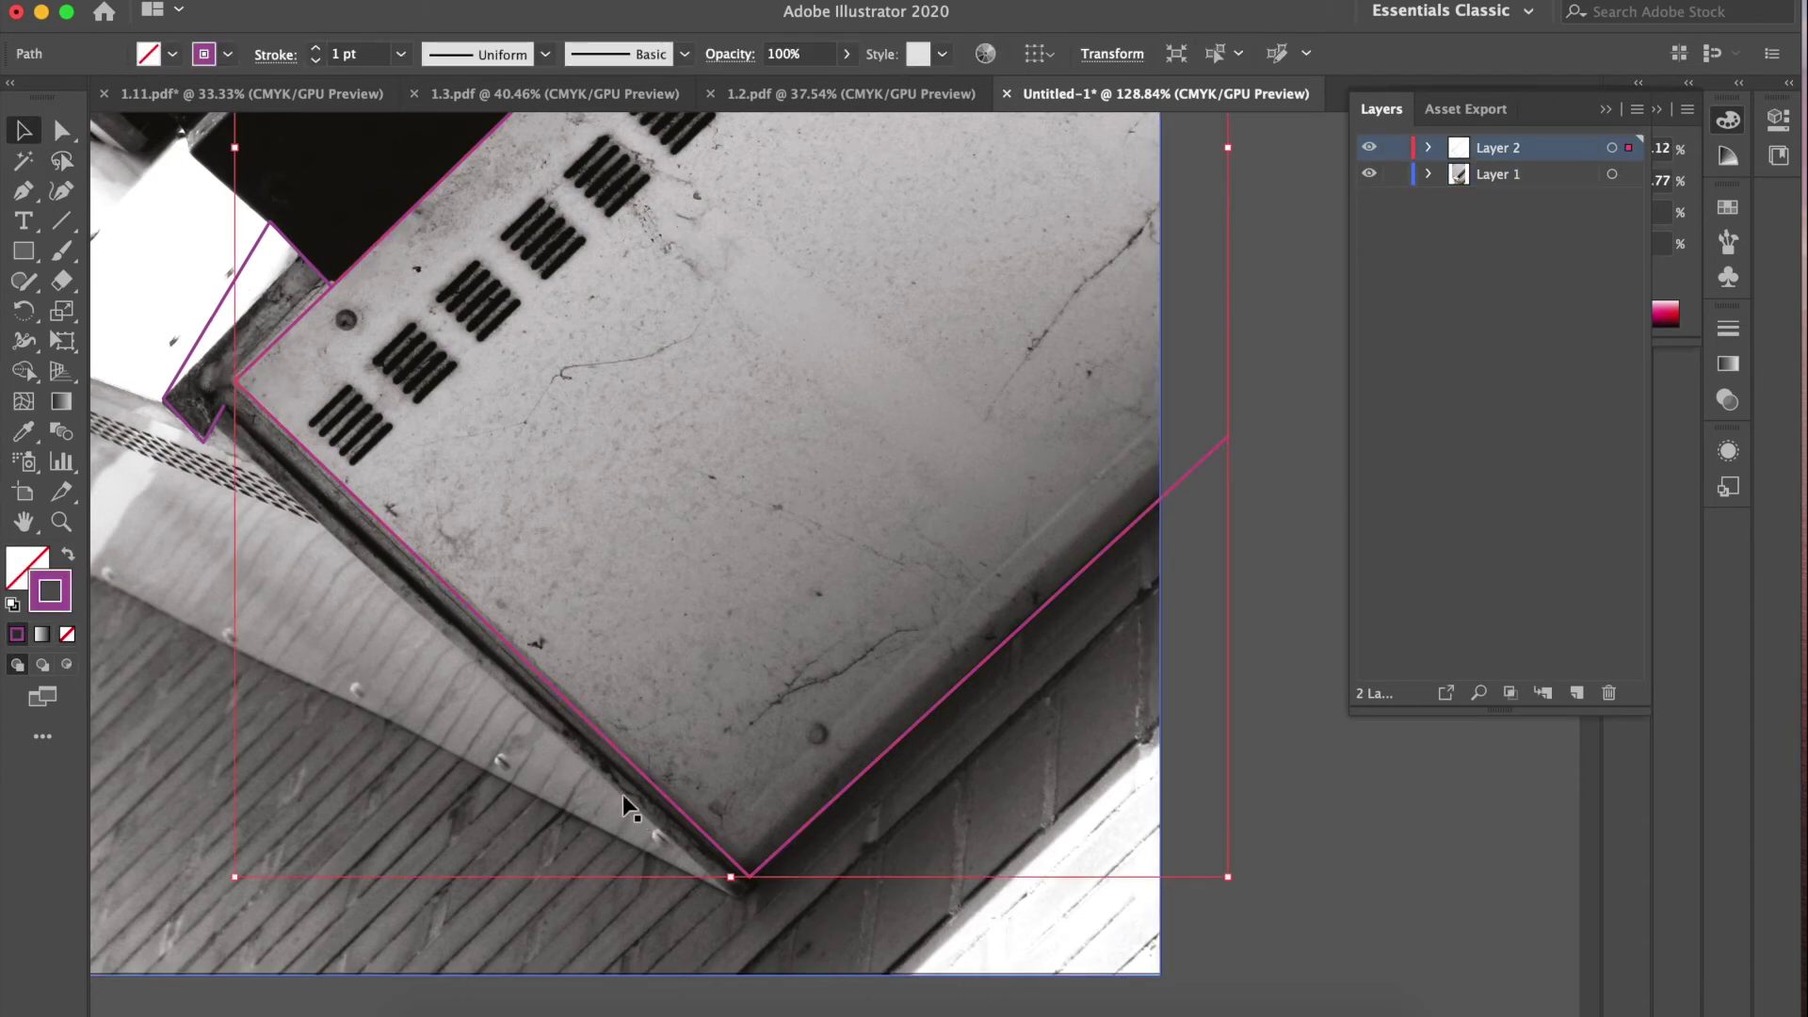
{"action": "key", "text": "a"}
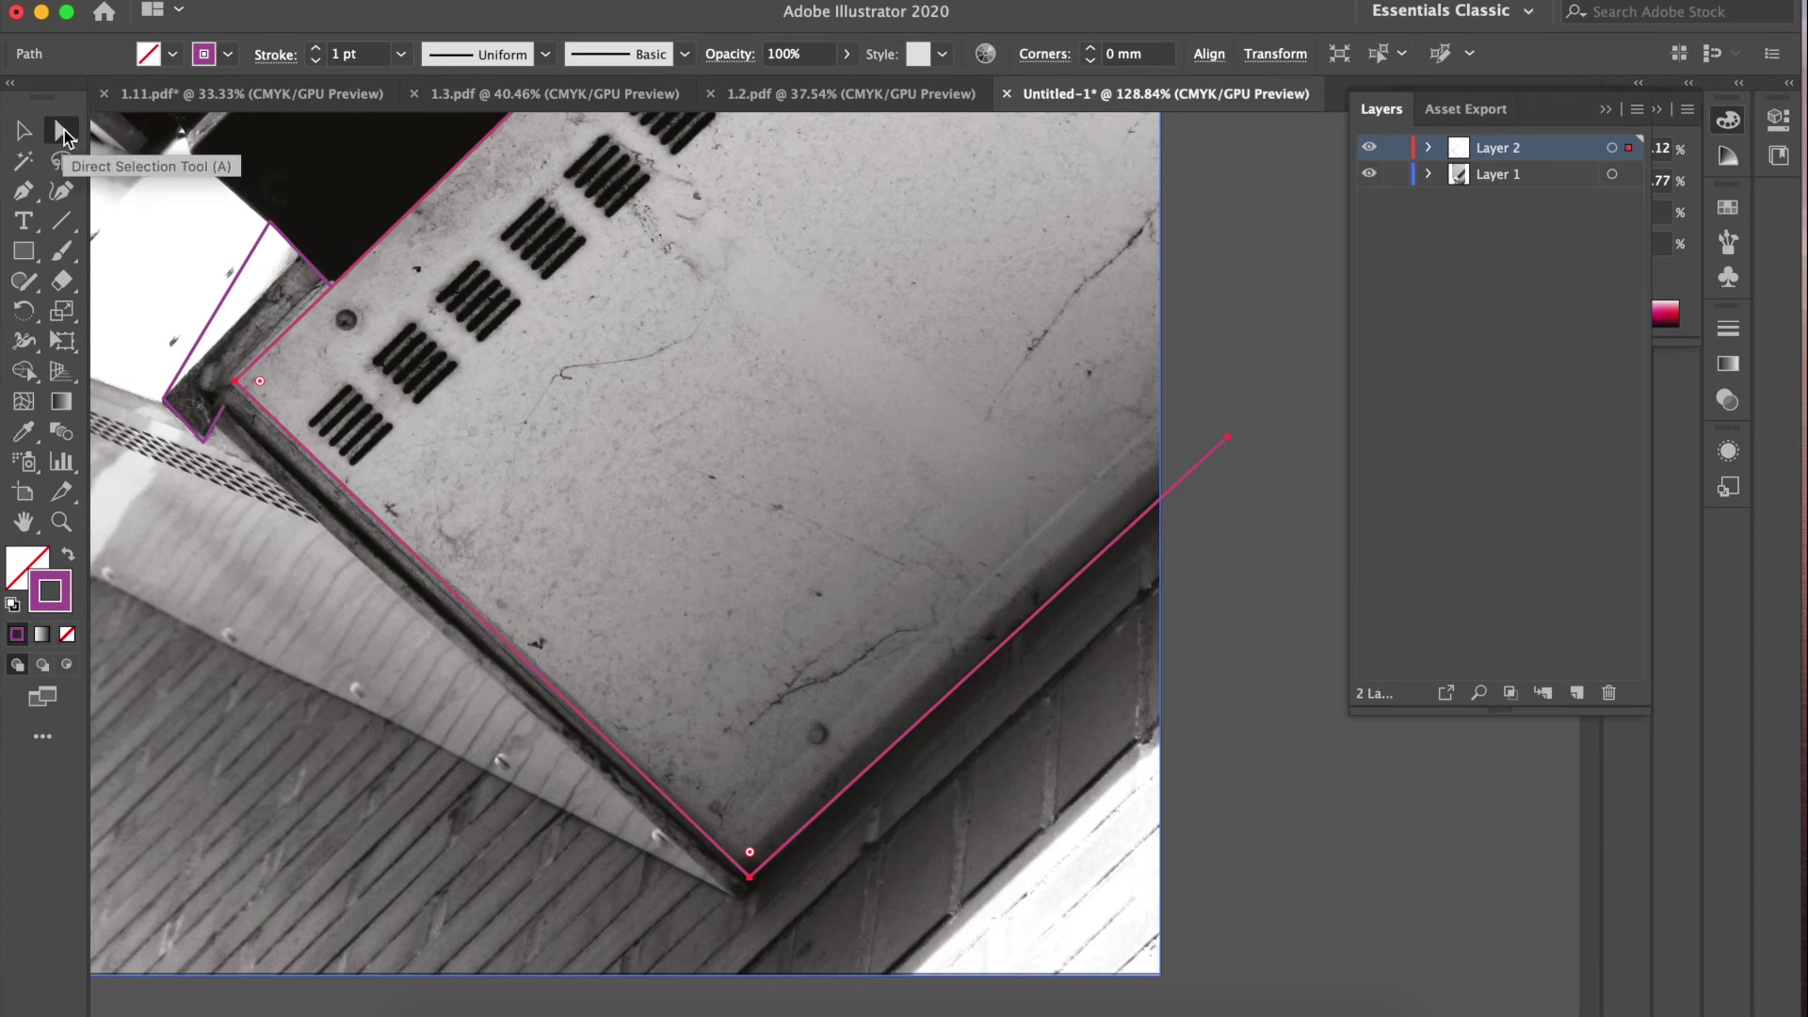
{"action": "left_click", "coordinate": [274, 234]}
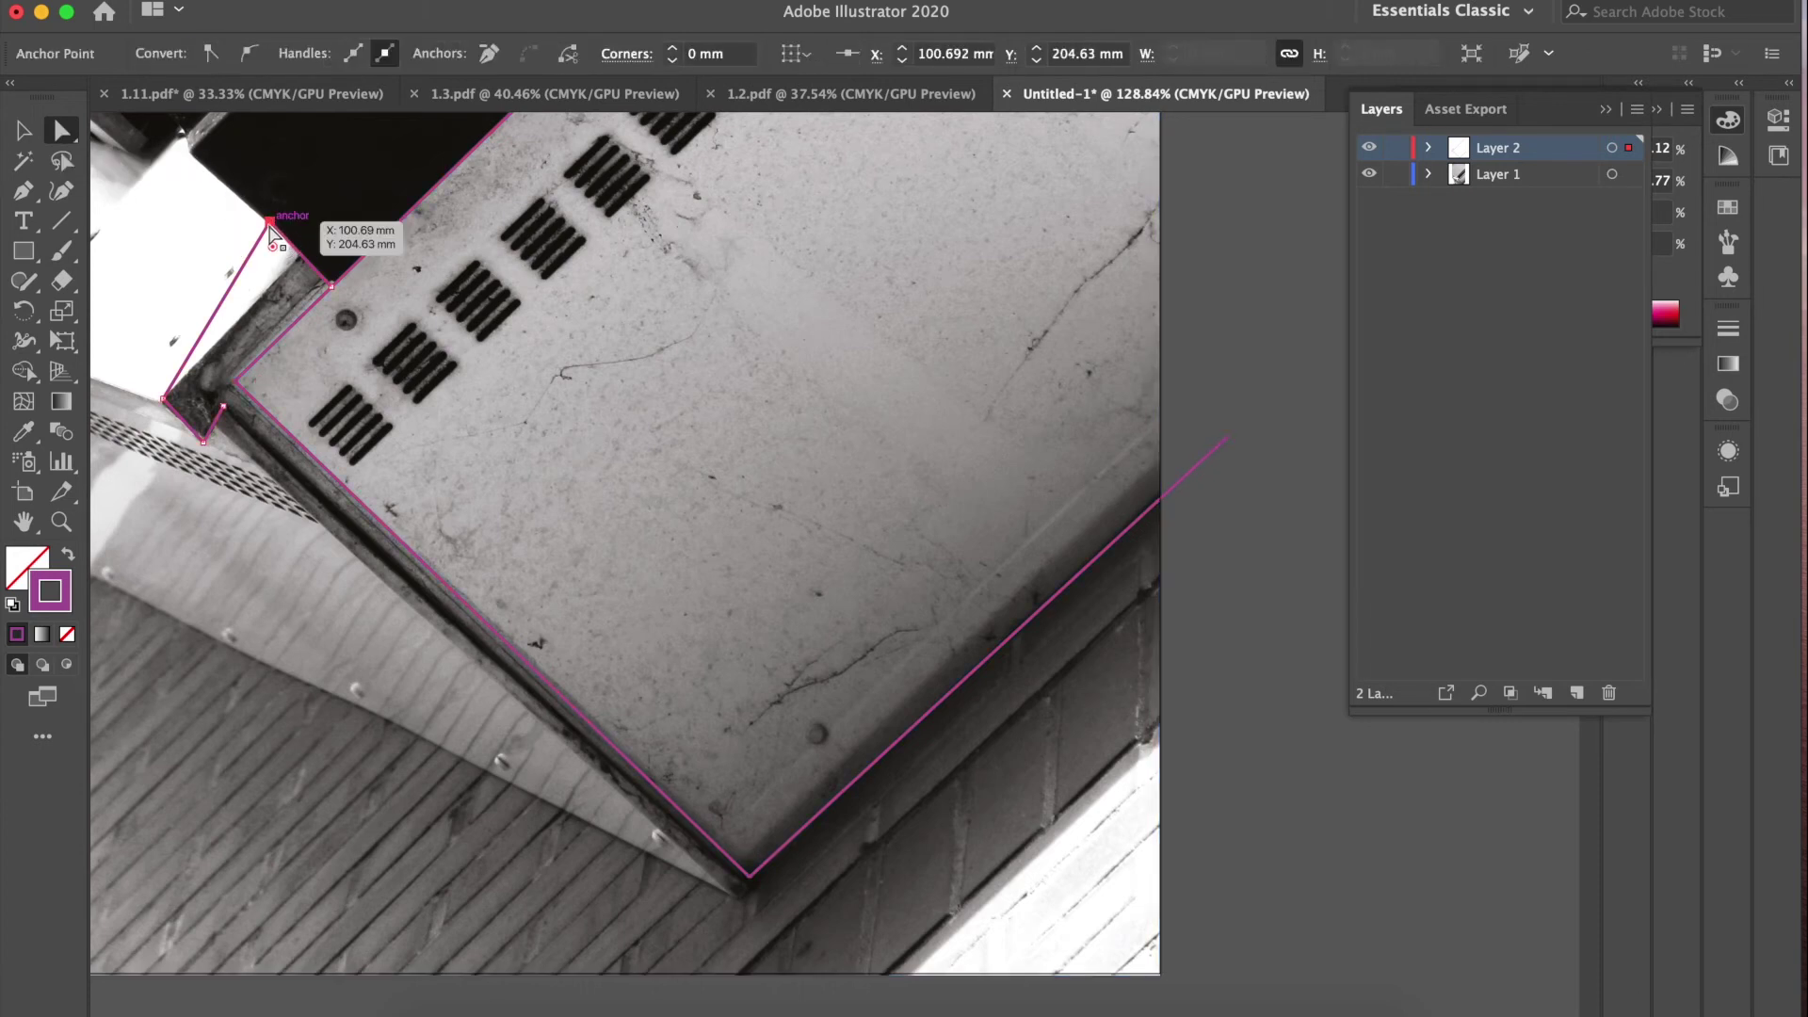
{"action": "left_click_drag", "start_coordinate": [275, 236], "coordinate": [301, 255]}
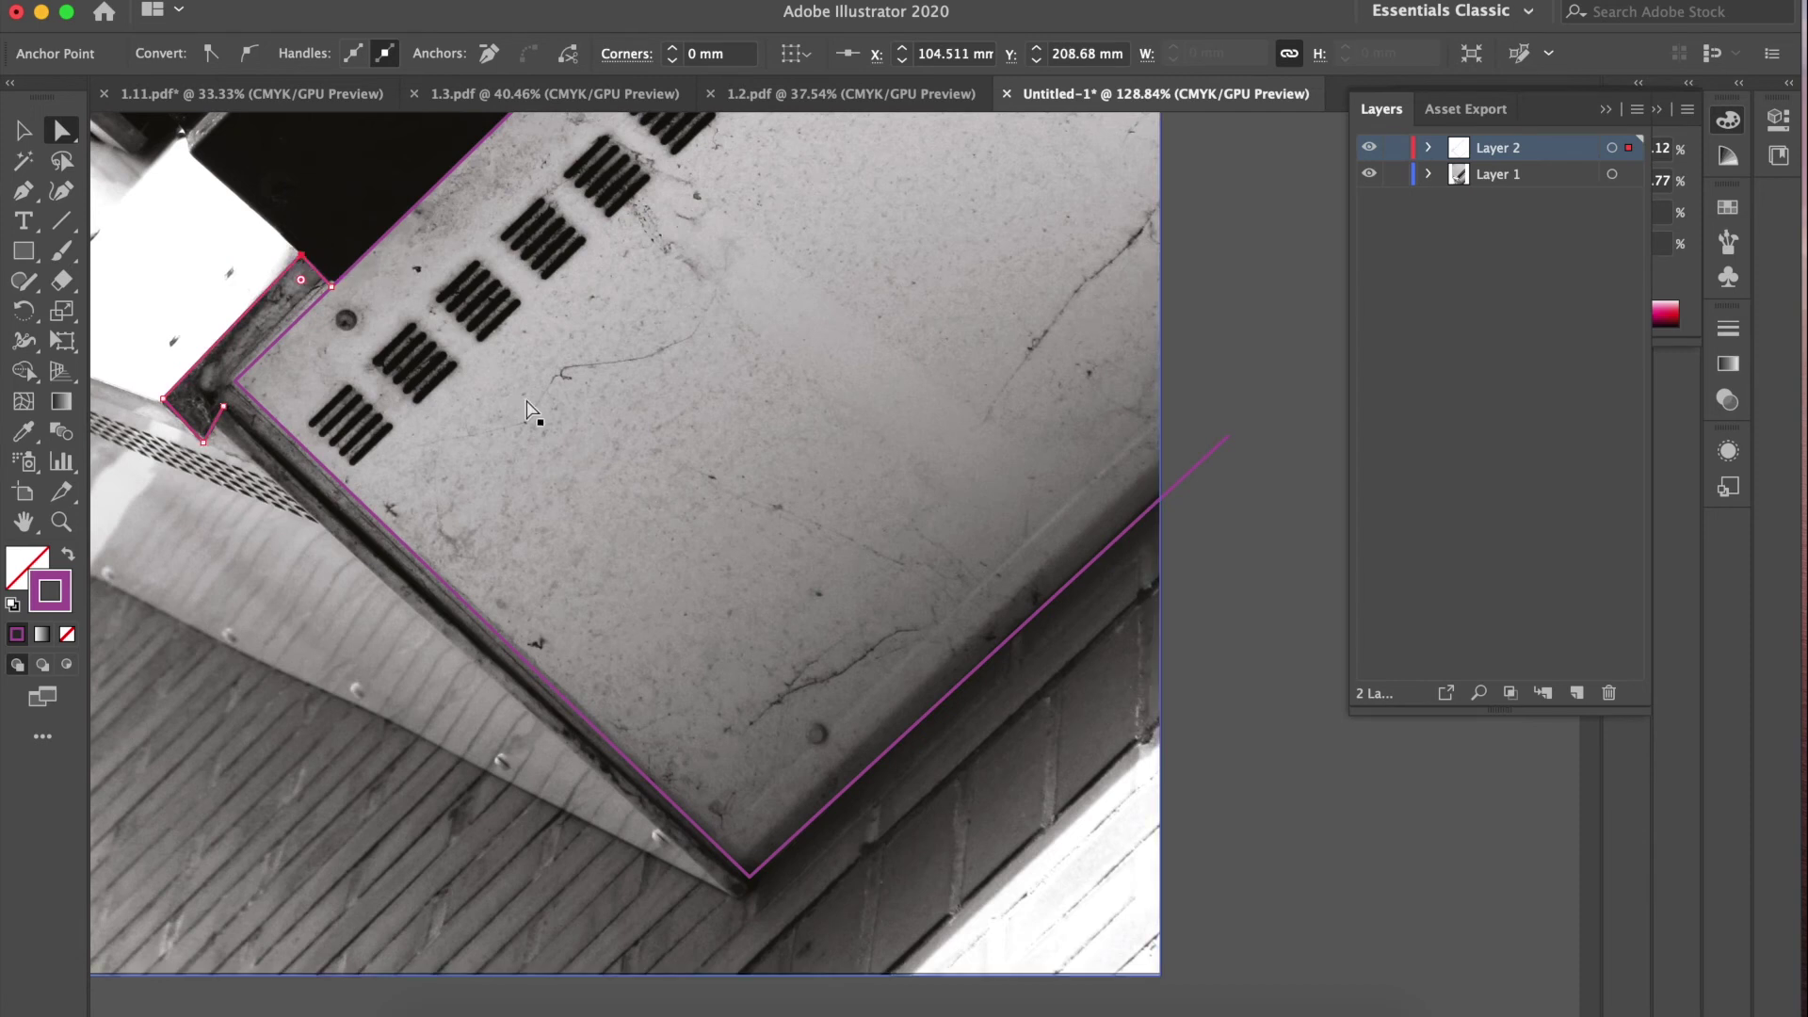
{"action": "left_click", "coordinate": [334, 286]}
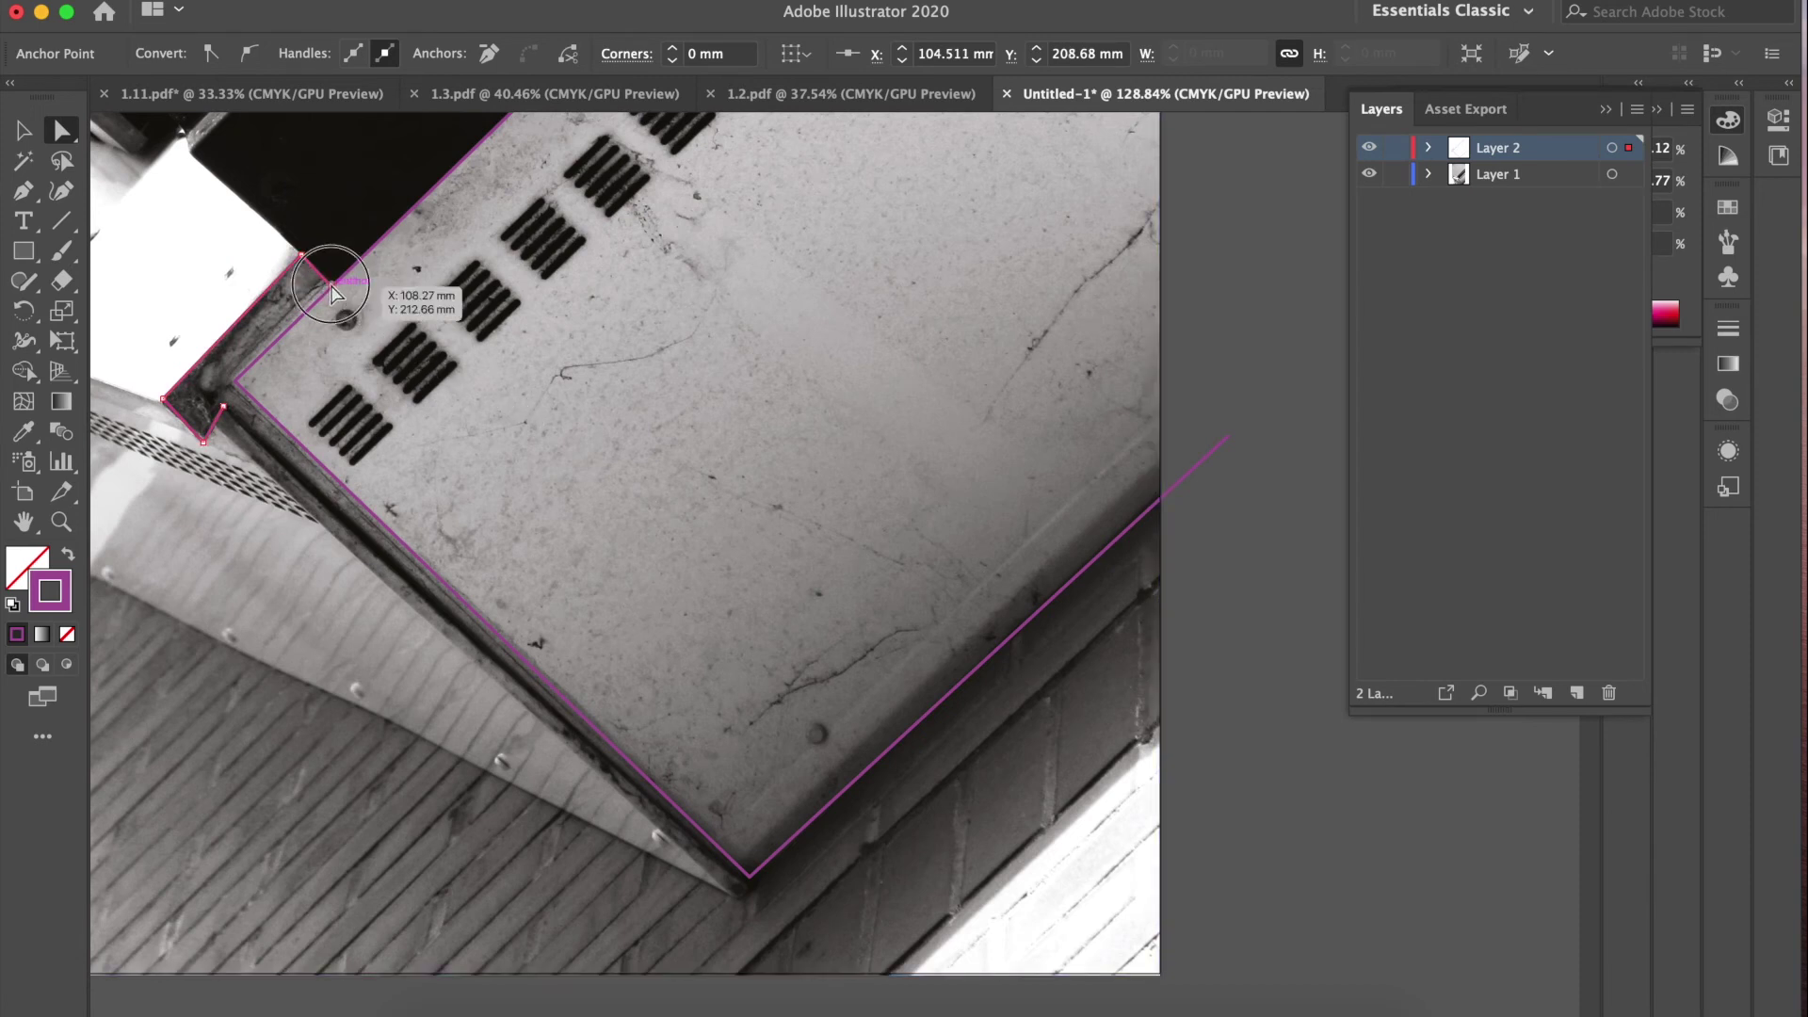
{"action": "left_click_drag", "start_coordinate": [333, 288], "coordinate": [332, 288]}
Step: Draw a straight path along the panel's outer side edge from its lowest corner up to the open end of the corner piece's path
{"action": "scroll", "coordinate": [417, 514], "scroll_direction": "down", "scroll_amount": 2}
{"action": "scroll", "coordinate": [417, 513], "scroll_direction": "left", "scroll_amount": 1}
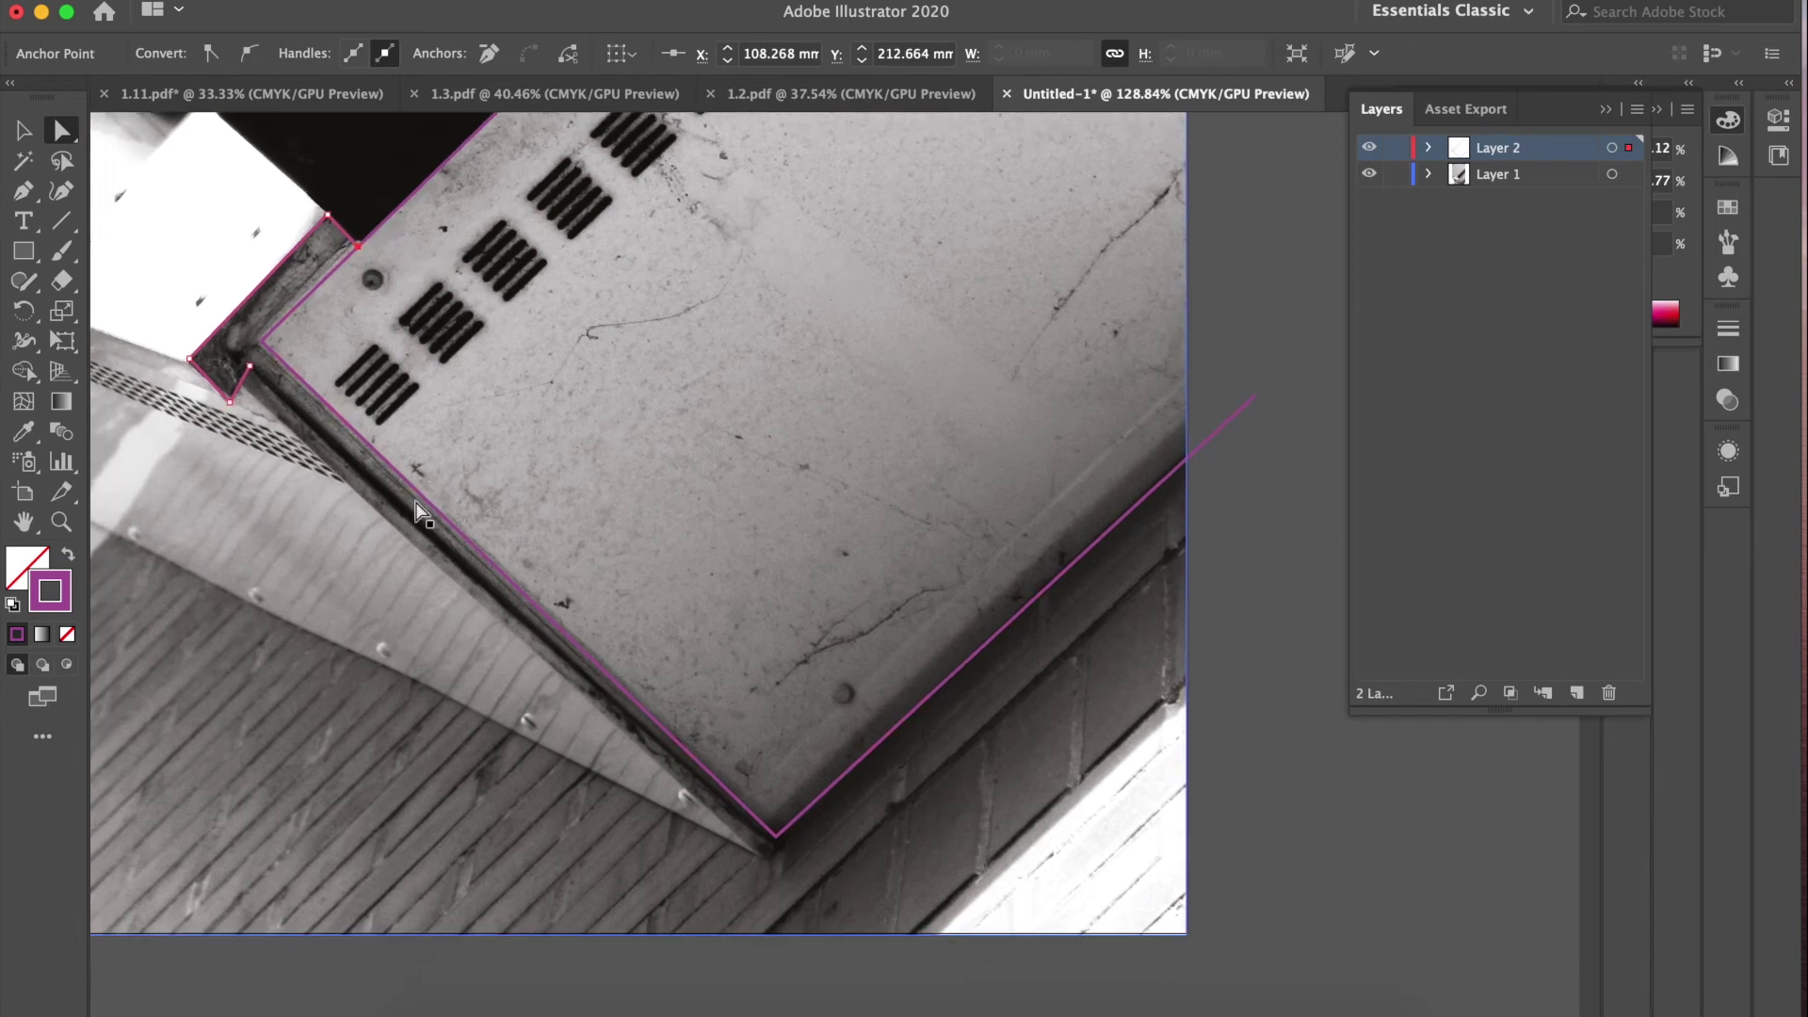
{"action": "left_click", "coordinate": [23, 188]}
{"action": "scroll", "coordinate": [725, 791], "scroll_direction": "down", "scroll_amount": 5}
{"action": "scroll", "coordinate": [725, 791], "scroll_direction": "right", "scroll_amount": 2}
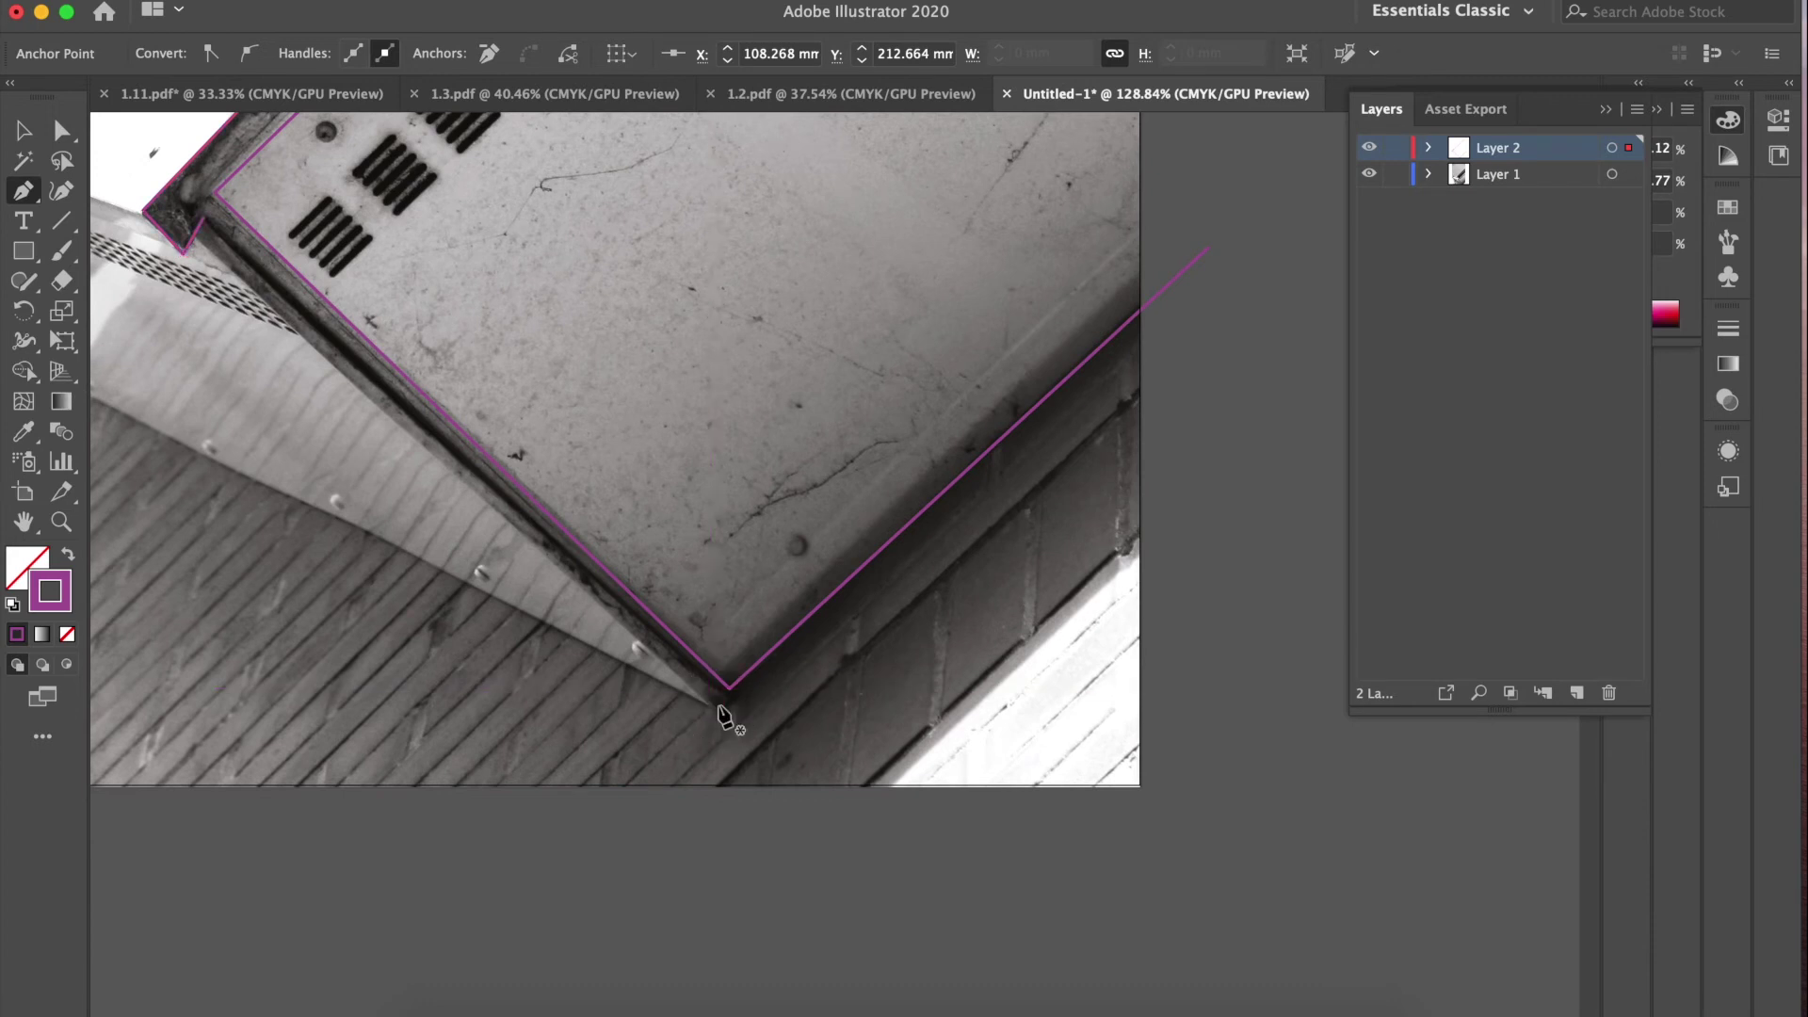
{"action": "left_click", "coordinate": [718, 703]}
{"action": "left_click", "coordinate": [204, 221]}
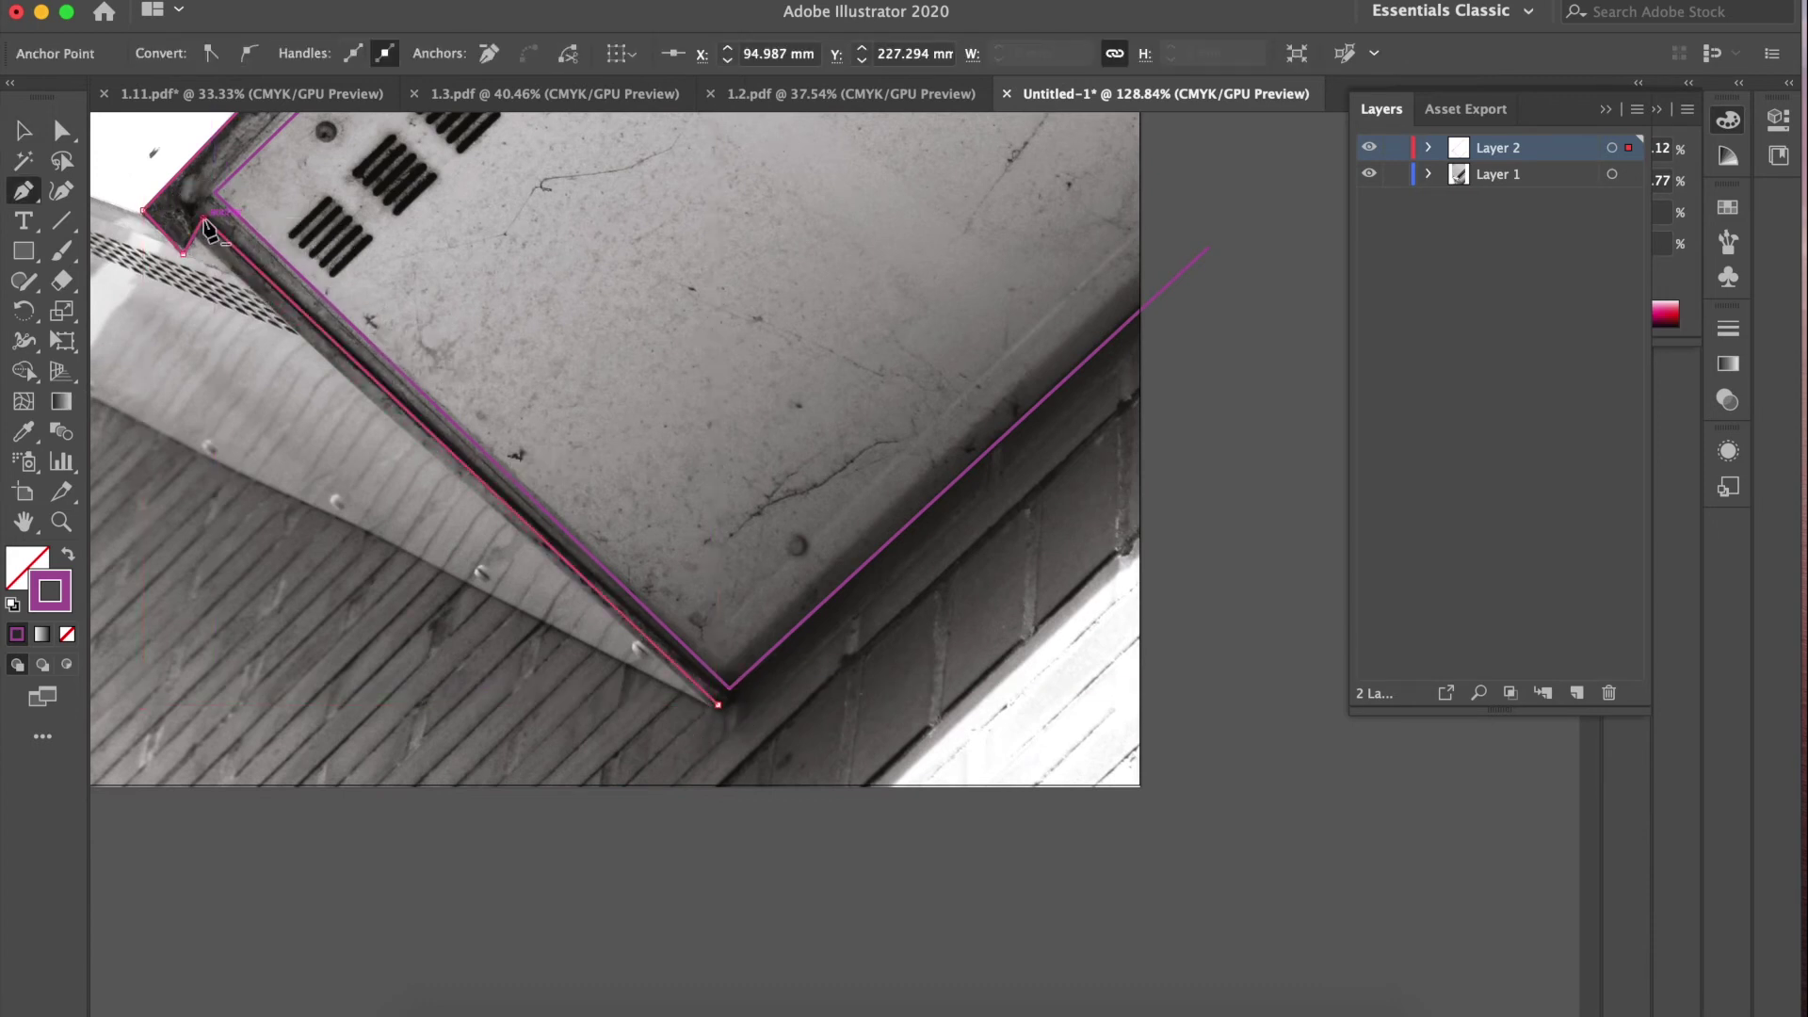
Step: Trace the black beam's jagged end from its upper corner down, continue straight to the corner piece's upper anchor, and end the path open
{"action": "scroll", "coordinate": [642, 669], "scroll_direction": "up", "scroll_amount": 8}
{"action": "scroll", "coordinate": [643, 668], "scroll_direction": "left", "scroll_amount": 5}
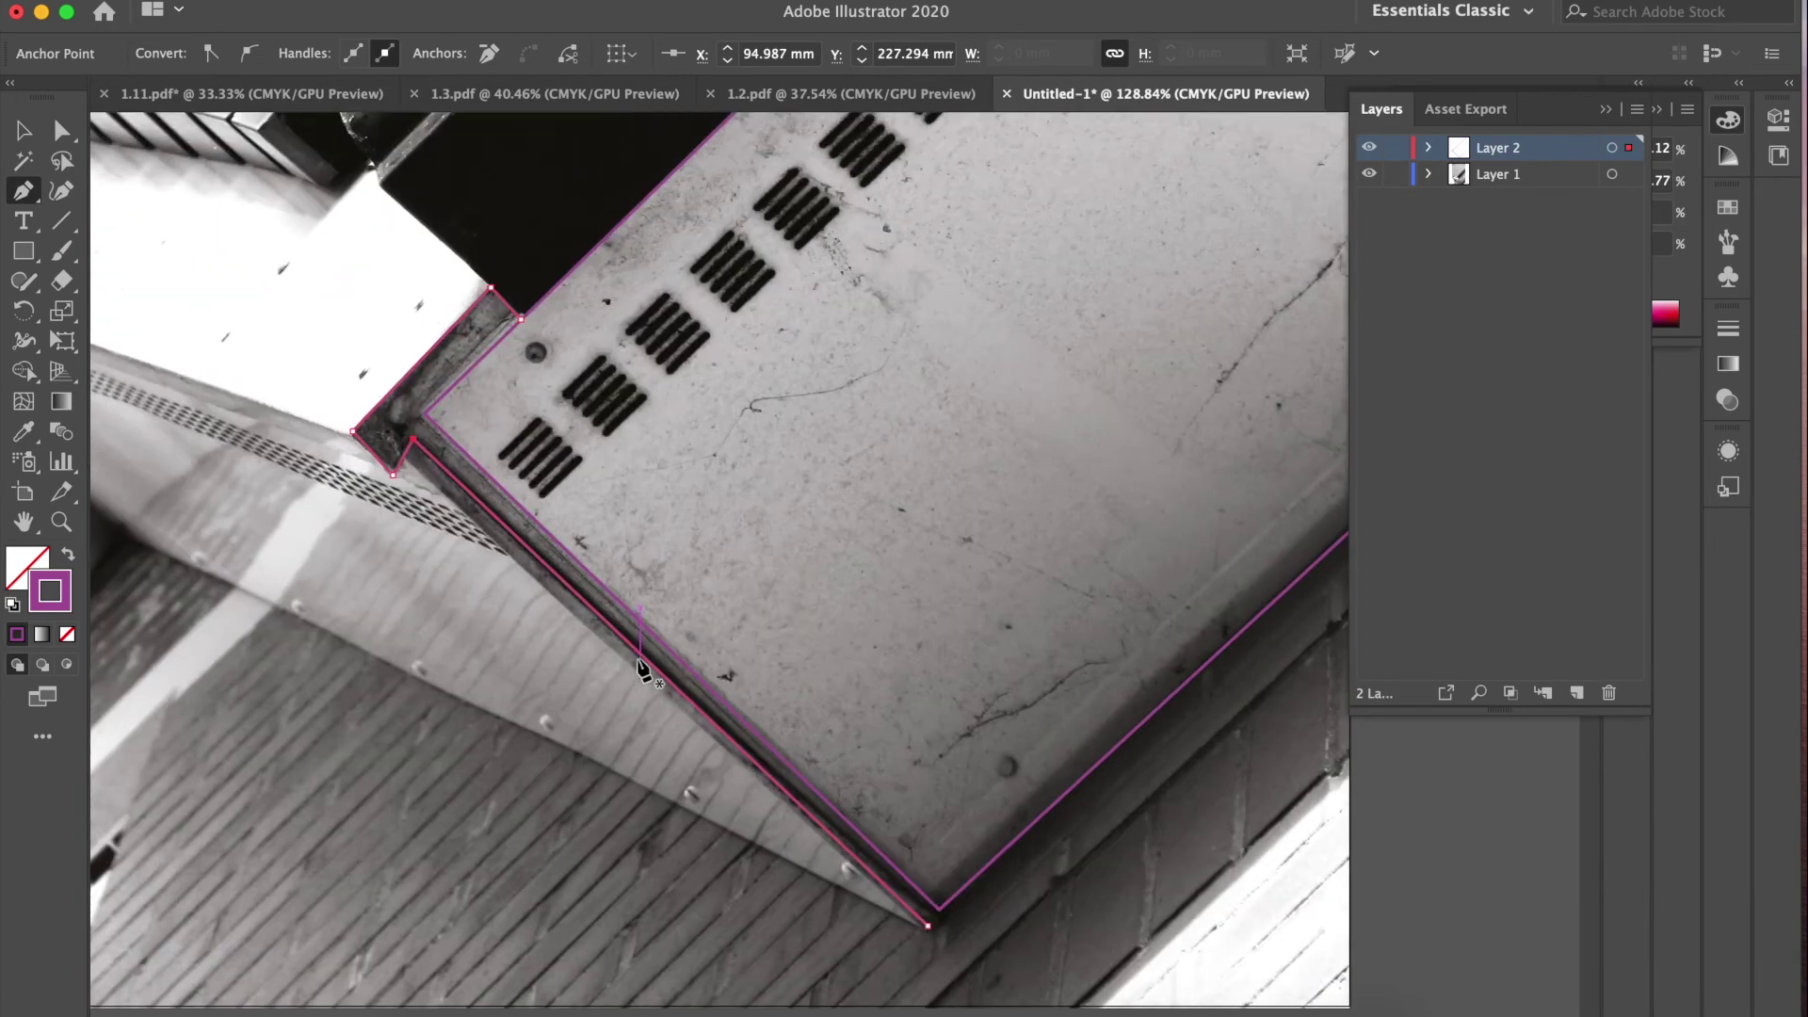
{"action": "scroll", "coordinate": [642, 669], "scroll_direction": "up", "scroll_amount": 2}
{"action": "scroll", "coordinate": [642, 669], "scroll_direction": "left", "scroll_amount": 3}
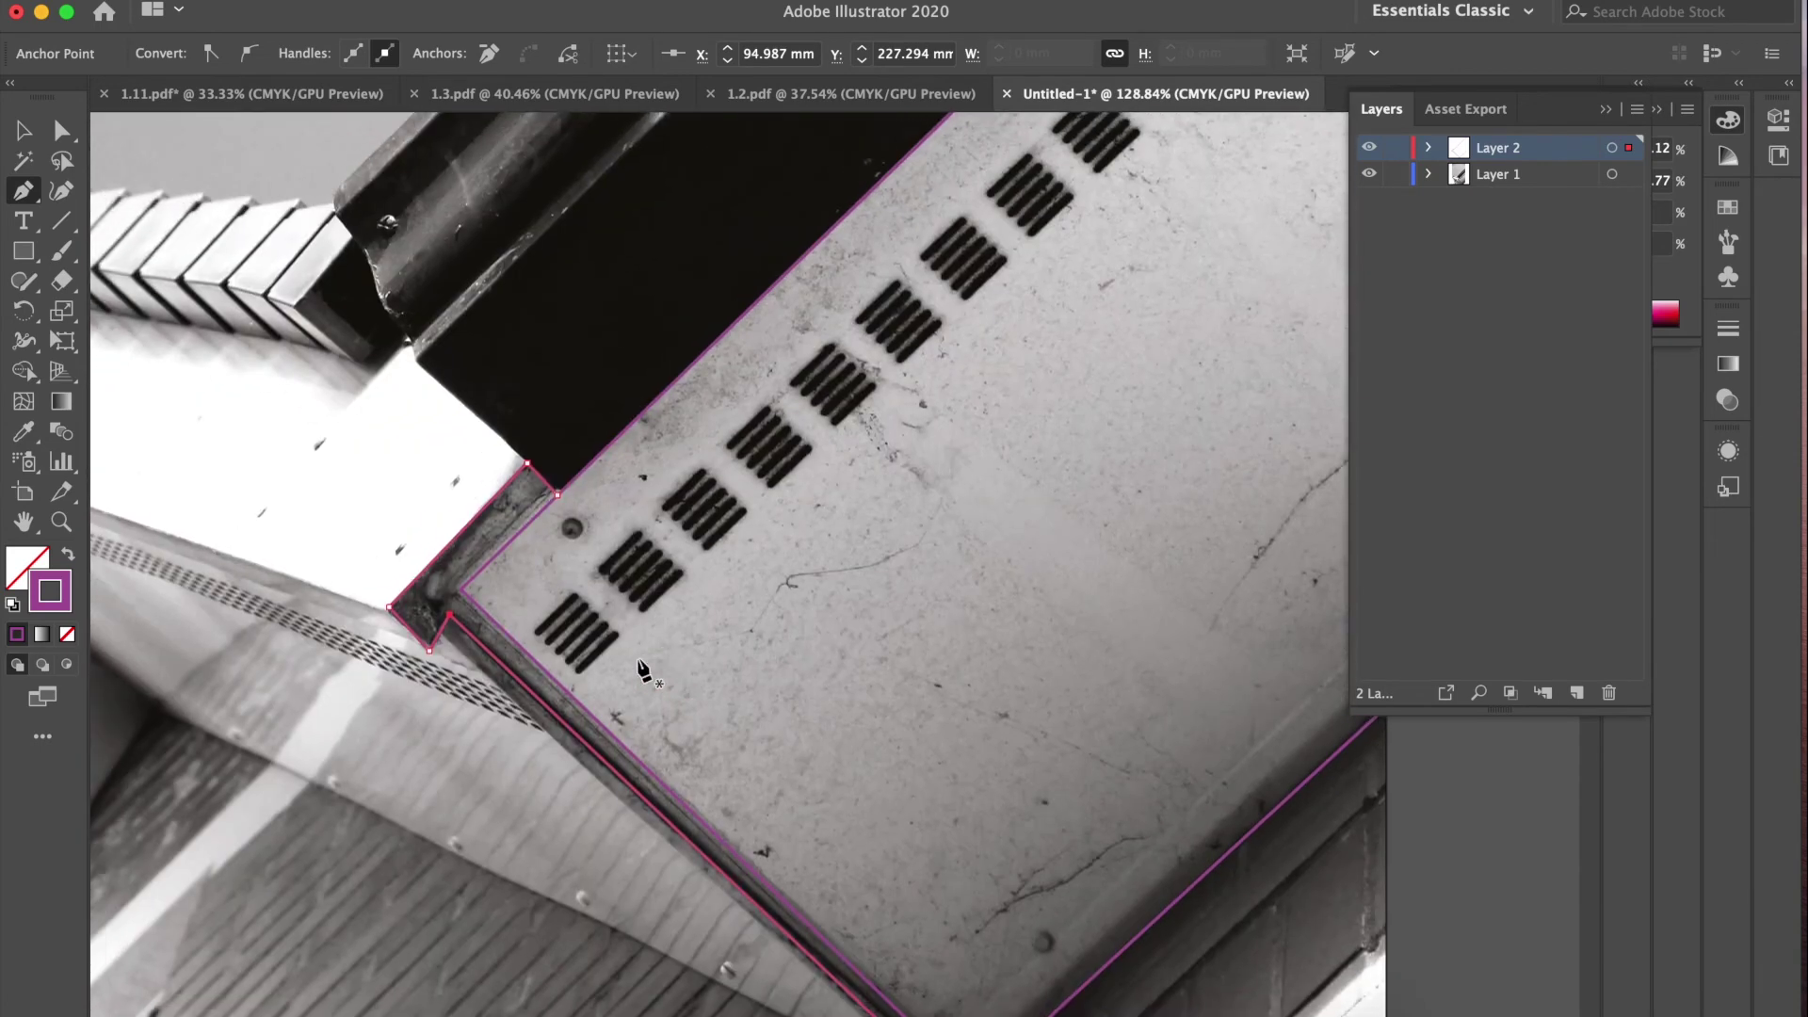
{"action": "scroll", "coordinate": [471, 753], "scroll_direction": "down", "scroll_amount": 7}
{"action": "scroll", "coordinate": [471, 753], "scroll_direction": "left", "scroll_amount": 7}
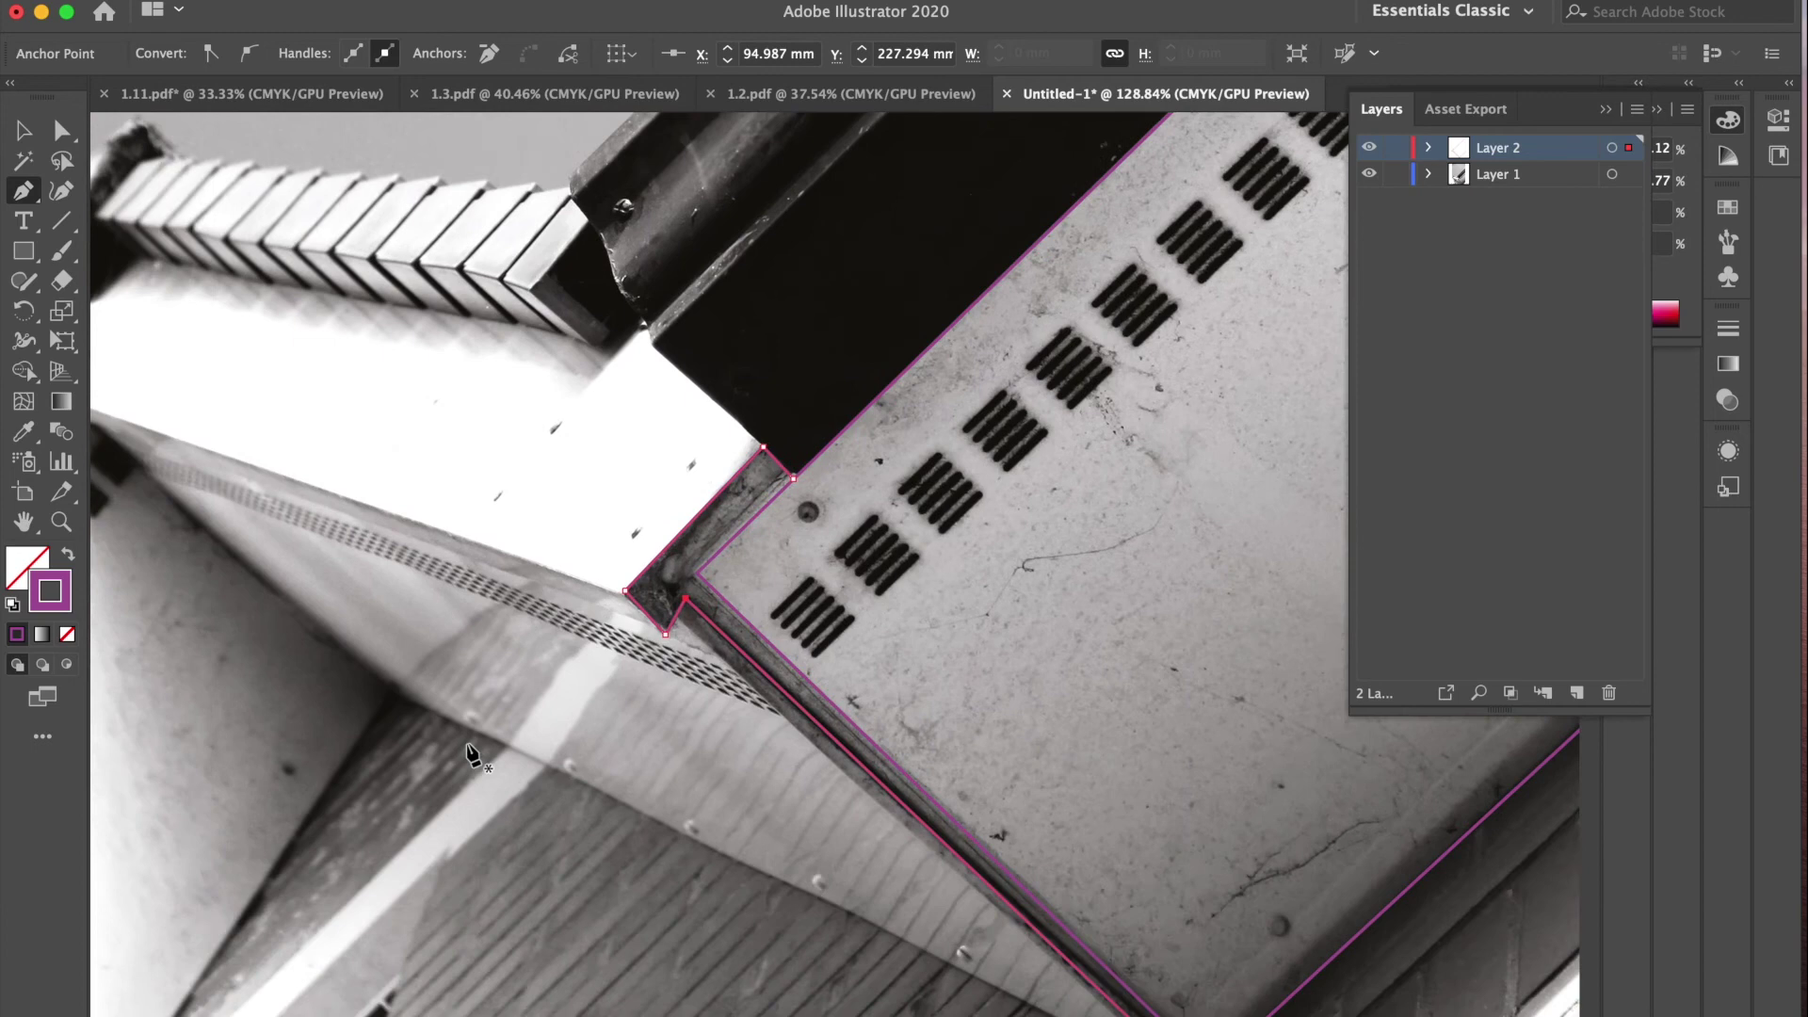
{"action": "scroll", "coordinate": [411, 692], "scroll_direction": "up", "scroll_amount": 12}
{"action": "scroll", "coordinate": [412, 692], "scroll_direction": "right", "scroll_amount": 7}
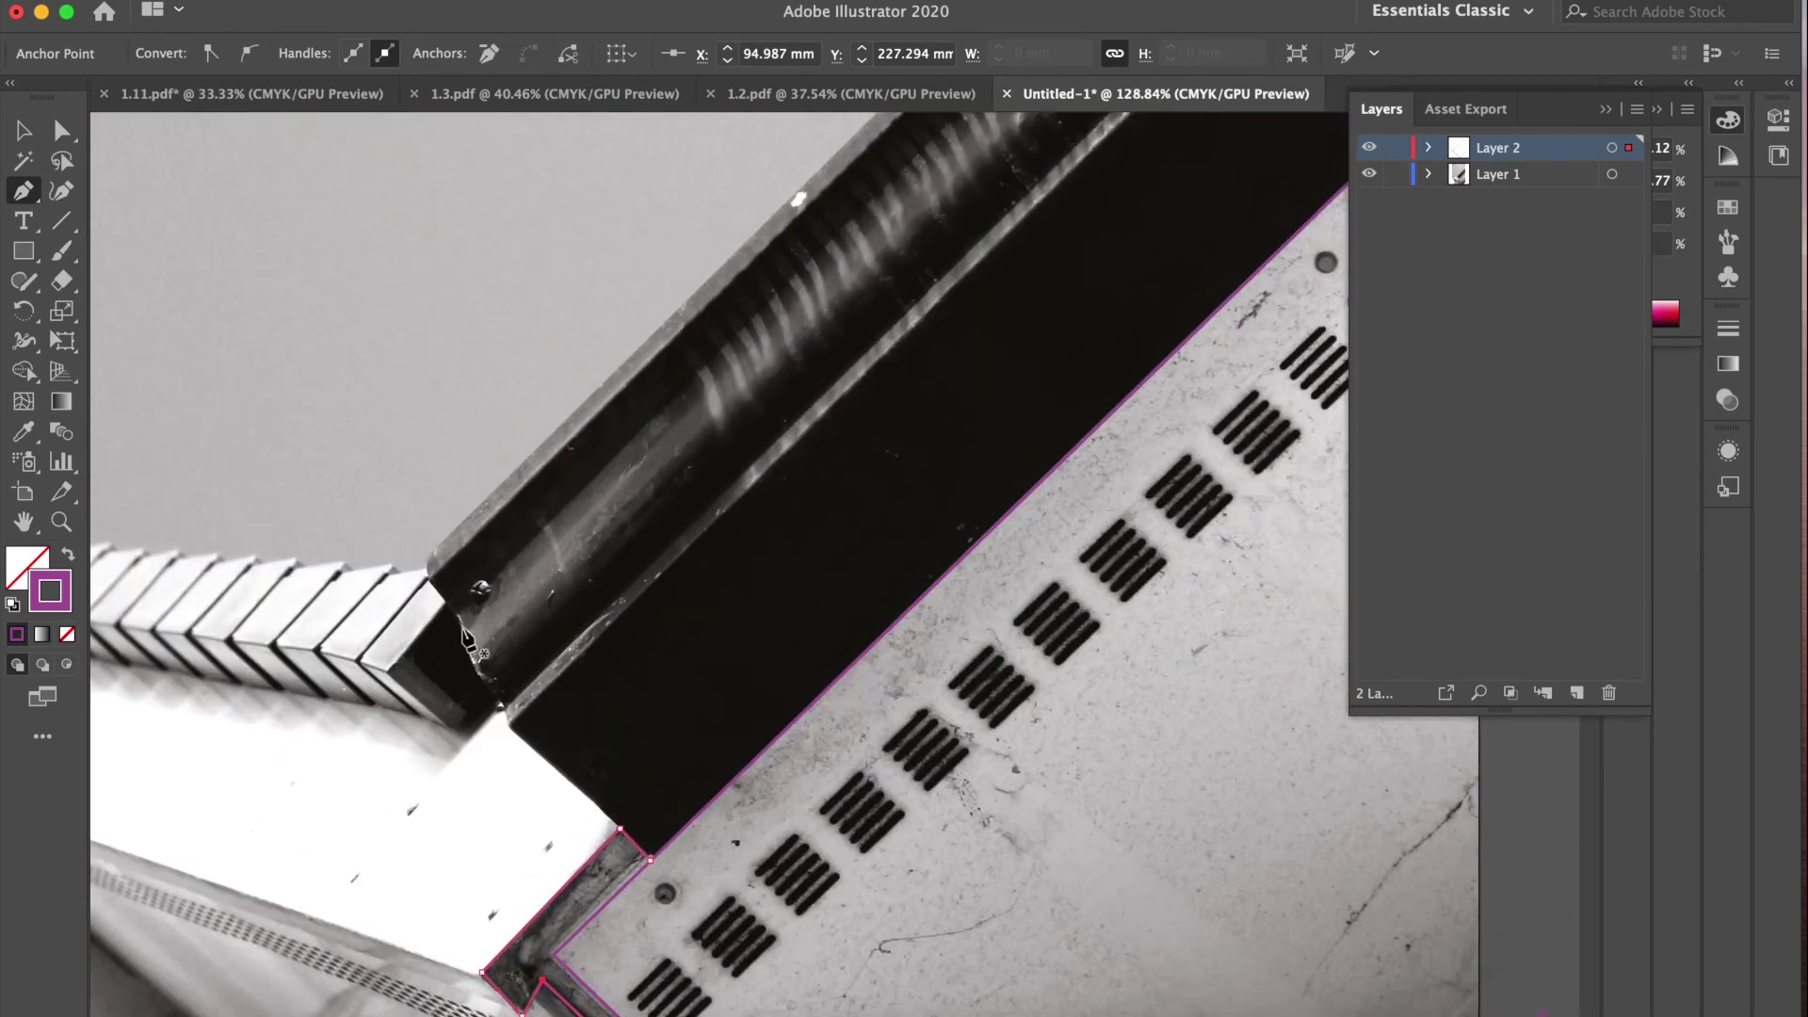
{"action": "scroll", "coordinate": [508, 716], "scroll_direction": "down", "scroll_amount": 2}
{"action": "scroll", "coordinate": [508, 715], "scroll_direction": "left", "scroll_amount": 2}
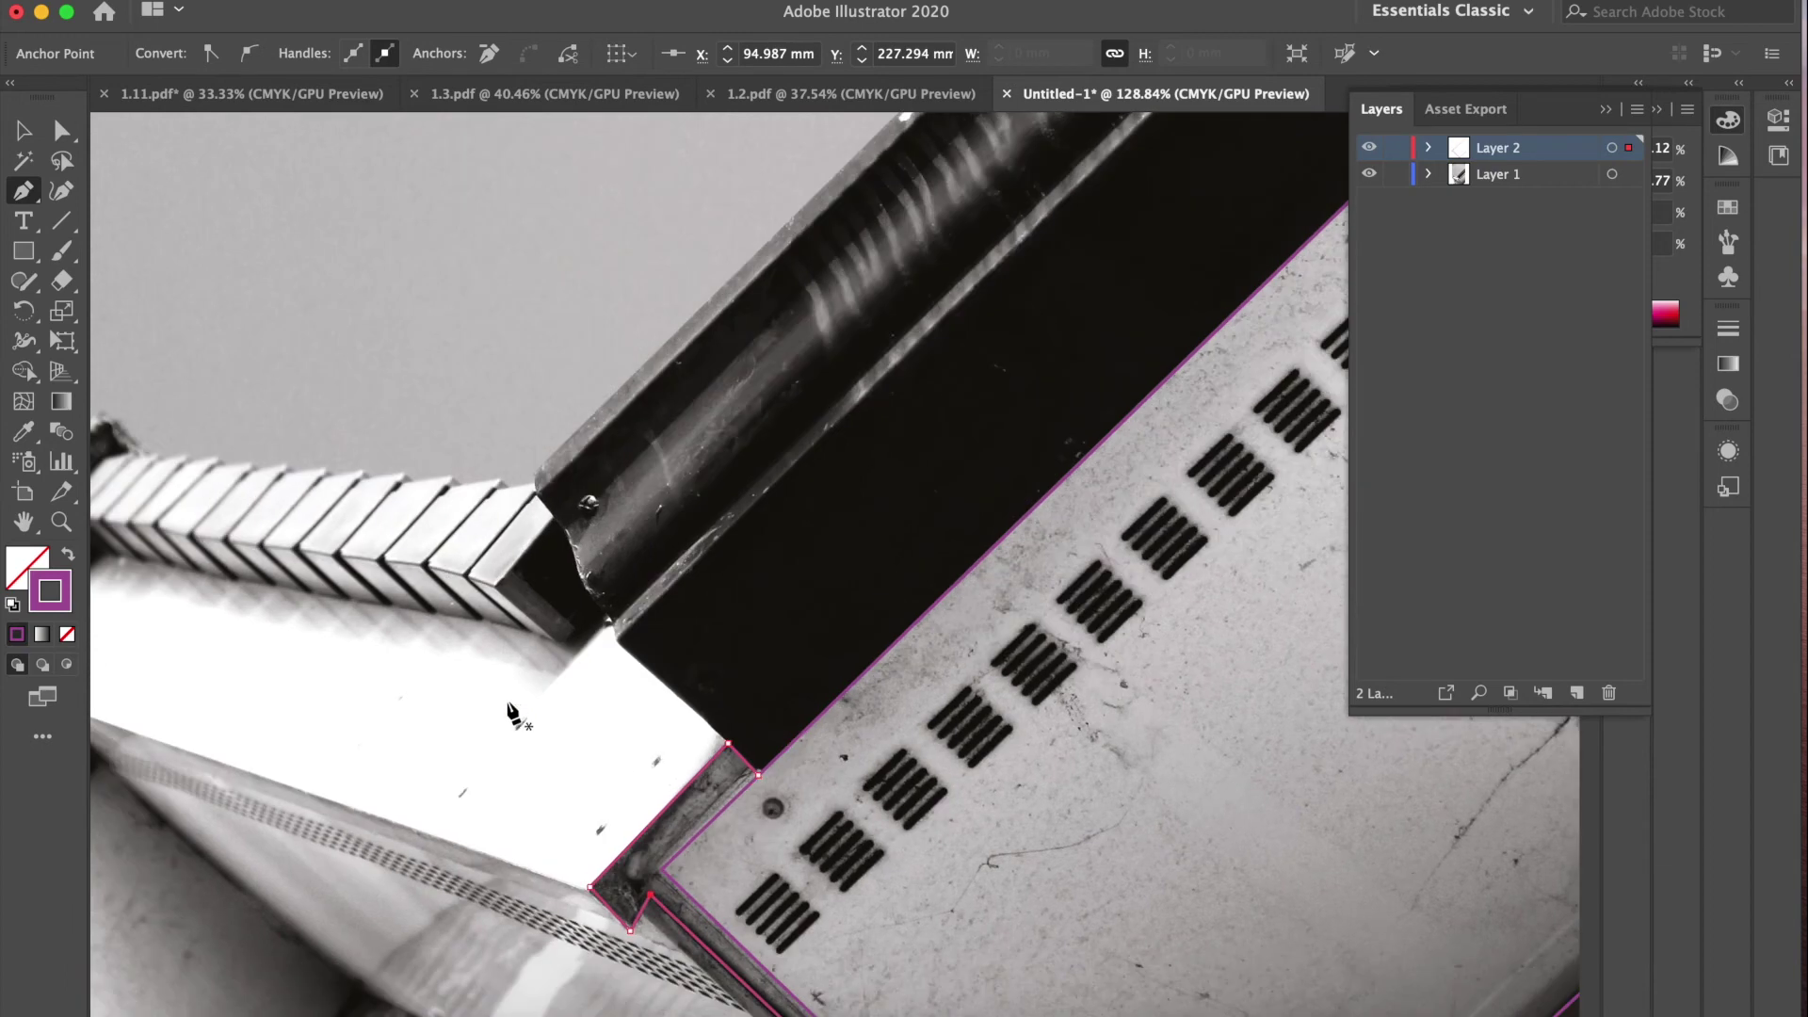
{"action": "scroll", "coordinate": [509, 715], "scroll_direction": "up", "scroll_amount": 4}
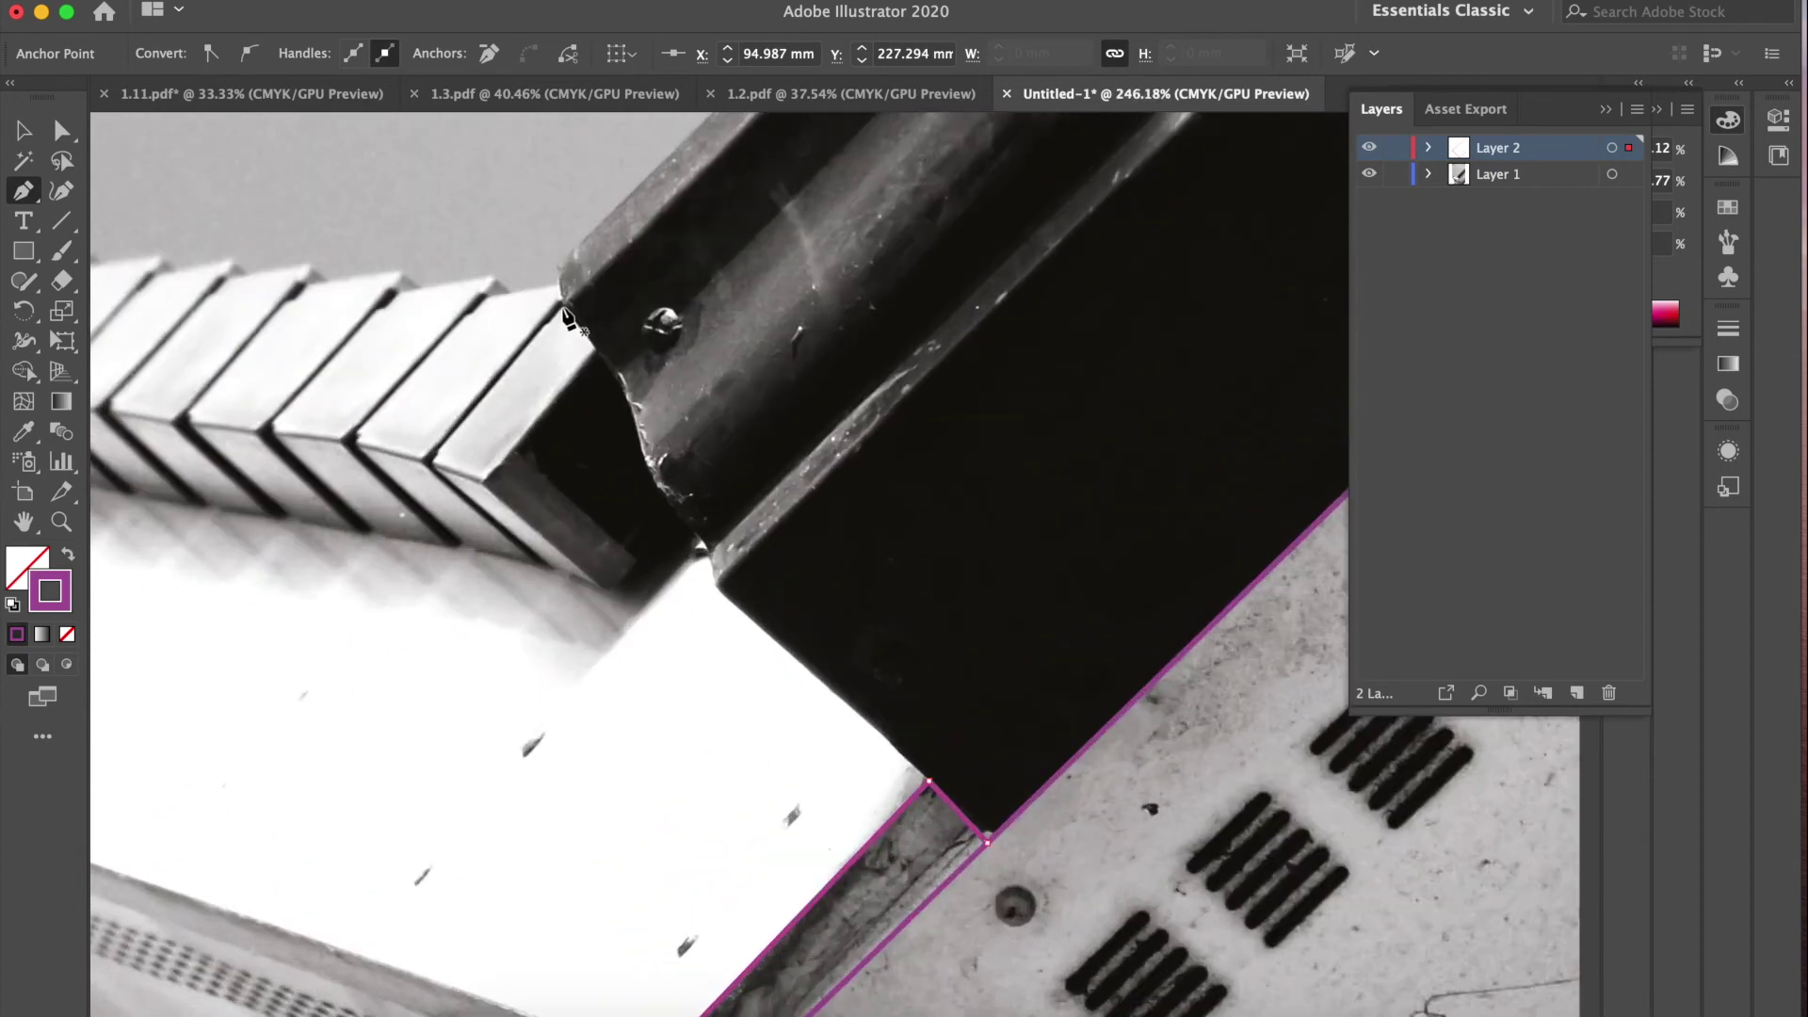
{"action": "left_click", "coordinate": [563, 307]}
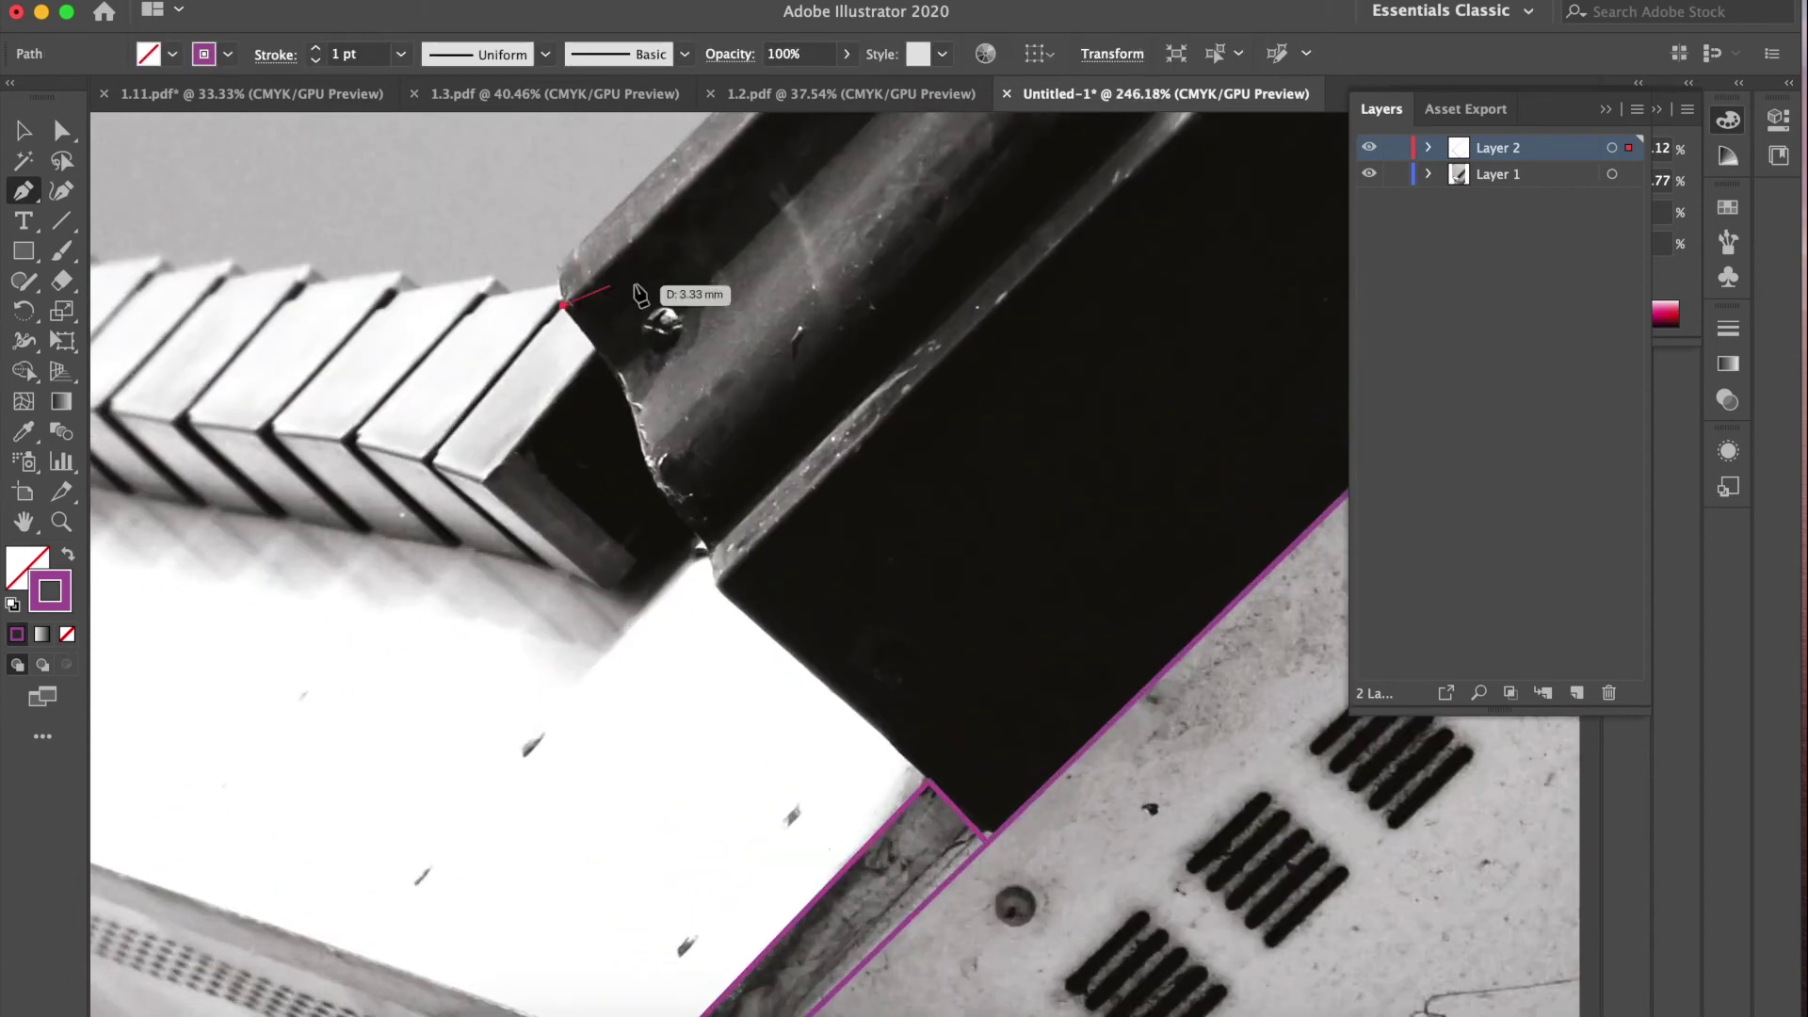
{"action": "left_click", "coordinate": [620, 377]}
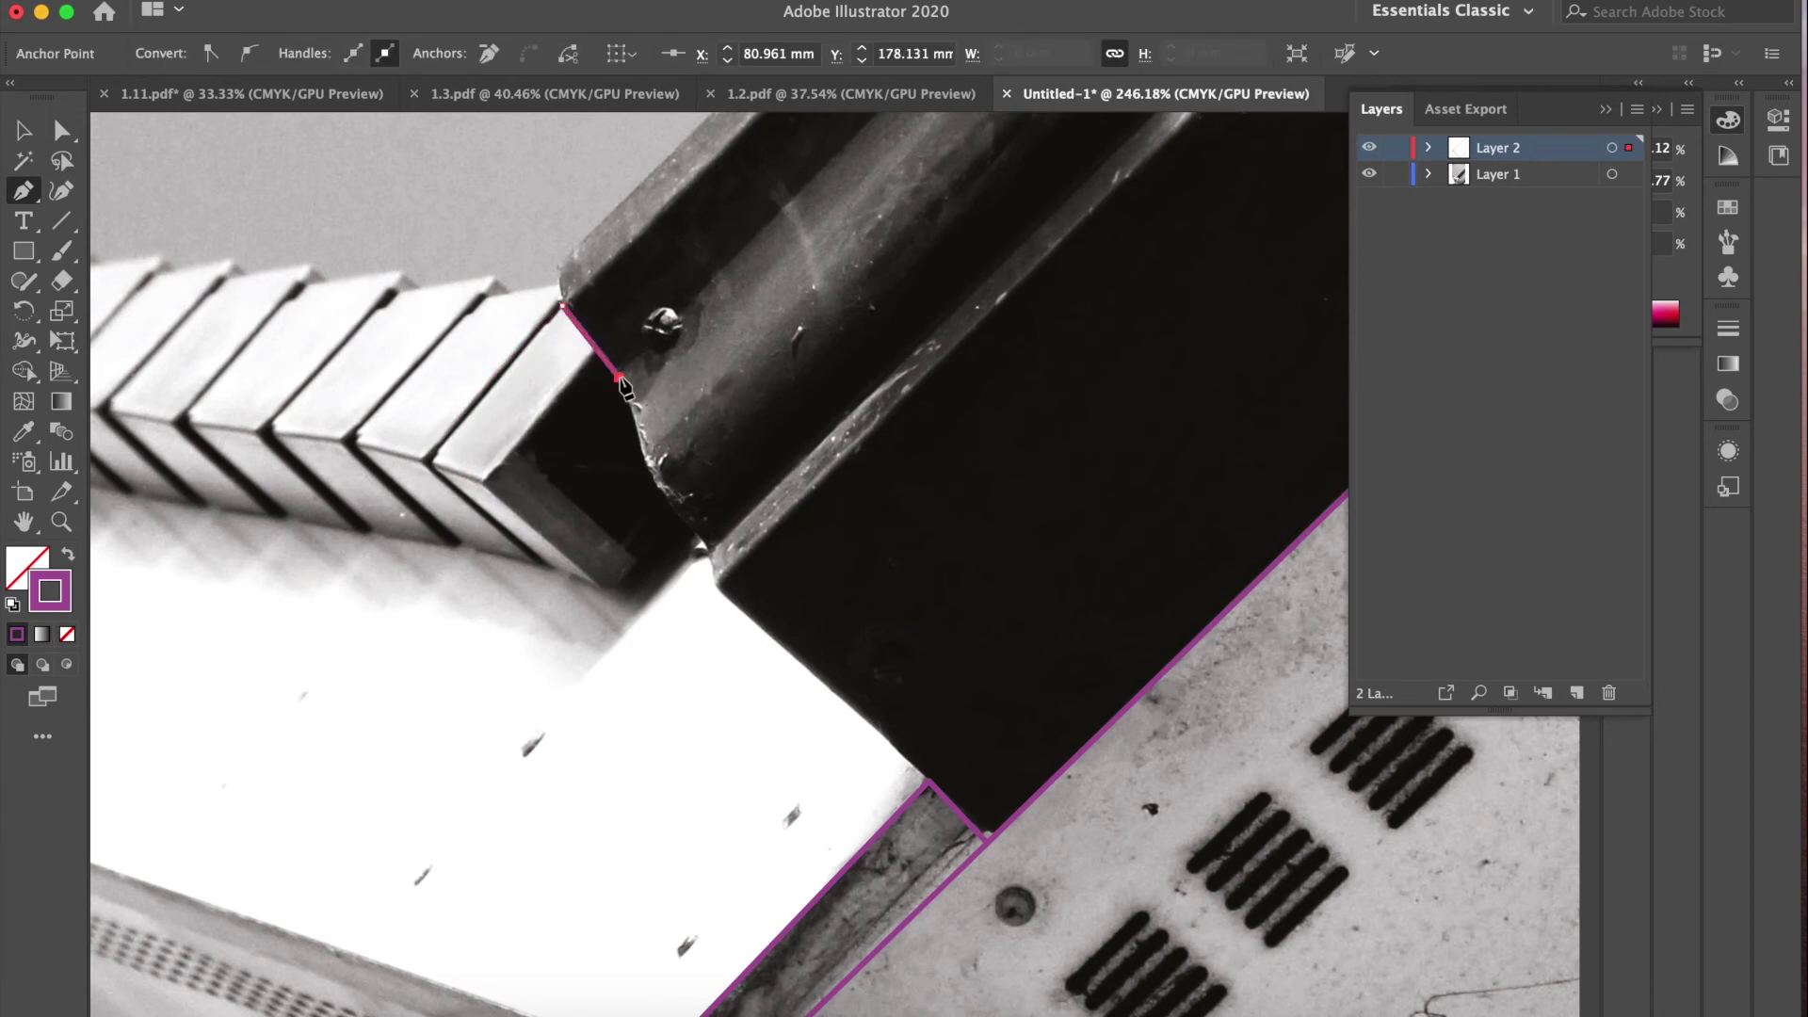
{"action": "left_click", "coordinate": [656, 486]}
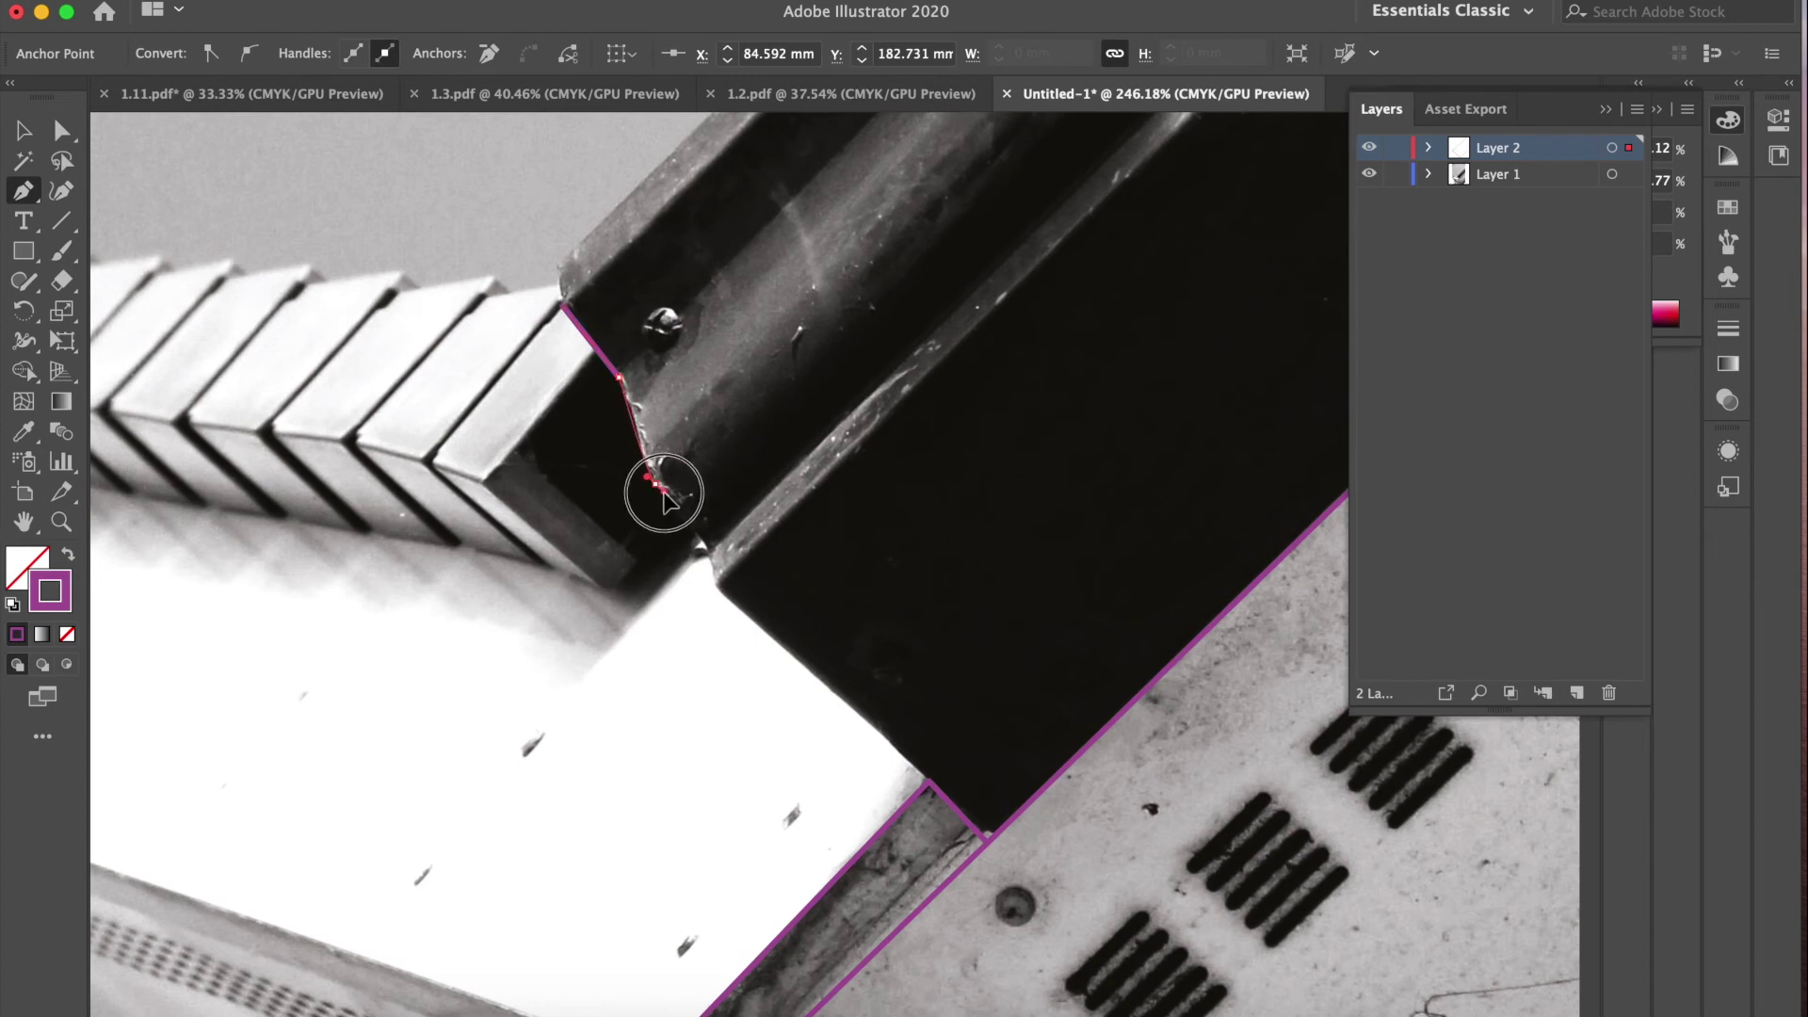
{"action": "mouse_move", "coordinate": [663, 495]}
{"action": "left_mouse_down"}
{"action": "mouse_move", "coordinate": [860, 630]}
{"action": "mouse_move", "coordinate": [678, 488]}
{"action": "mouse_move", "coordinate": [698, 549]}
{"action": "mouse_move", "coordinate": [666, 499]}
{"action": "left_mouse_up"}
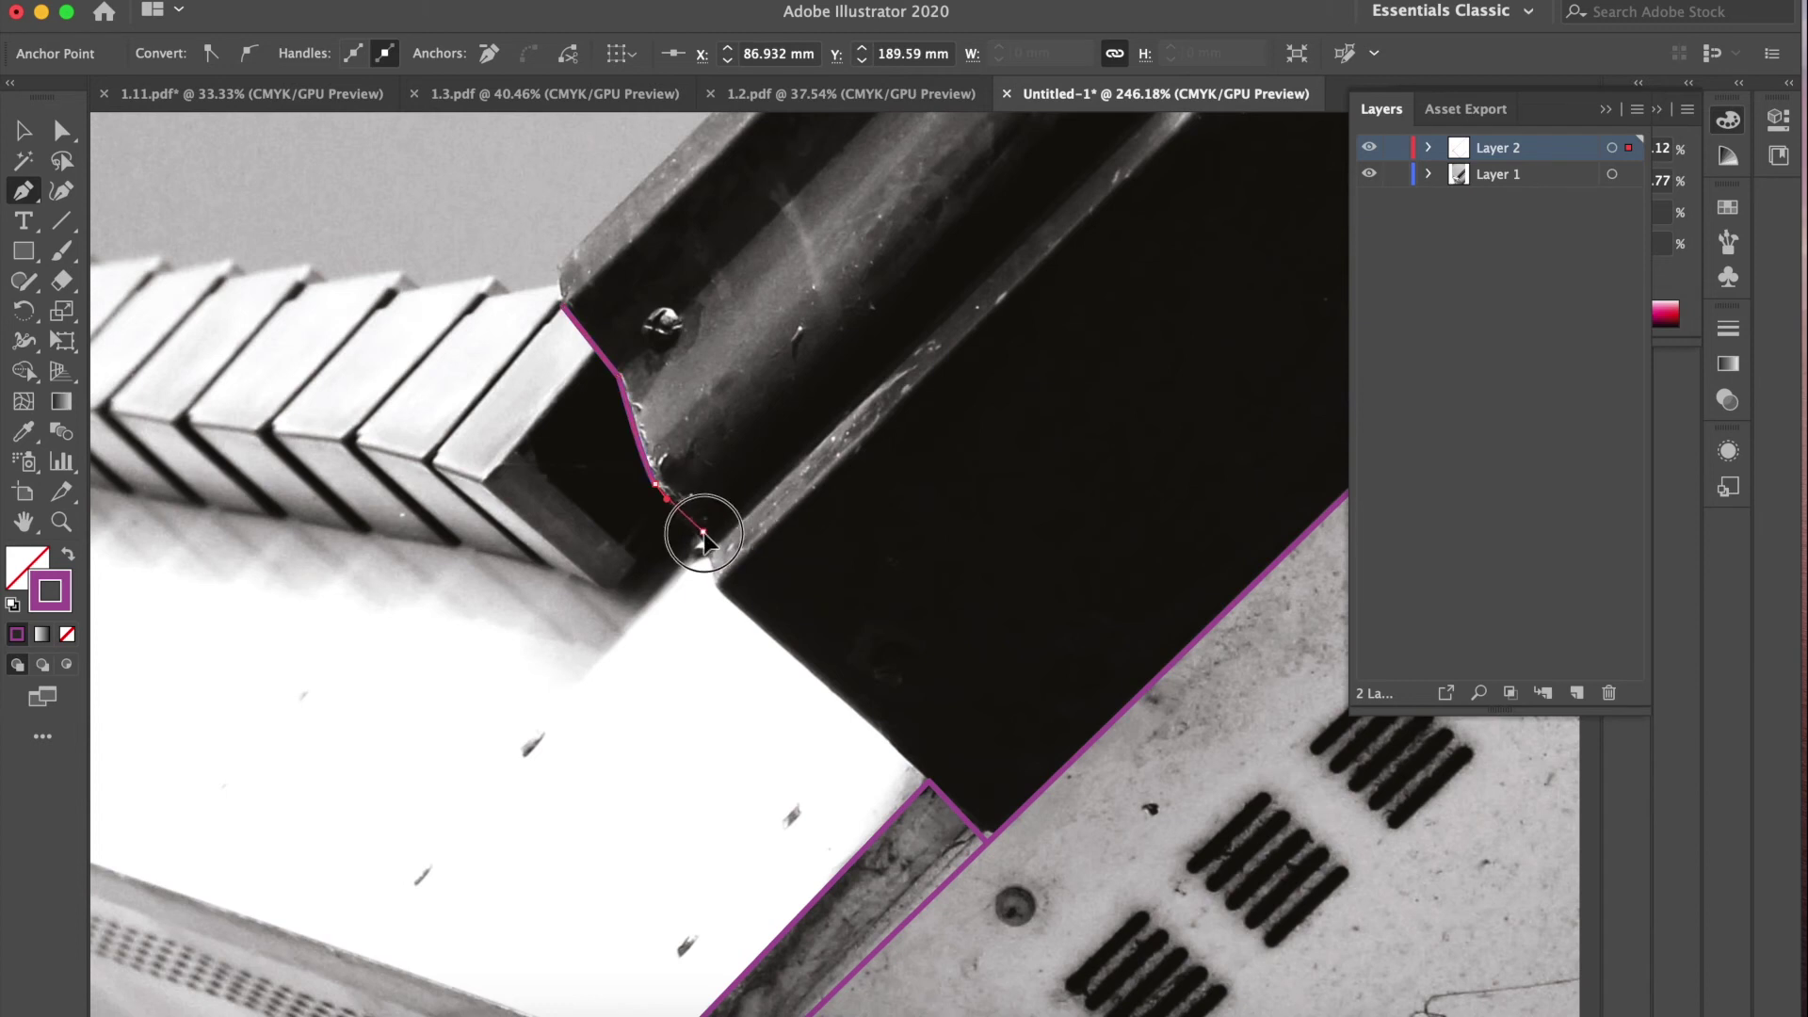
{"action": "left_click_drag", "start_coordinate": [704, 534], "coordinate": [721, 596]}
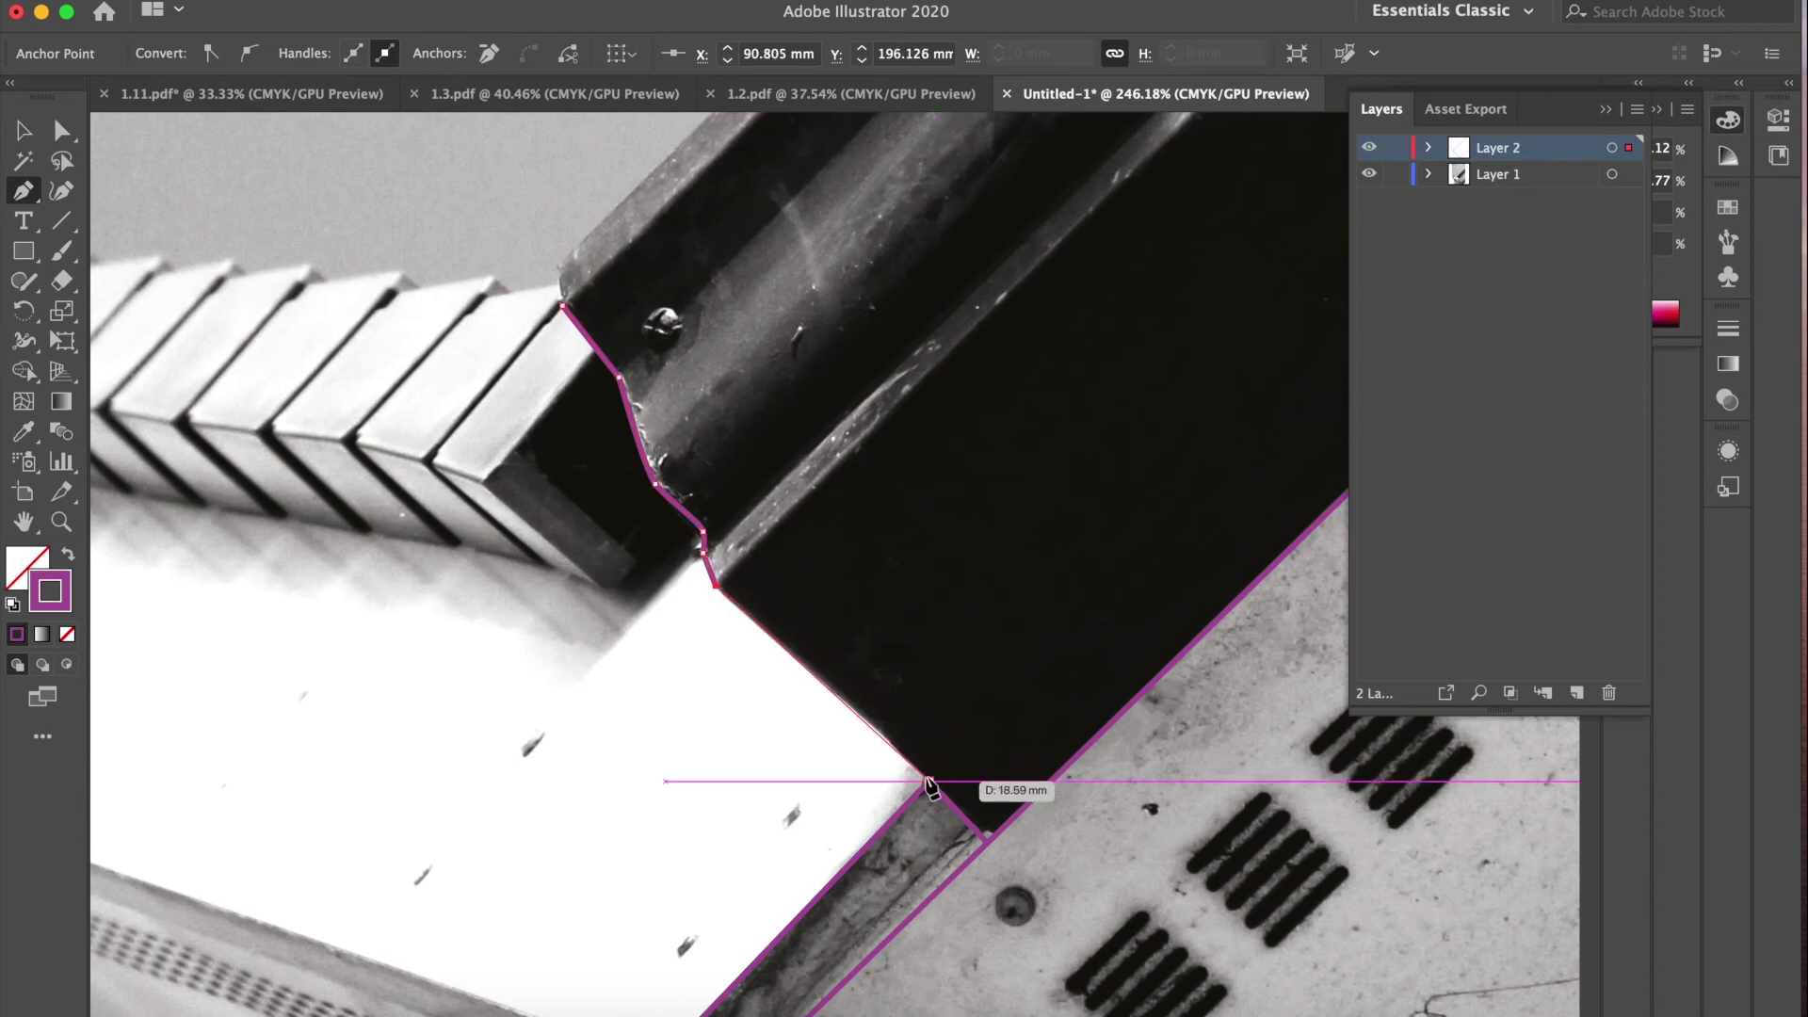
{"action": "key", "text": "v"}
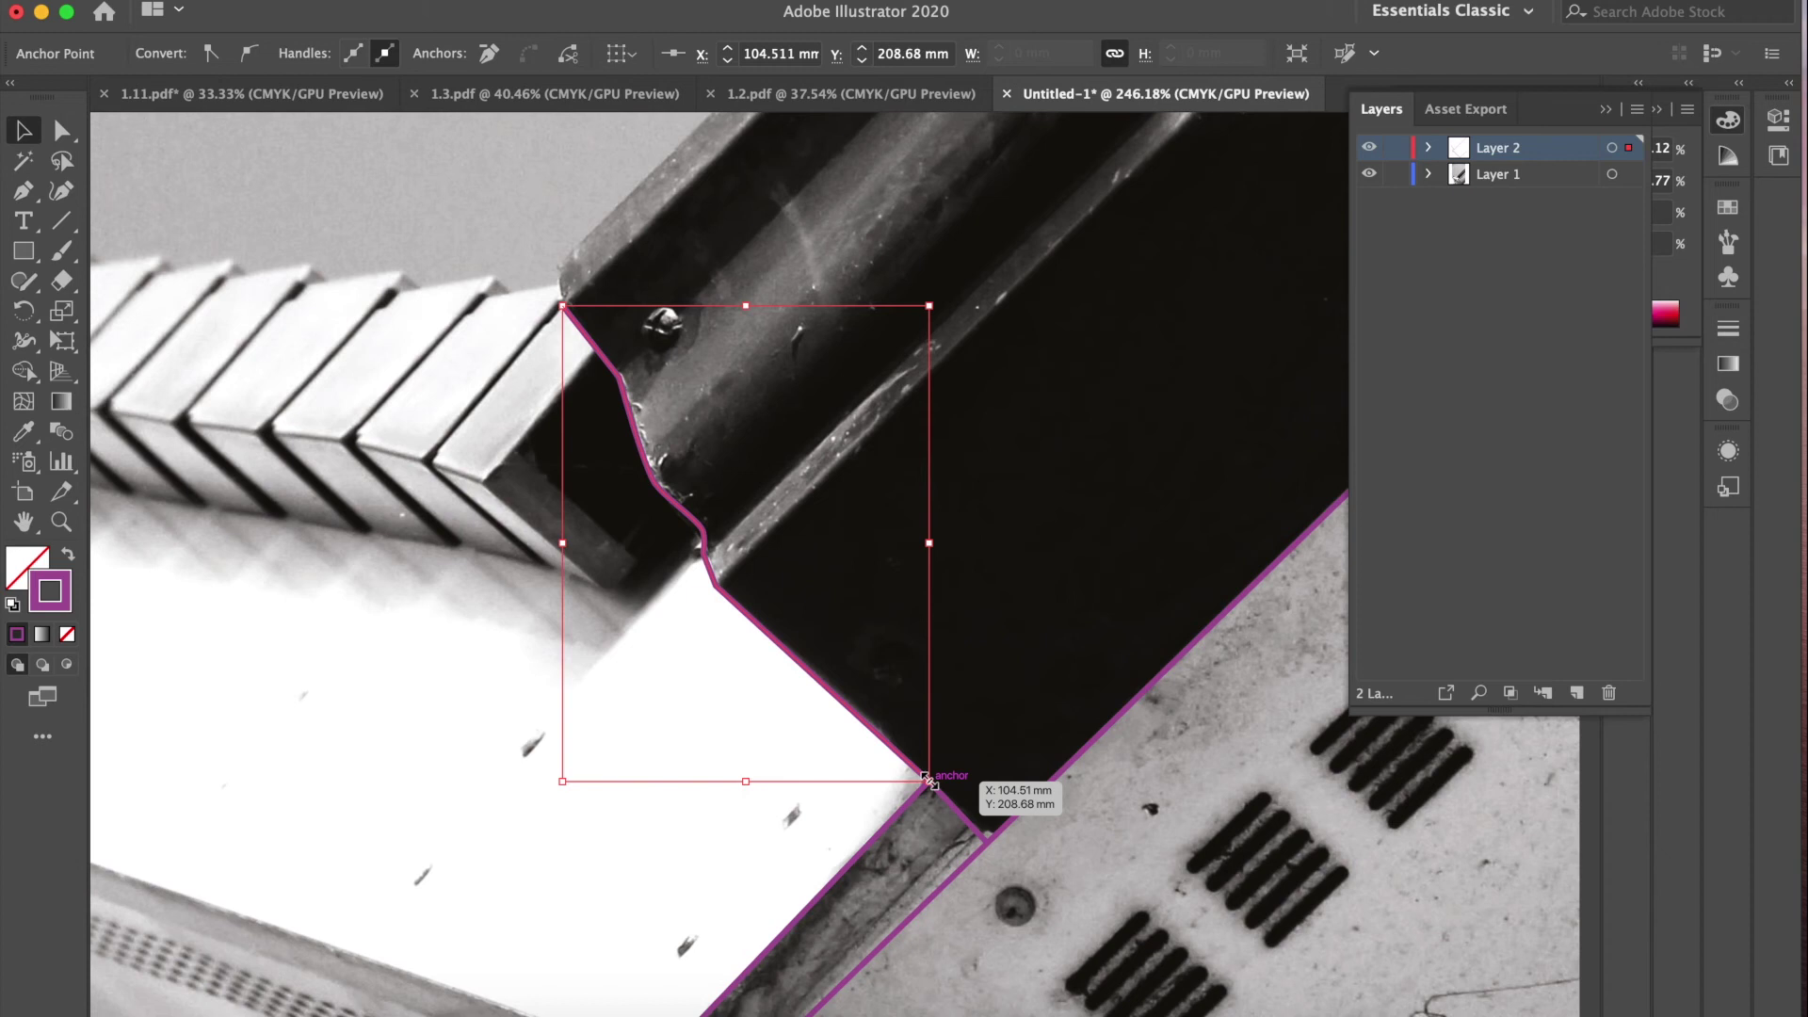
Step: Activate the Pen tool and examine the traced outlines across the building, along the black beam and around its jagged end
{"action": "key", "text": "p"}
{"action": "key", "text": "super+0"}
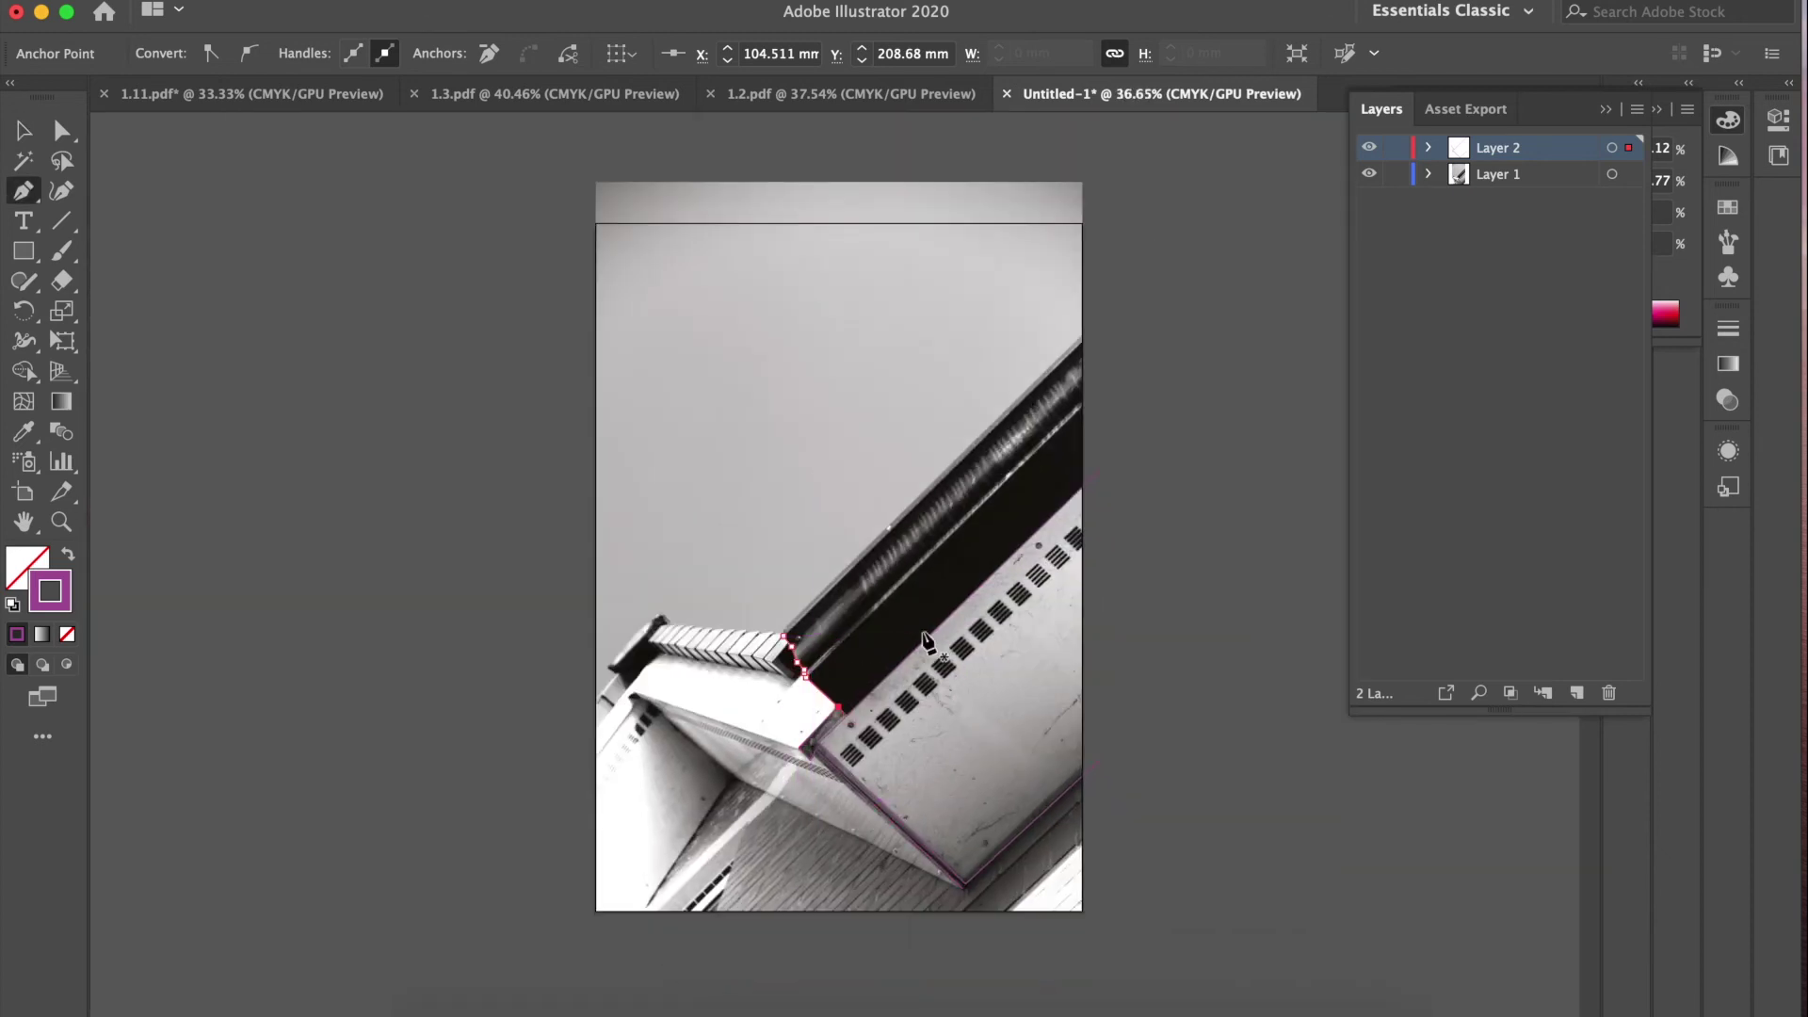
{"action": "scroll", "coordinate": [786, 739], "scroll_direction": "up", "scroll_amount": 10}
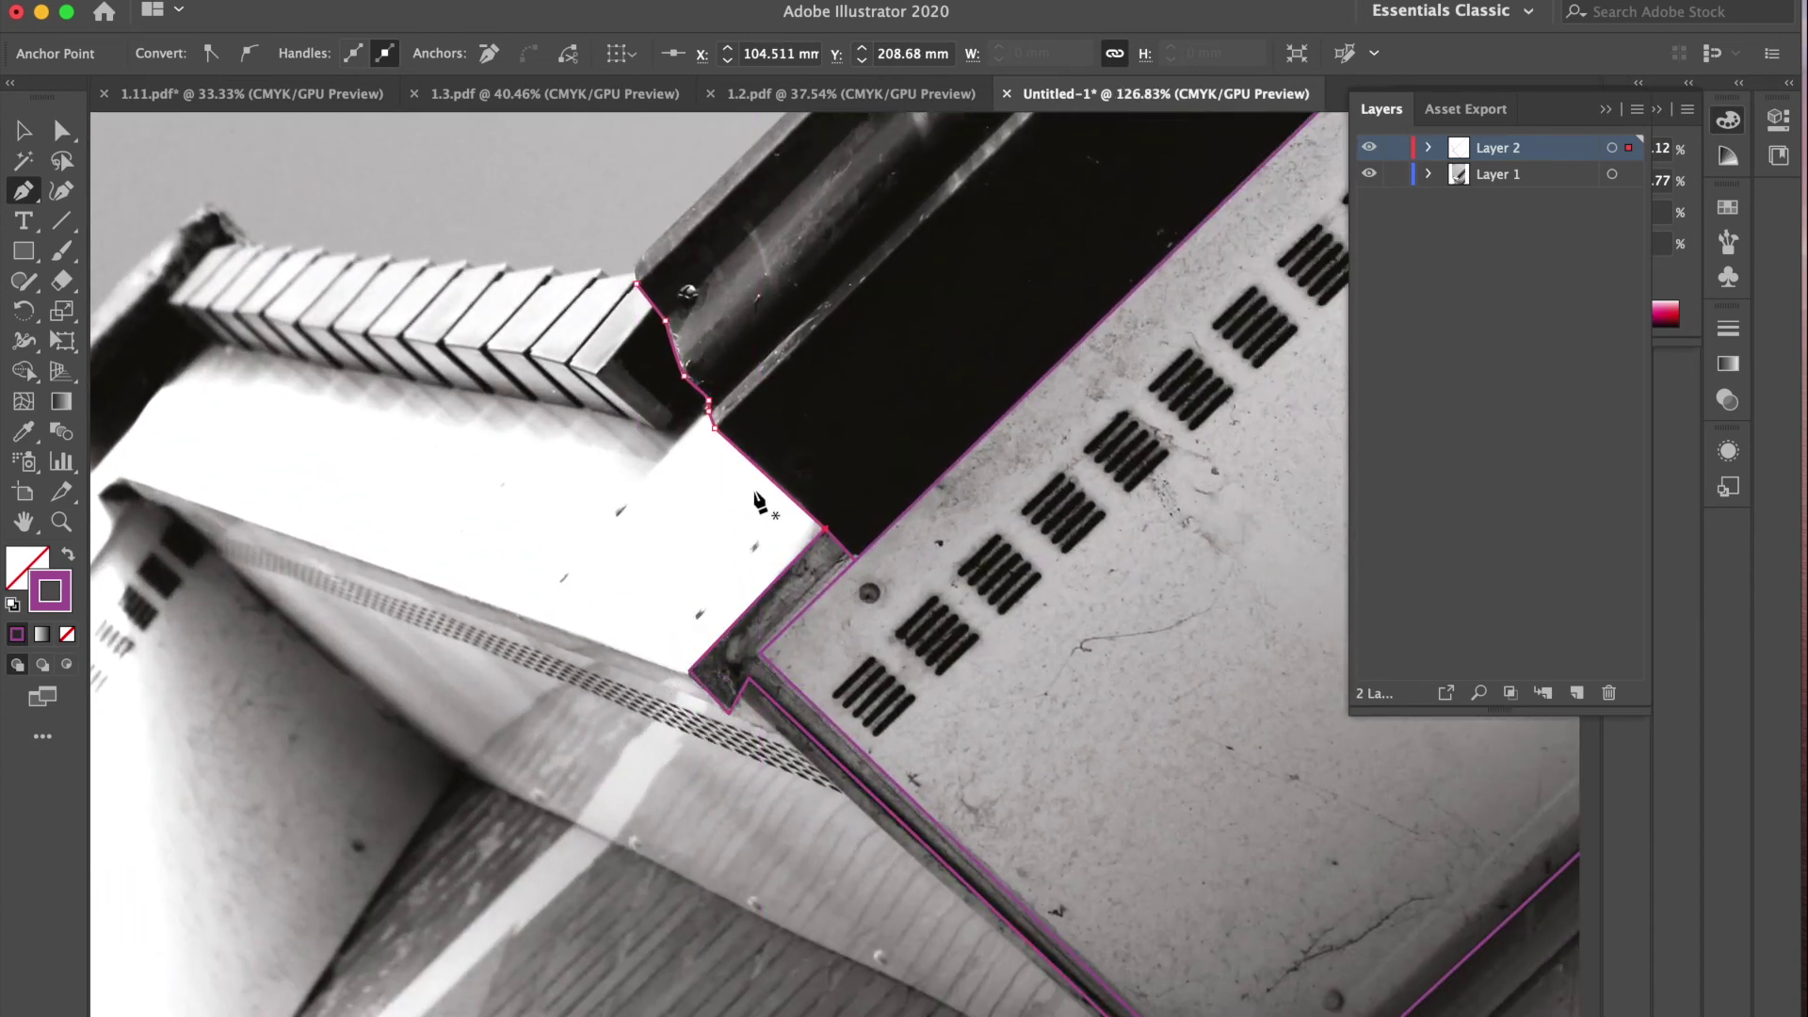
{"action": "scroll", "coordinate": [758, 501], "scroll_direction": "left", "scroll_amount": 3}
{"action": "scroll", "coordinate": [758, 501], "scroll_direction": "left", "scroll_amount": 2}
{"action": "scroll", "coordinate": [584, 489], "scroll_direction": "right", "scroll_amount": 10}
{"action": "scroll", "coordinate": [584, 490], "scroll_direction": "up", "scroll_amount": 6}
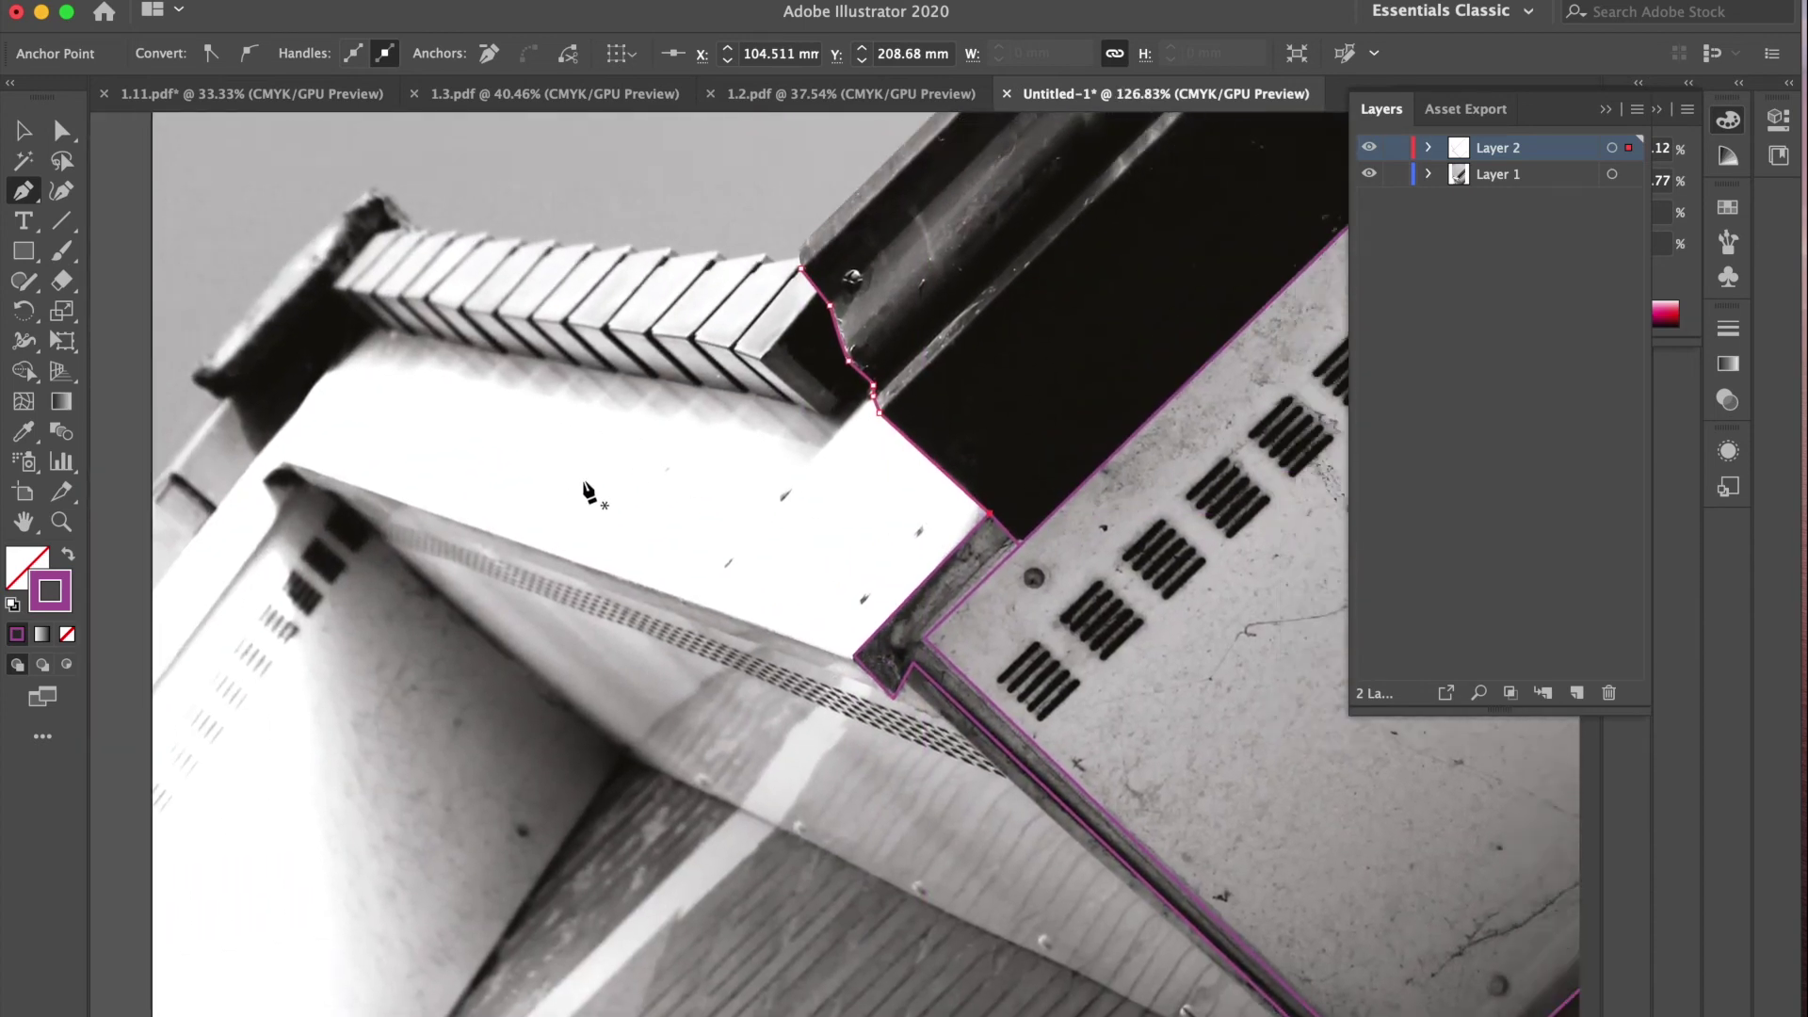
{"action": "scroll", "coordinate": [535, 645], "scroll_direction": "down", "scroll_amount": 5}
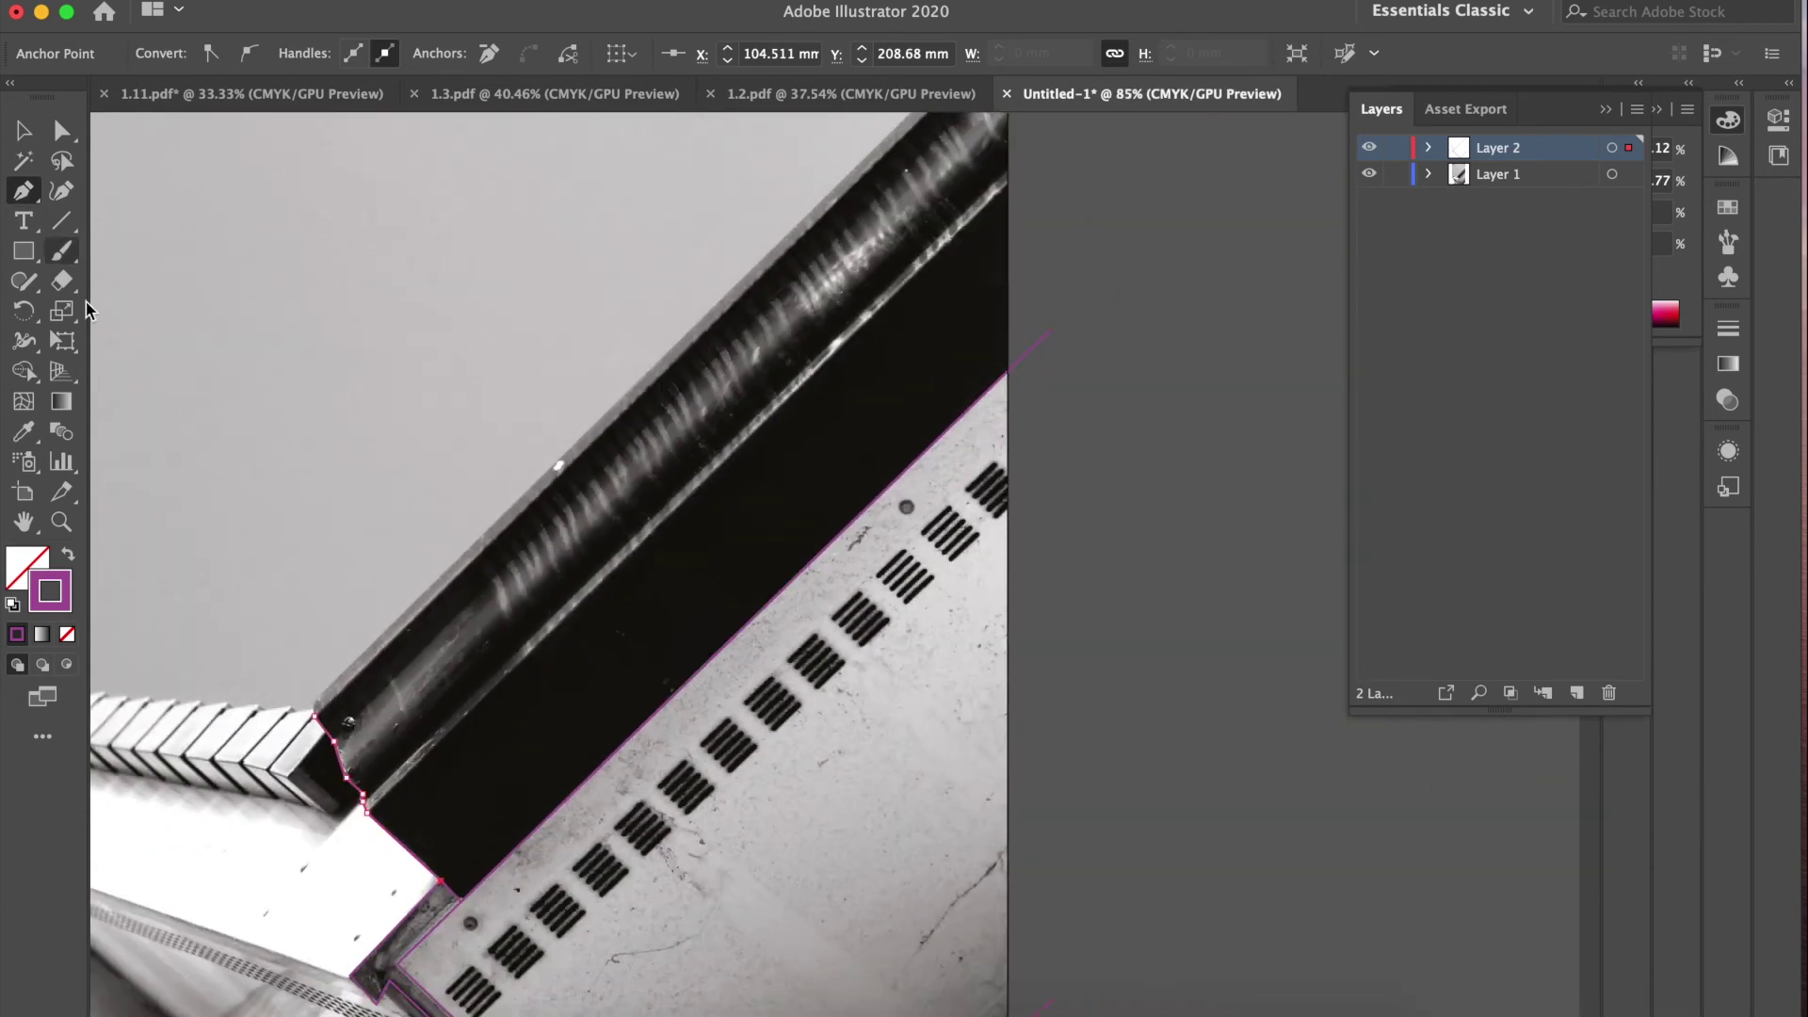
{"action": "left_click", "coordinate": [346, 778]}
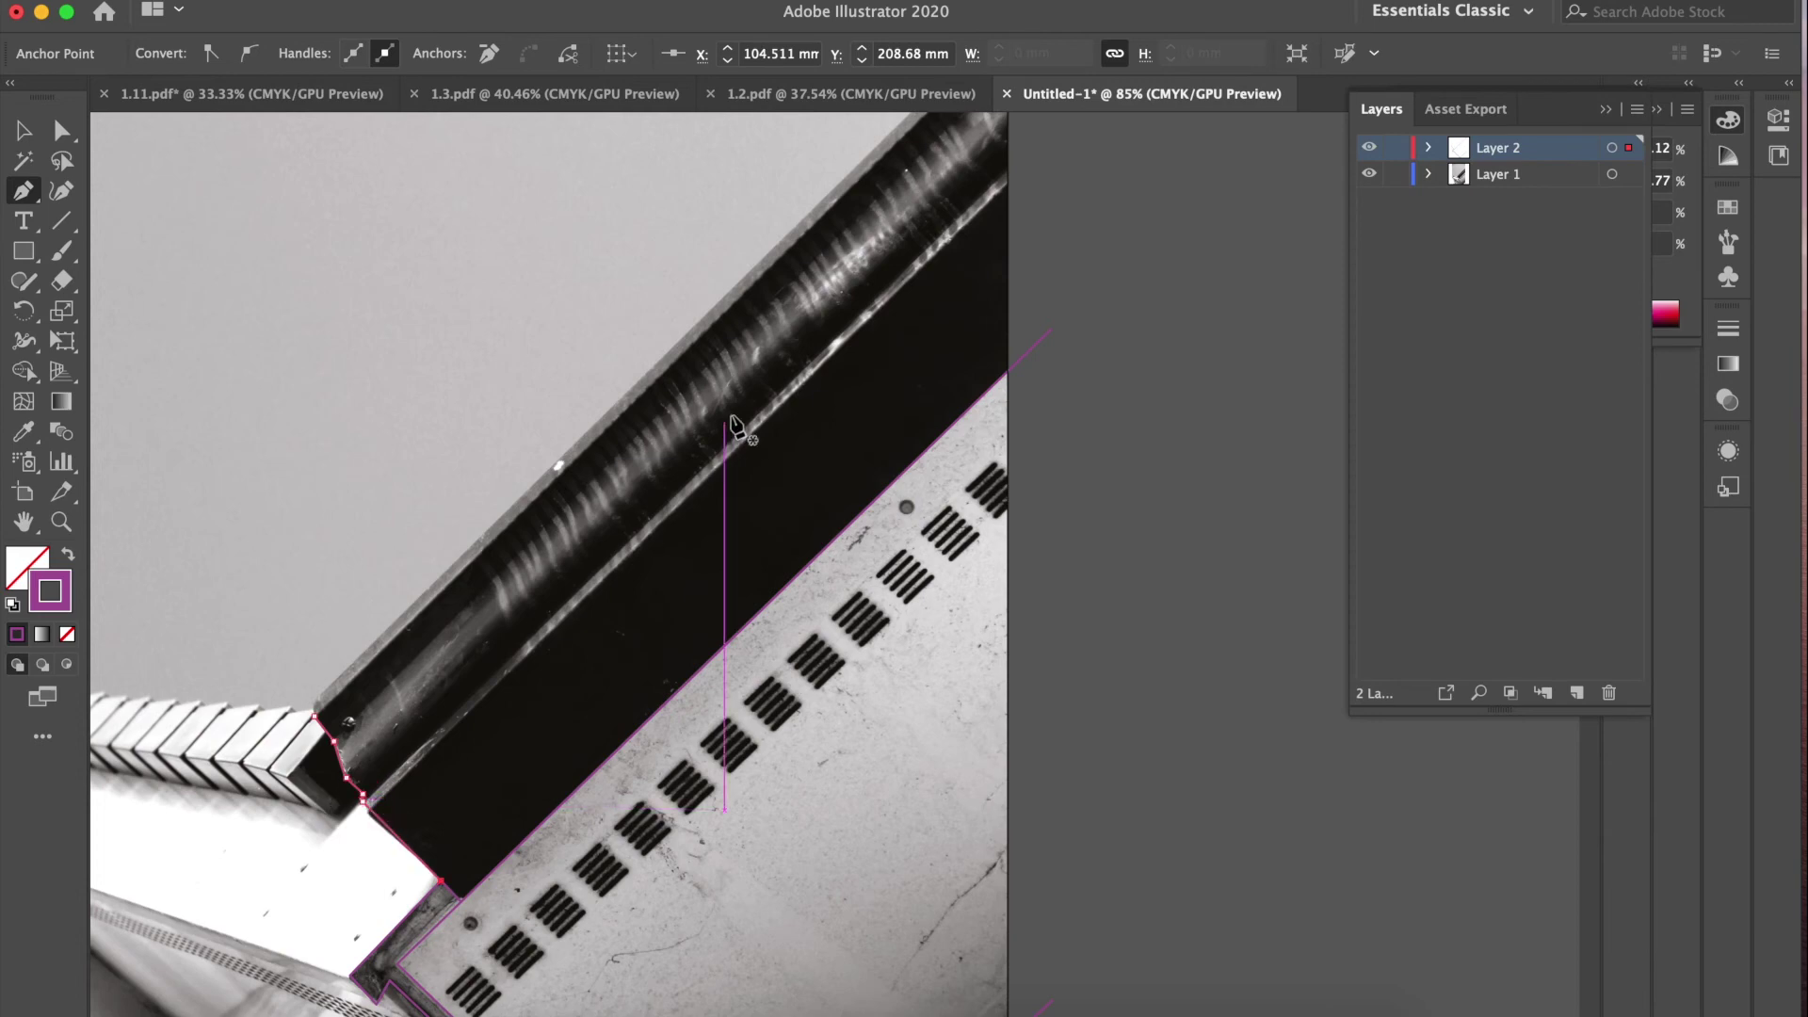
{"action": "scroll", "coordinate": [556, 678], "scroll_direction": "up", "scroll_amount": 10}
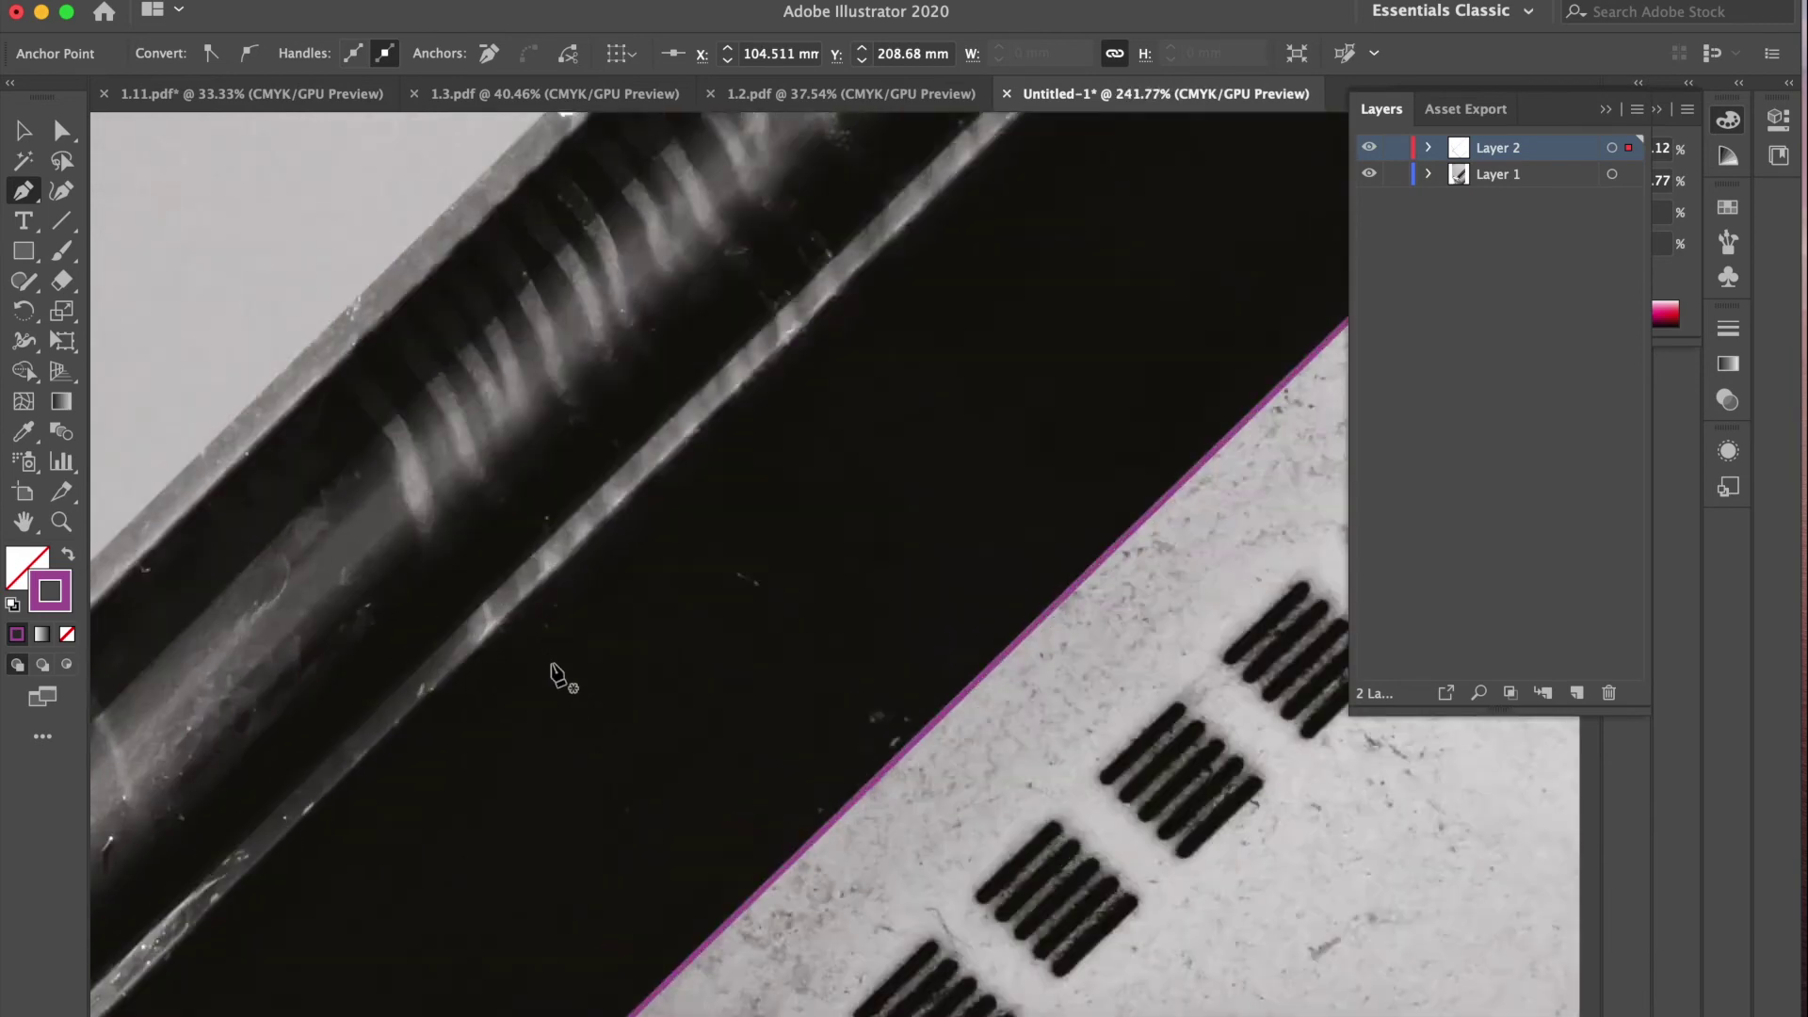
{"action": "scroll", "coordinate": [556, 678], "scroll_direction": "left", "scroll_amount": 10}
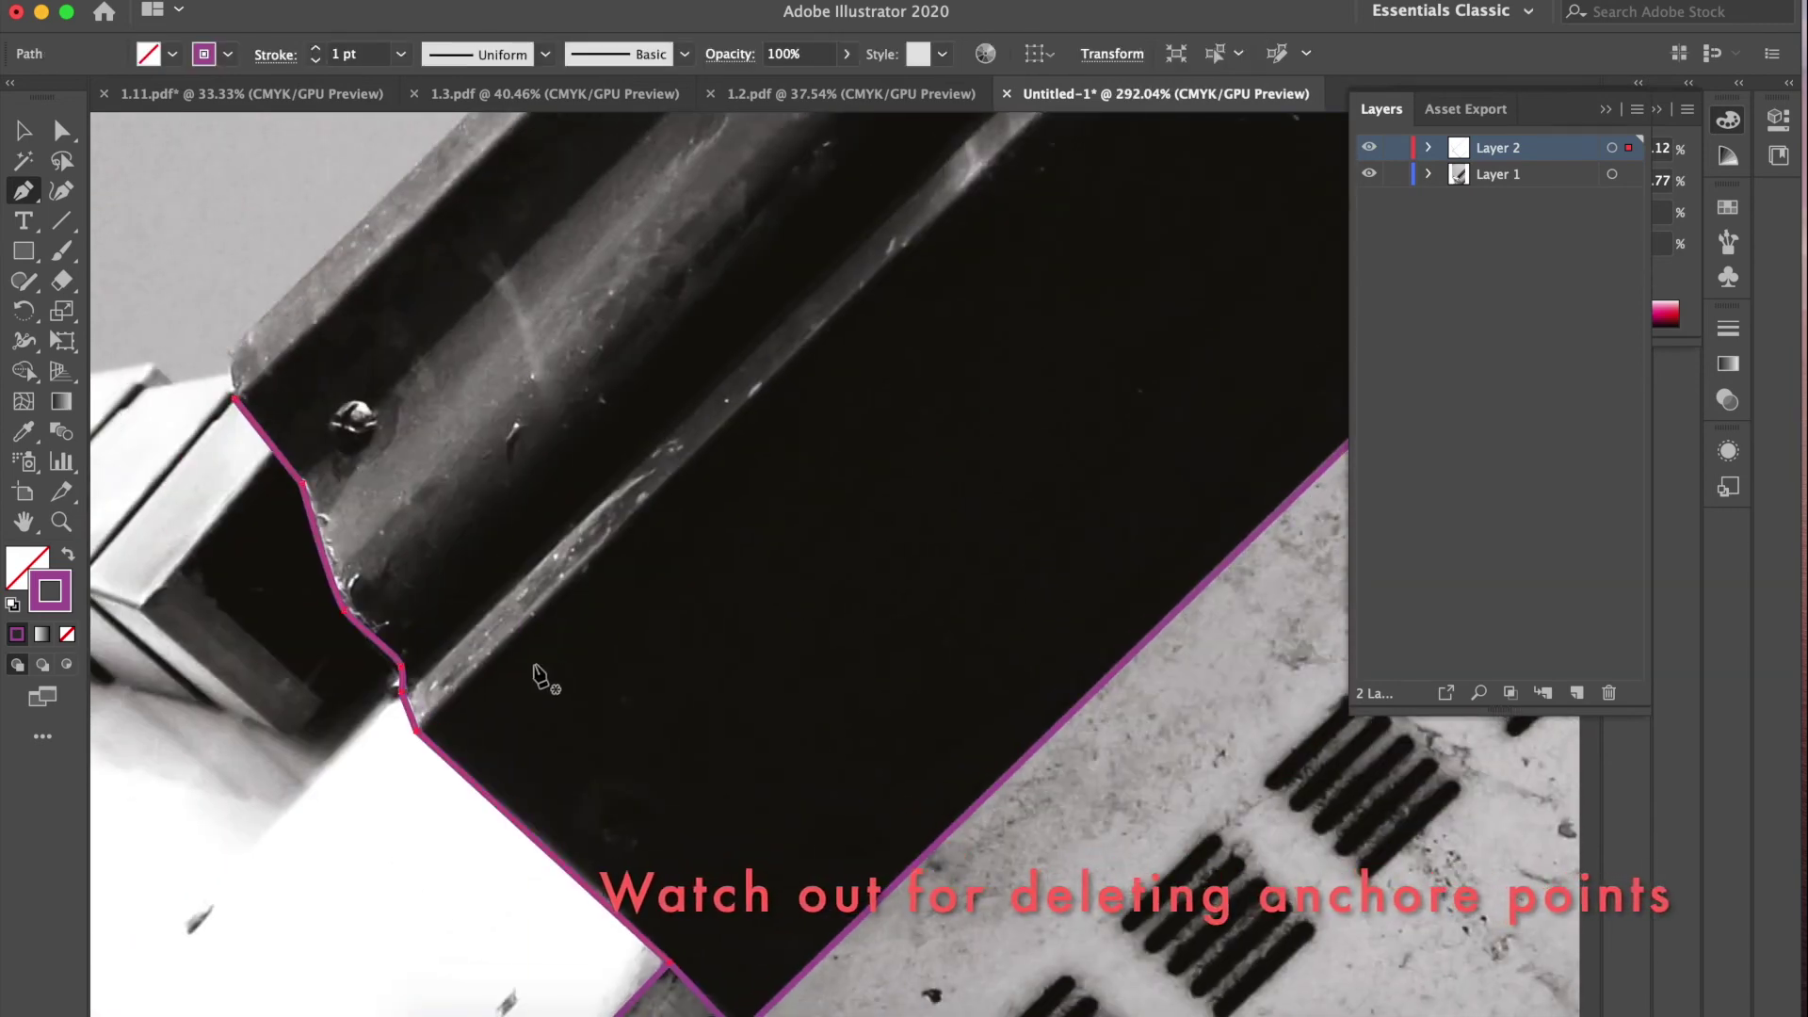
Step: Draw a straight path along the light strip's lower edge from the jagged end to just past the artboard, at about X 211.8 mm, Y 77.6 mm
{"action": "left_click", "coordinate": [416, 732]}
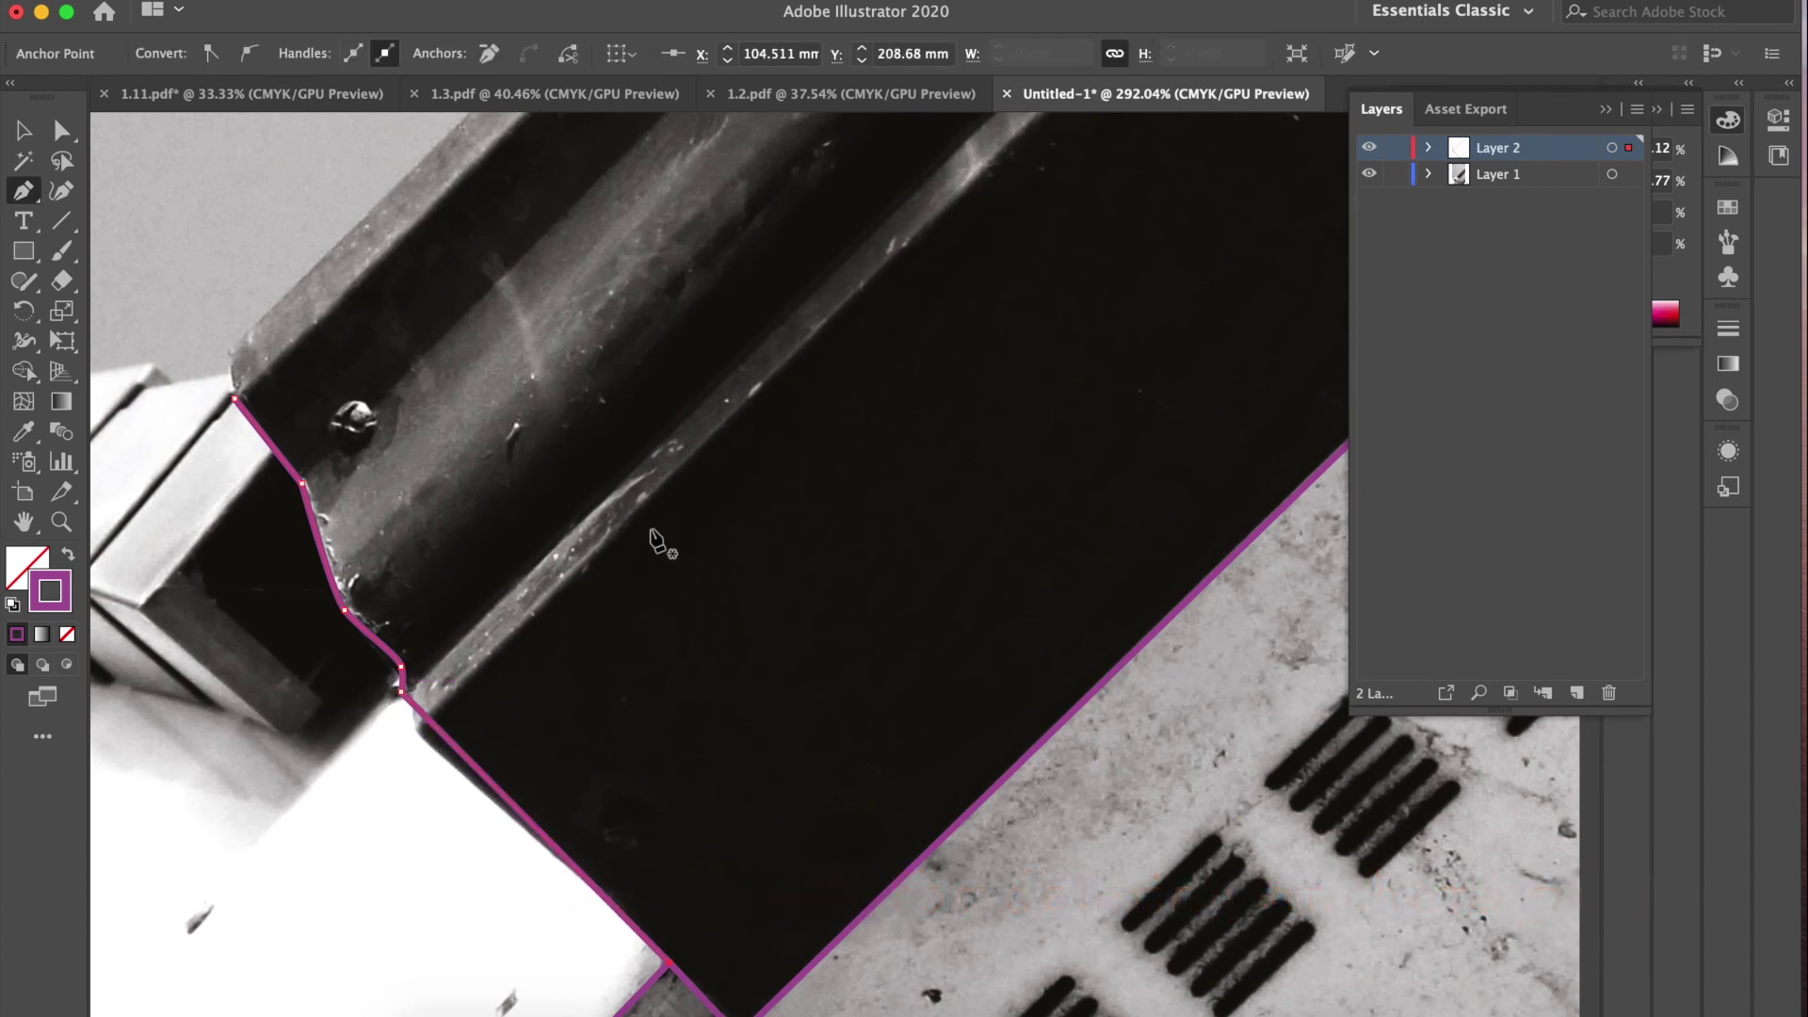
{"action": "key", "text": "super+z"}
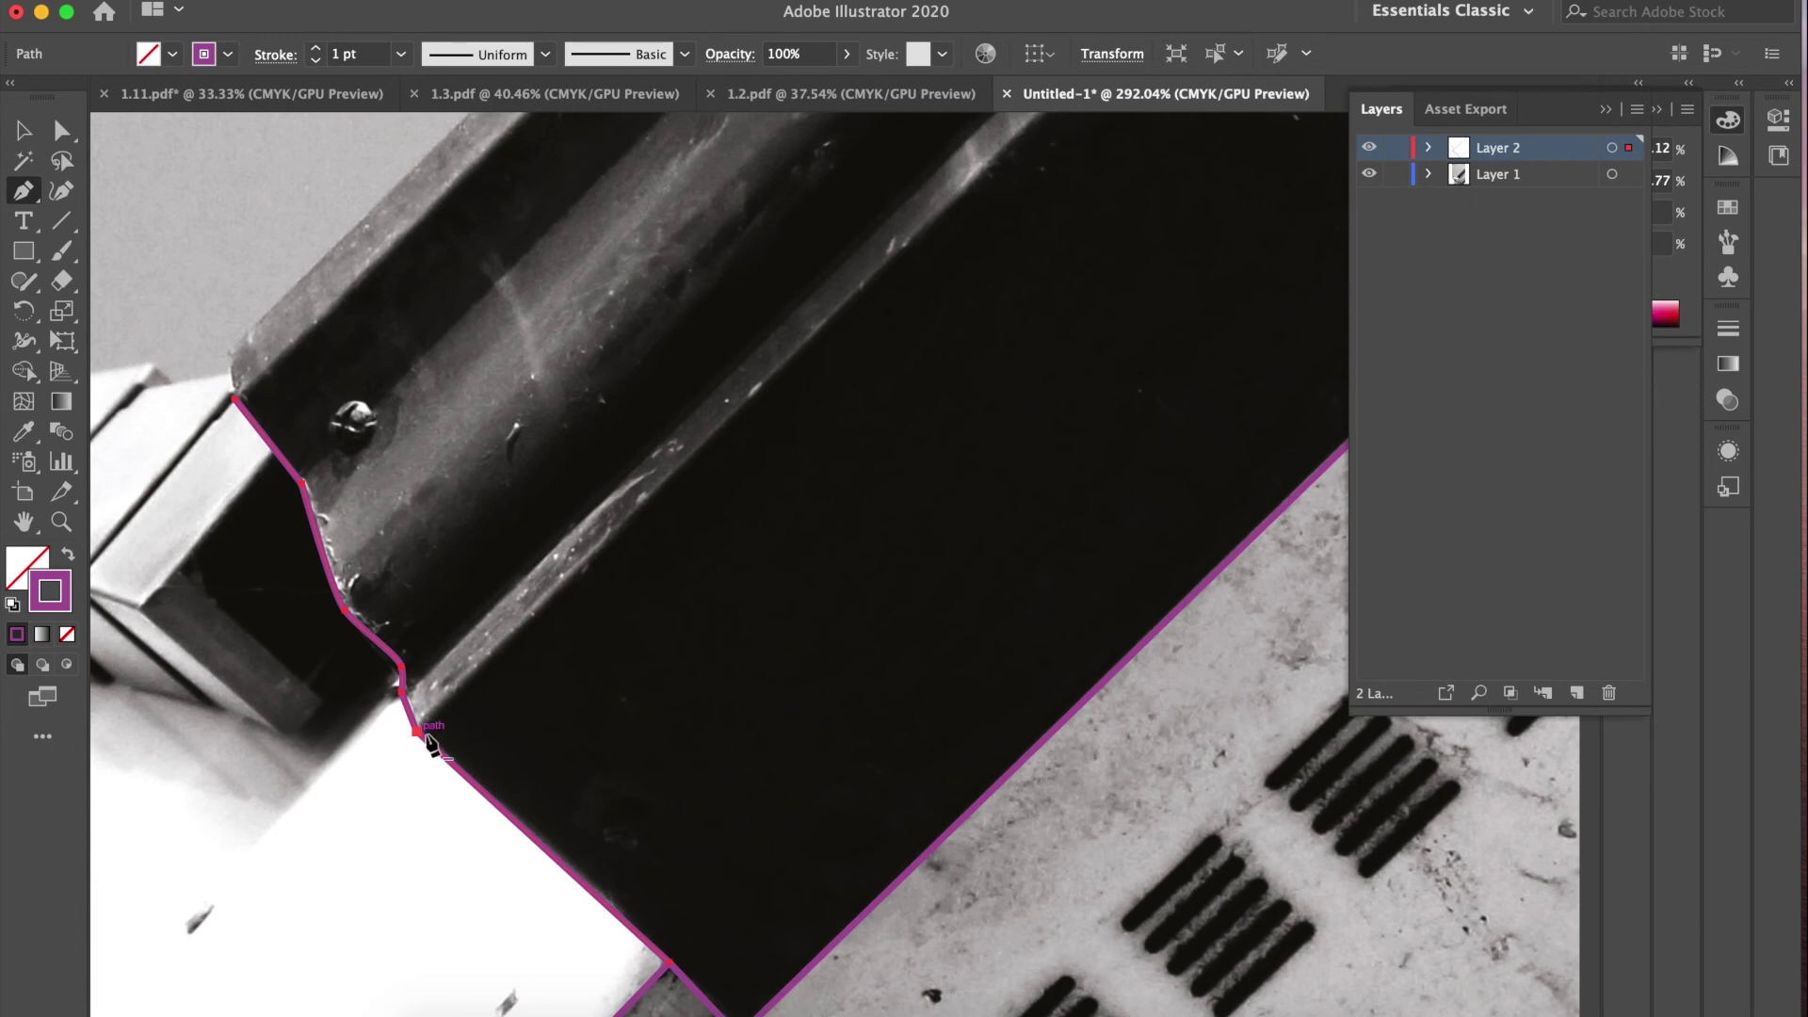
{"action": "left_click", "coordinate": [425, 723]}
{"action": "scroll", "coordinate": [507, 664], "scroll_direction": "up", "scroll_amount": 5}
{"action": "scroll", "coordinate": [506, 664], "scroll_direction": "right", "scroll_amount": 3}
{"action": "scroll", "coordinate": [506, 664], "scroll_direction": "up", "scroll_amount": 5}
{"action": "scroll", "coordinate": [506, 664], "scroll_direction": "right", "scroll_amount": 5}
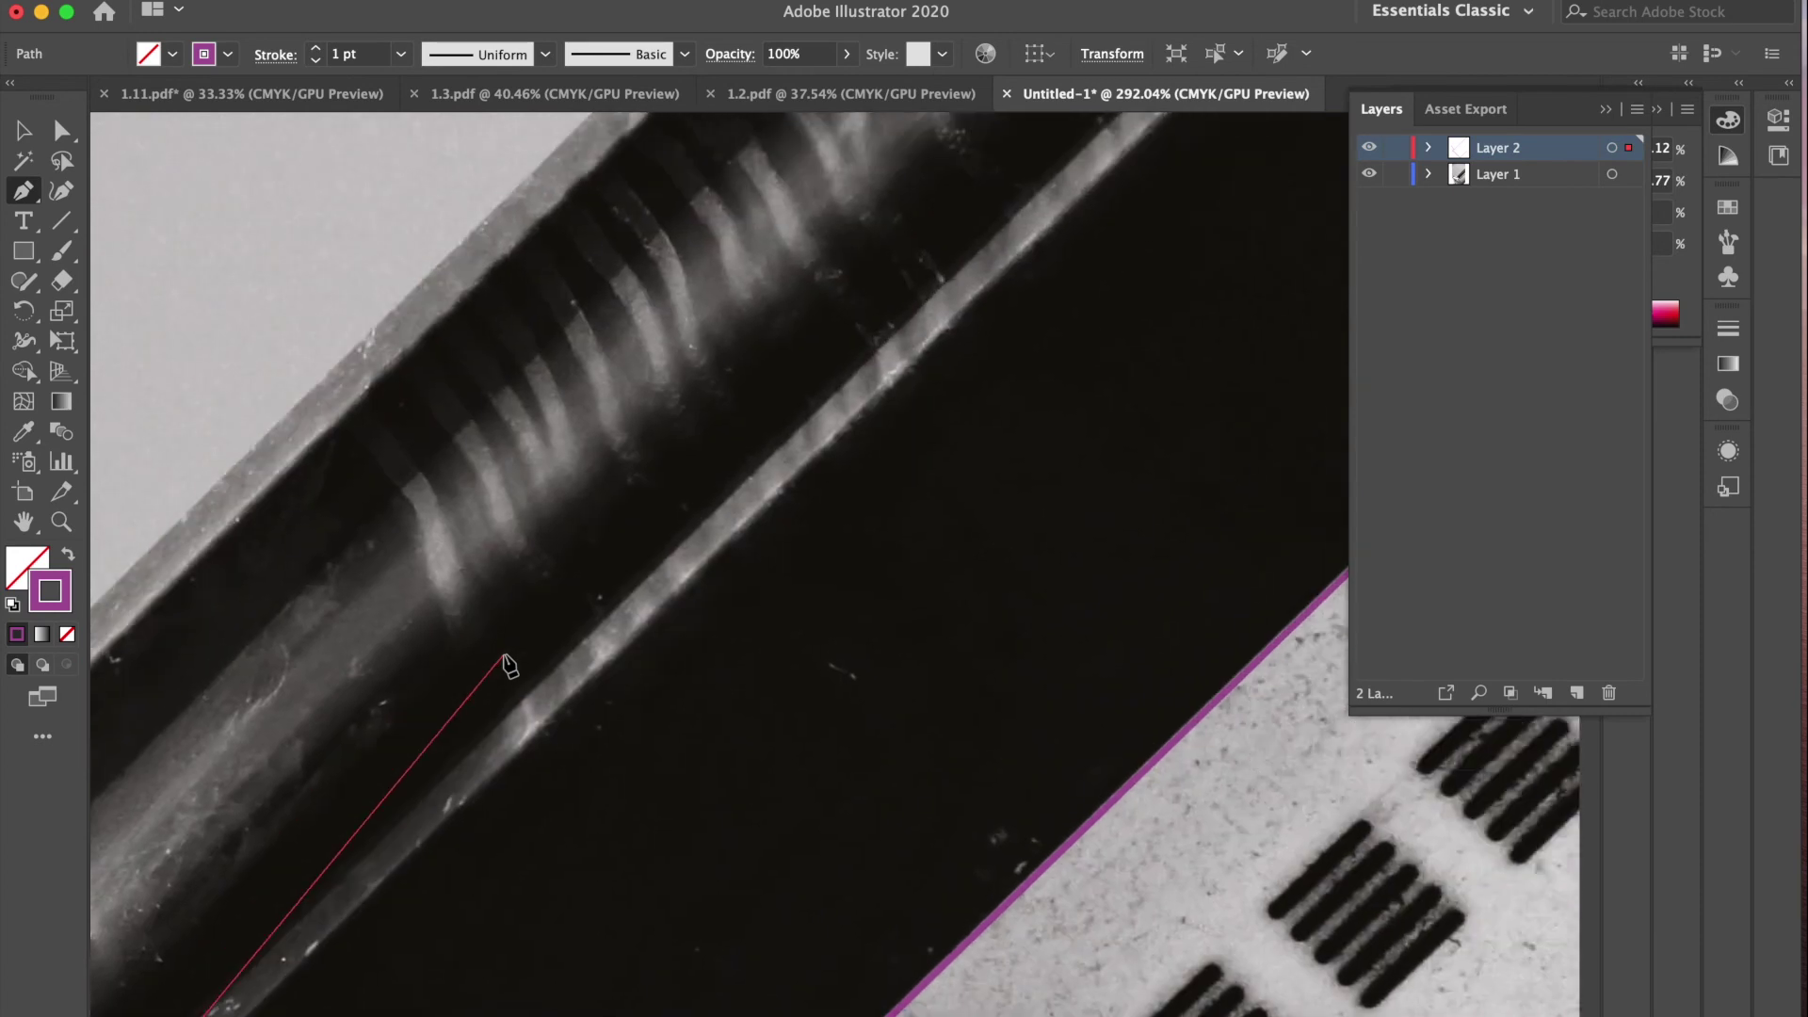
{"action": "scroll", "coordinate": [507, 663], "scroll_direction": "up", "scroll_amount": 5}
{"action": "scroll", "coordinate": [507, 664], "scroll_direction": "right", "scroll_amount": 5}
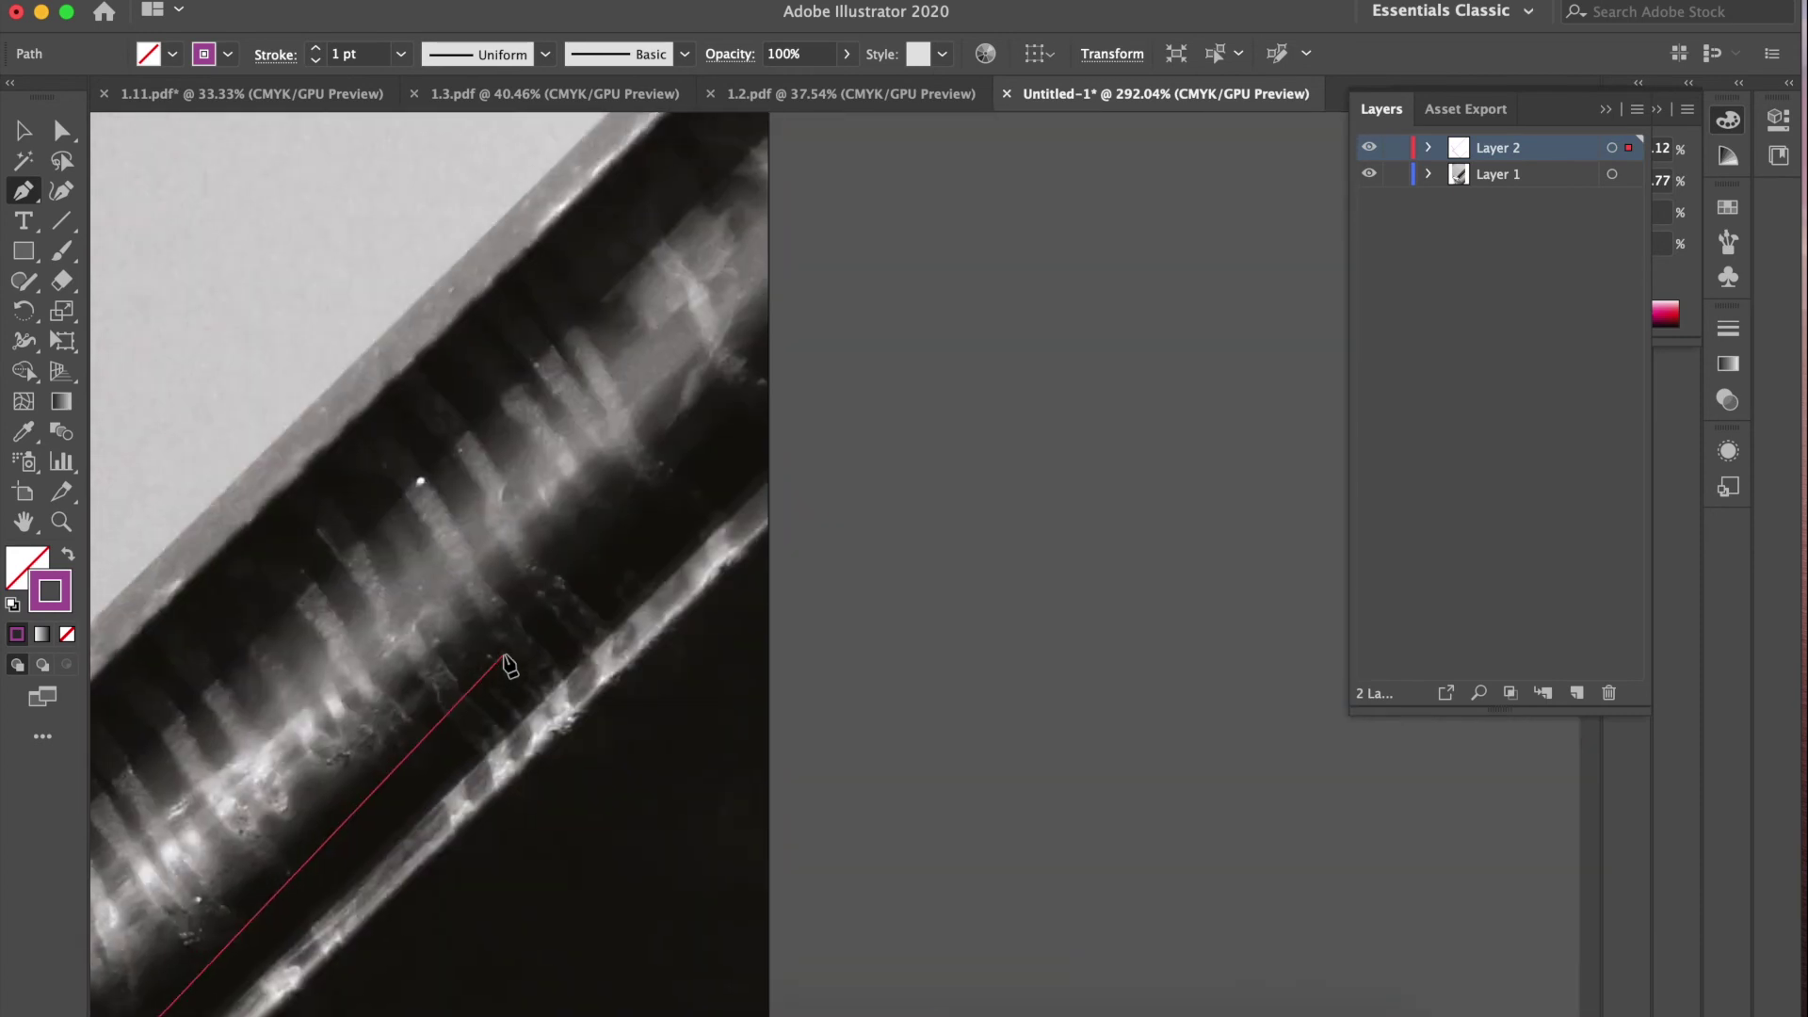
{"action": "left_click", "coordinate": [800, 504]}
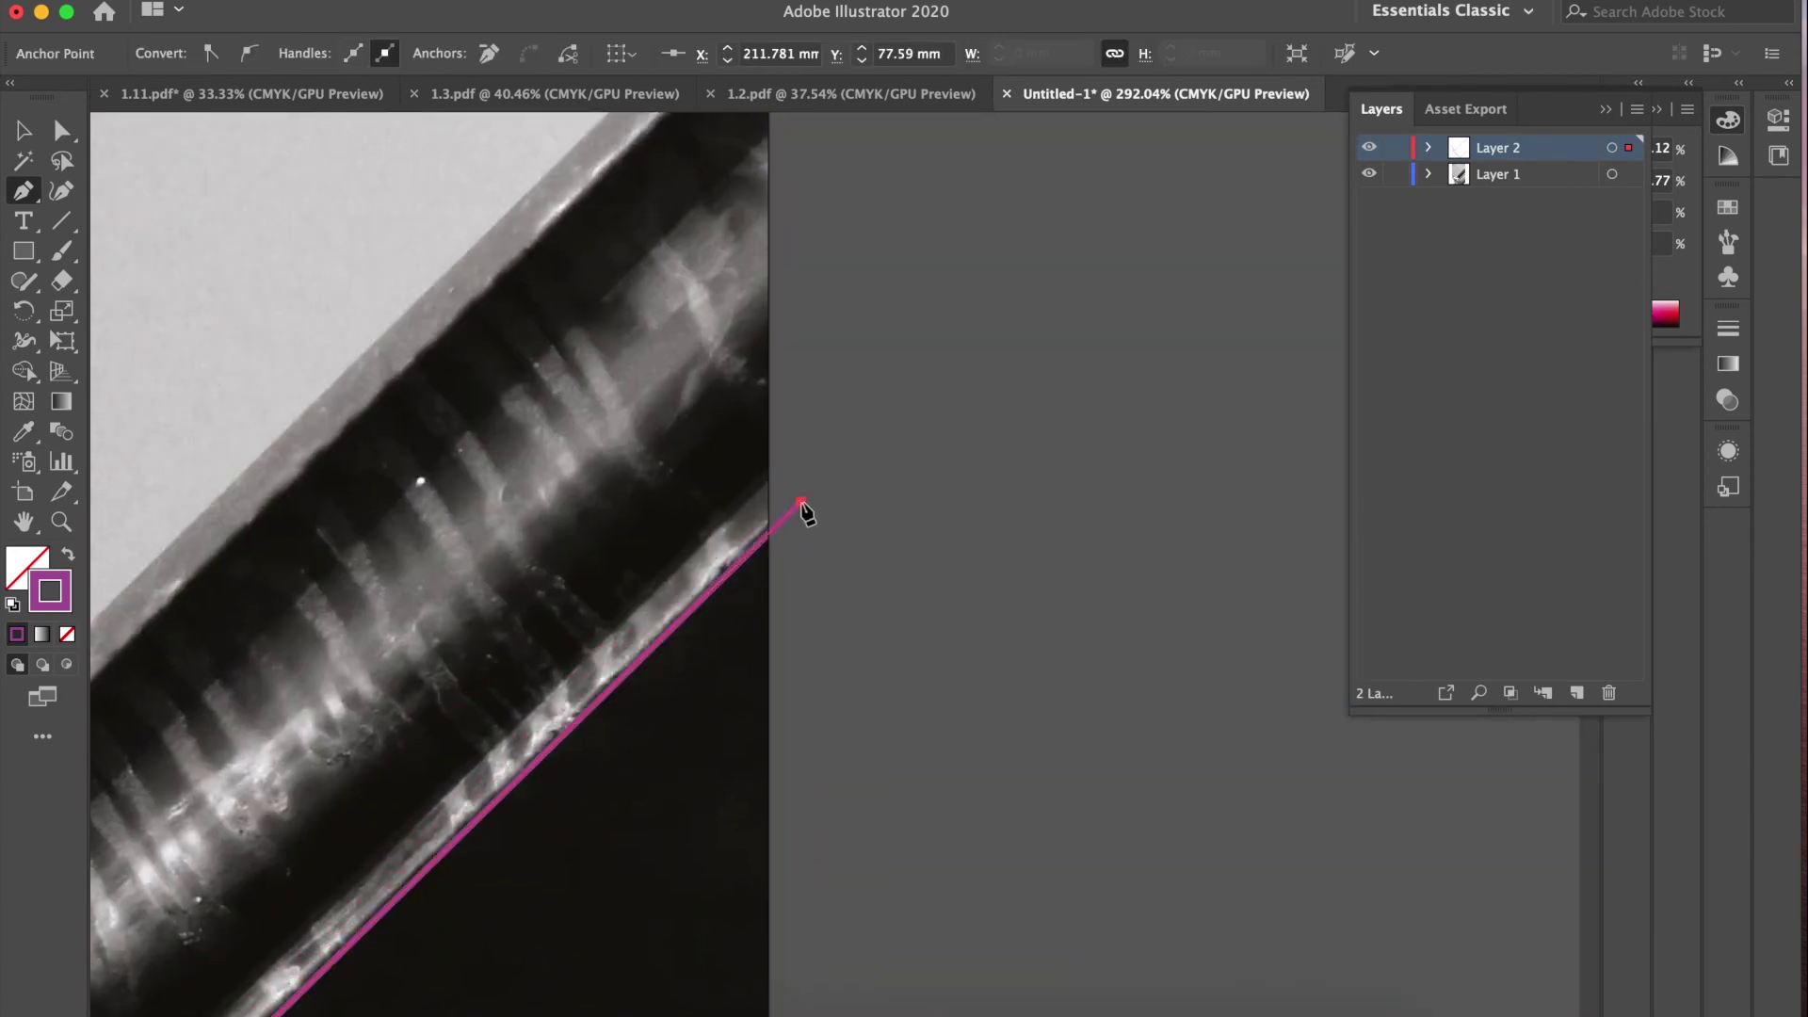
Step: Move the new strip path's lower anchor onto the corner of the jagged end path, at about X 90.8 mm, Y 196.1 mm
{"action": "scroll", "coordinate": [474, 739], "scroll_direction": "down", "scroll_amount": 10}
{"action": "scroll", "coordinate": [474, 739], "scroll_direction": "left", "scroll_amount": 10}
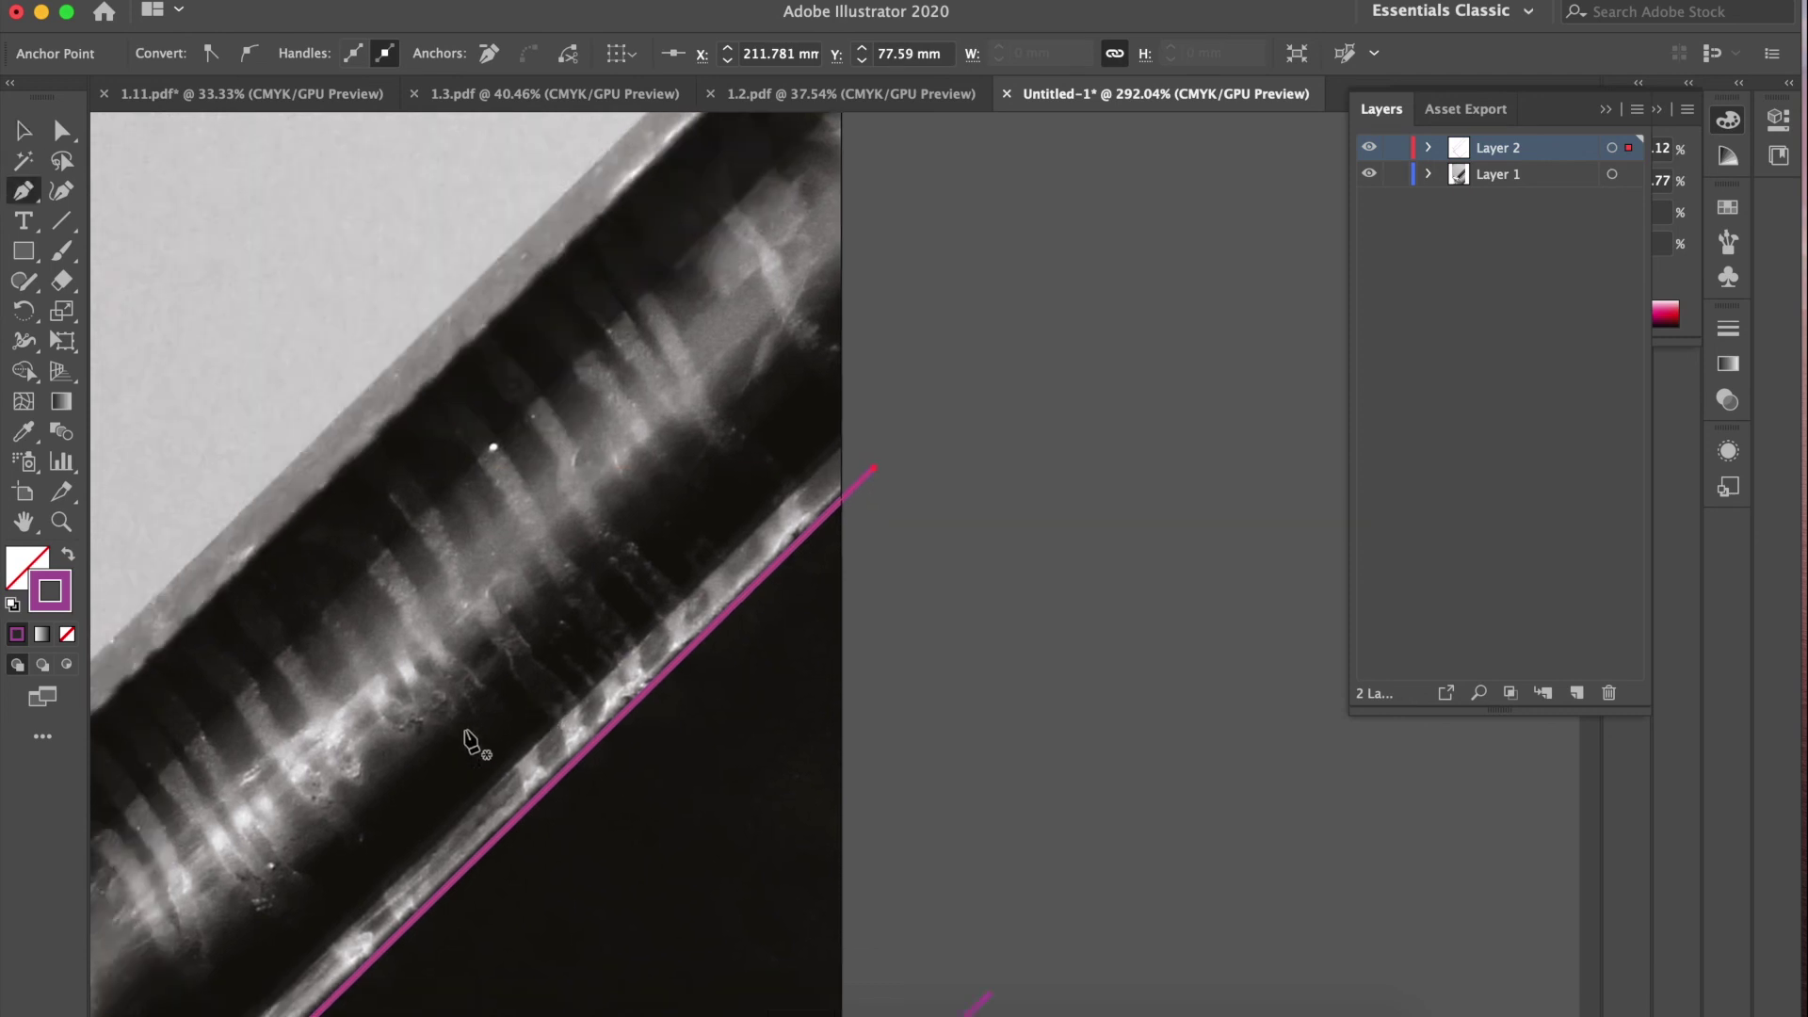
{"action": "scroll", "coordinate": [471, 742], "scroll_direction": "down", "scroll_amount": 5}
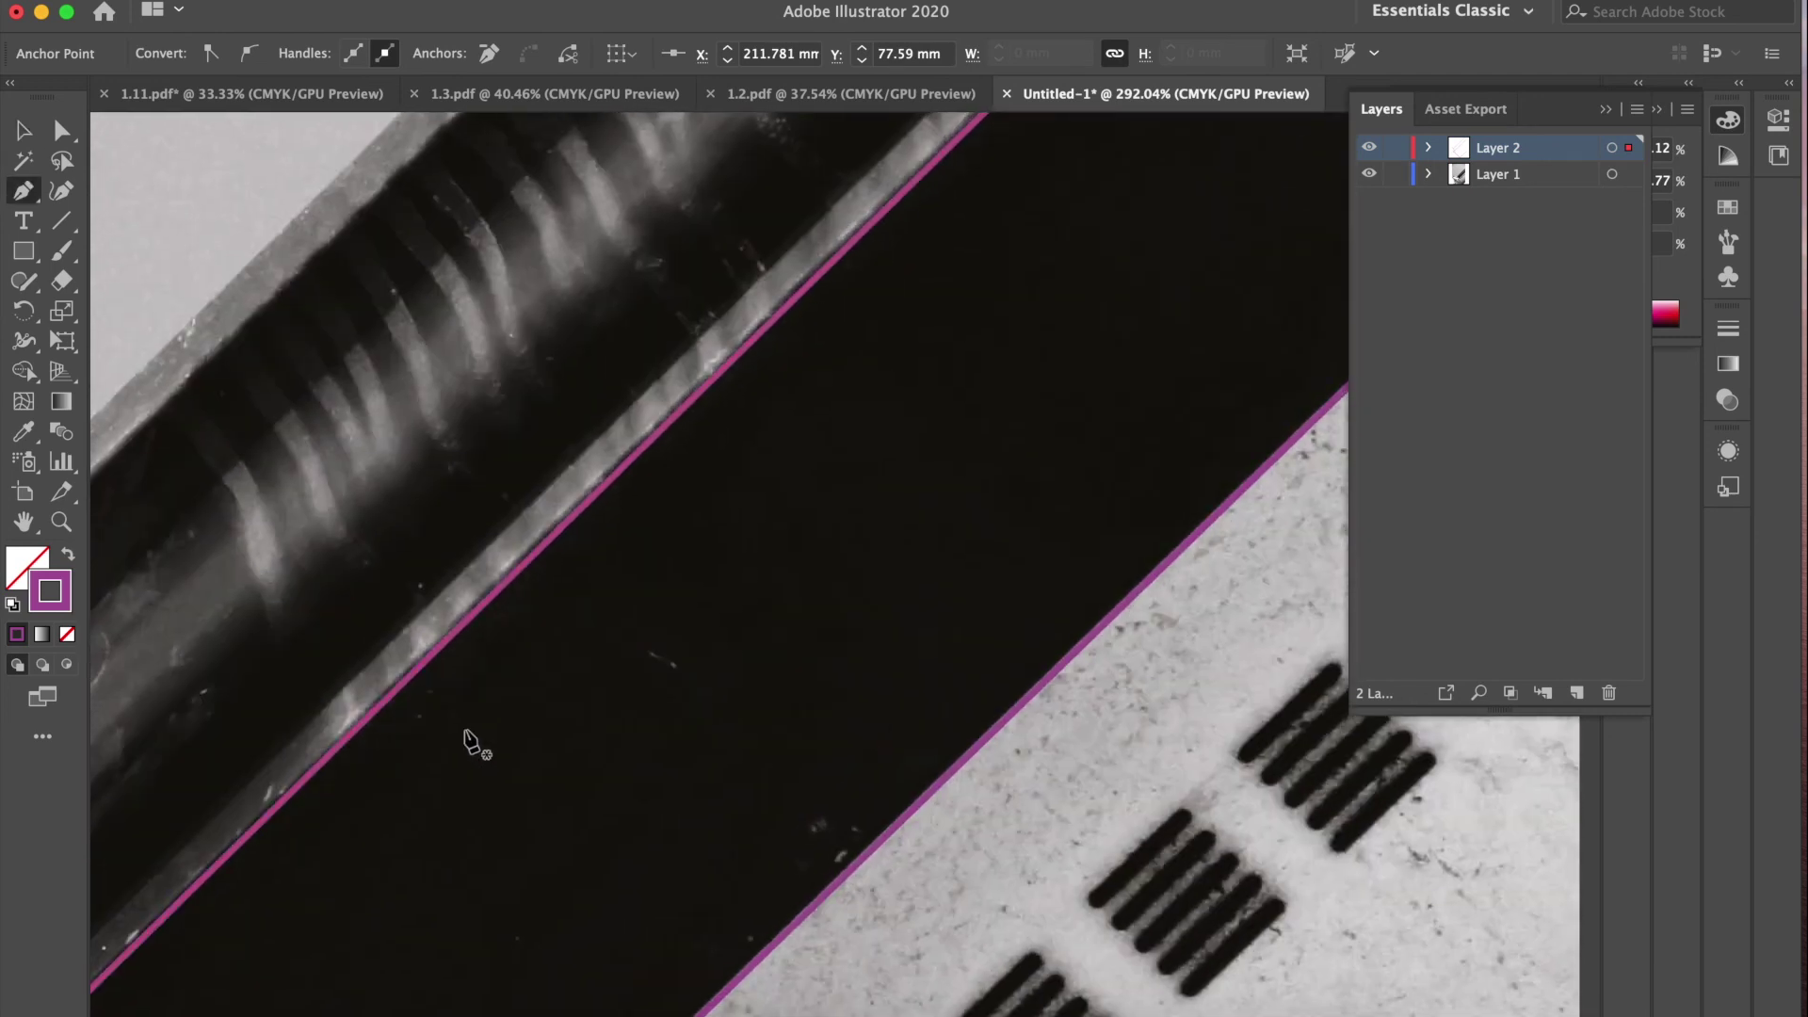
{"action": "scroll", "coordinate": [471, 742], "scroll_direction": "down", "scroll_amount": 3}
{"action": "left_click", "coordinate": [61, 130]}
{"action": "scroll", "coordinate": [283, 857], "scroll_direction": "up", "scroll_amount": 8}
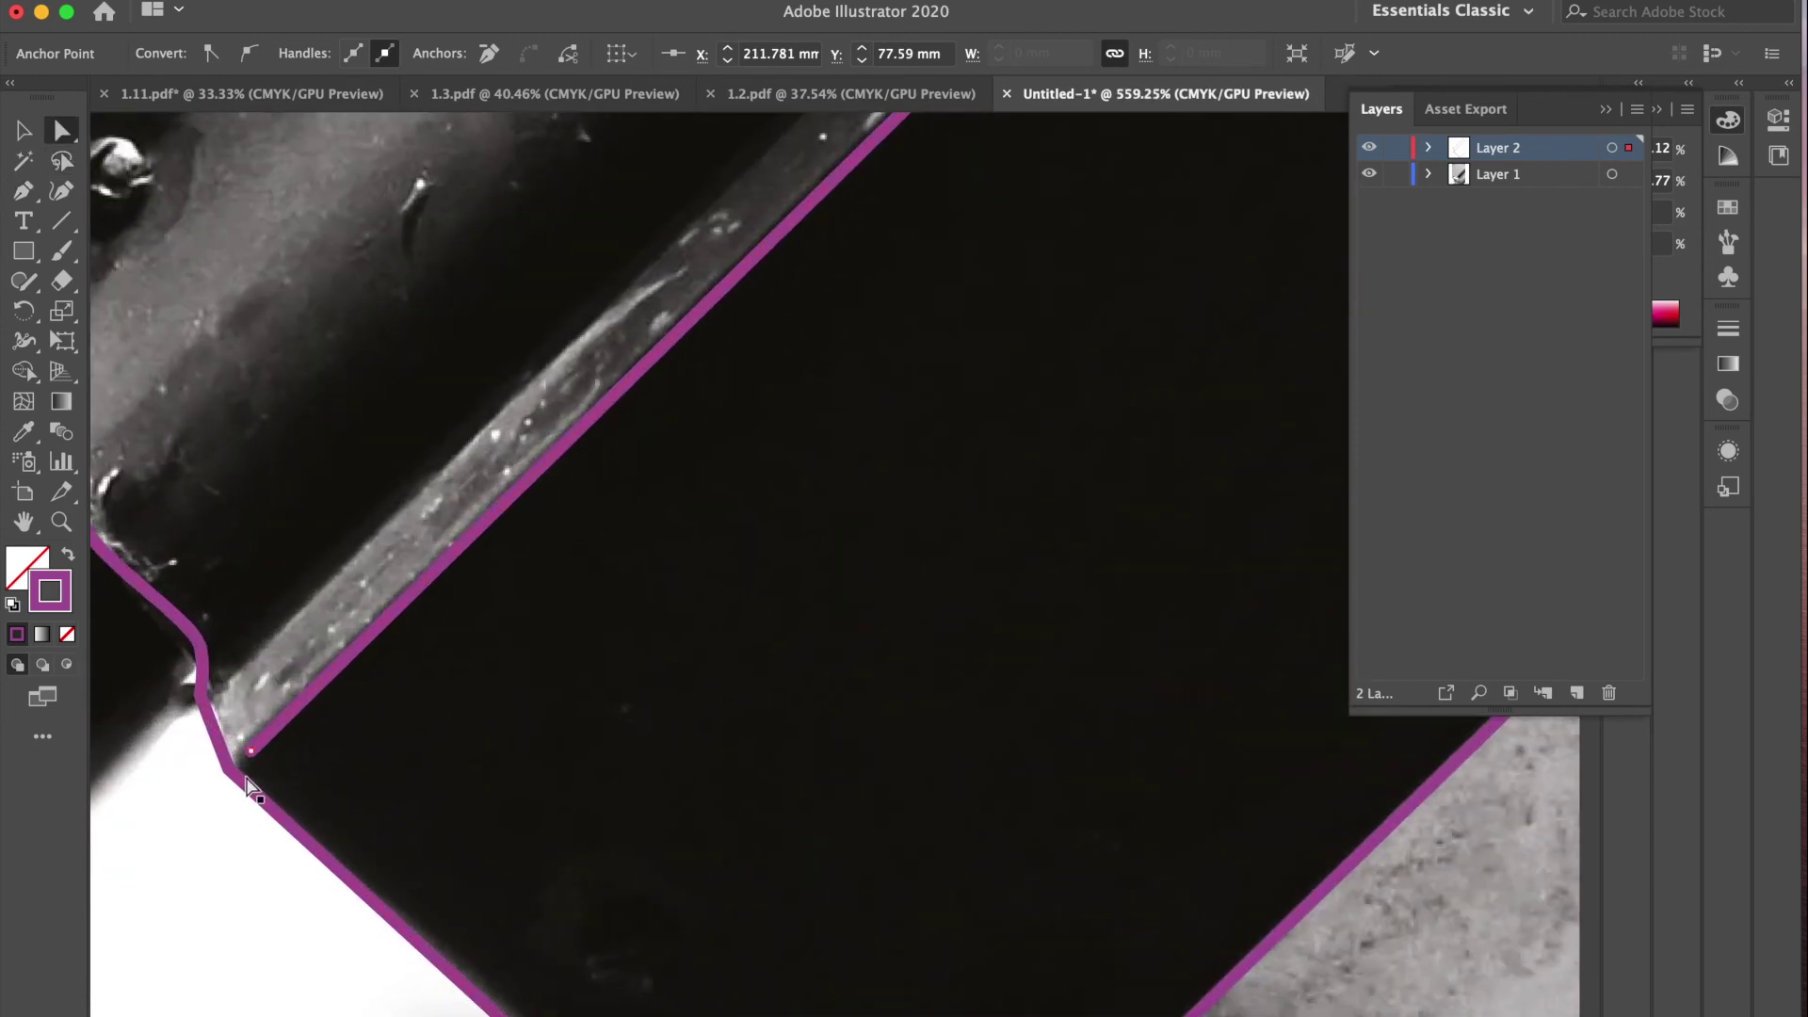
{"action": "left_click_drag", "start_coordinate": [250, 753], "coordinate": [231, 777]}
{"action": "scroll", "coordinate": [499, 635], "scroll_direction": "down", "scroll_amount": 5}
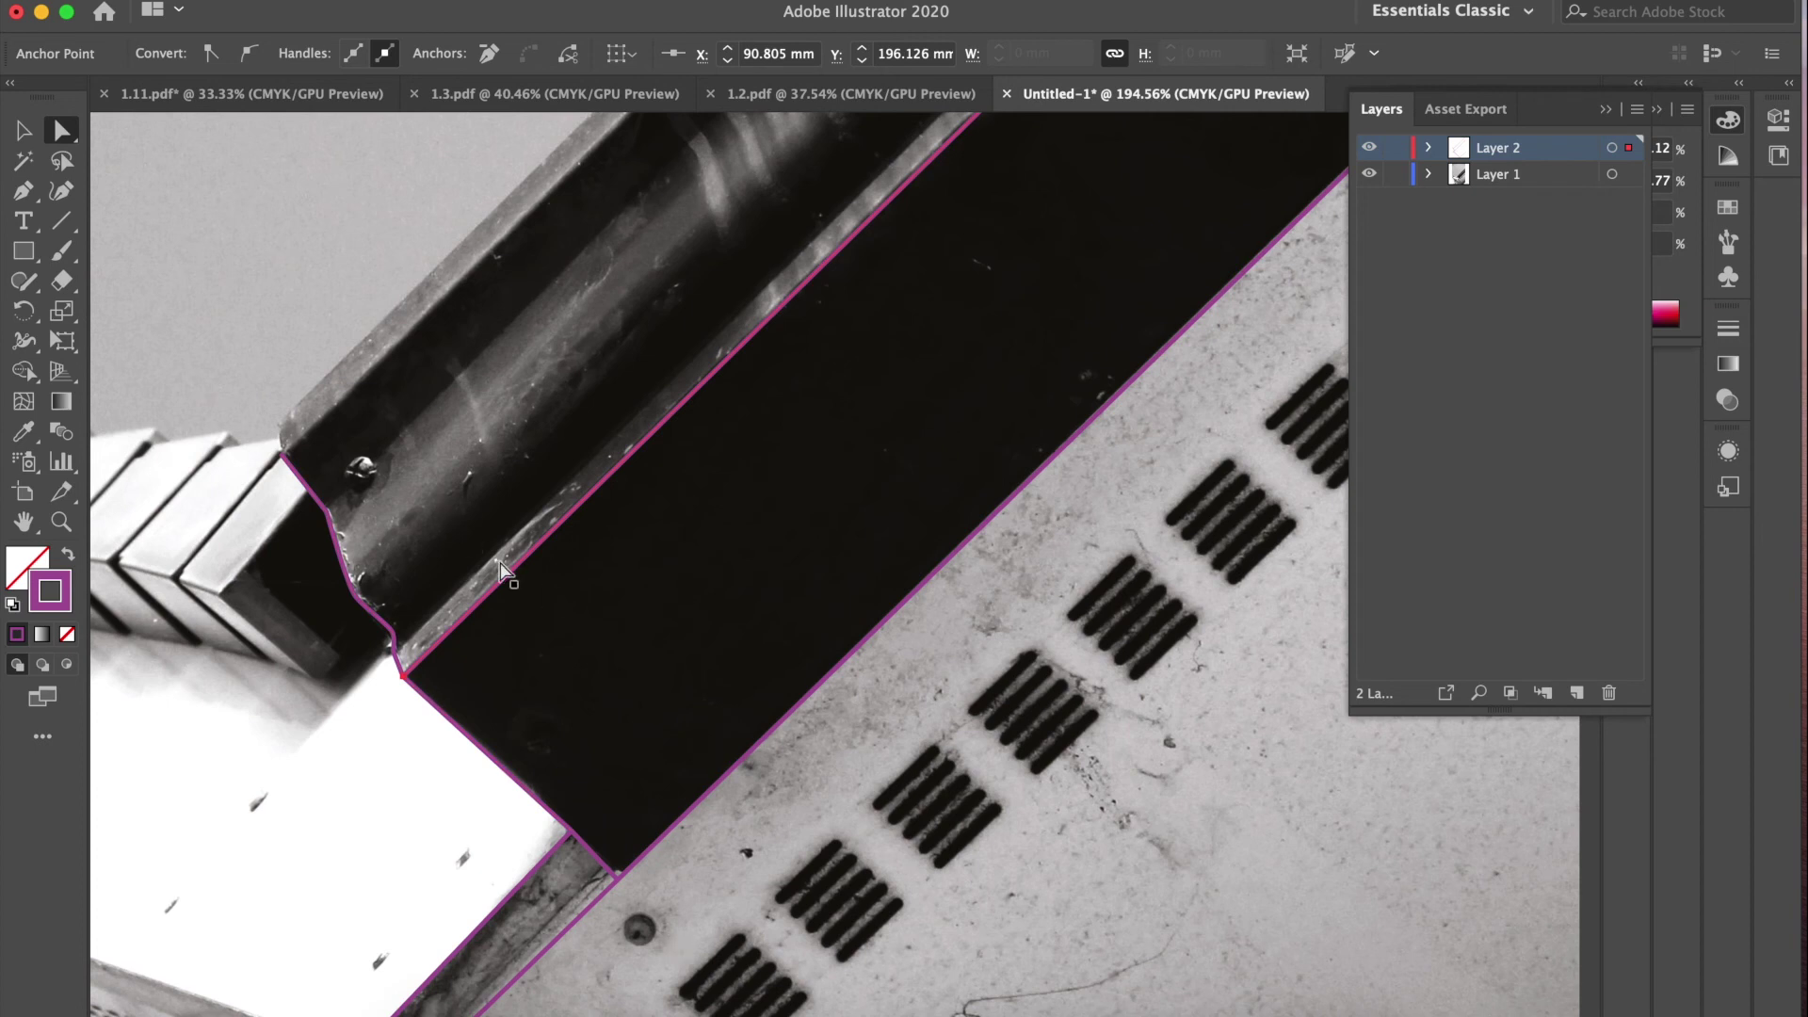
Step: Try a 3 pt stroke on the path along the beam's light strip, and reduce its stroke weight to 2 pt
{"action": "left_click", "coordinate": [646, 665]}
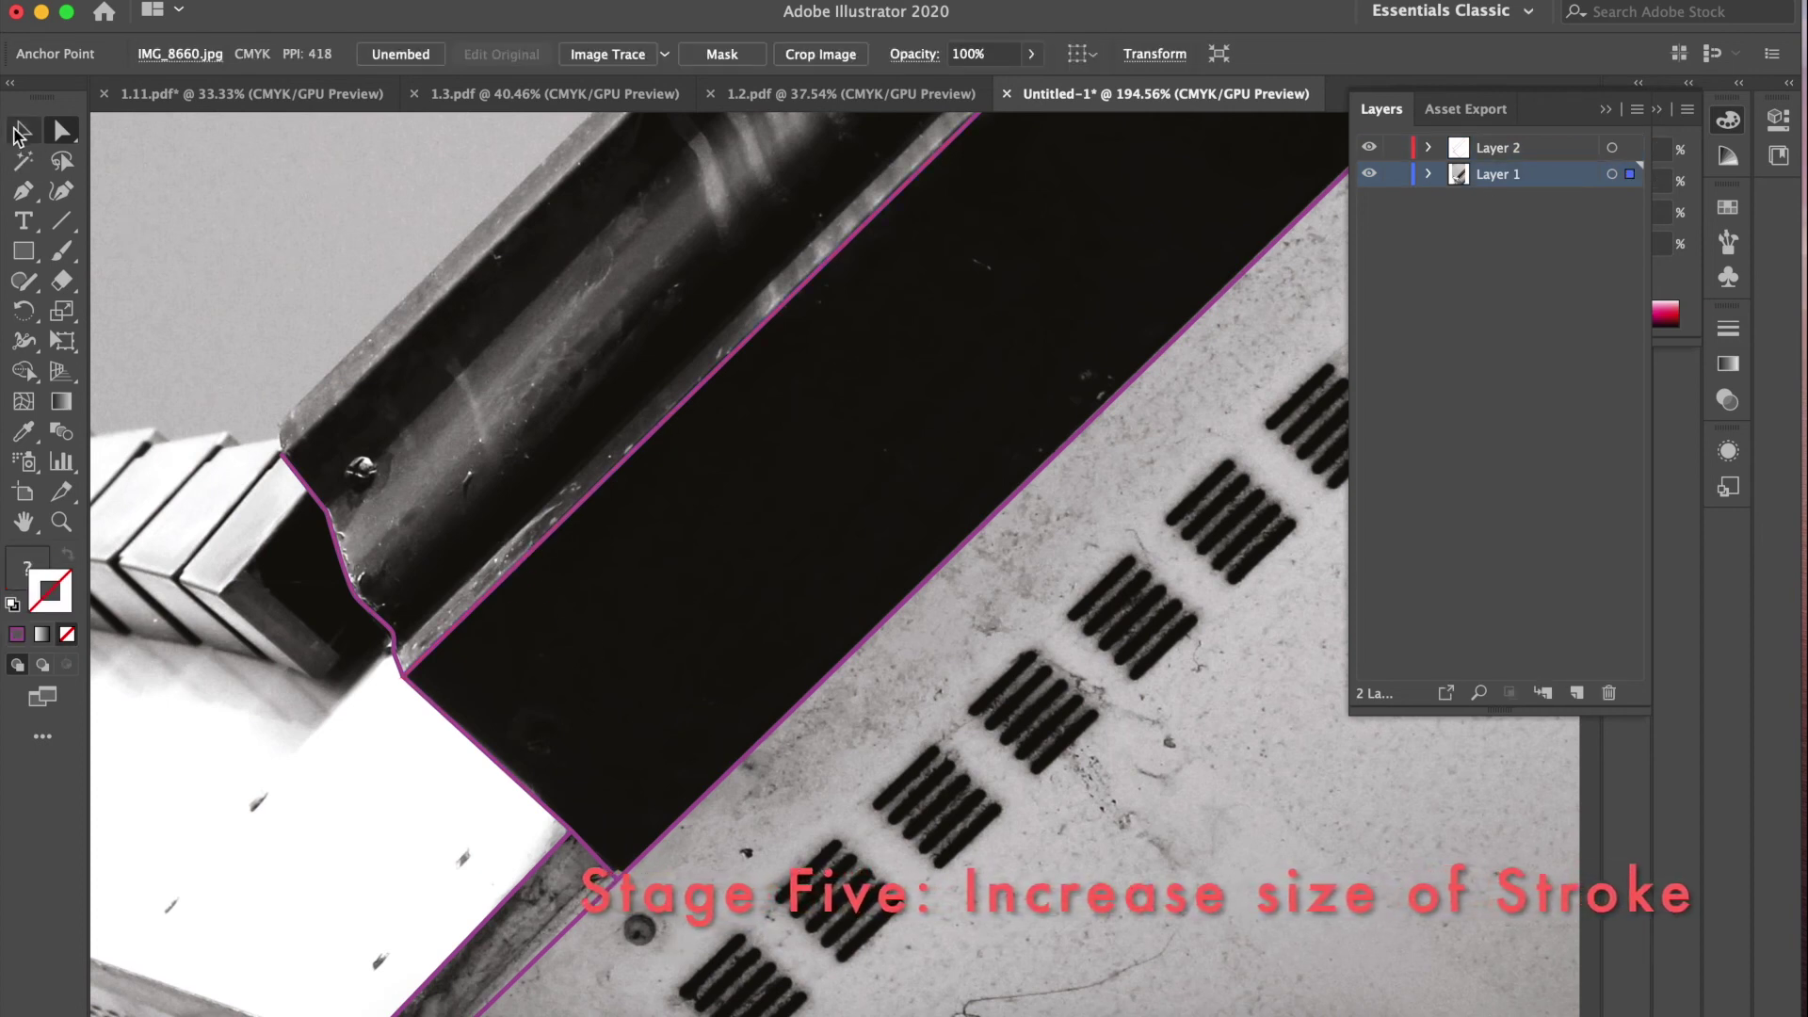
{"action": "key", "text": "v"}
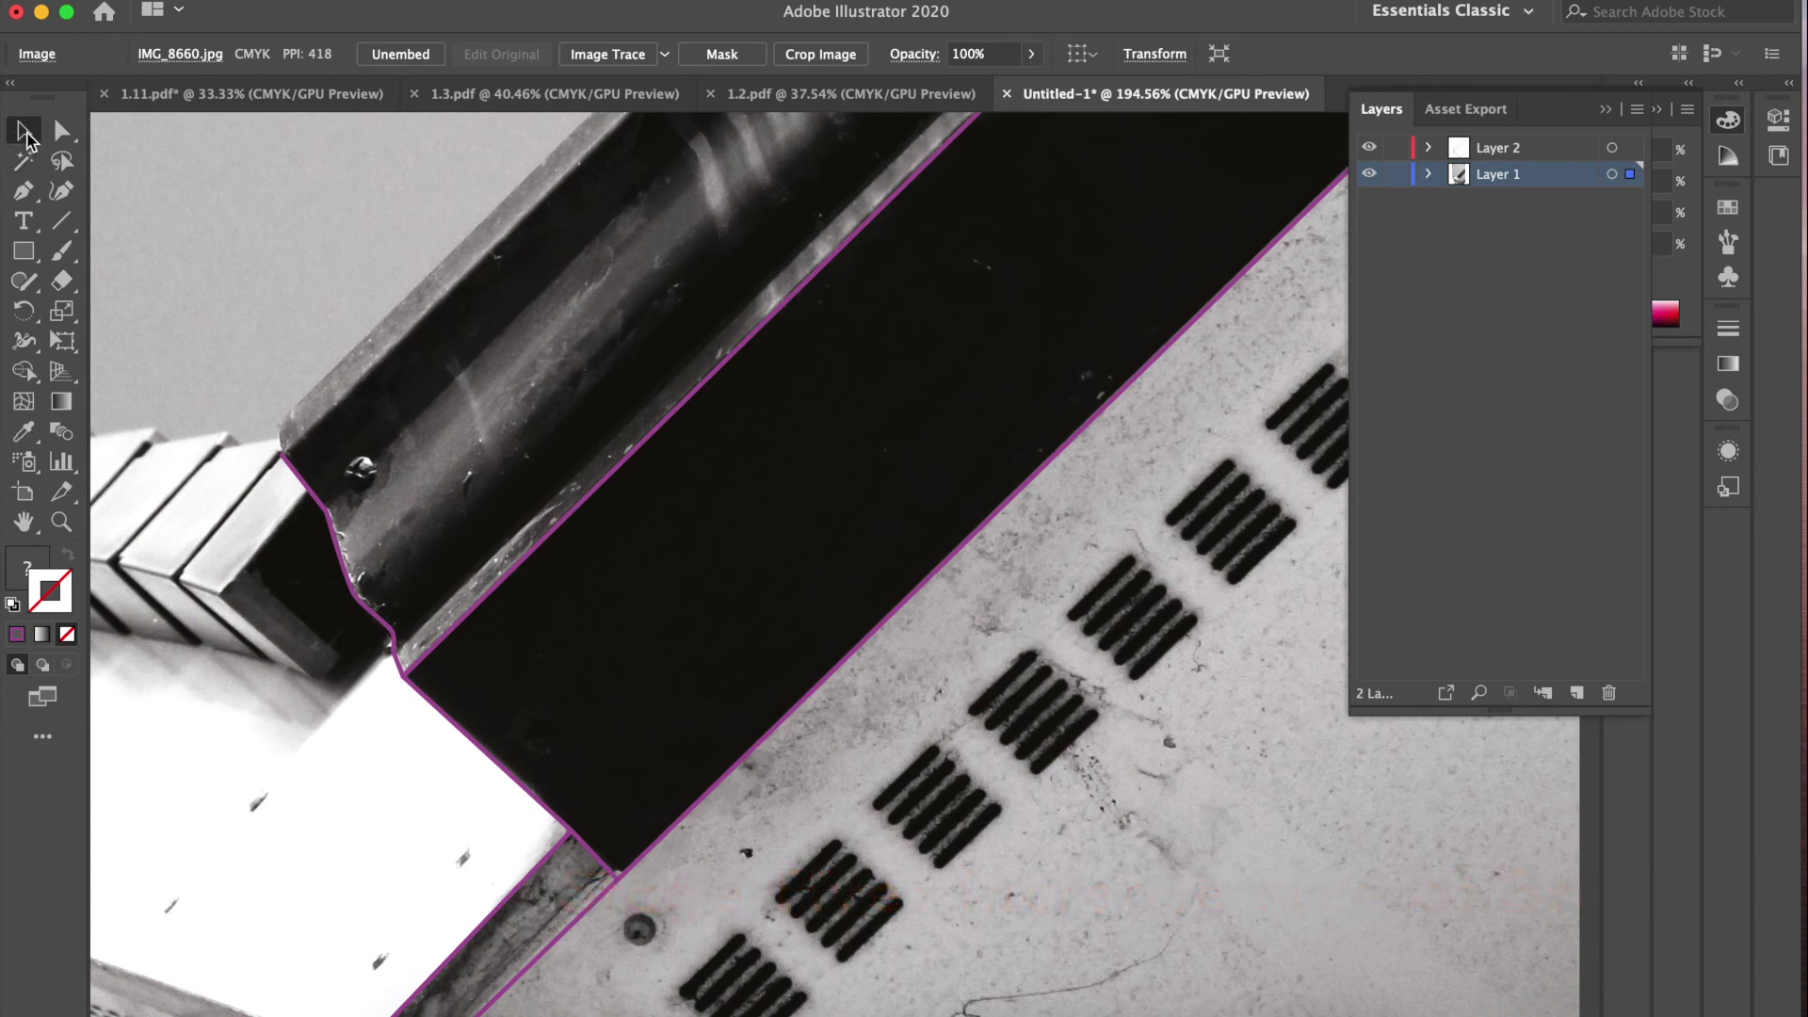
{"action": "left_click", "coordinate": [597, 499]}
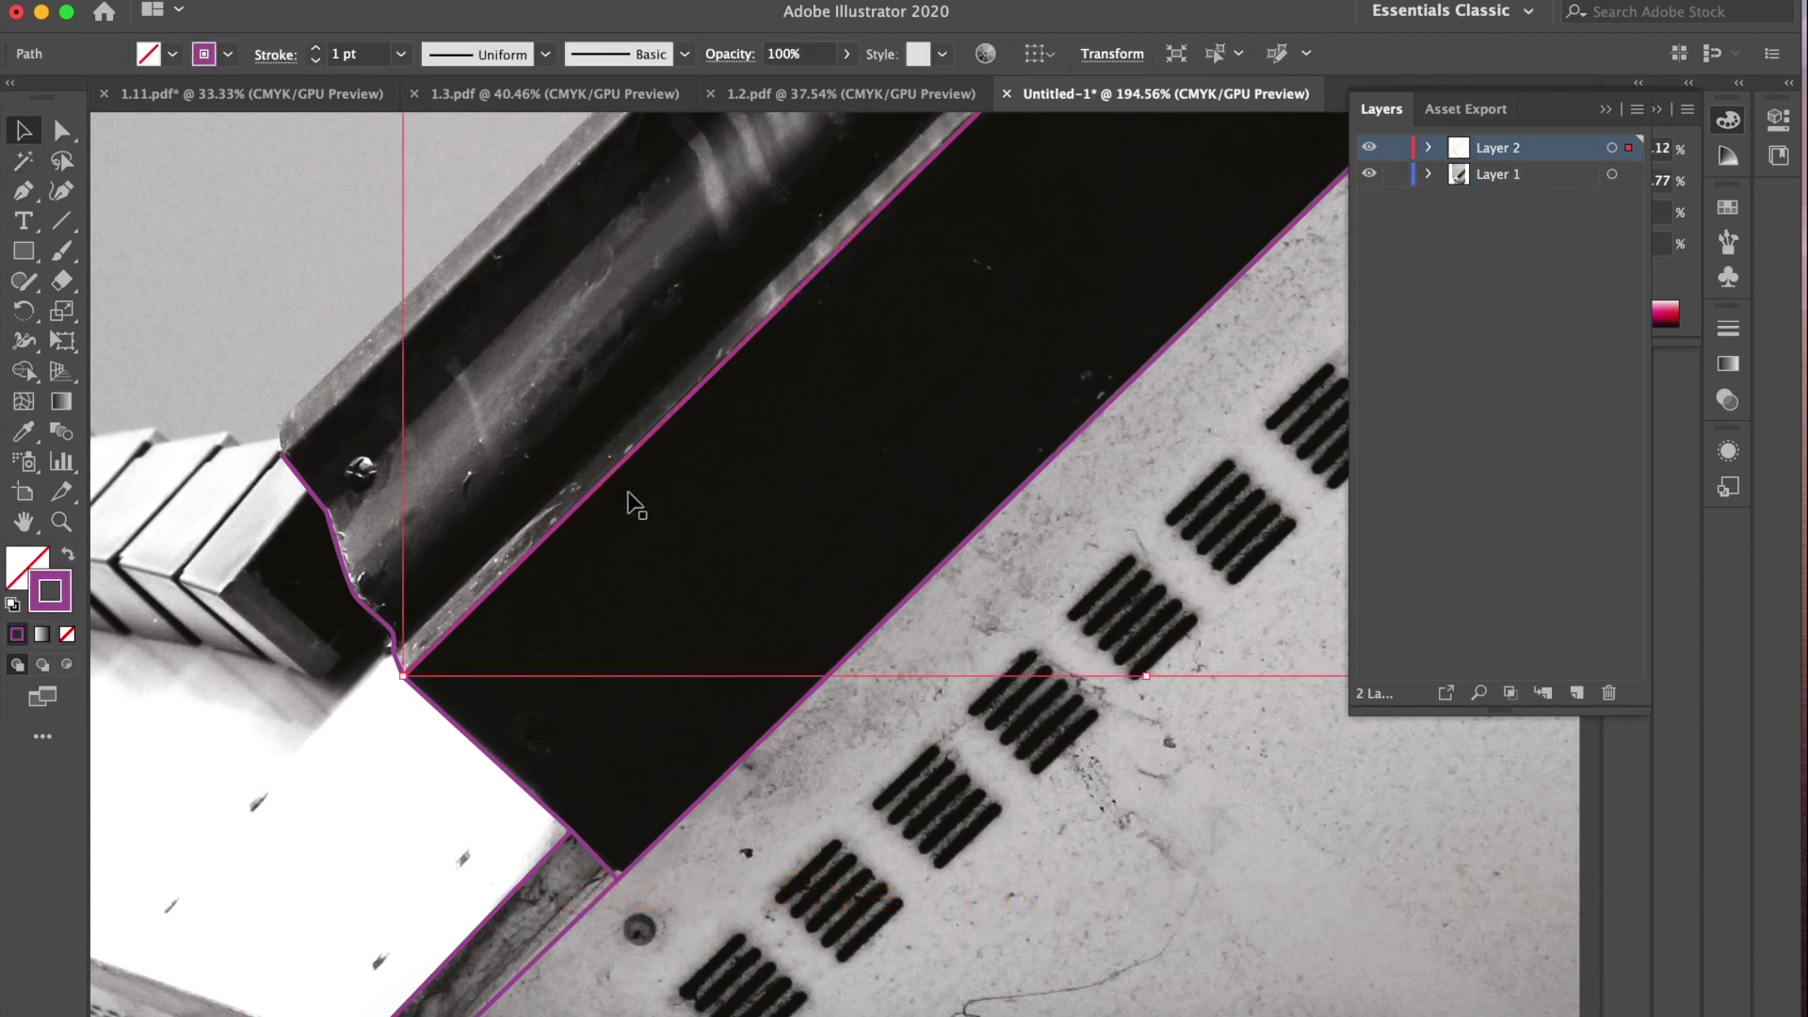
{"action": "left_click", "coordinate": [318, 50]}
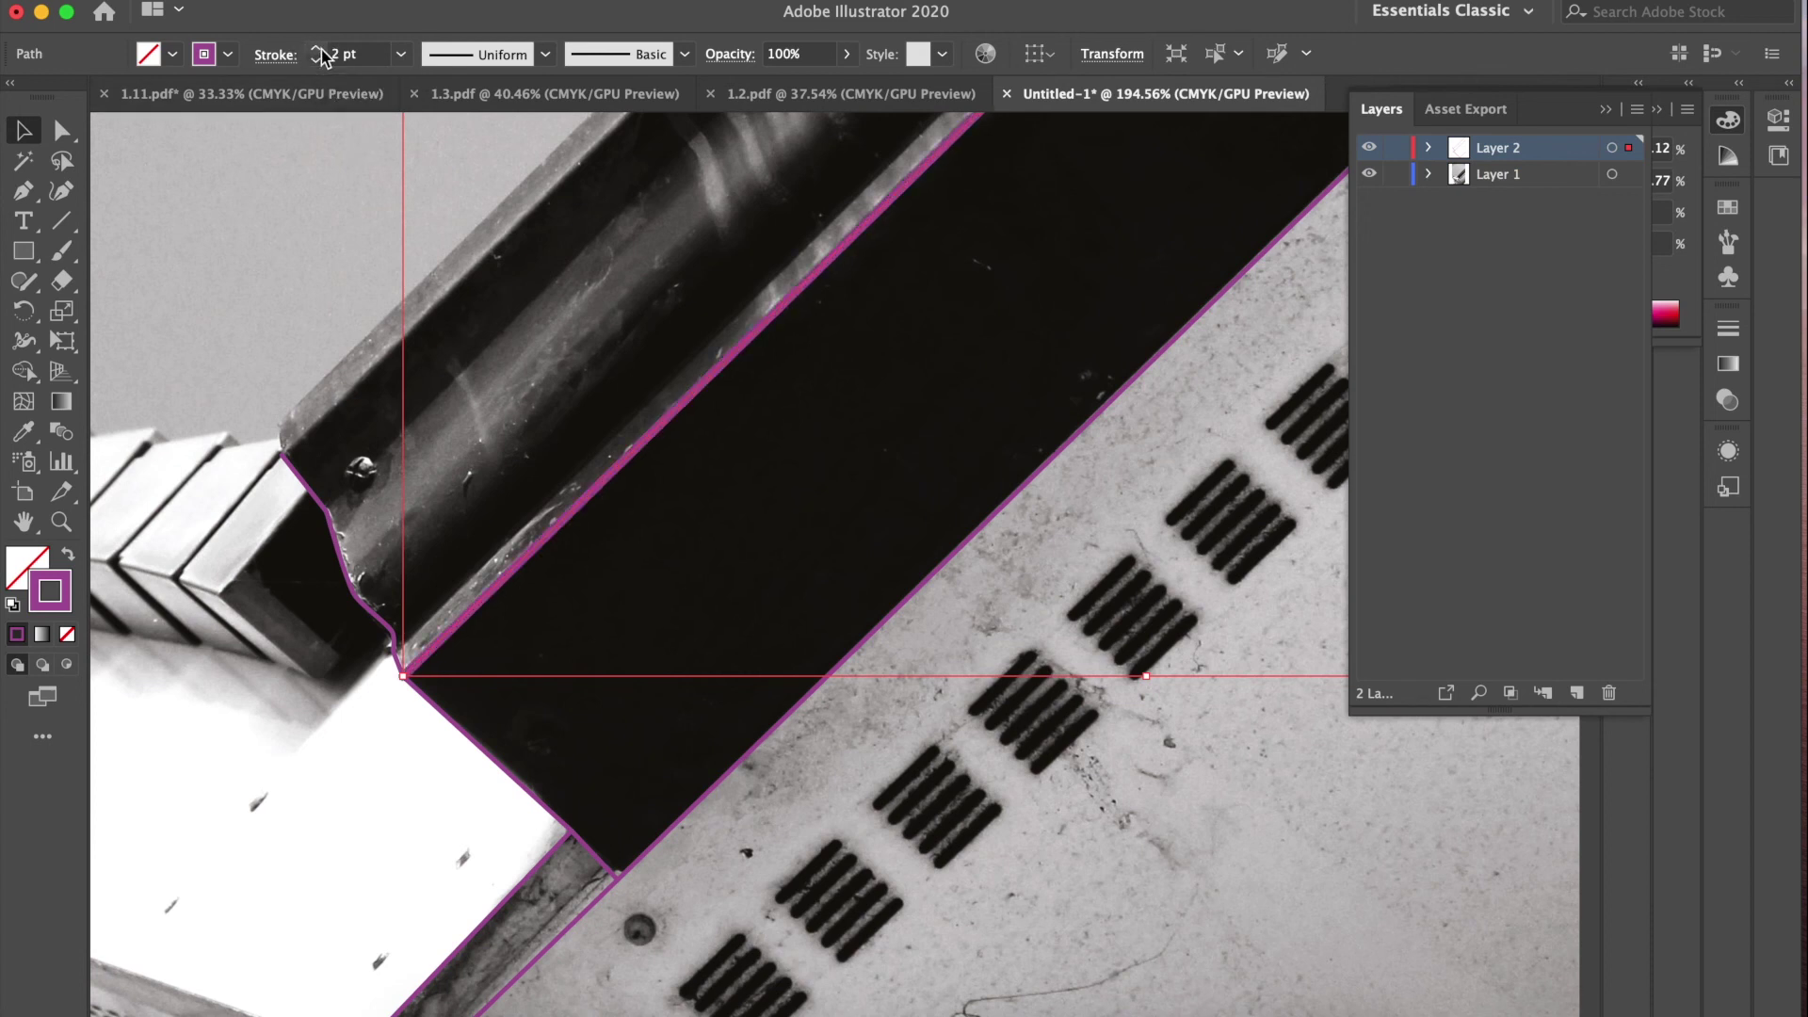
{"action": "left_click", "coordinate": [597, 589]}
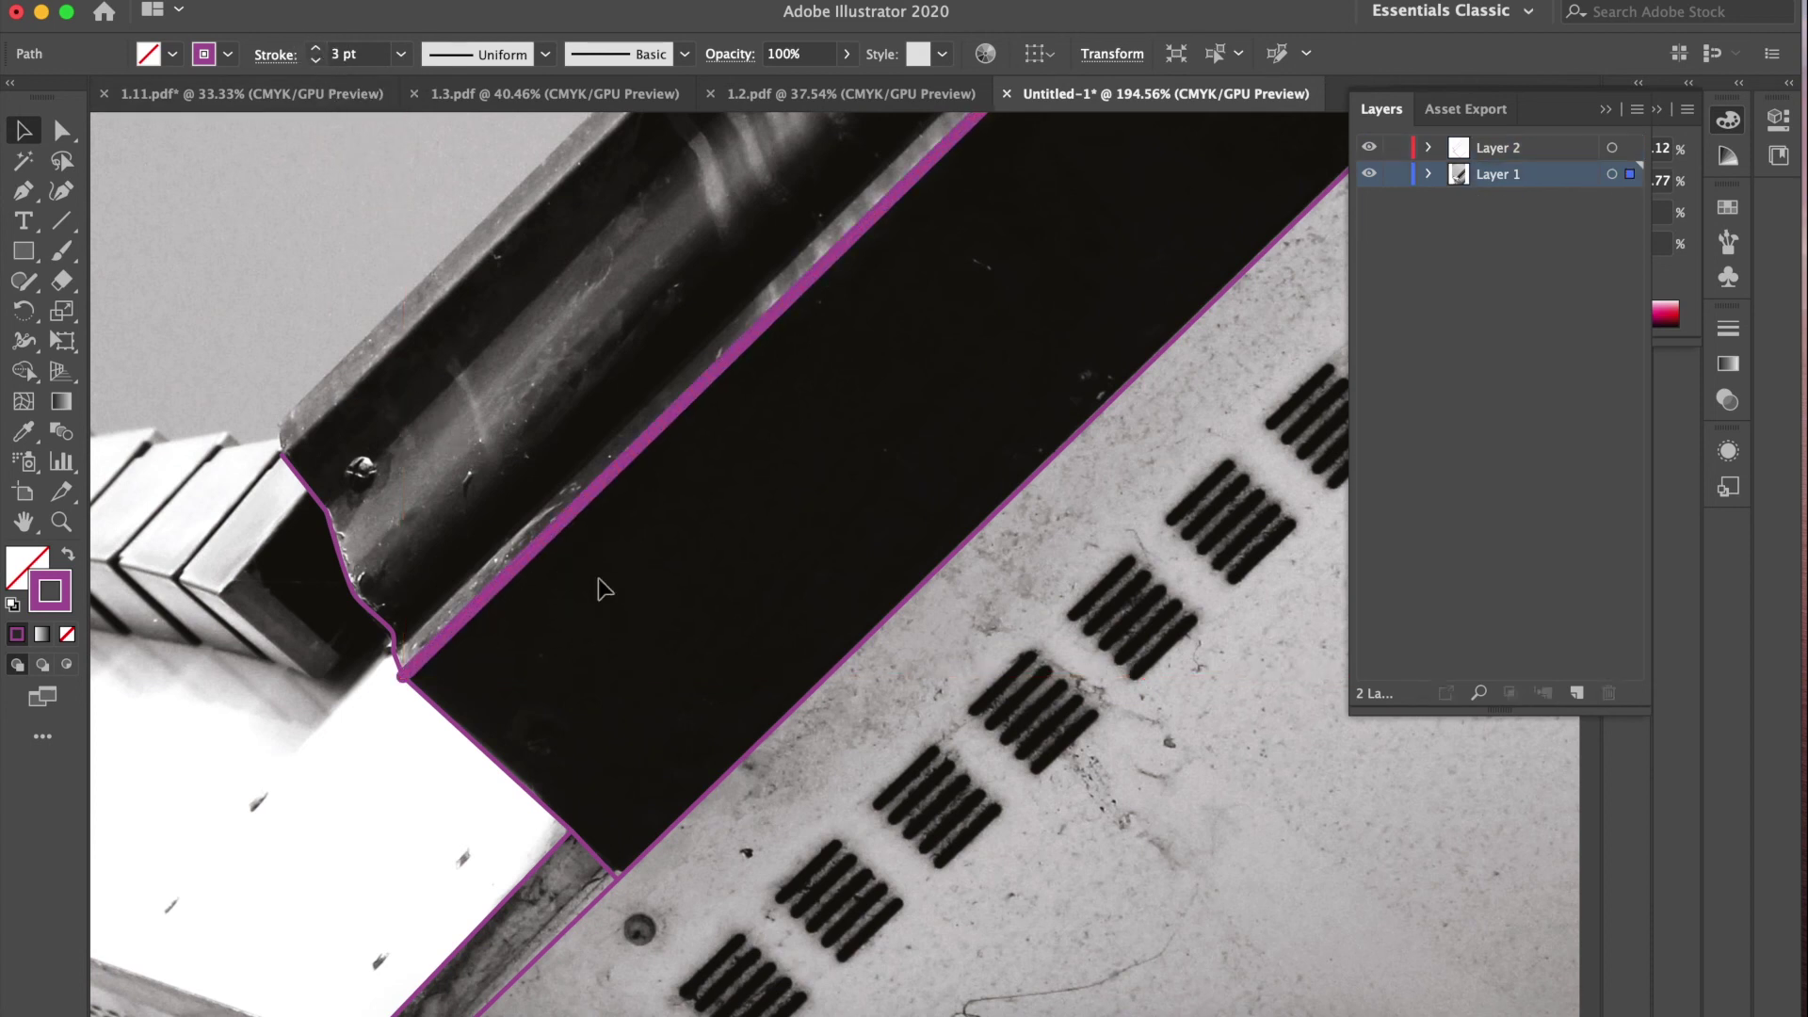
{"action": "left_click", "coordinate": [497, 591]}
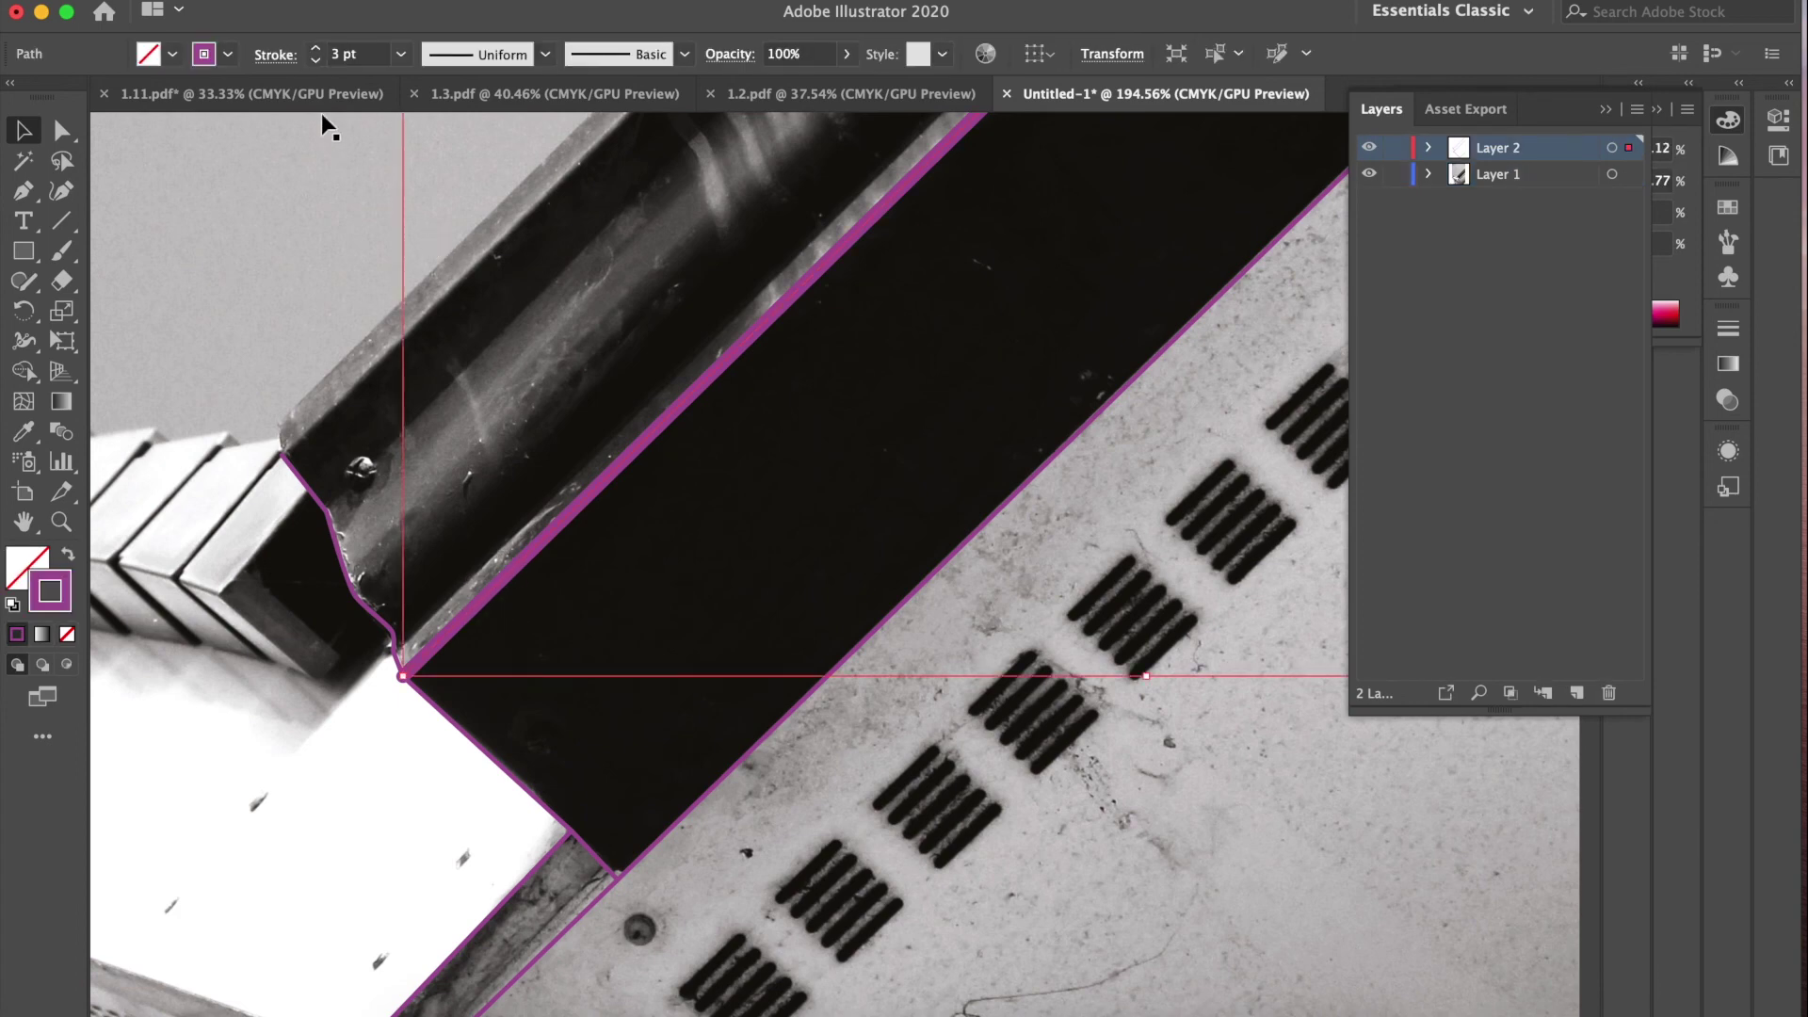
{"action": "left_click", "coordinate": [315, 62]}
{"action": "left_click", "coordinate": [583, 525]}
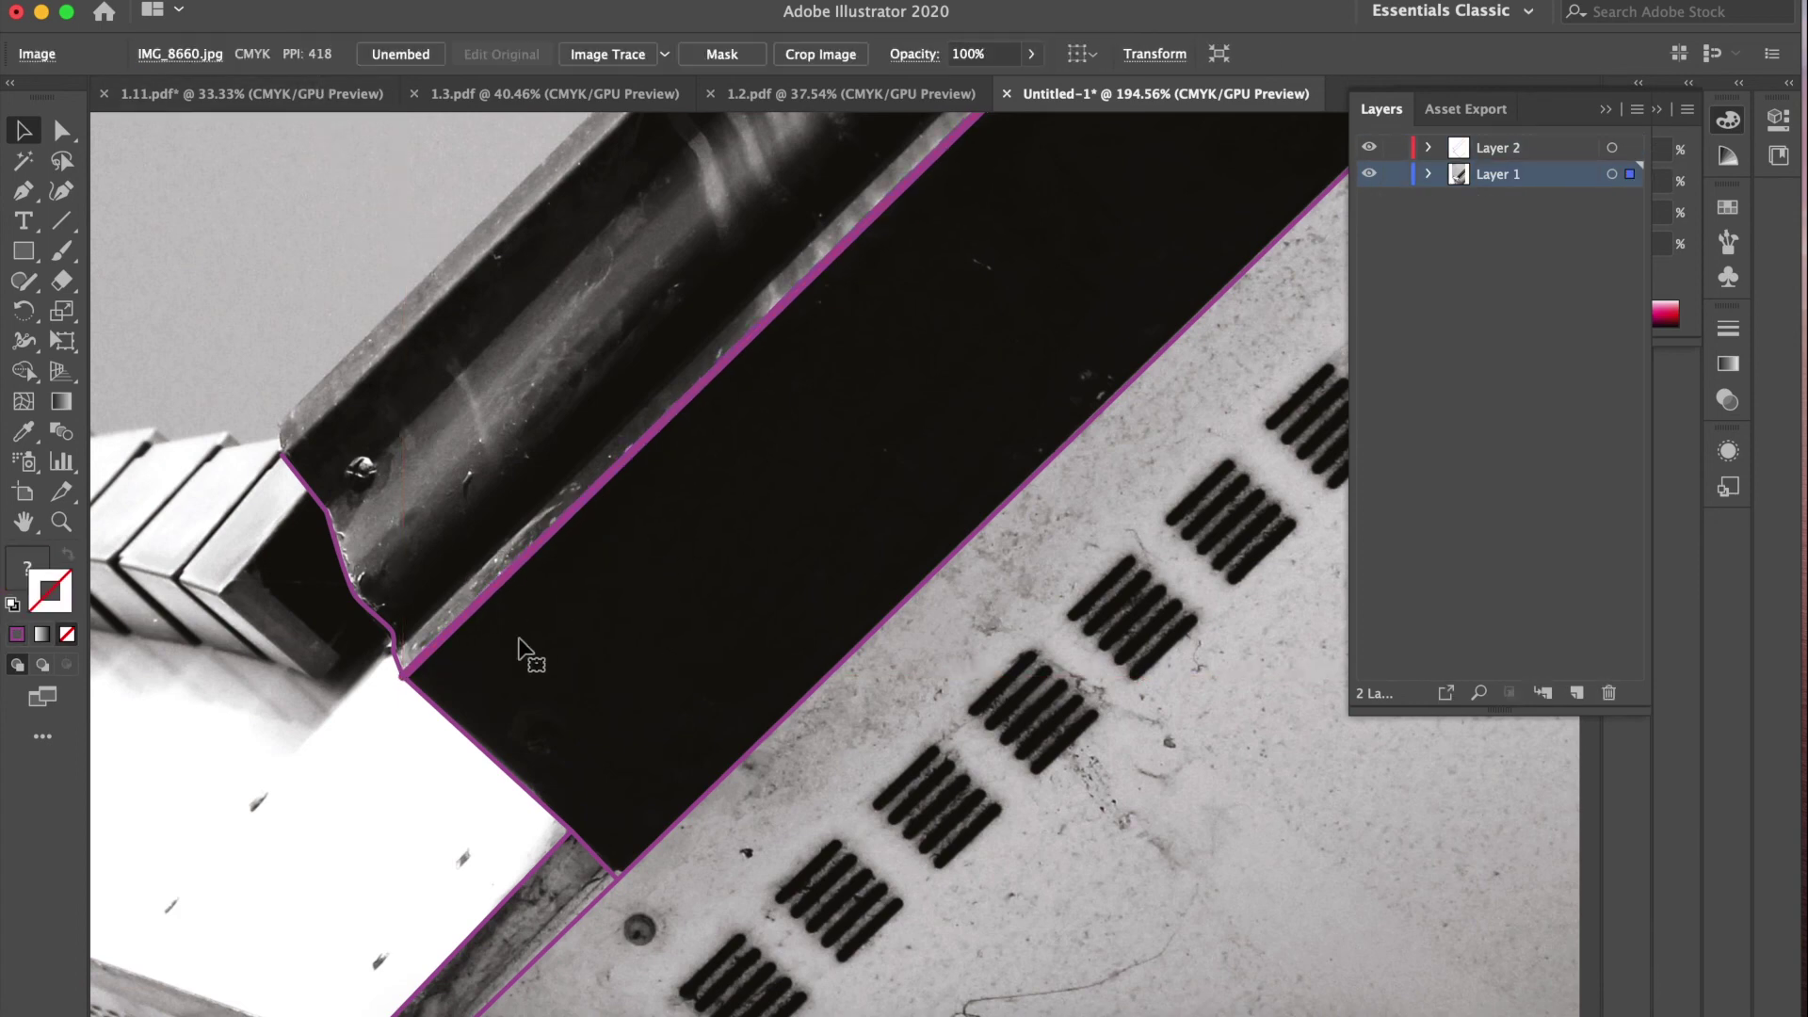
Step: Delete the building photo to preview the traced paths alone, and undo the deletion
{"action": "key", "text": "super+0"}
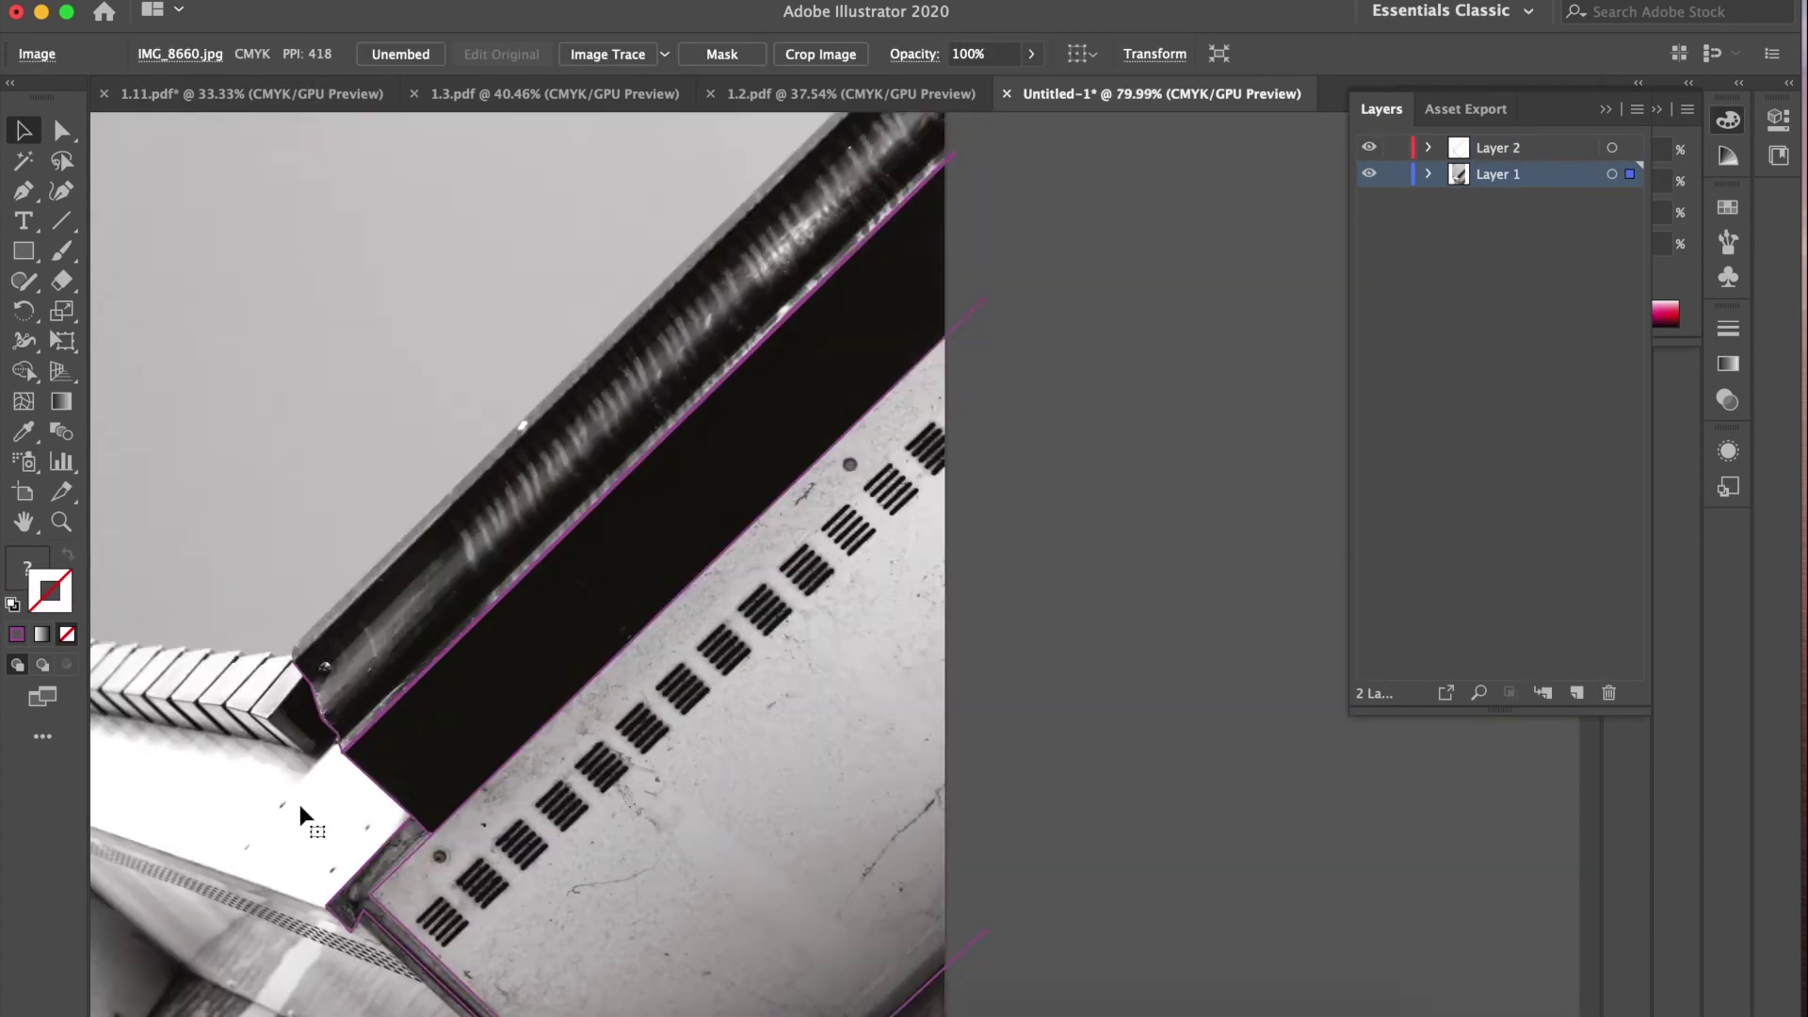
{"action": "key", "text": "Delete"}
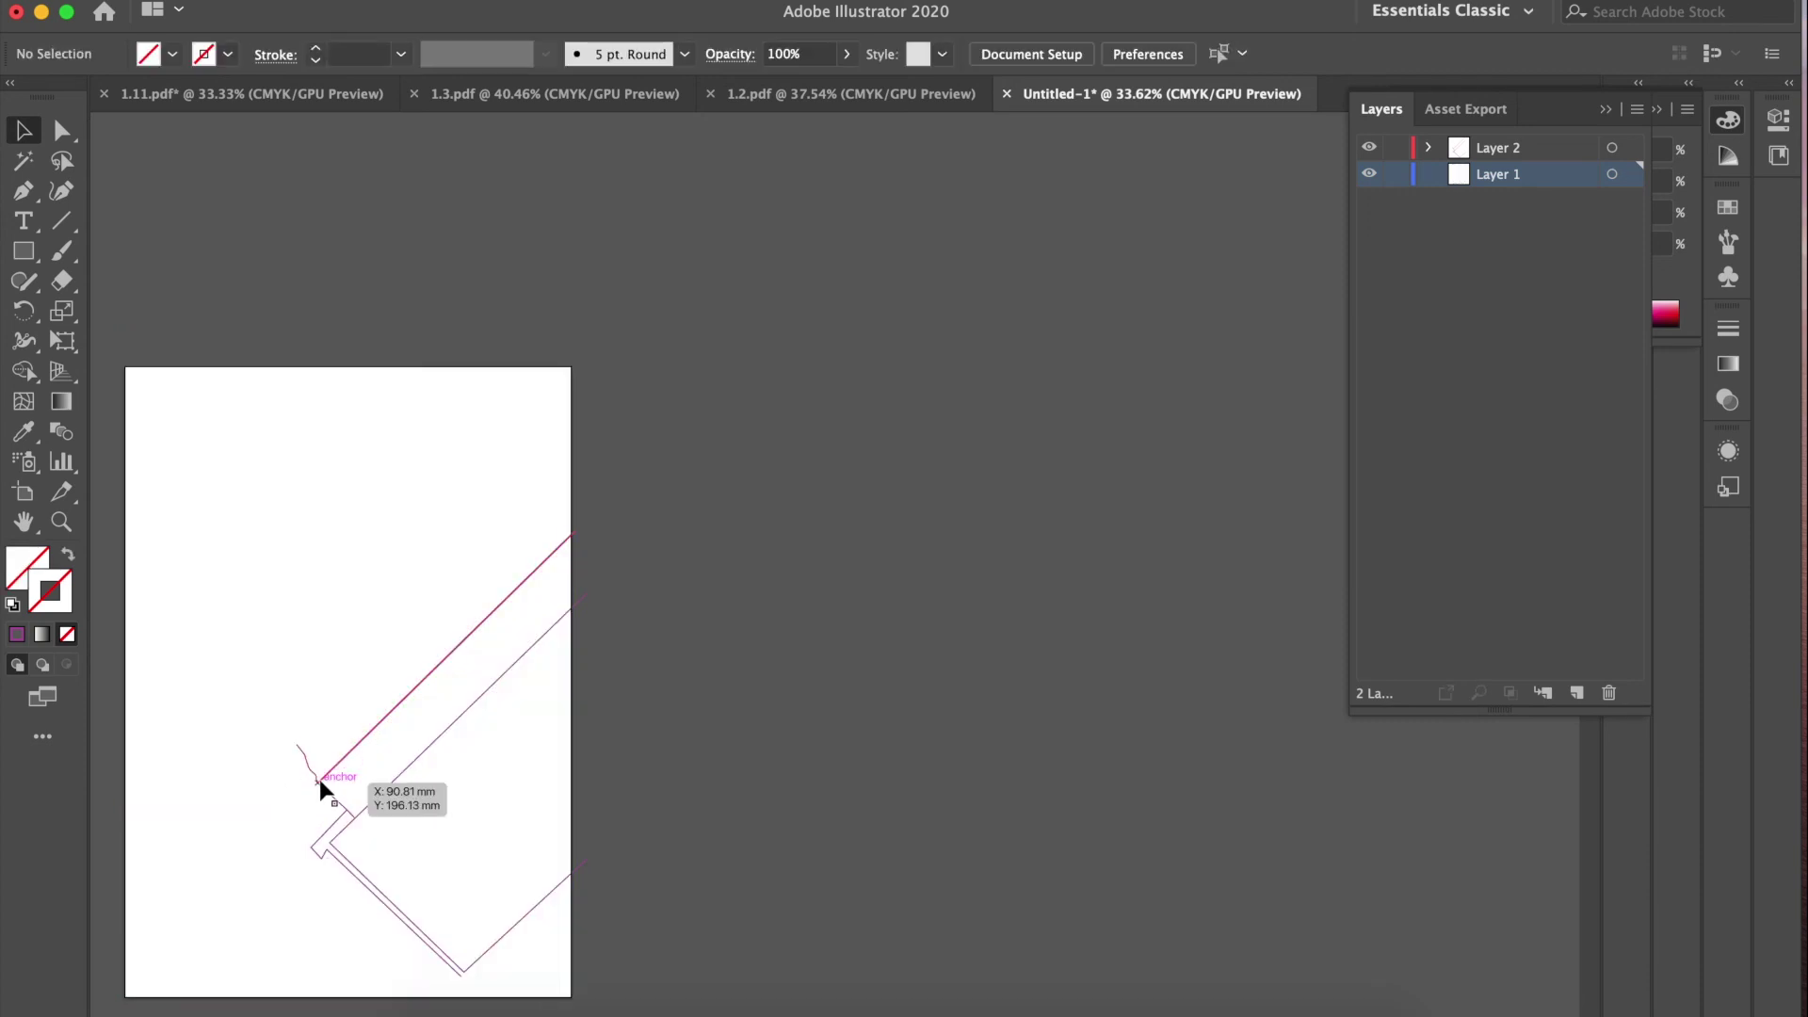
{"action": "key", "text": "super+z"}
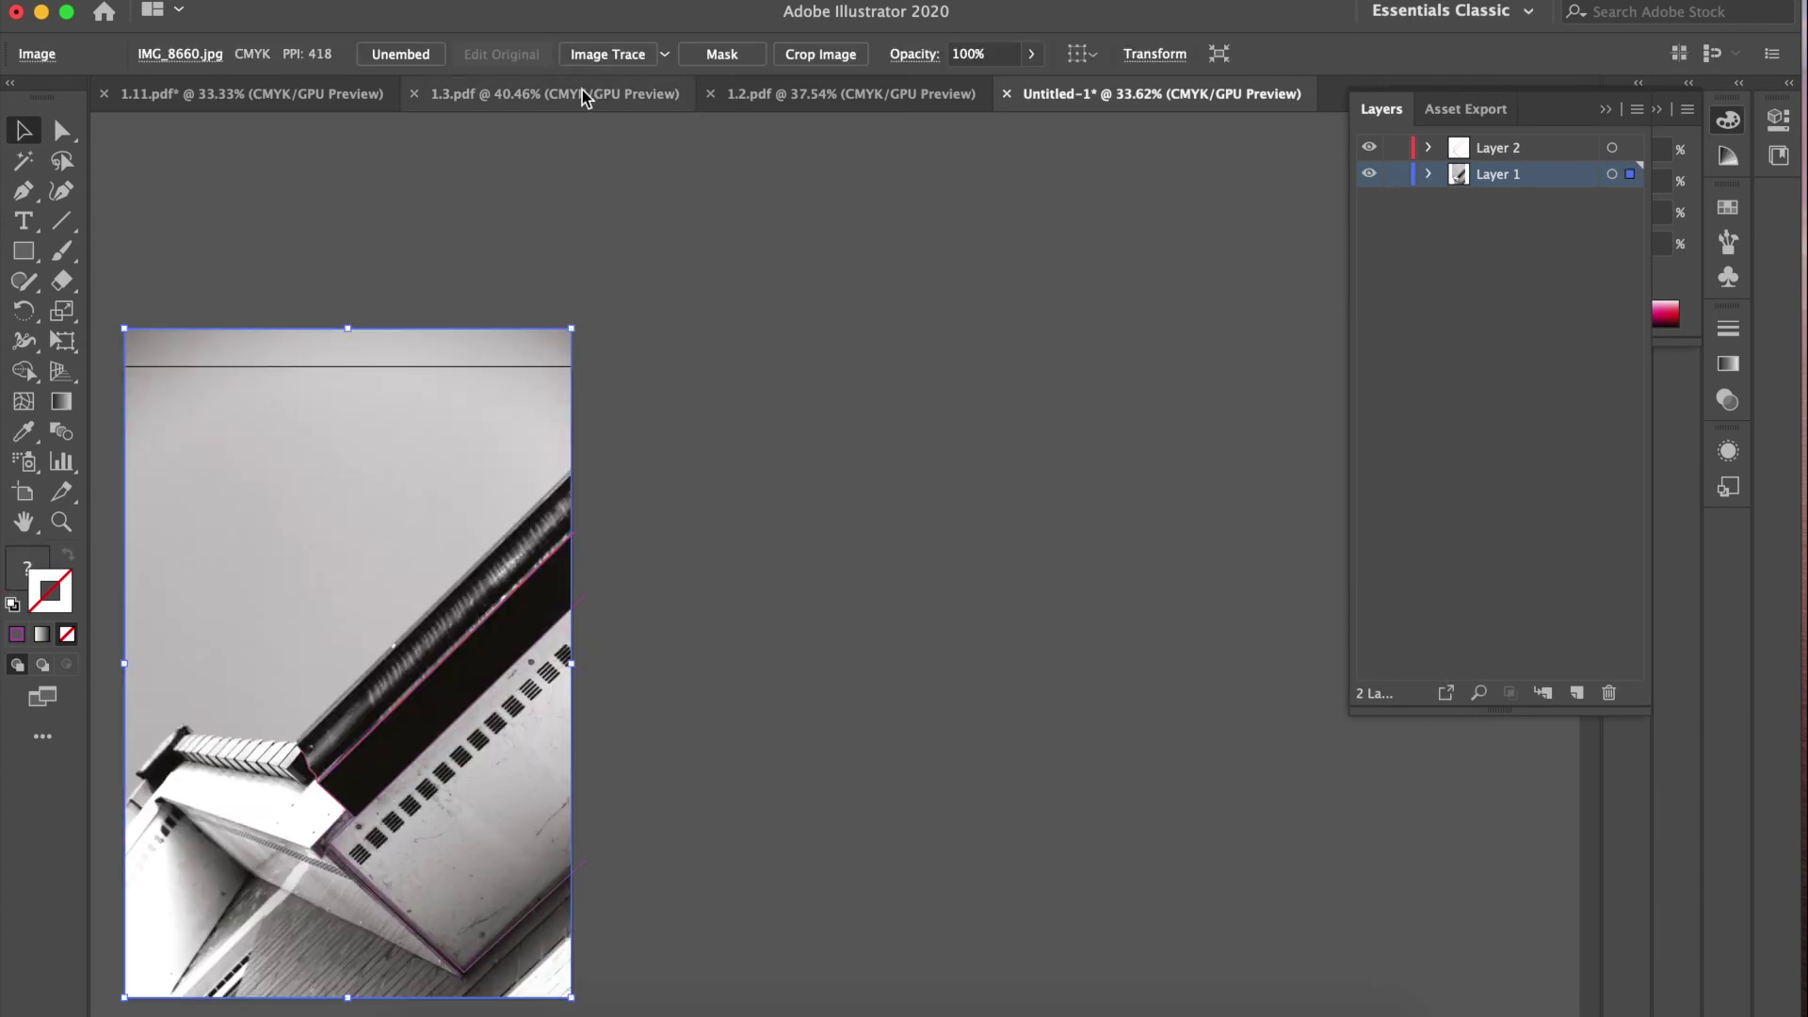
Step: View the finished line drawing in 1.2.pdf for reference and return to the Untitled-1 document
{"action": "left_click", "coordinate": [581, 94]}
{"action": "left_click", "coordinate": [850, 94]}
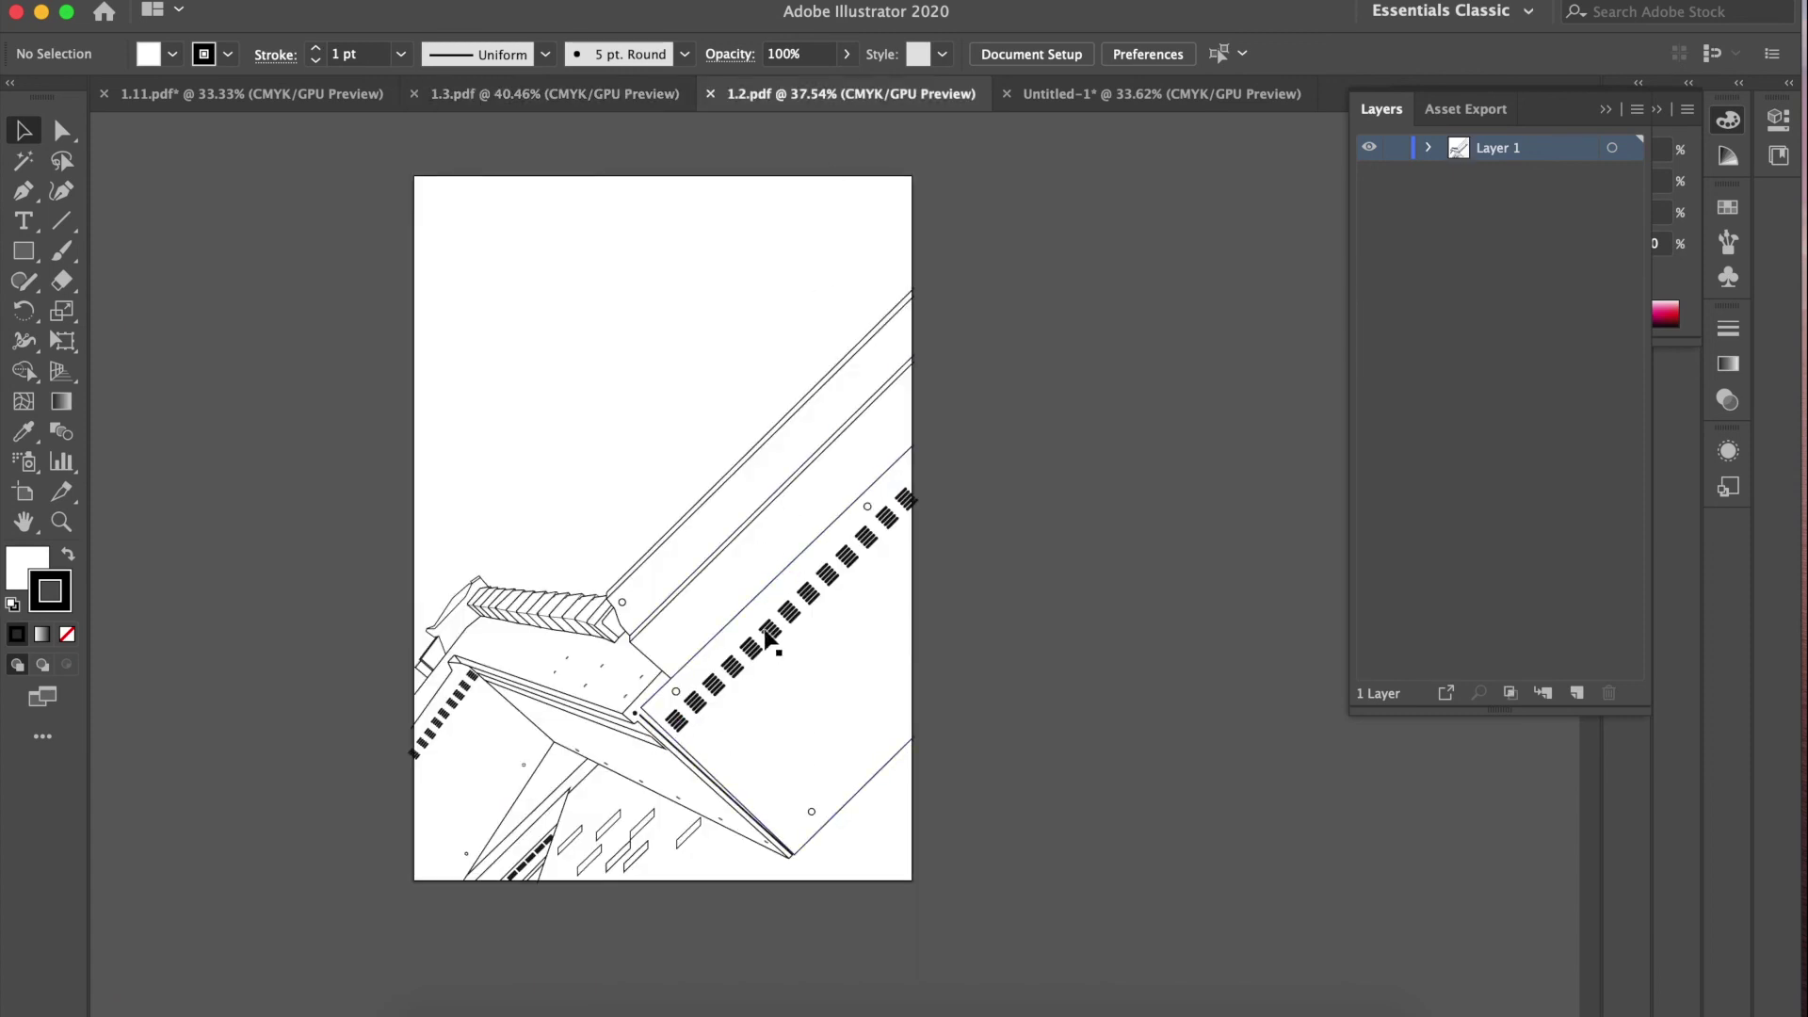
{"action": "left_click", "coordinate": [1077, 92]}
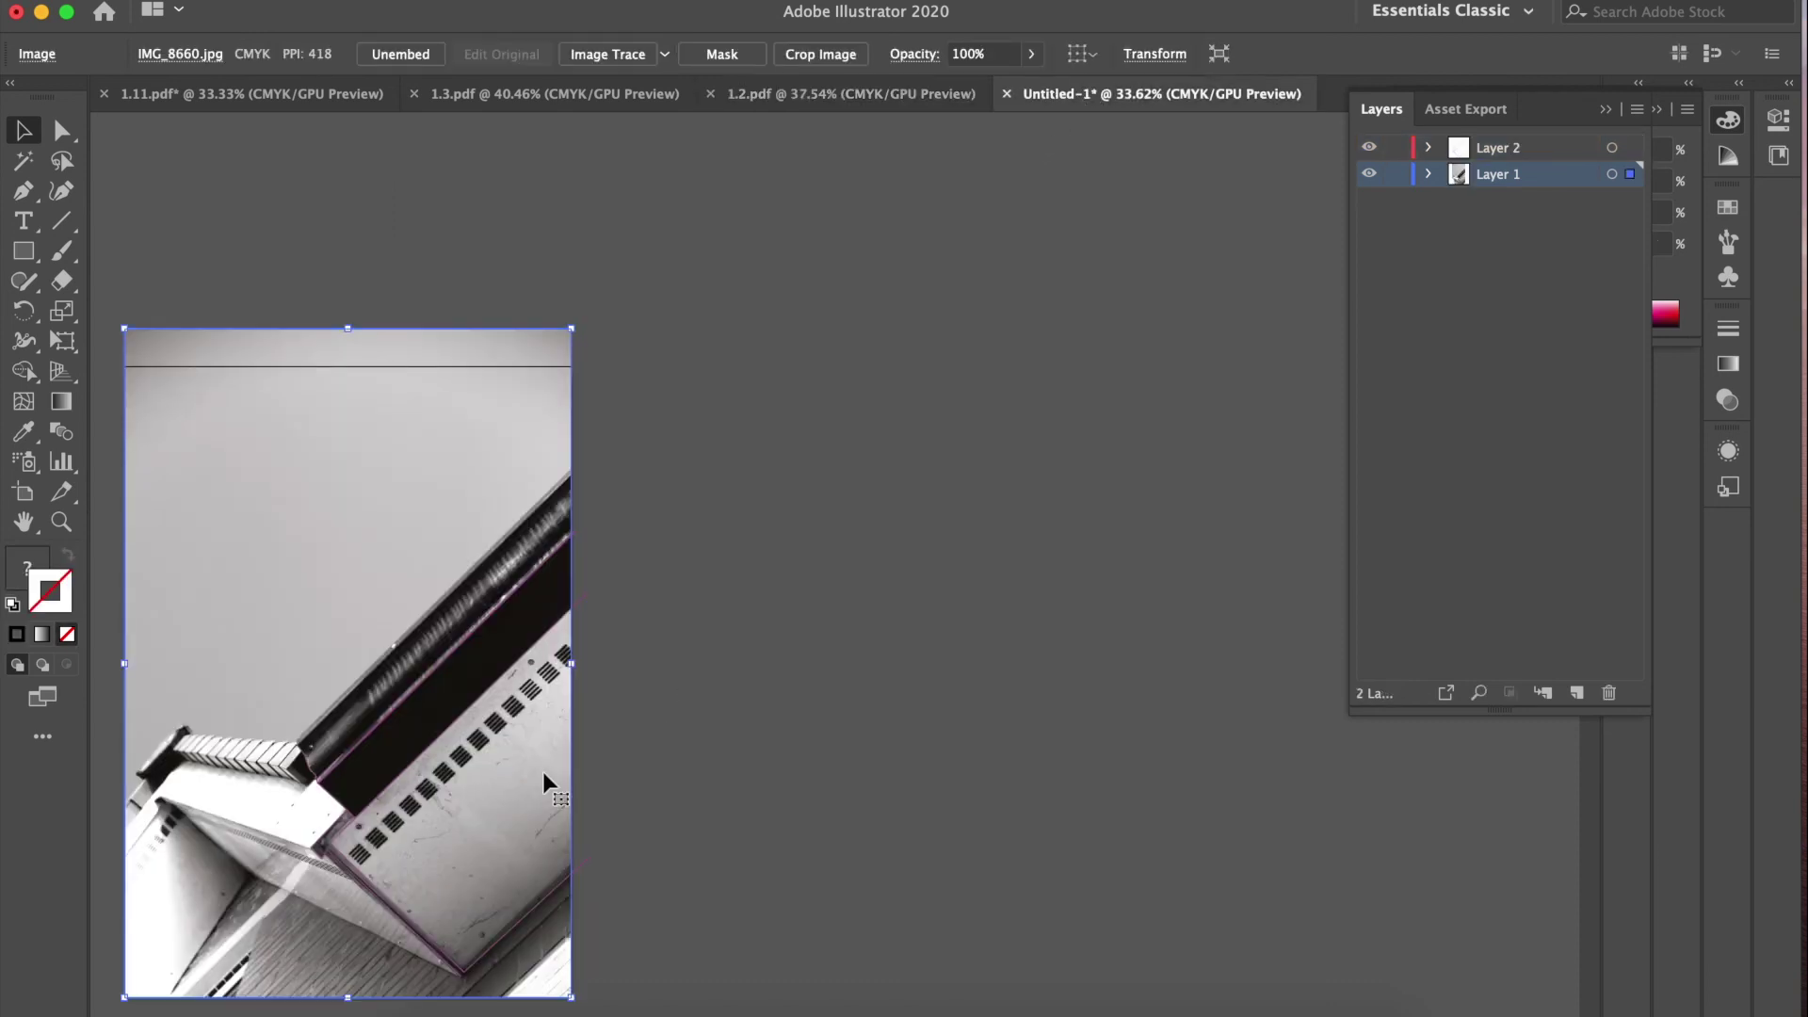
Step: Check the traced paths in Outline view, inspecting the whole artboard and the corner joints, and restore the normal preview
{"action": "scroll", "coordinate": [542, 772], "scroll_direction": "left", "scroll_amount": 5}
{"action": "scroll", "coordinate": [542, 772], "scroll_direction": "down", "scroll_amount": 2}
{"action": "scroll", "coordinate": [546, 772], "scroll_direction": "up", "scroll_amount": 2}
{"action": "scroll", "coordinate": [558, 761], "scroll_direction": "up", "scroll_amount": 5}
{"action": "scroll", "coordinate": [557, 761], "scroll_direction": "up", "scroll_amount": 2}
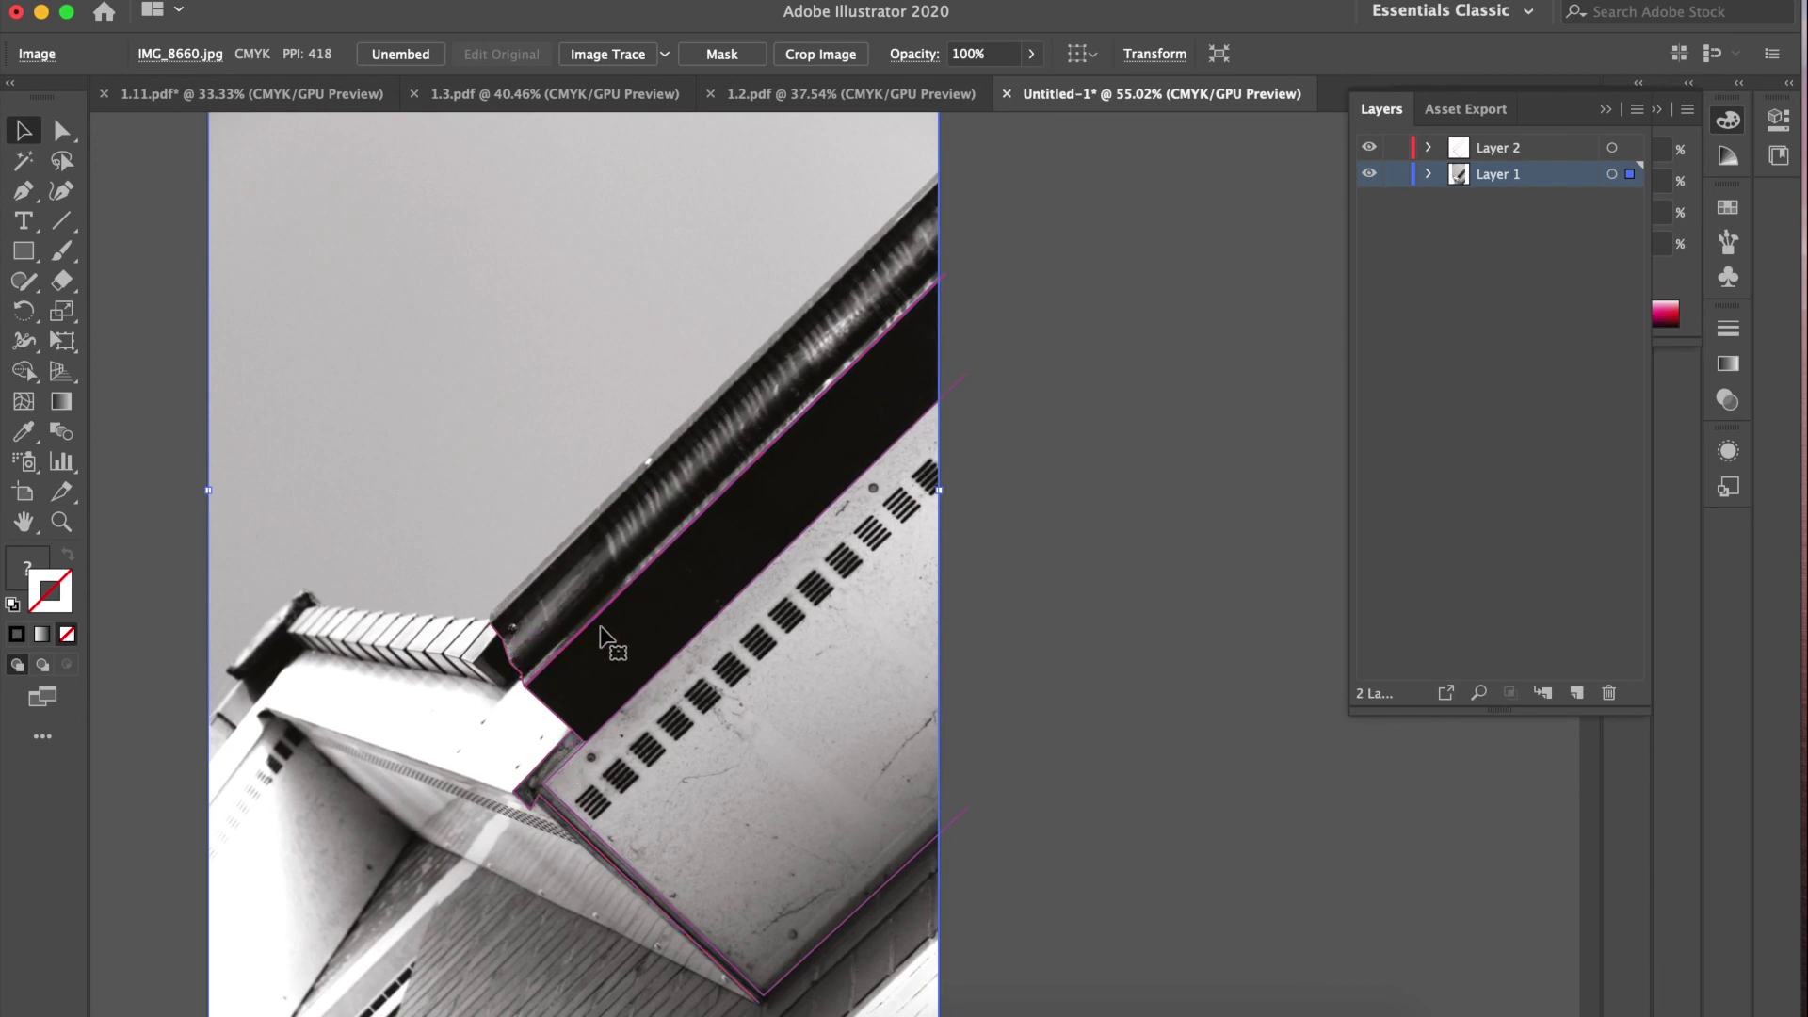
{"action": "scroll", "coordinate": [580, 785], "scroll_direction": "up", "scroll_amount": 5}
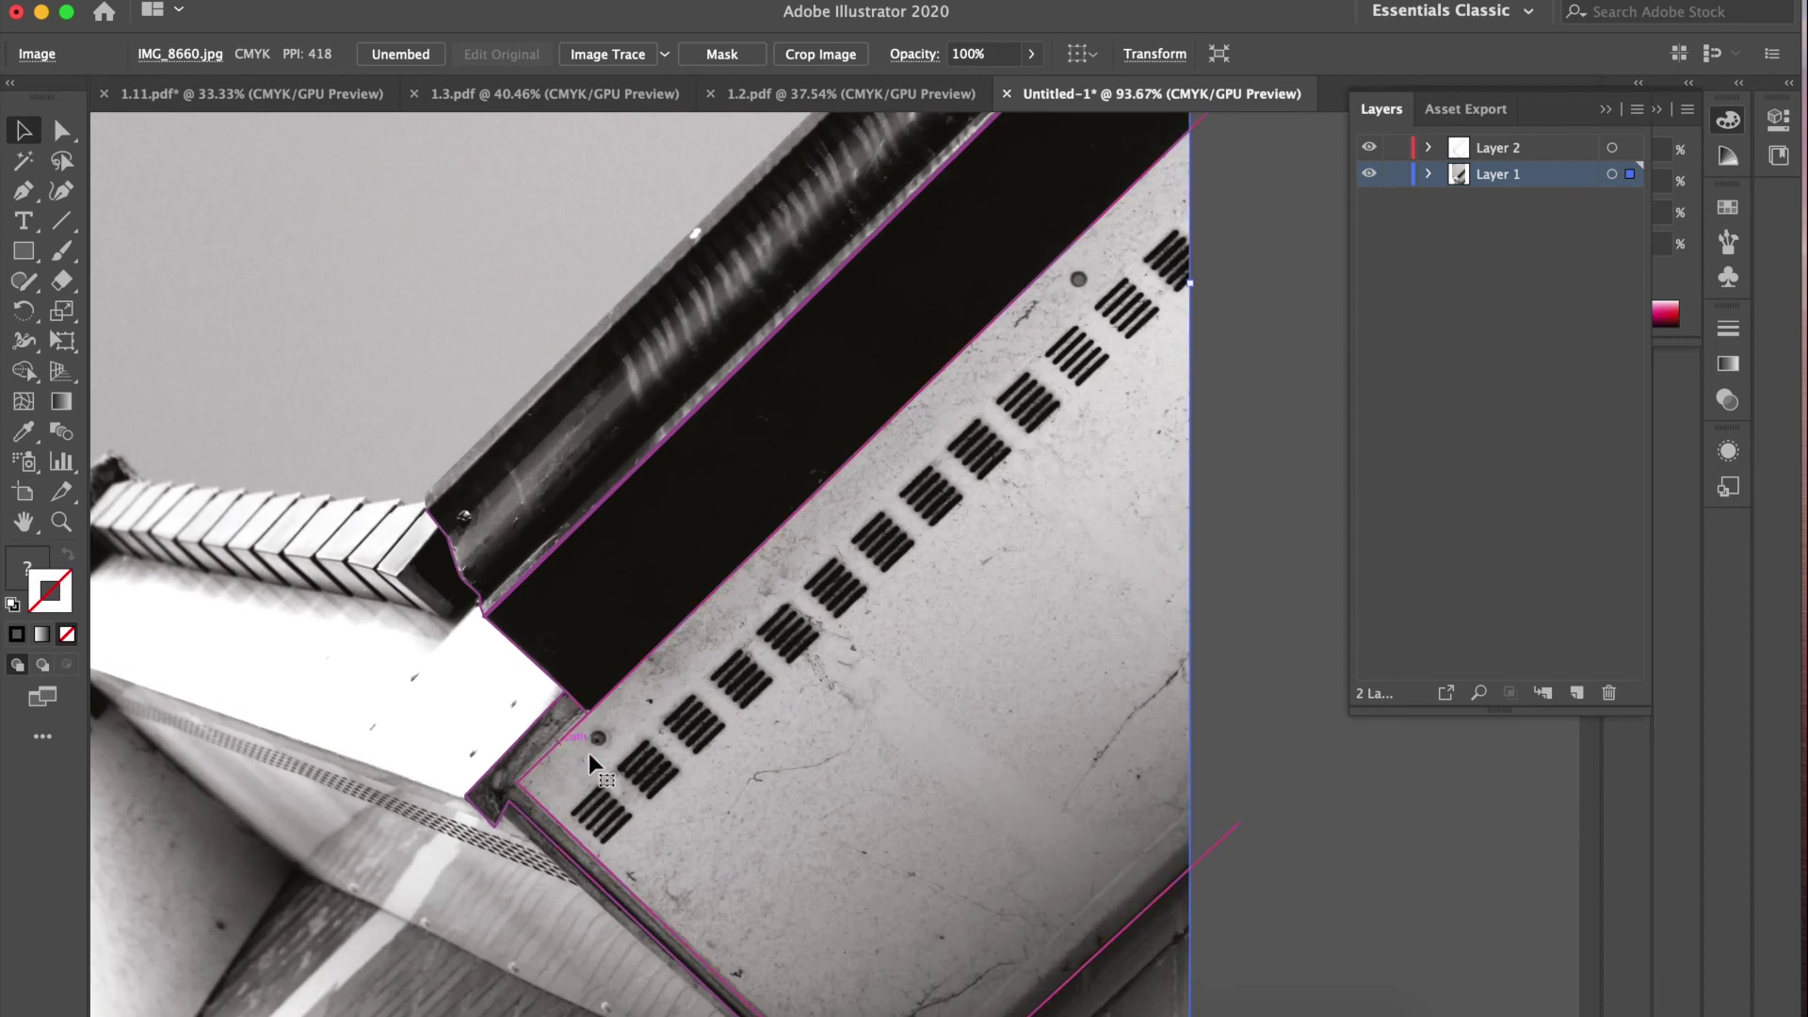
{"action": "scroll", "coordinate": [552, 801], "scroll_direction": "down", "scroll_amount": 4}
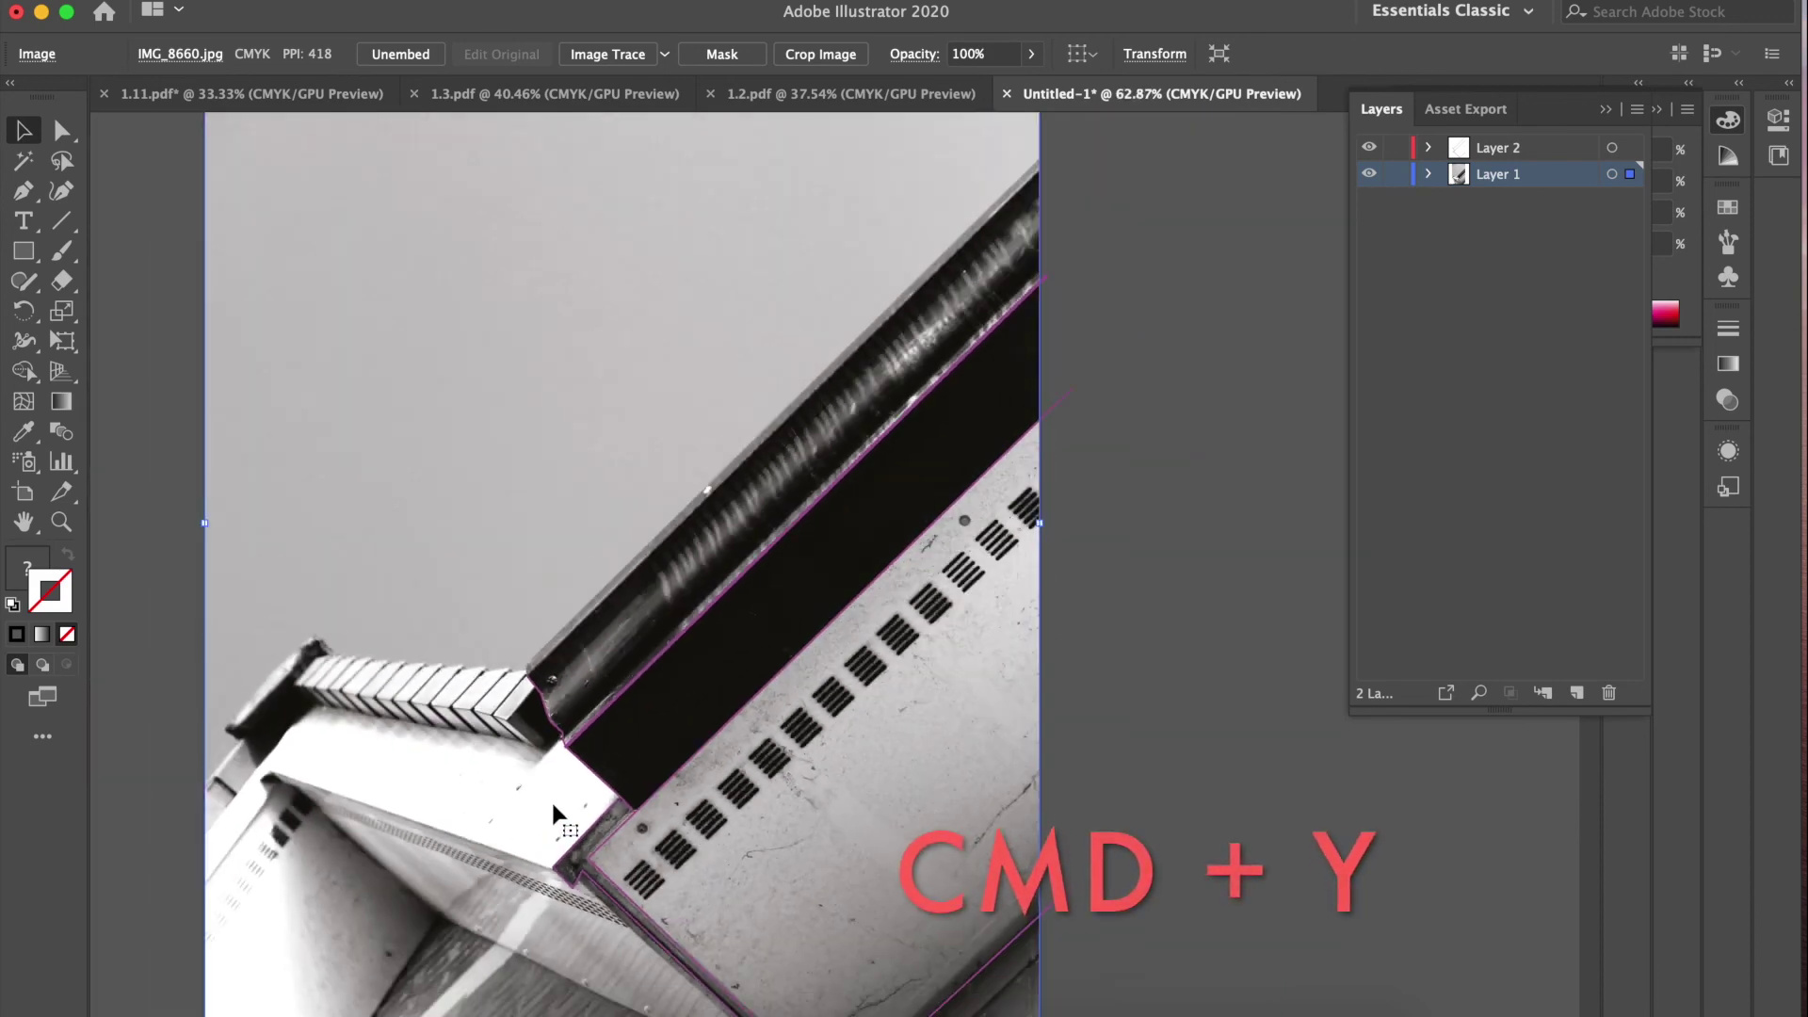
{"action": "key", "text": "super+y"}
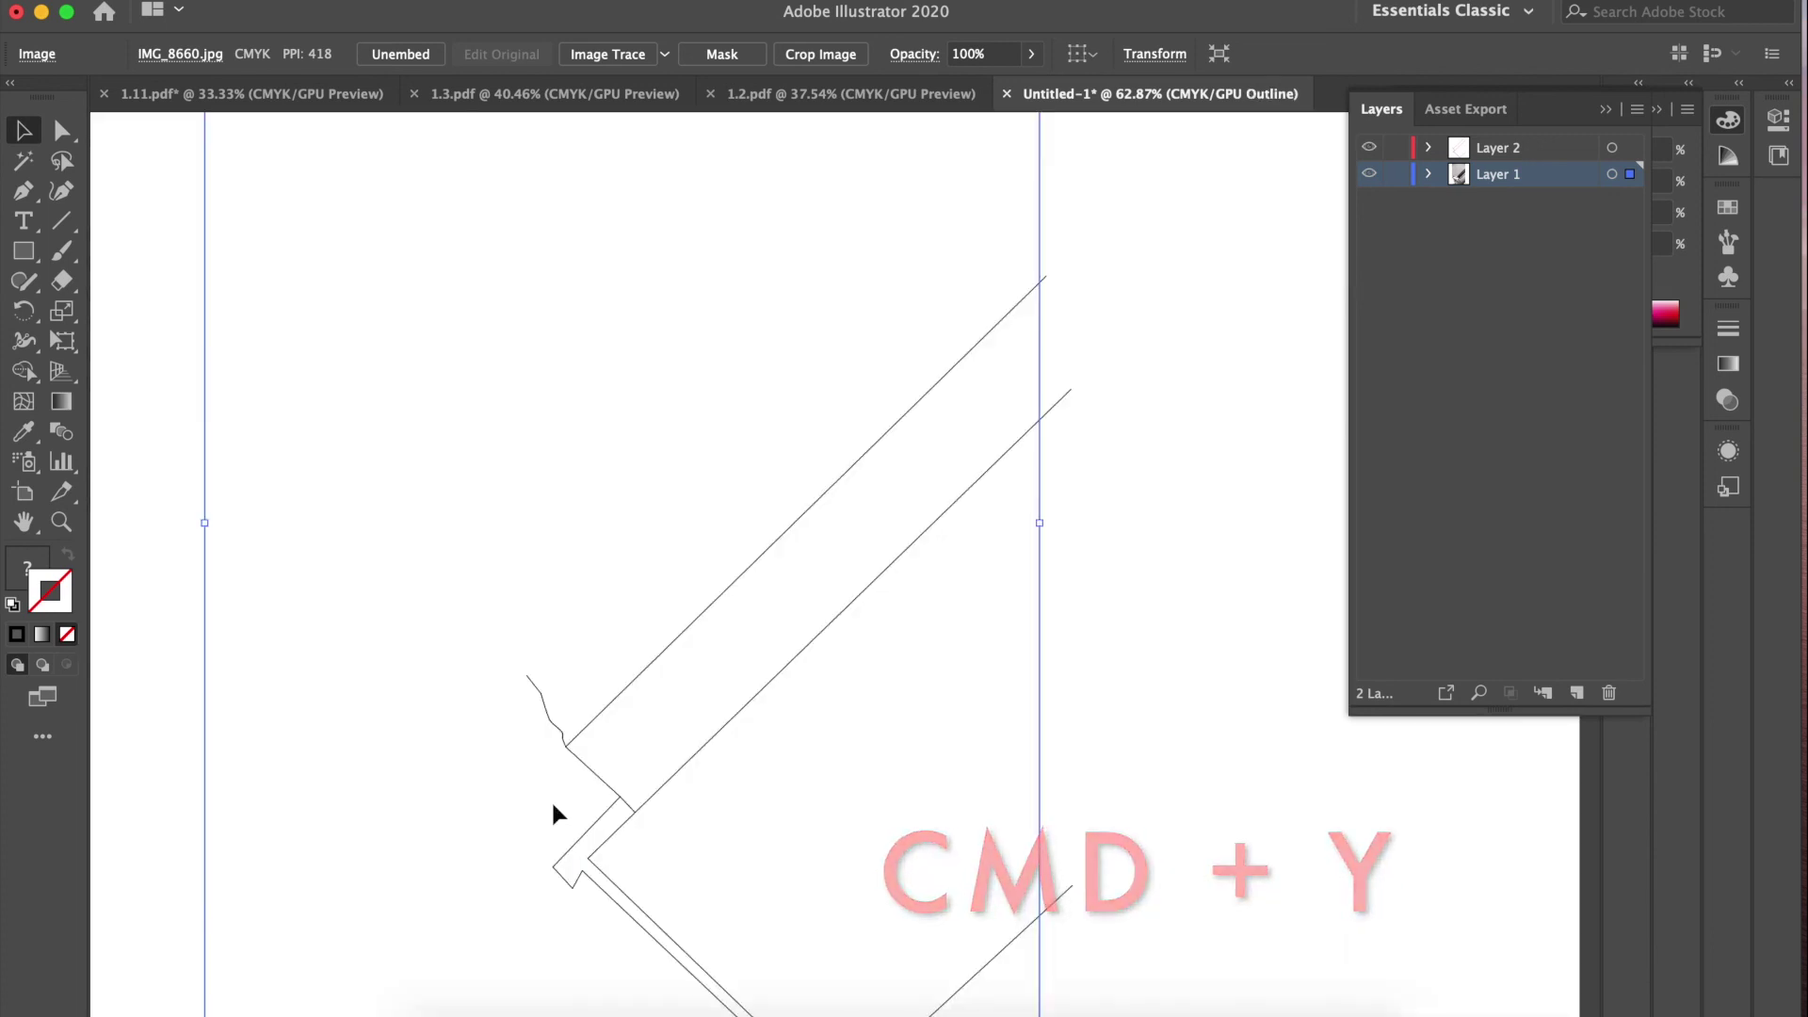
{"action": "scroll", "coordinate": [554, 808], "scroll_direction": "down", "scroll_amount": 5}
{"action": "scroll", "coordinate": [551, 798], "scroll_direction": "down", "scroll_amount": 1}
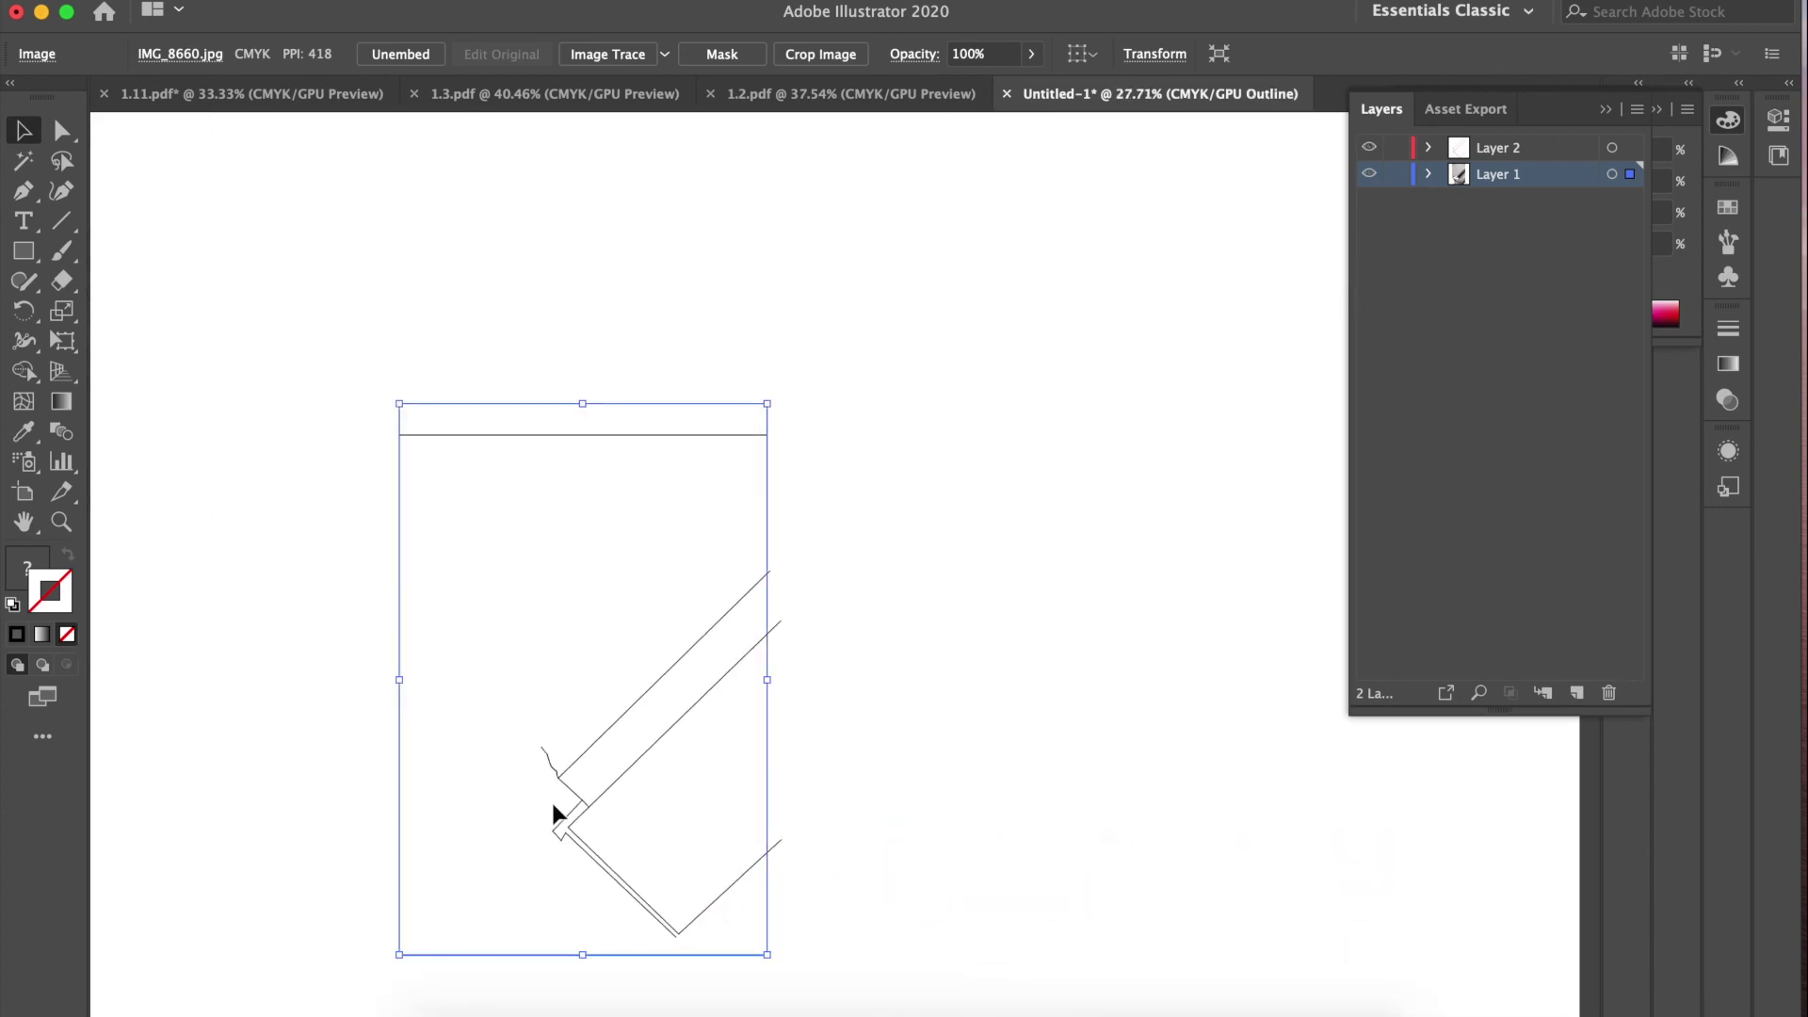
{"action": "scroll", "coordinate": [550, 798], "scroll_direction": "up", "scroll_amount": 8}
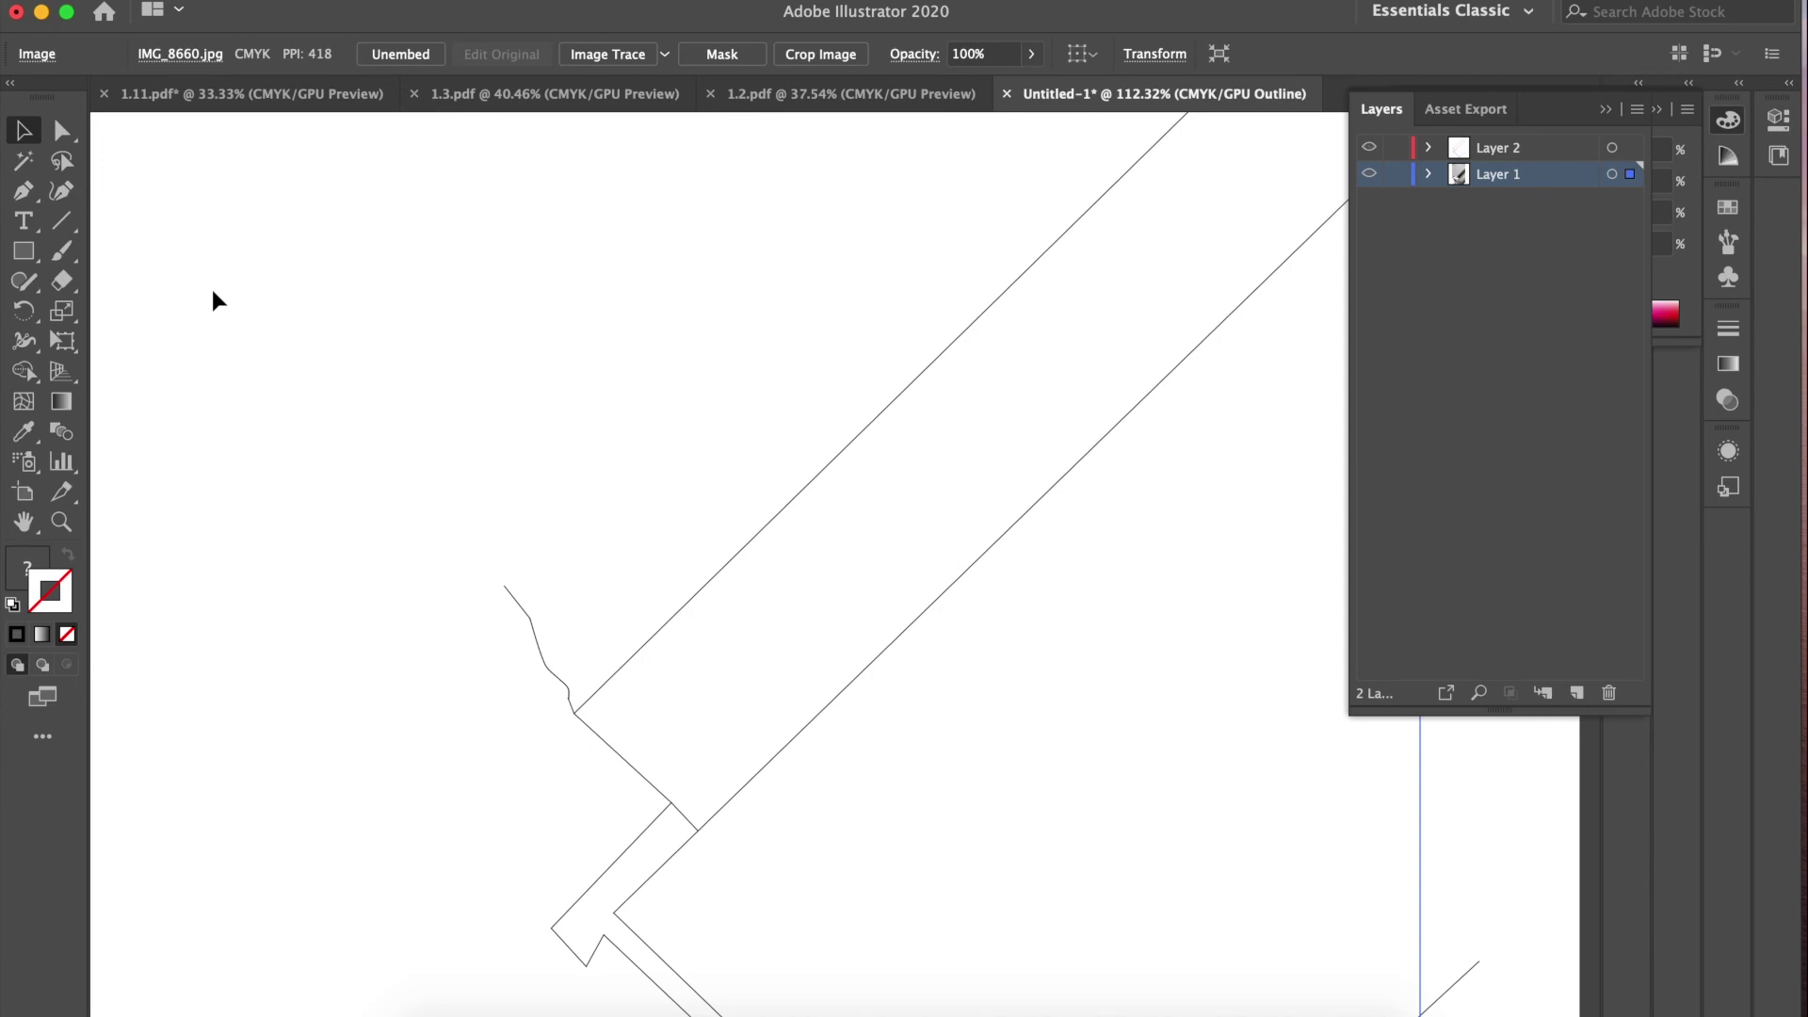
{"action": "key", "text": "super+y"}
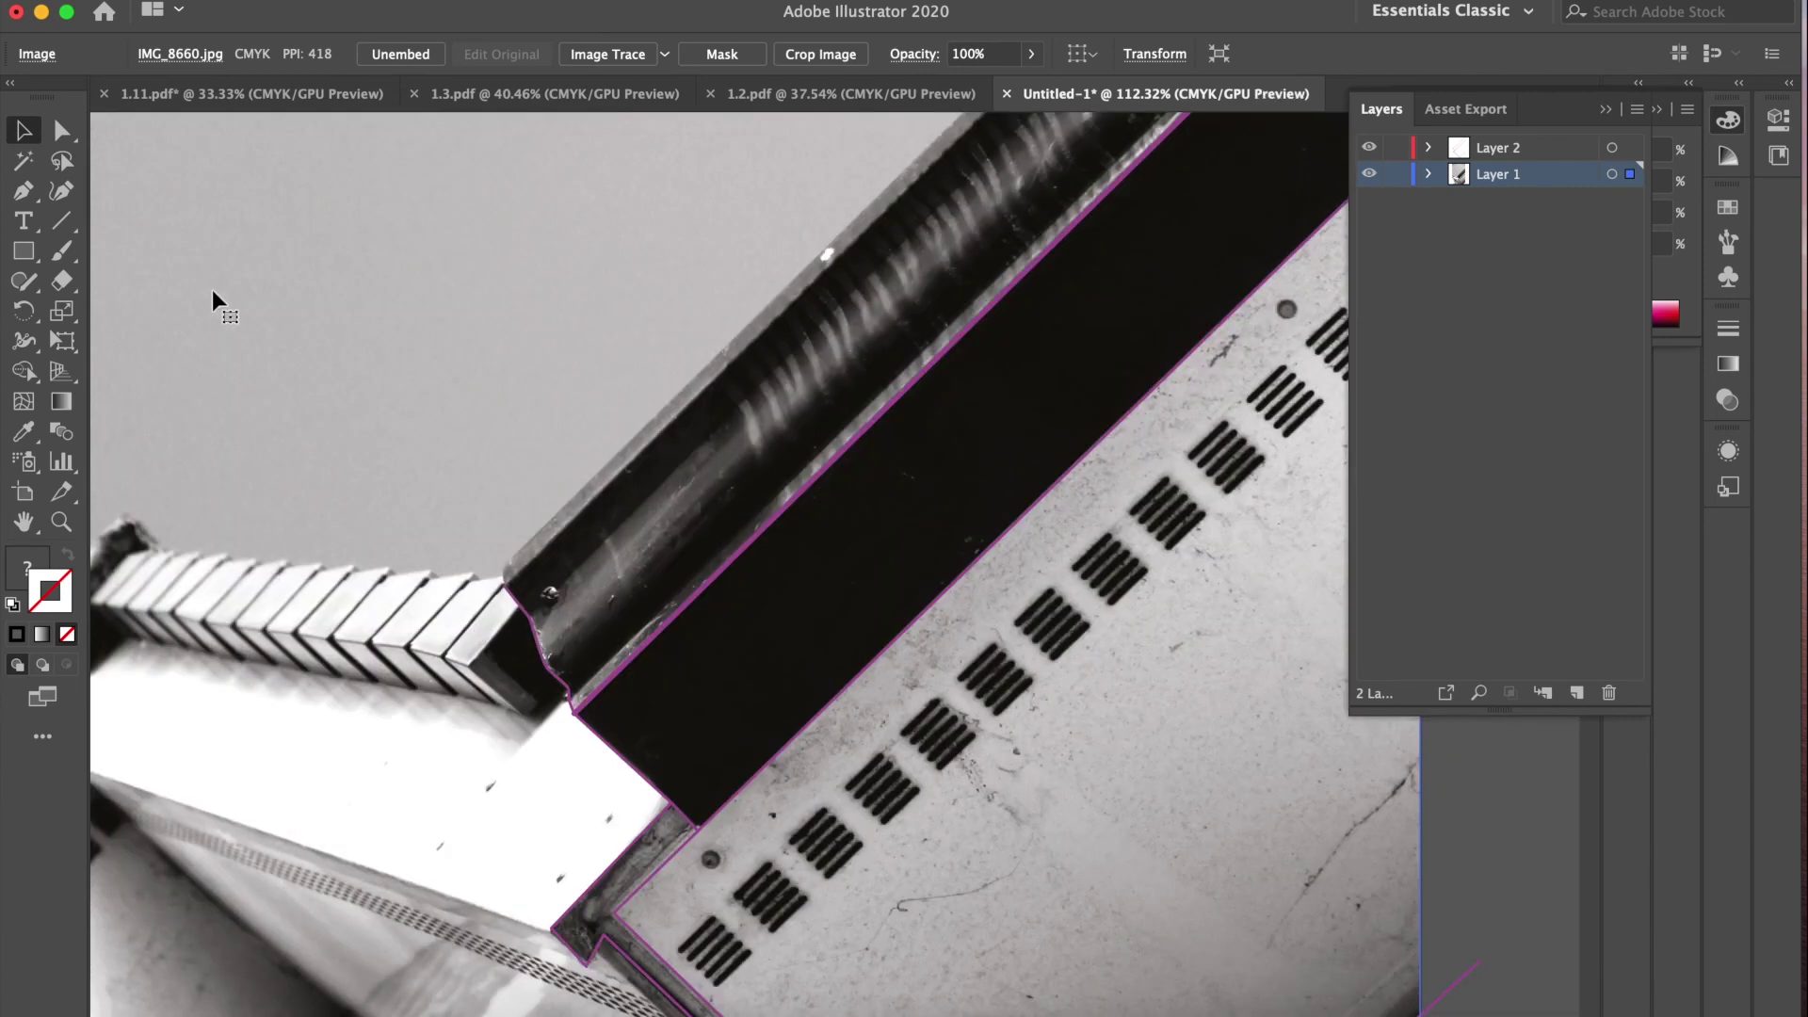
Step: Review the whole traced photo, bring up the finished line drawing in 1.2.pdf and switch to the 1.3.pdf document
{"action": "scroll", "coordinate": [213, 292], "scroll_direction": "down", "scroll_amount": 5}
{"action": "scroll", "coordinate": [211, 290], "scroll_direction": "up", "scroll_amount": 5}
{"action": "scroll", "coordinate": [211, 290], "scroll_direction": "left", "scroll_amount": 4}
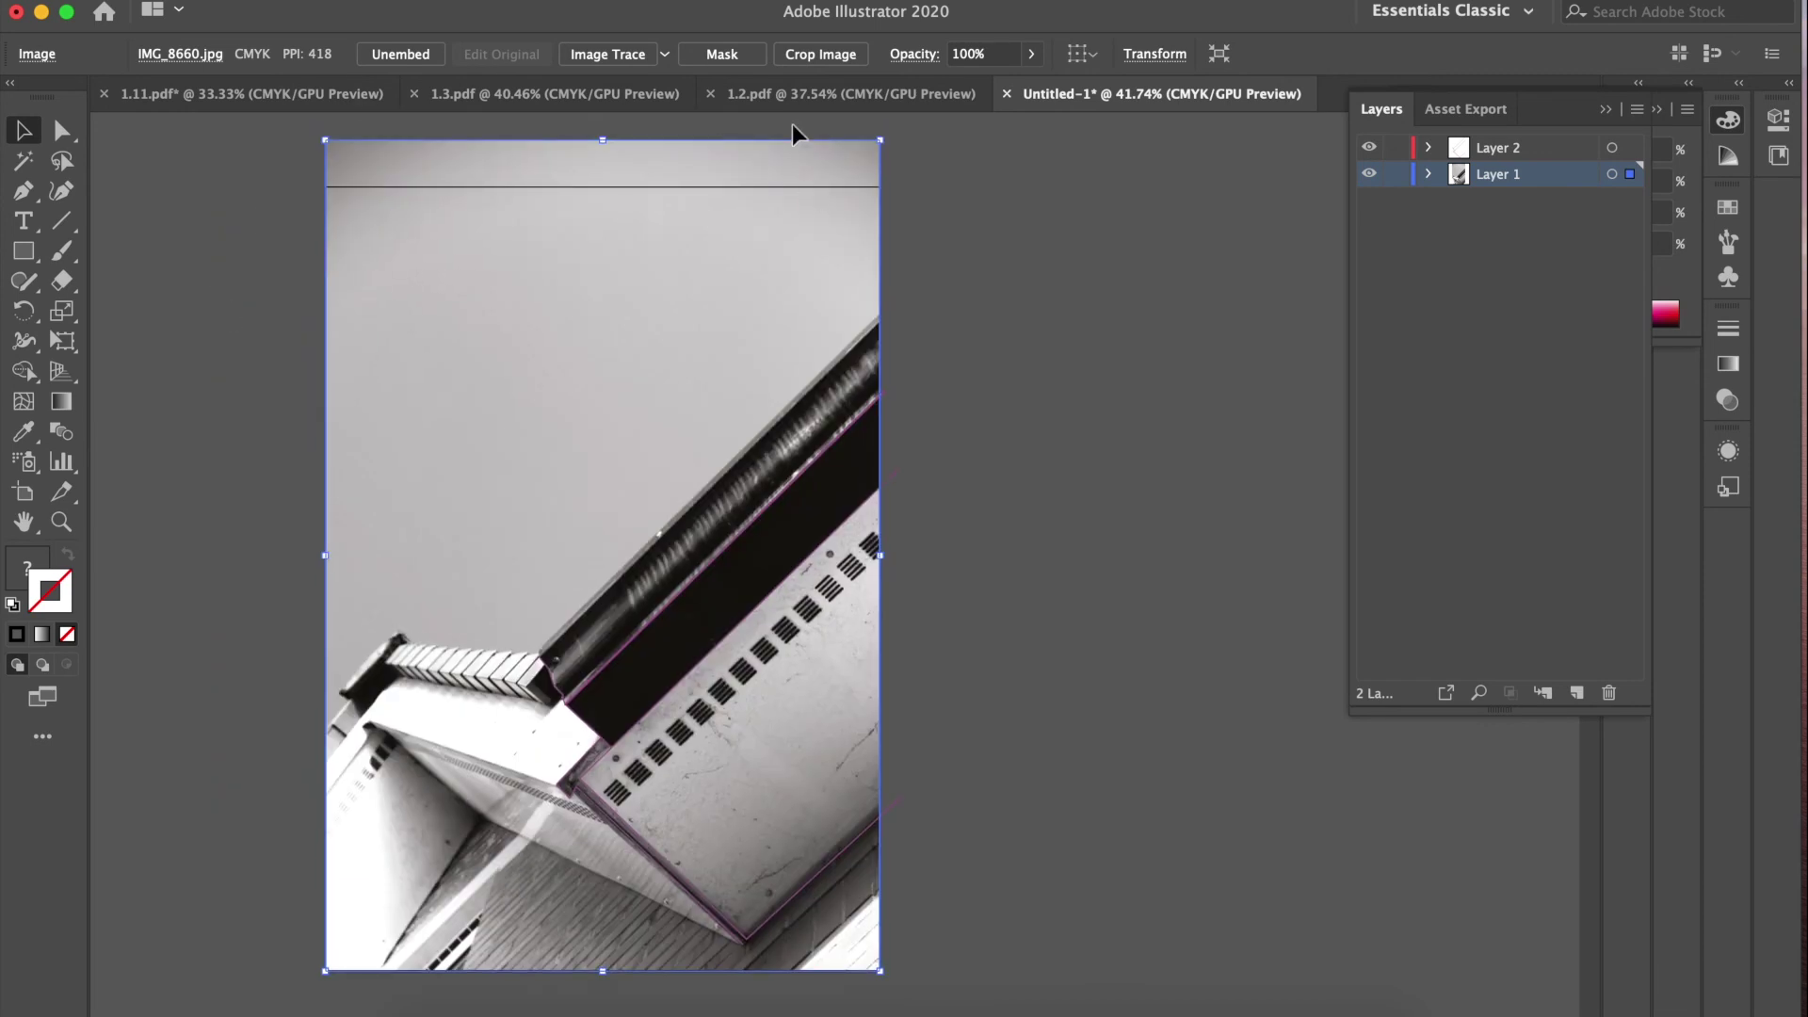
{"action": "left_click", "coordinate": [787, 98]}
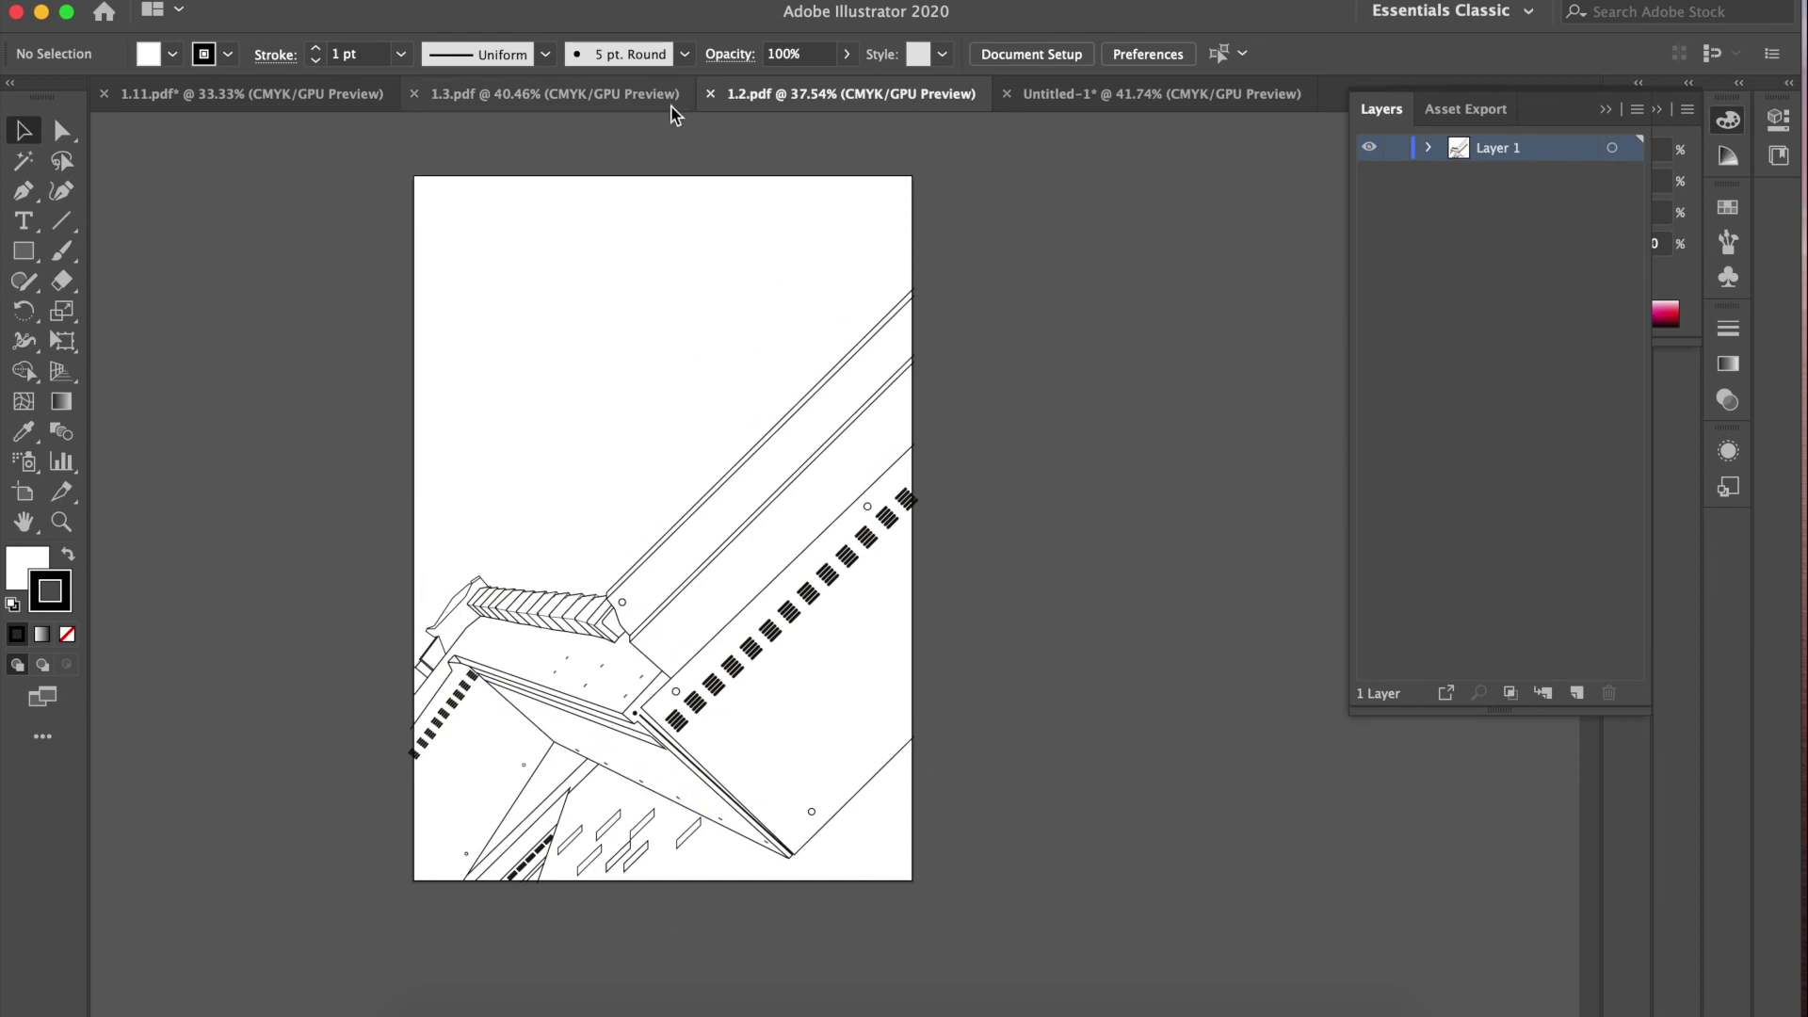
{"action": "left_click", "coordinate": [595, 94]}
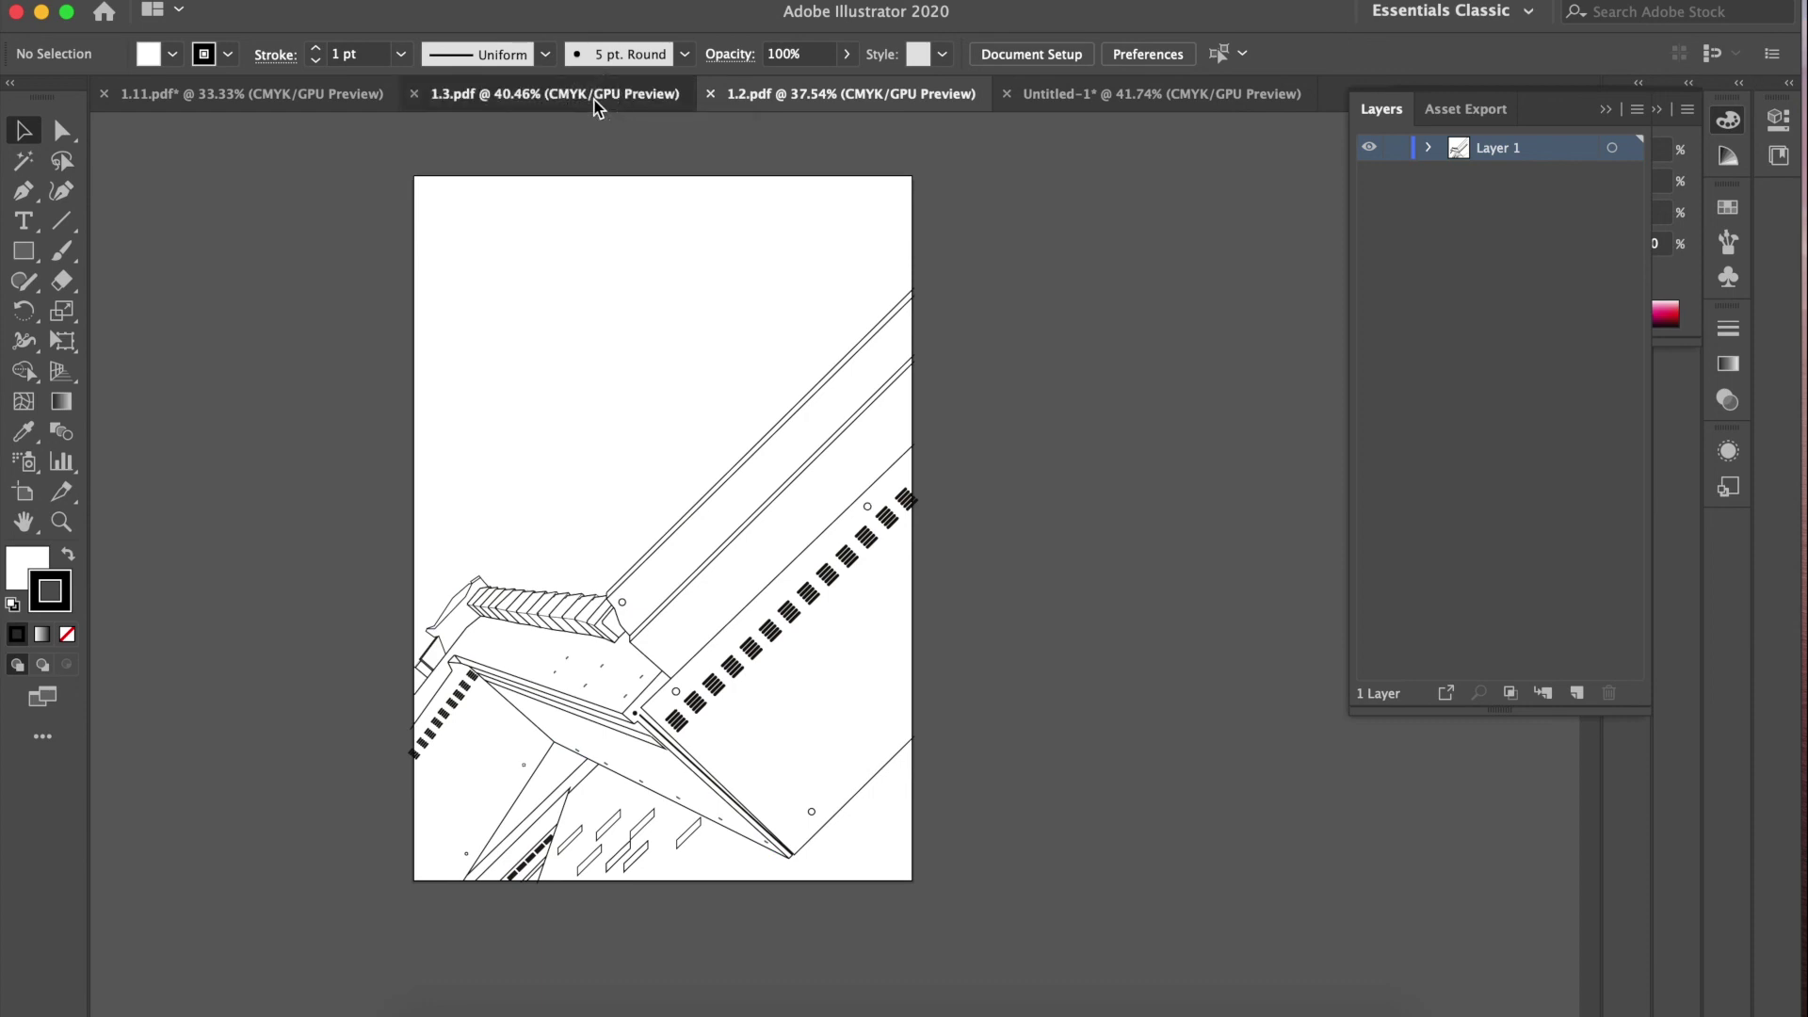